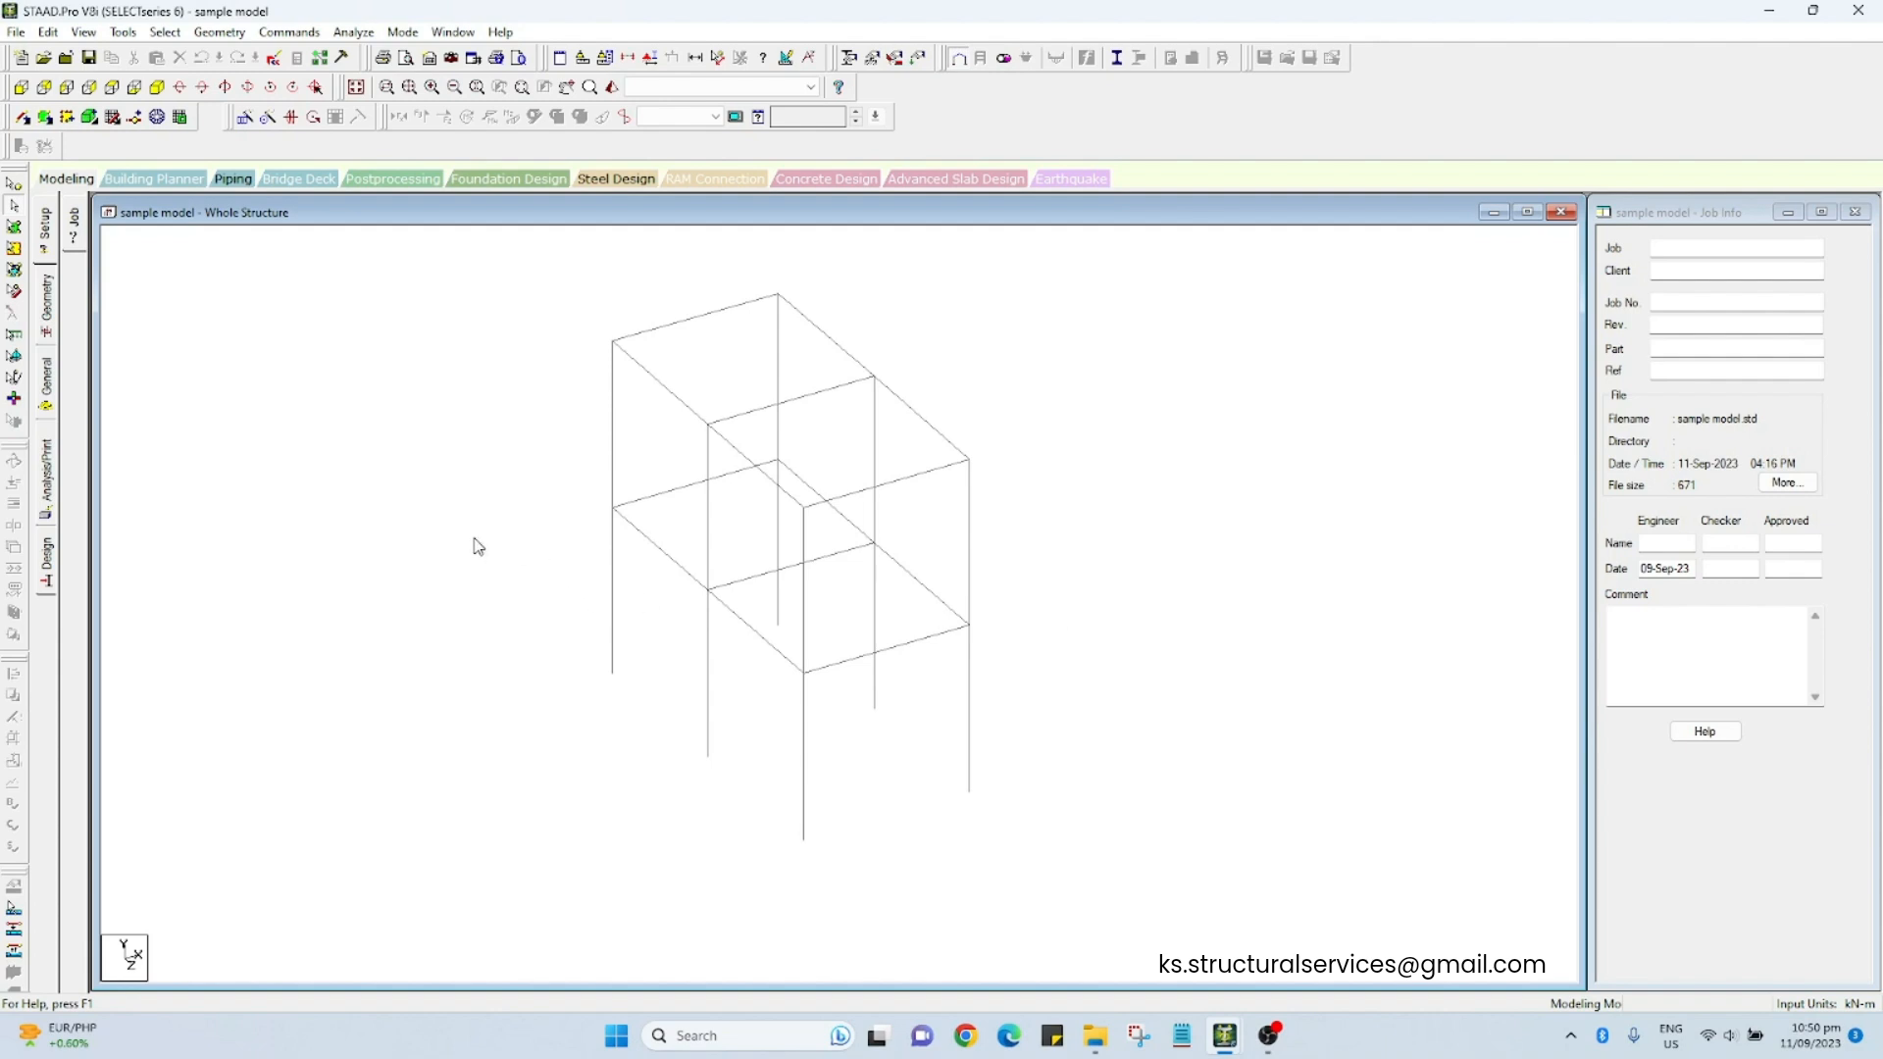
Step: Open the section property definition for the structure's members and choose the Rectangle section type
{"action": "left_click", "coordinate": [47, 384]}
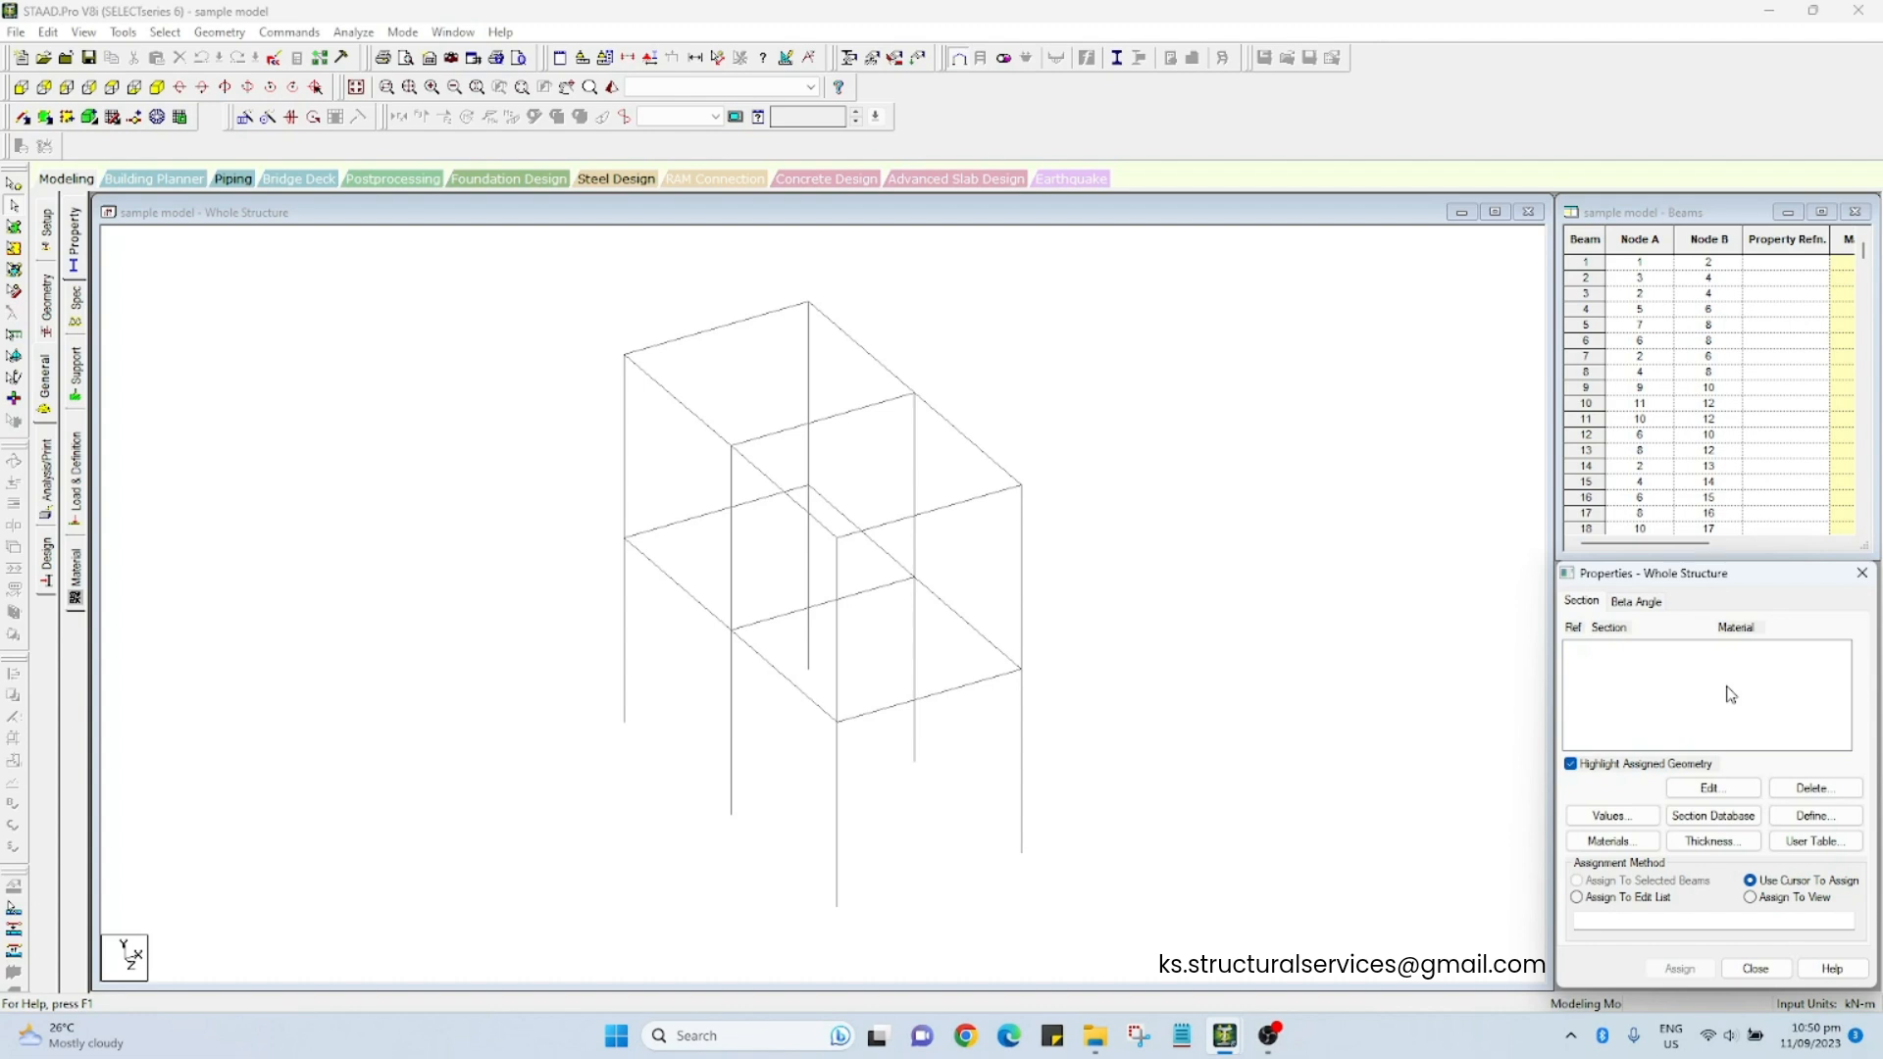
{"action": "left_click", "coordinate": [1815, 820]}
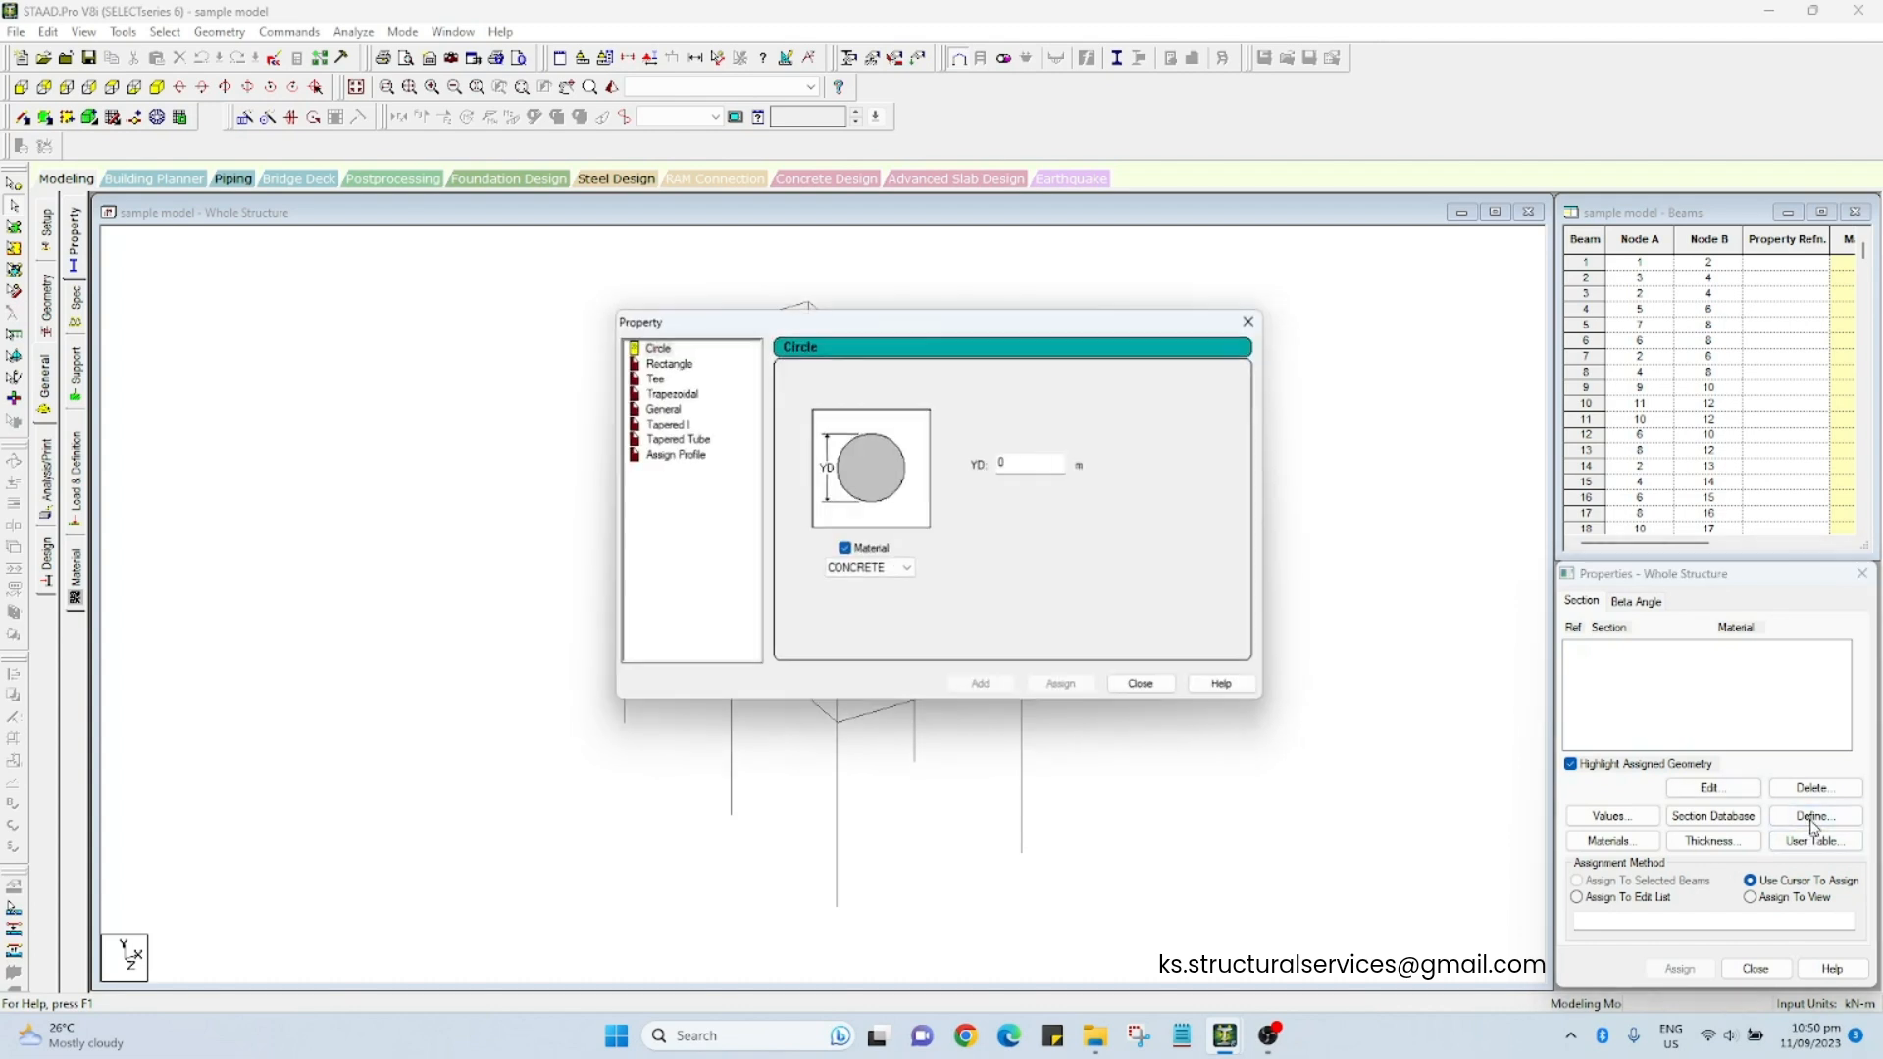
{"action": "left_click_drag", "start_coordinate": [913, 313], "coordinate": [1331, 362]}
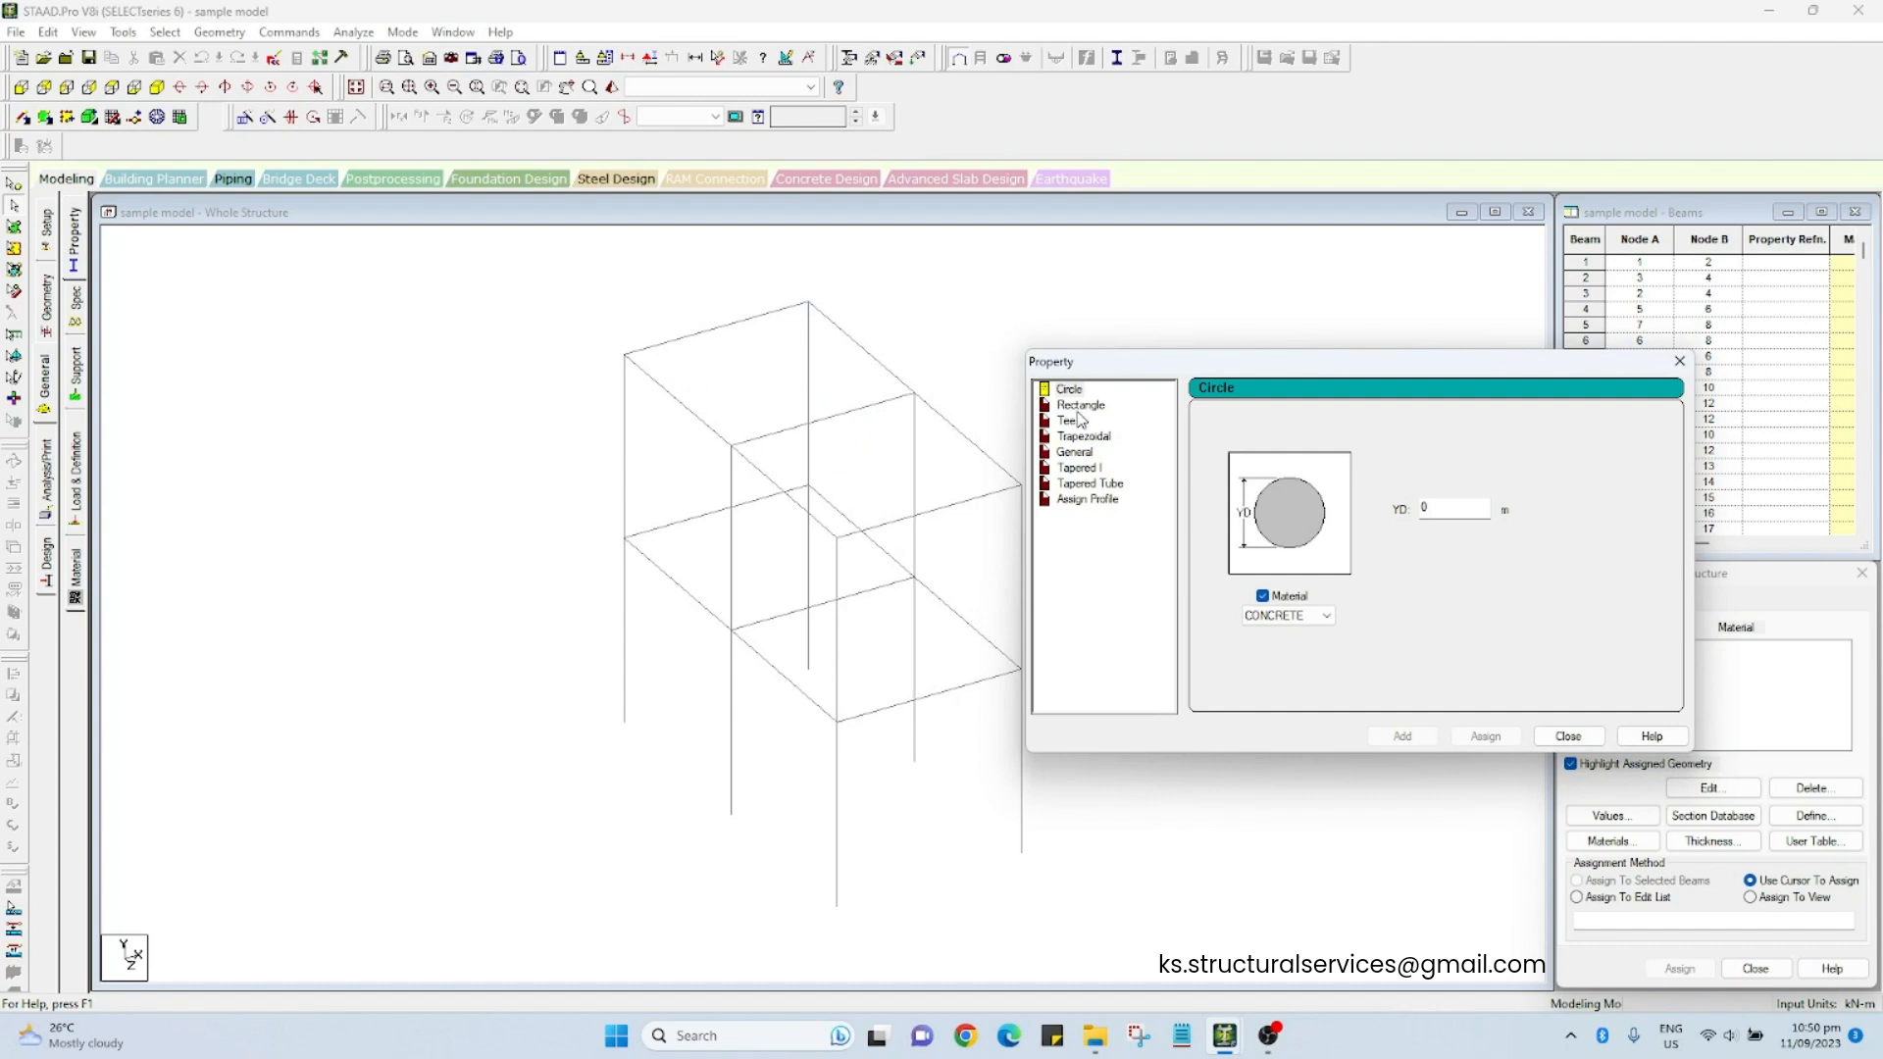
{"action": "left_click", "coordinate": [1089, 452]}
{"action": "left_click", "coordinate": [1096, 469]}
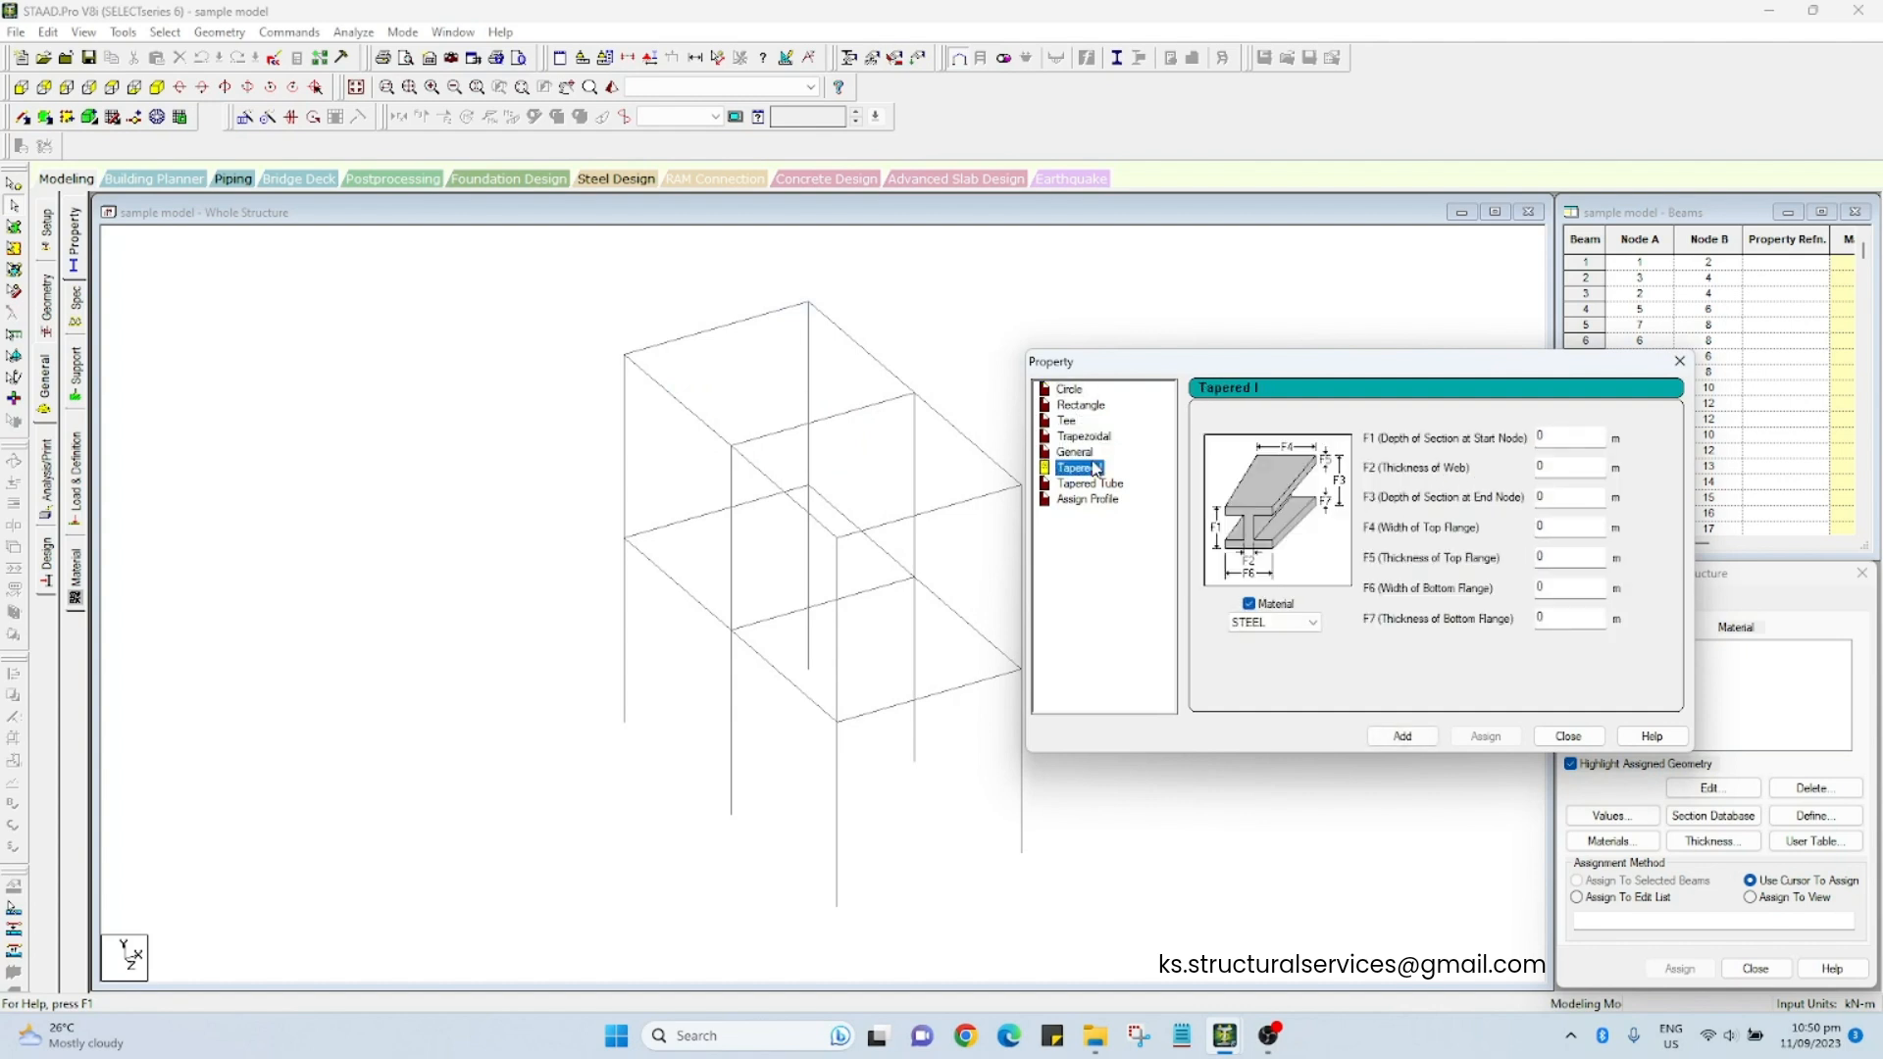
{"action": "left_click", "coordinate": [1084, 406]}
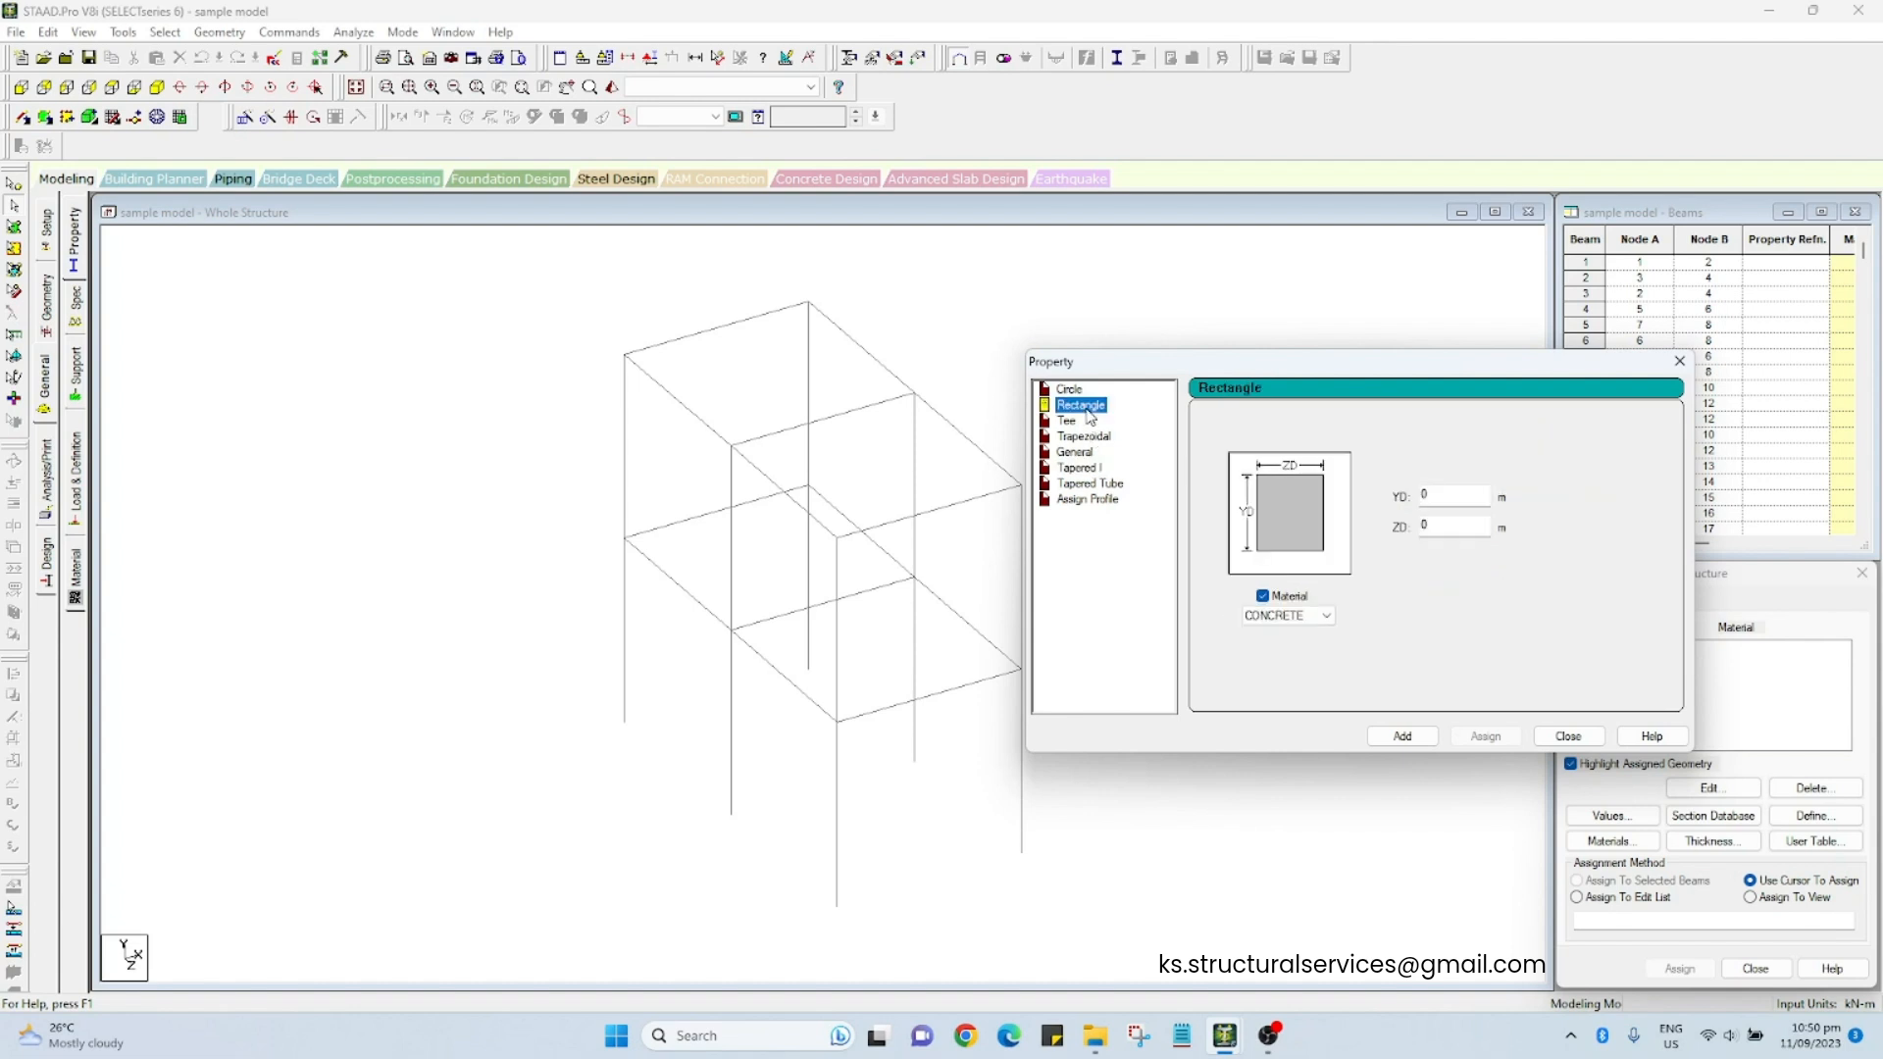
{"action": "left_click_drag", "start_coordinate": [1247, 368], "coordinate": [1203, 319]}
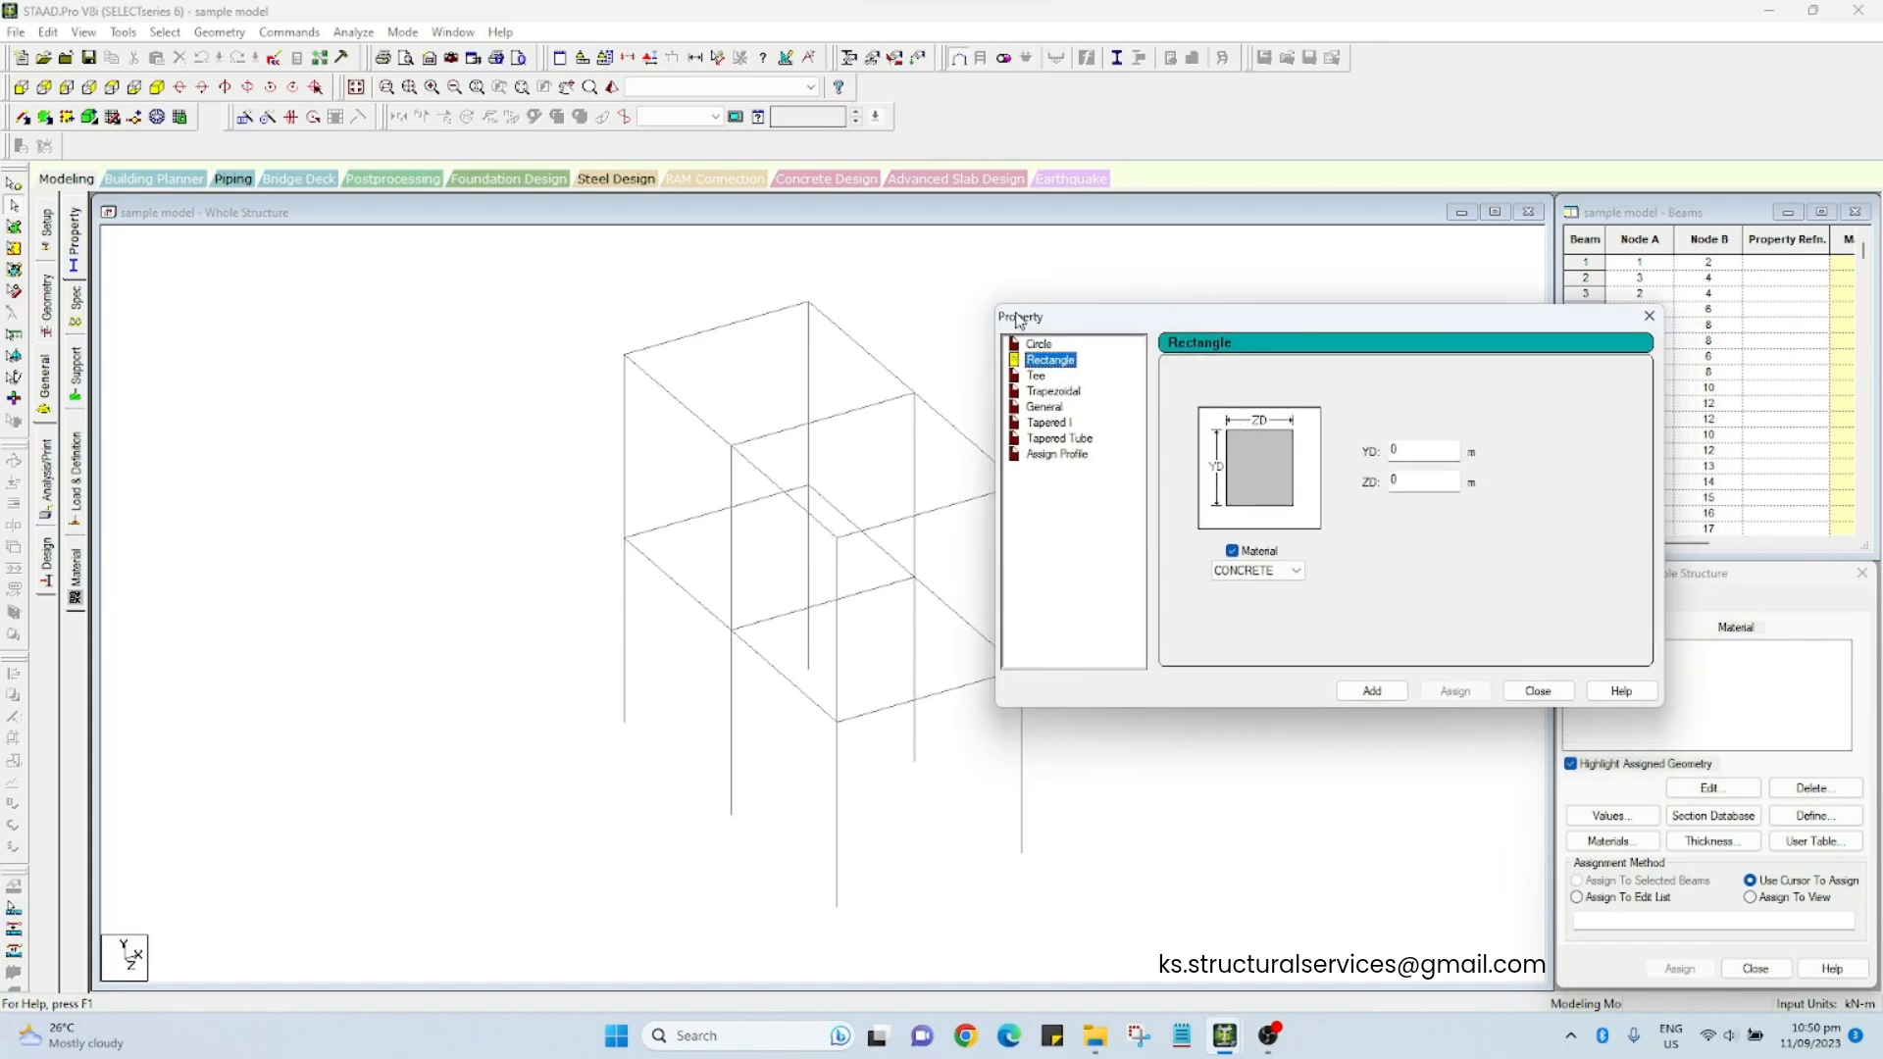
Step: Capture a screenshot of the Rectangle property dialog and open it enlarged in Snipping Tool
{"action": "key", "text": "super+shift+s"}
{"action": "left_click_drag", "start_coordinate": [968, 281], "coordinate": [1670, 734]}
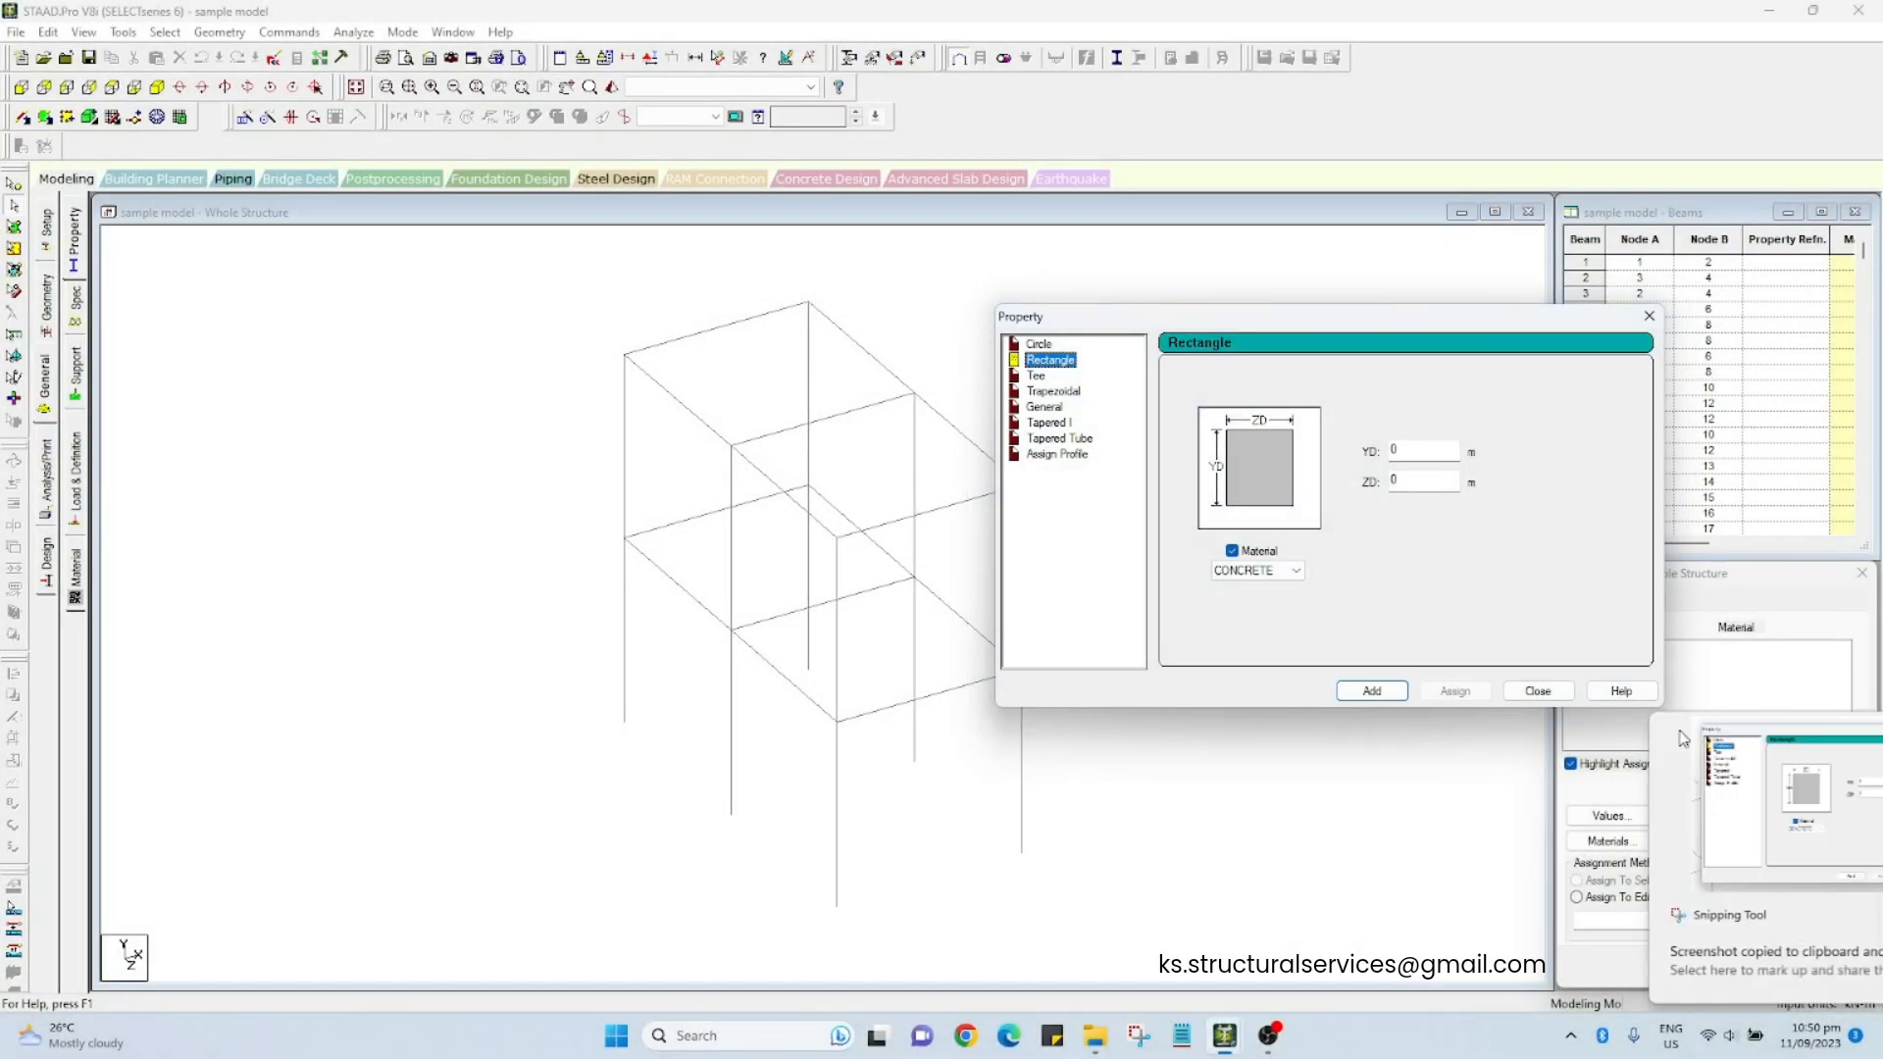
{"action": "left_click", "coordinate": [1708, 853]}
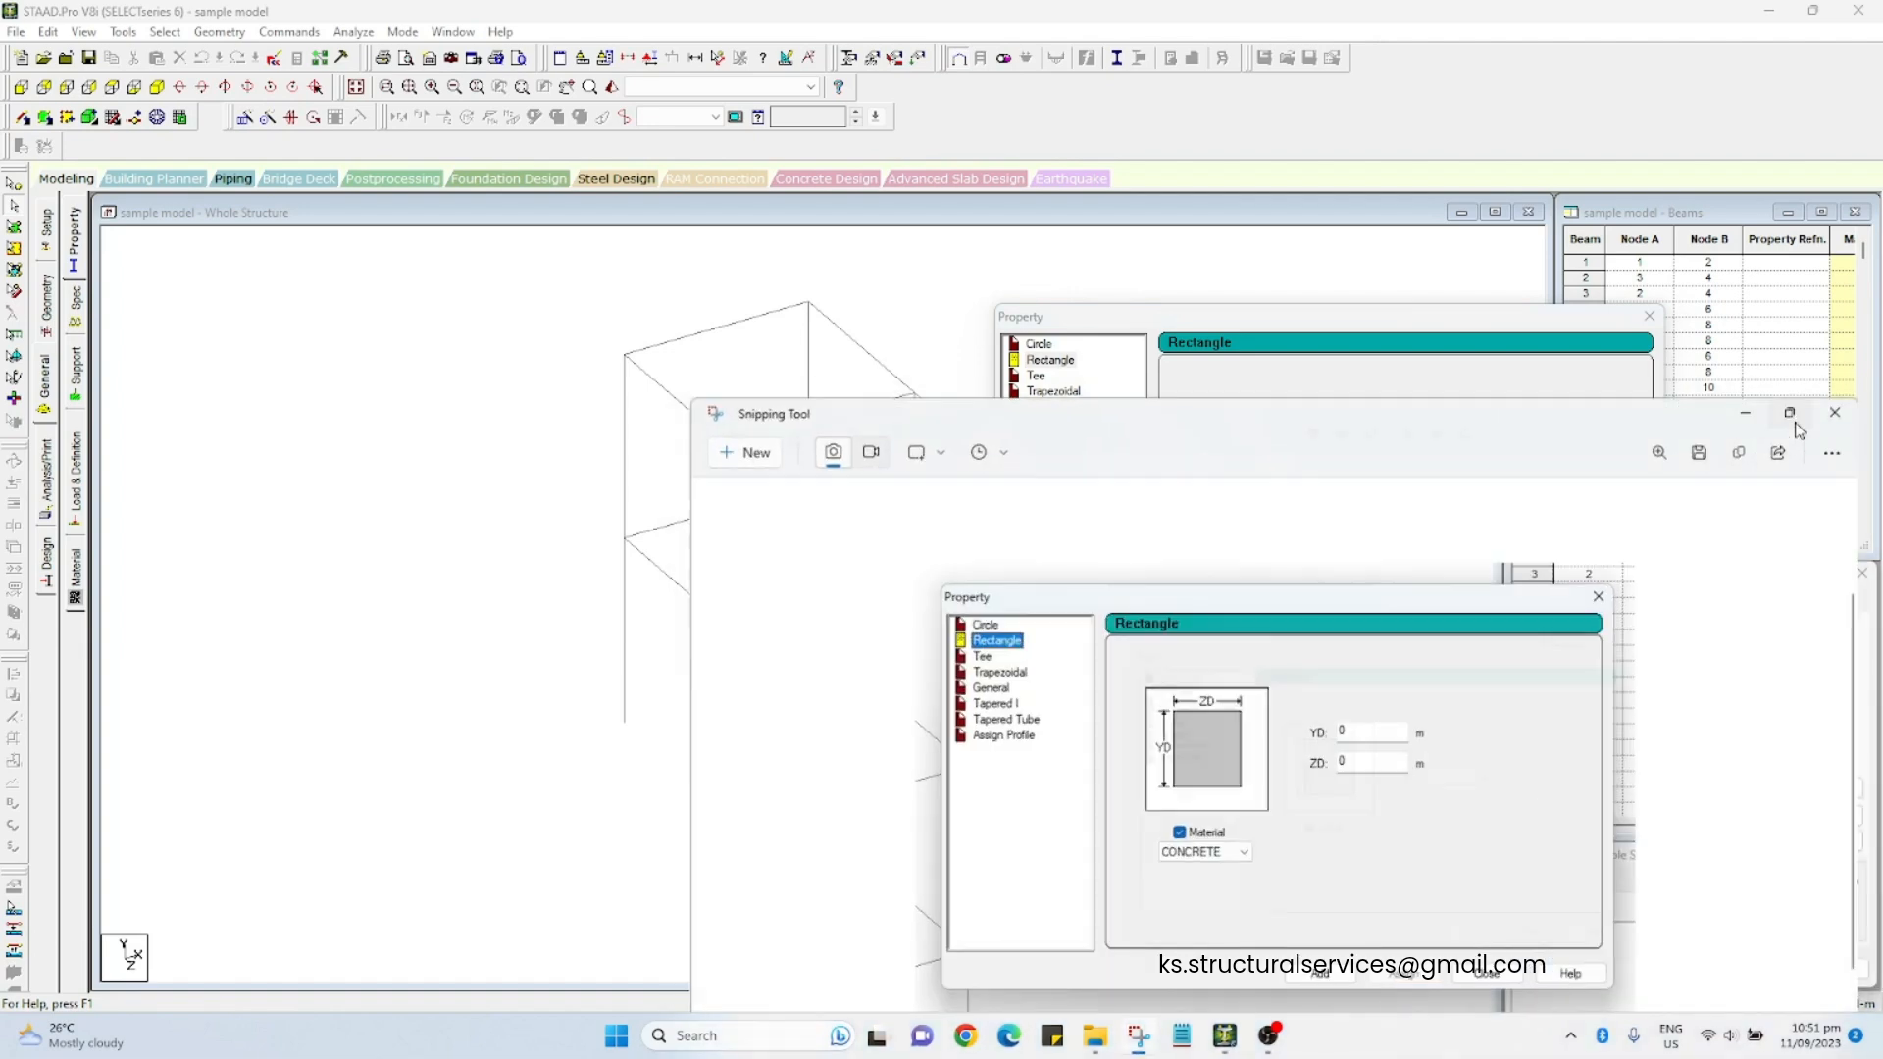
{"action": "left_click", "coordinate": [1791, 414]}
{"action": "scroll", "coordinate": [890, 542], "scroll_direction": "up", "scroll_amount": 5, "text": "ctrl"}
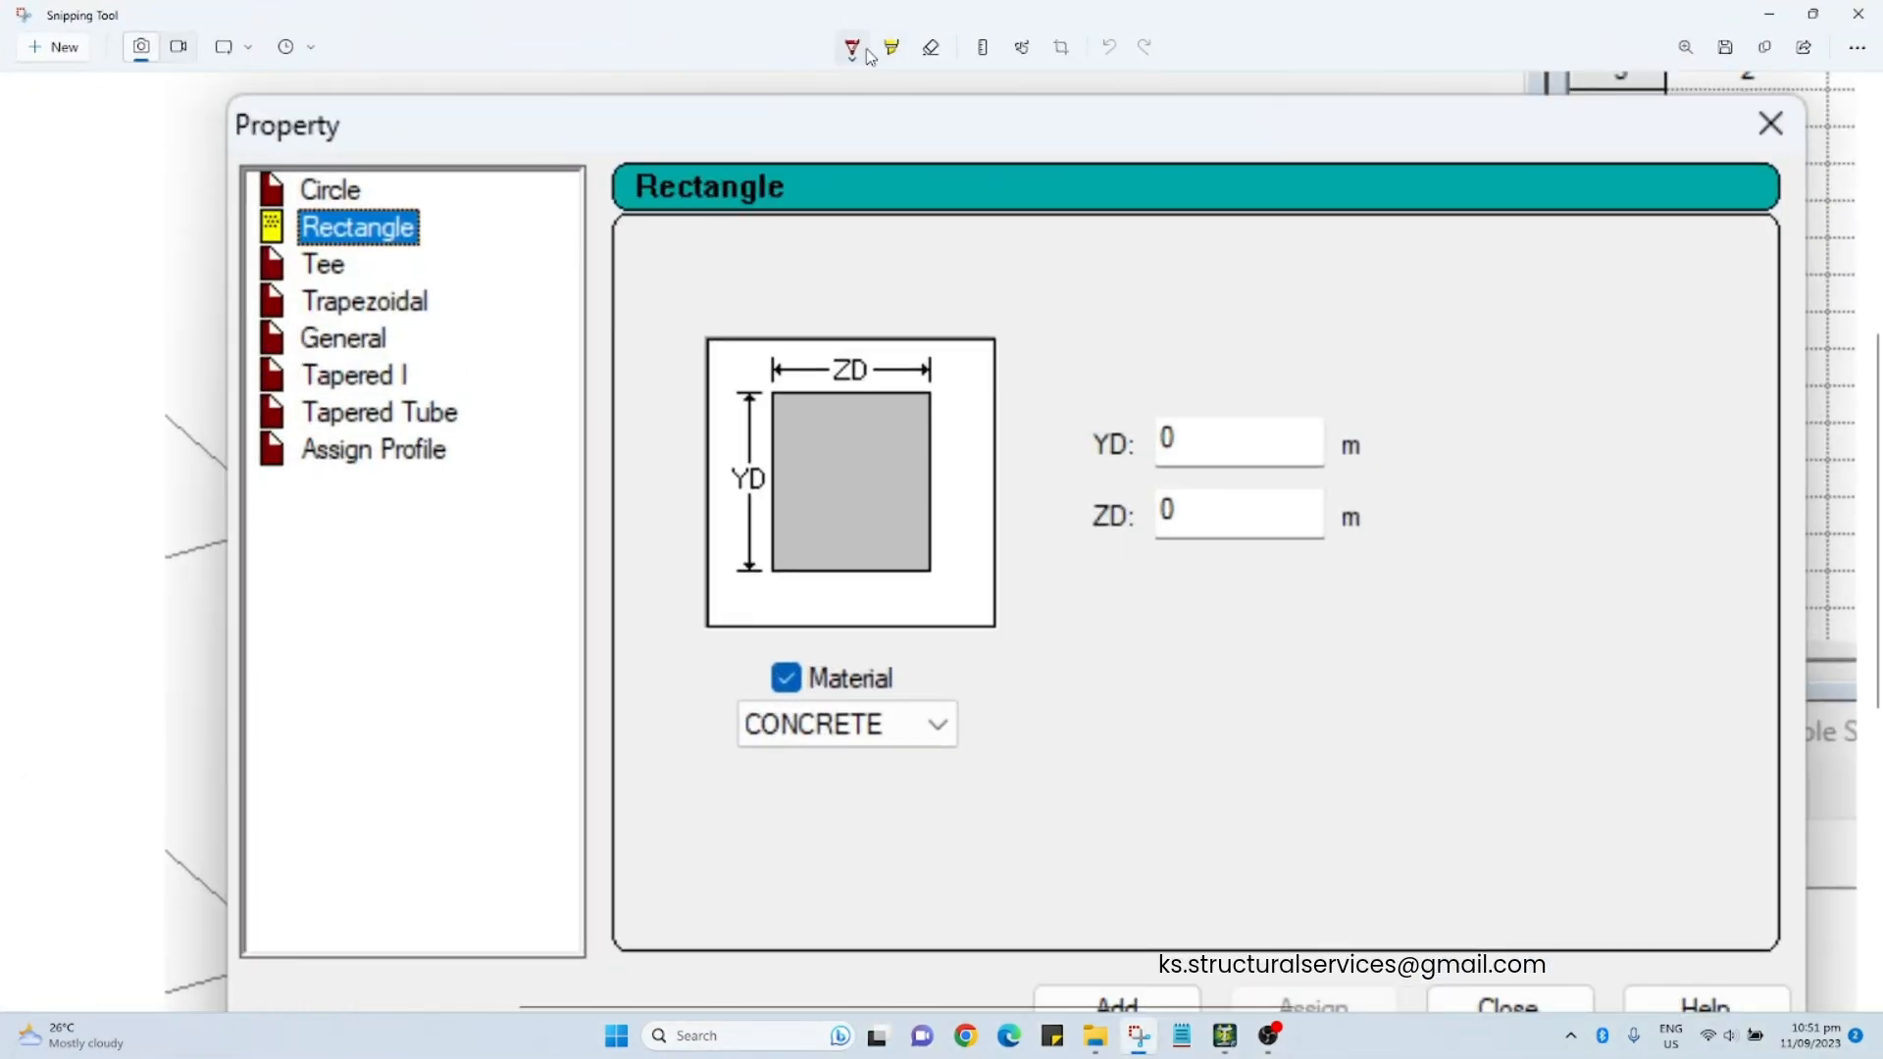
Step: Circle YD in the section diagram and beside its field in red, and handwrite "Beams" and "depth" as notes
{"action": "mouse_move", "coordinate": [770, 444]}
{"action": "left_mouse_down"}
{"action": "mouse_move", "coordinate": [724, 525]}
{"action": "mouse_move", "coordinate": [780, 444]}
{"action": "left_mouse_up"}
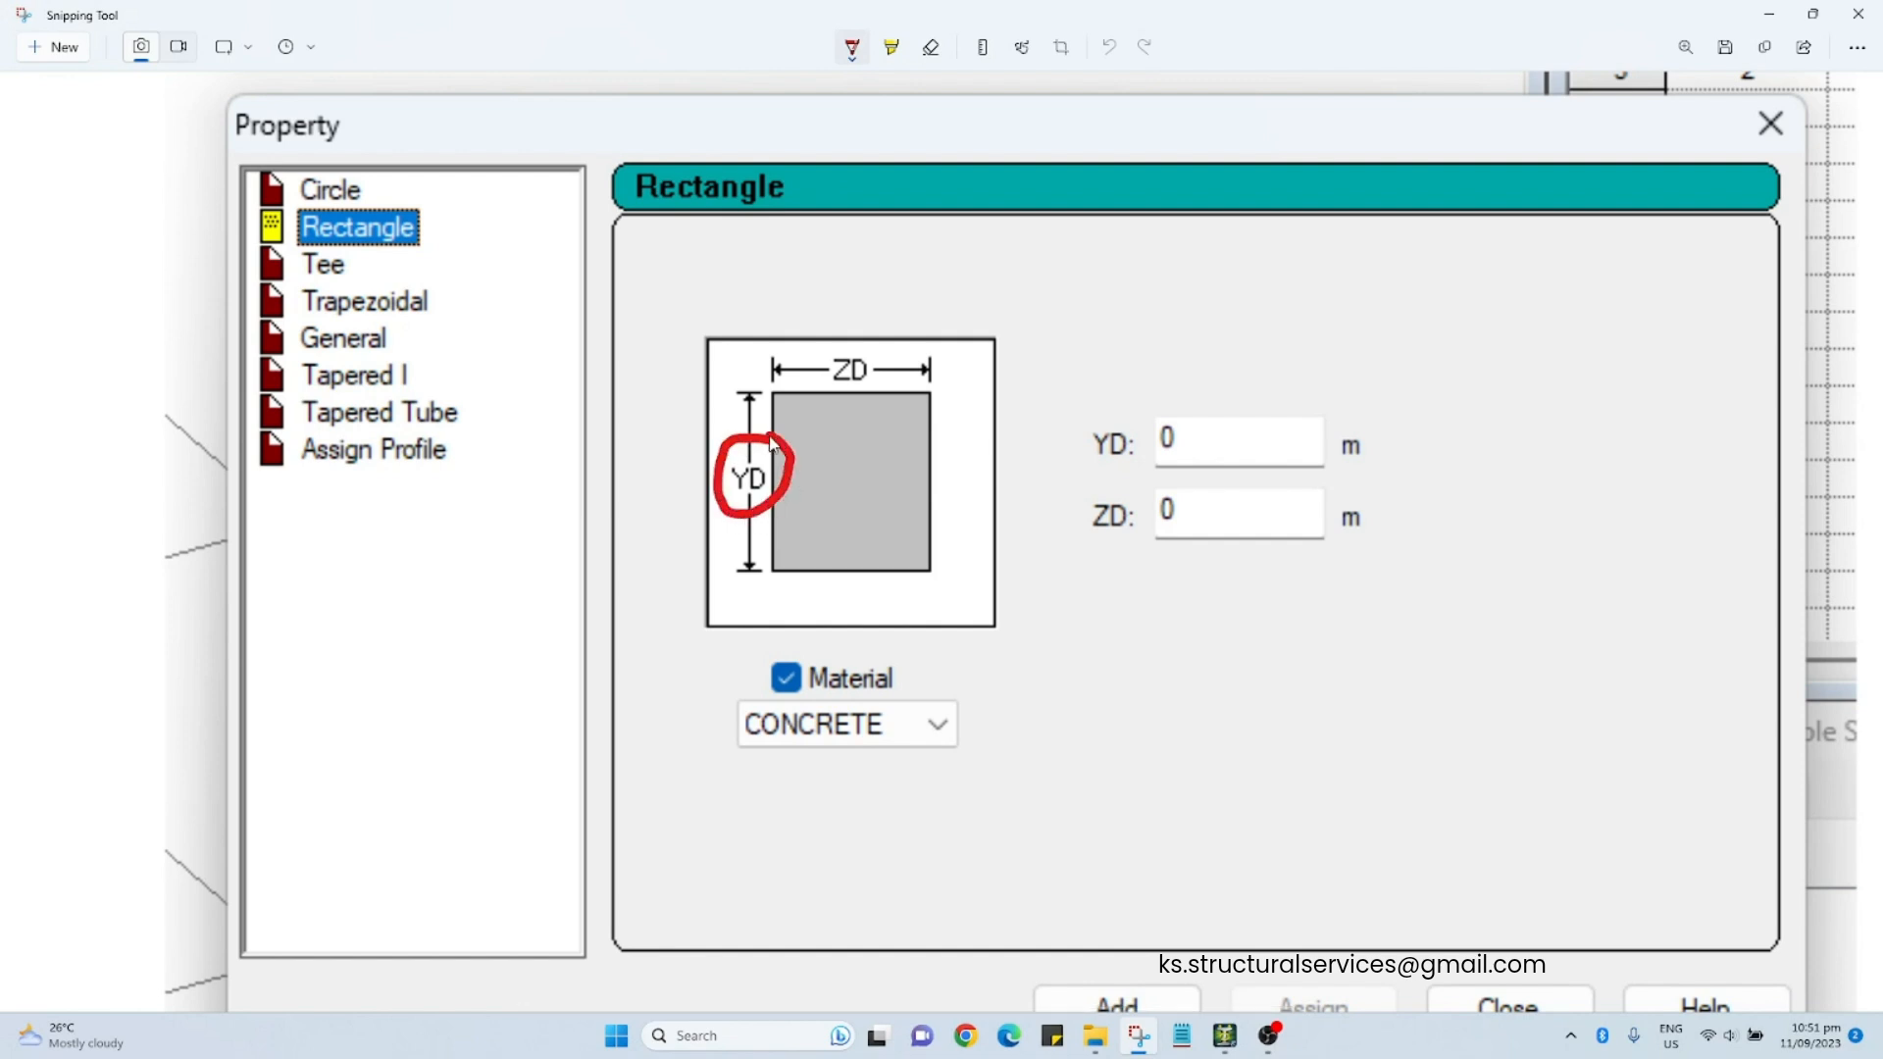
{"action": "mouse_move", "coordinate": [1126, 408]}
{"action": "left_mouse_down"}
{"action": "mouse_move", "coordinate": [1115, 485]}
{"action": "mouse_move", "coordinate": [1130, 412]}
{"action": "left_mouse_up"}
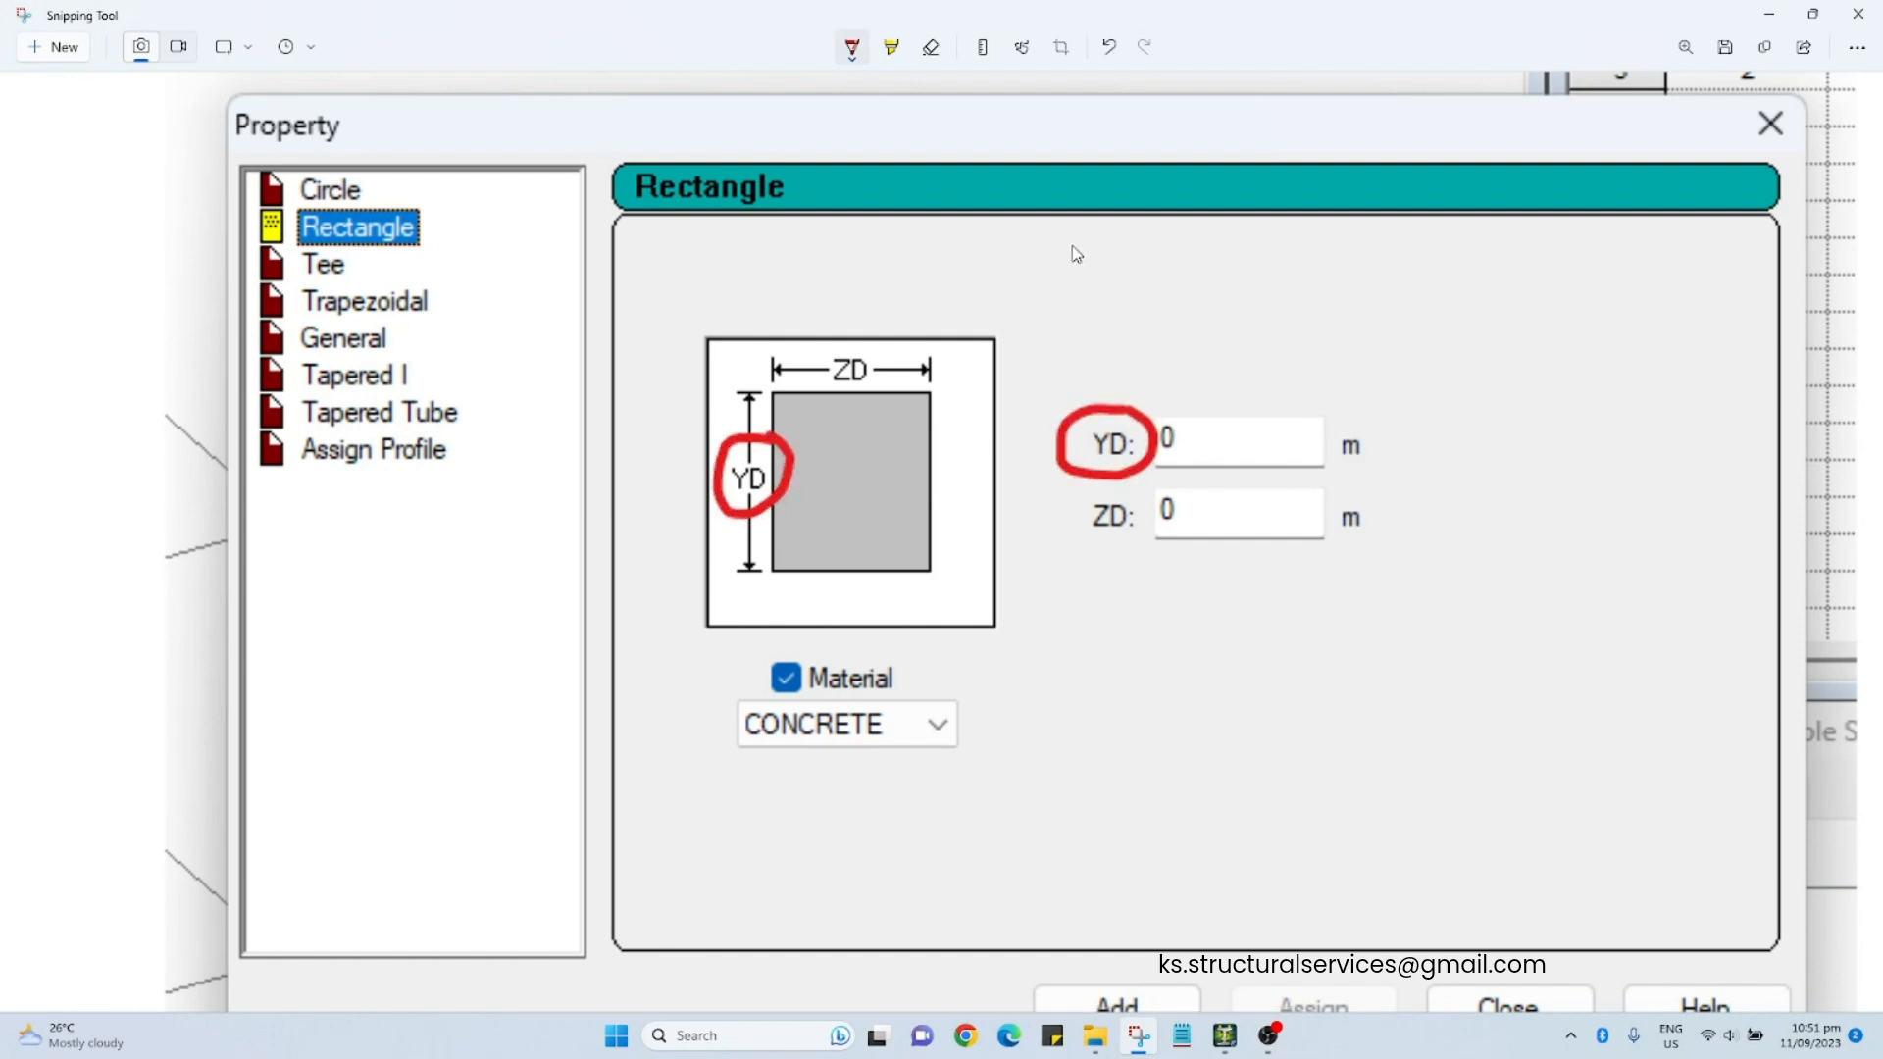
{"action": "mouse_move", "coordinate": [1067, 218]}
{"action": "left_mouse_down"}
{"action": "mouse_move", "coordinate": [1069, 314]}
{"action": "mouse_move", "coordinate": [1087, 257]}
{"action": "mouse_move", "coordinate": [1285, 292]}
{"action": "left_mouse_up"}
{"action": "mouse_move", "coordinate": [1387, 250]}
{"action": "left_mouse_down"}
{"action": "mouse_move", "coordinate": [1351, 260]}
{"action": "mouse_move", "coordinate": [1293, 337]}
{"action": "left_mouse_up"}
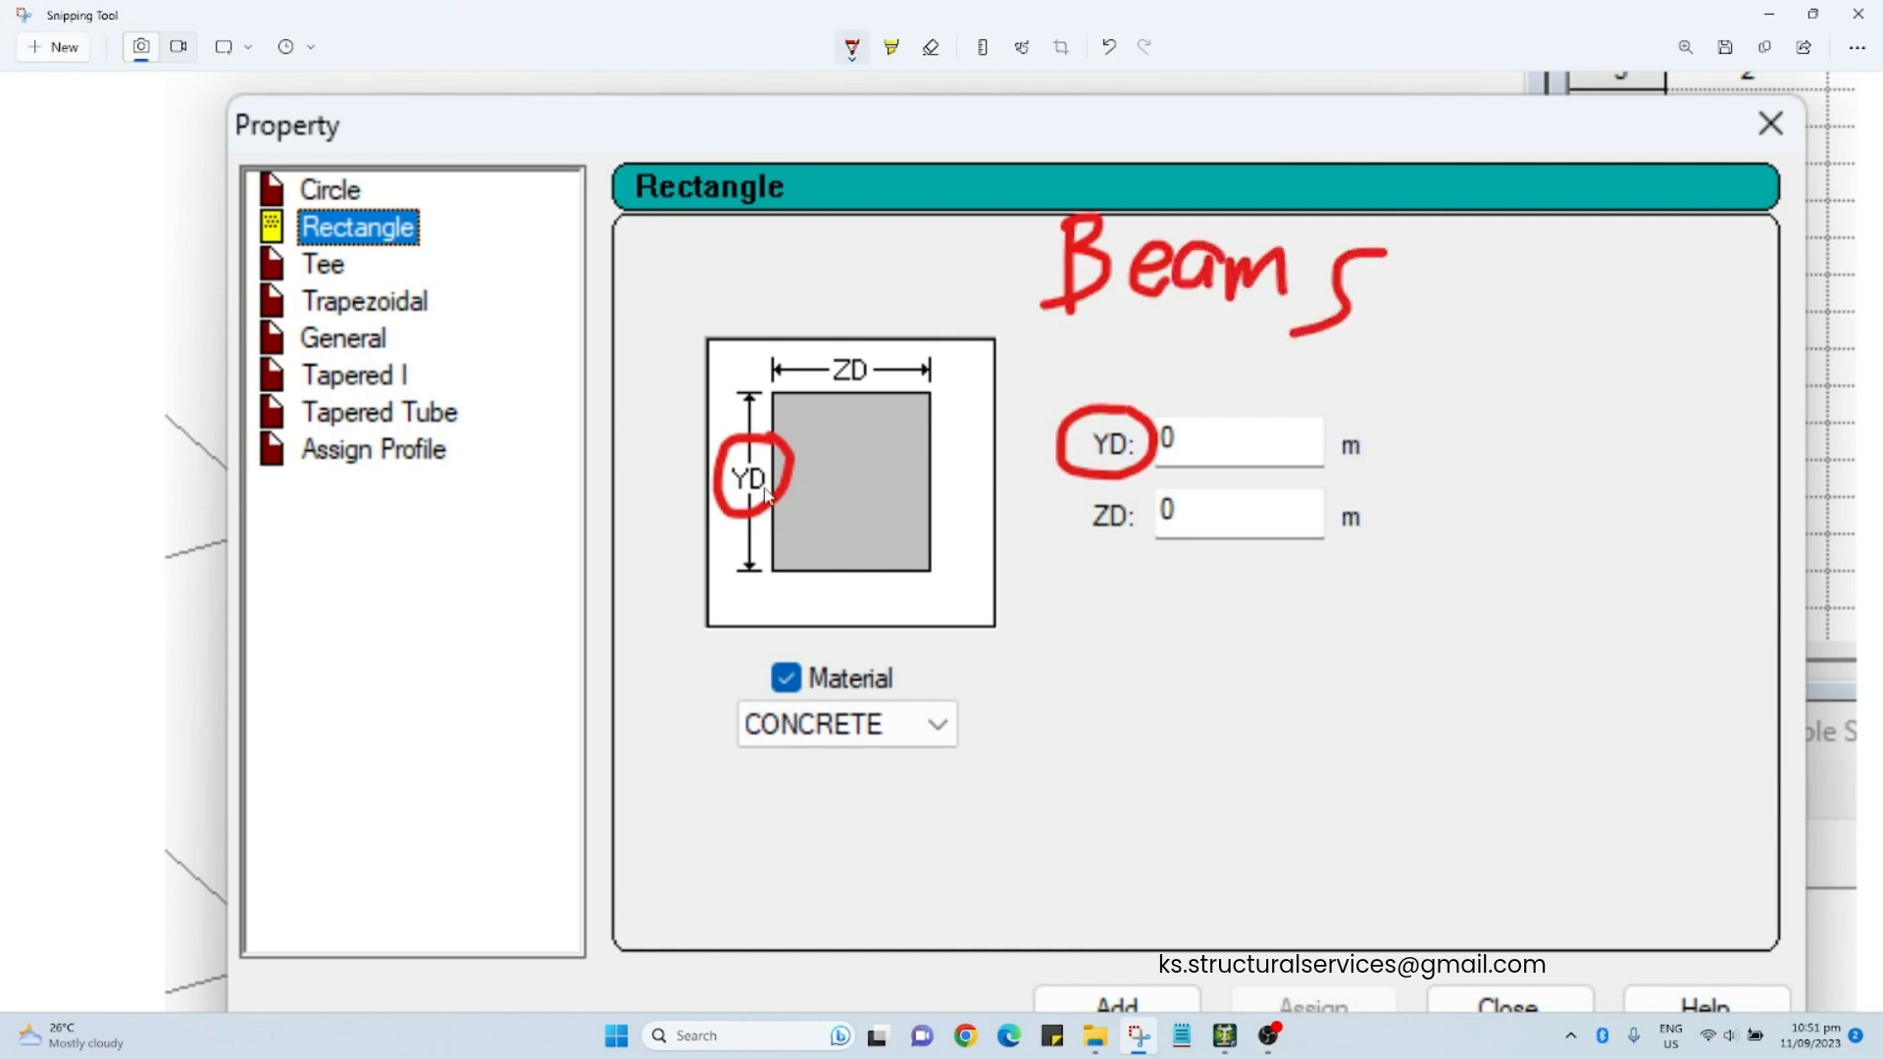
{"action": "left_click_drag", "start_coordinate": [1400, 450], "coordinate": [1459, 450]}
{"action": "mouse_move", "coordinate": [1527, 446]}
{"action": "left_mouse_down"}
{"action": "mouse_move", "coordinate": [1491, 464]}
{"action": "mouse_move", "coordinate": [1658, 463]}
{"action": "mouse_move", "coordinate": [1679, 412]}
{"action": "left_mouse_up"}
{"action": "left_click_drag", "start_coordinate": [1691, 382], "coordinate": [1702, 467]}
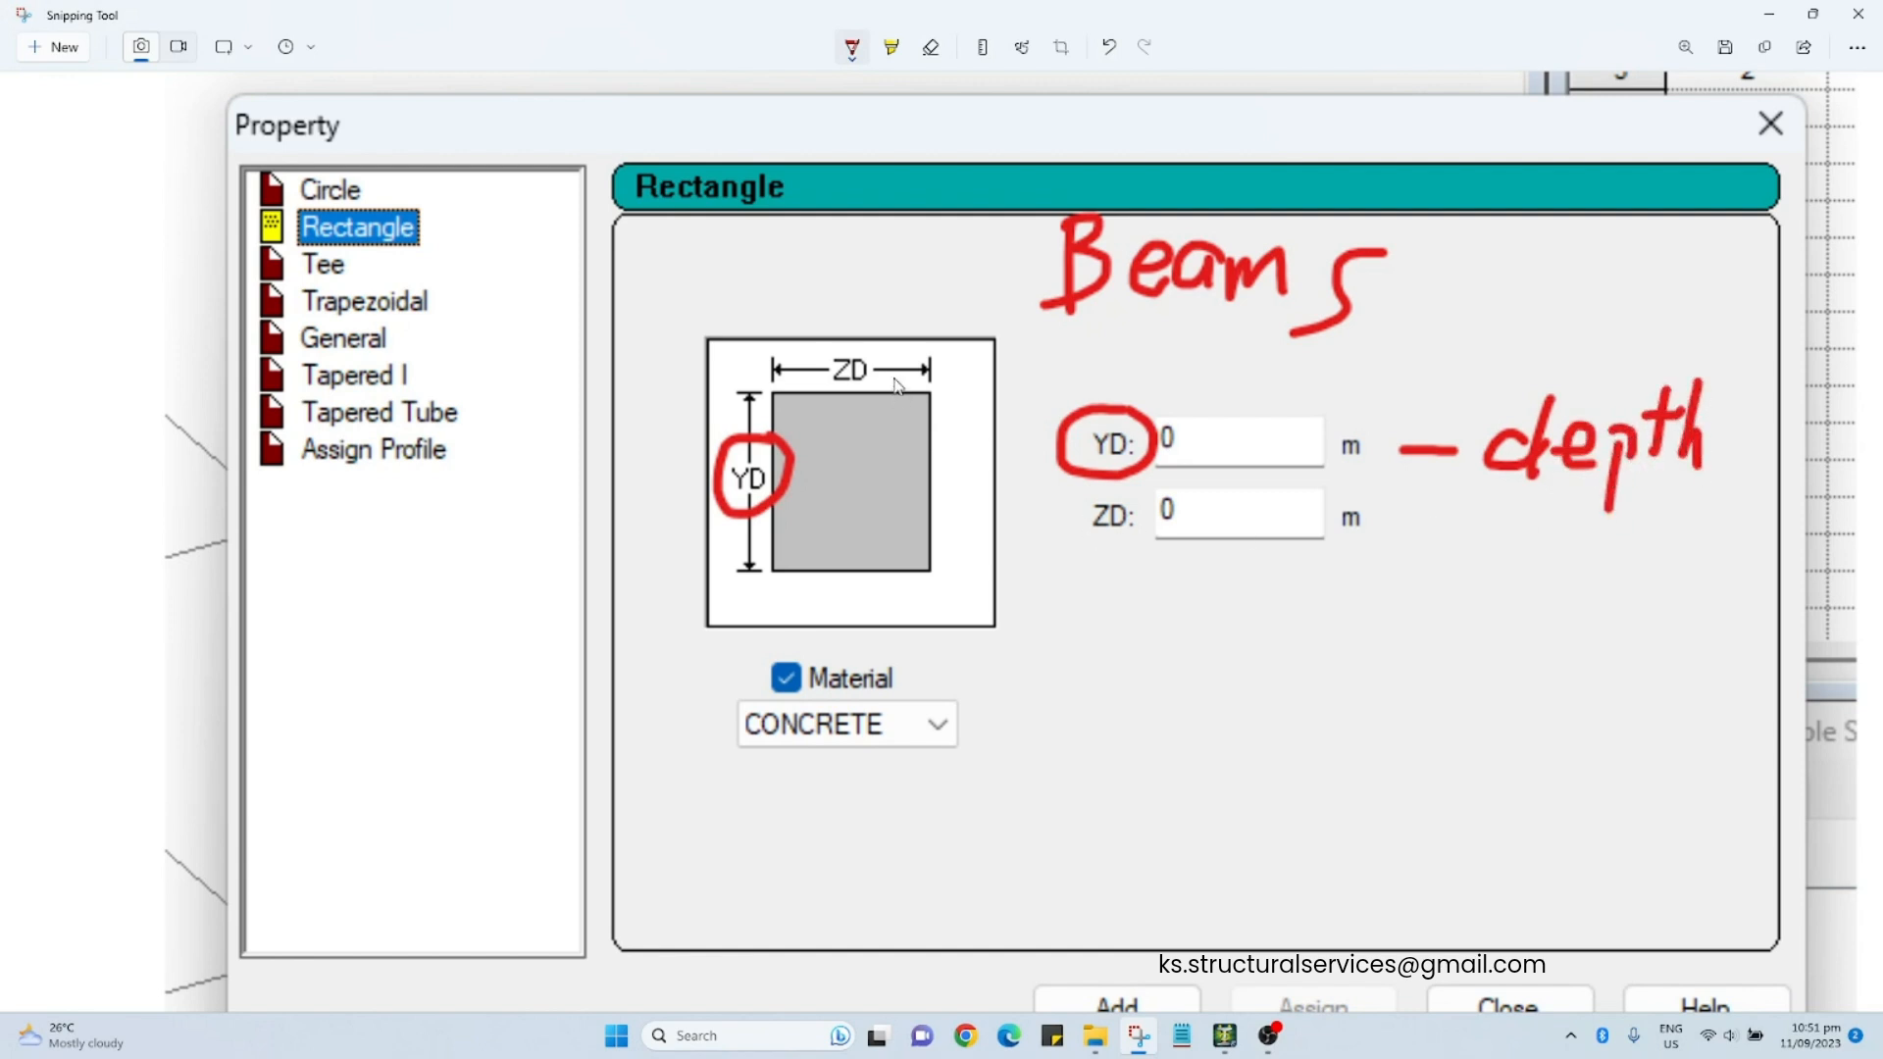
Step: Circle ZD in the diagram and beside its field, handwrite the note "width", and close the annotated screenshot
{"action": "mouse_move", "coordinate": [876, 351]}
{"action": "left_mouse_down"}
{"action": "mouse_move", "coordinate": [836, 351]}
{"action": "mouse_move", "coordinate": [871, 402]}
{"action": "mouse_move", "coordinate": [867, 356]}
{"action": "left_mouse_up"}
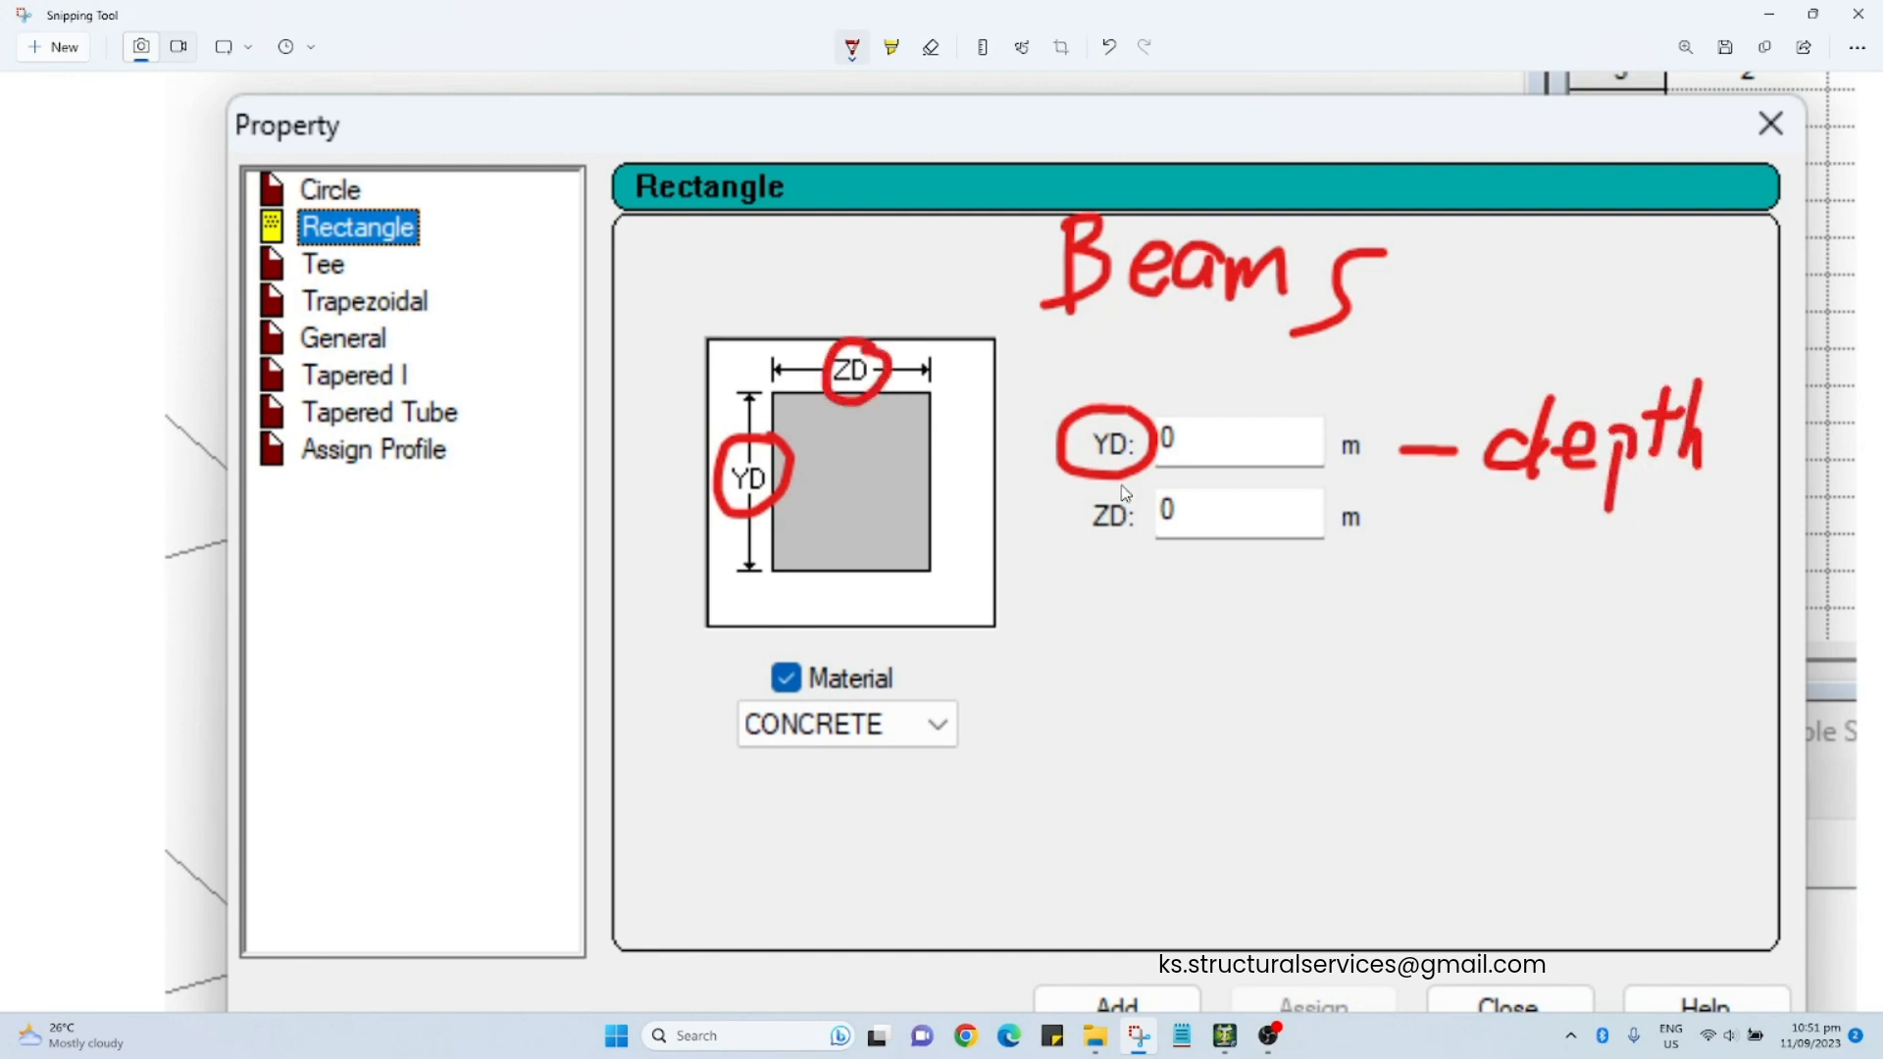
{"action": "mouse_move", "coordinate": [1125, 491]}
{"action": "left_mouse_down"}
{"action": "mouse_move", "coordinate": [1074, 530]}
{"action": "mouse_move", "coordinate": [1142, 485]}
{"action": "left_mouse_up"}
{"action": "left_click_drag", "start_coordinate": [1339, 554], "coordinate": [1383, 589]}
{"action": "mouse_move", "coordinate": [1392, 556]}
{"action": "left_mouse_down"}
{"action": "mouse_move", "coordinate": [1409, 608]}
{"action": "mouse_move", "coordinate": [1466, 574]}
{"action": "mouse_move", "coordinate": [1516, 593]}
{"action": "mouse_move", "coordinate": [1624, 535]}
{"action": "mouse_move", "coordinate": [1656, 547]}
{"action": "mouse_move", "coordinate": [1662, 601]}
{"action": "left_mouse_up"}
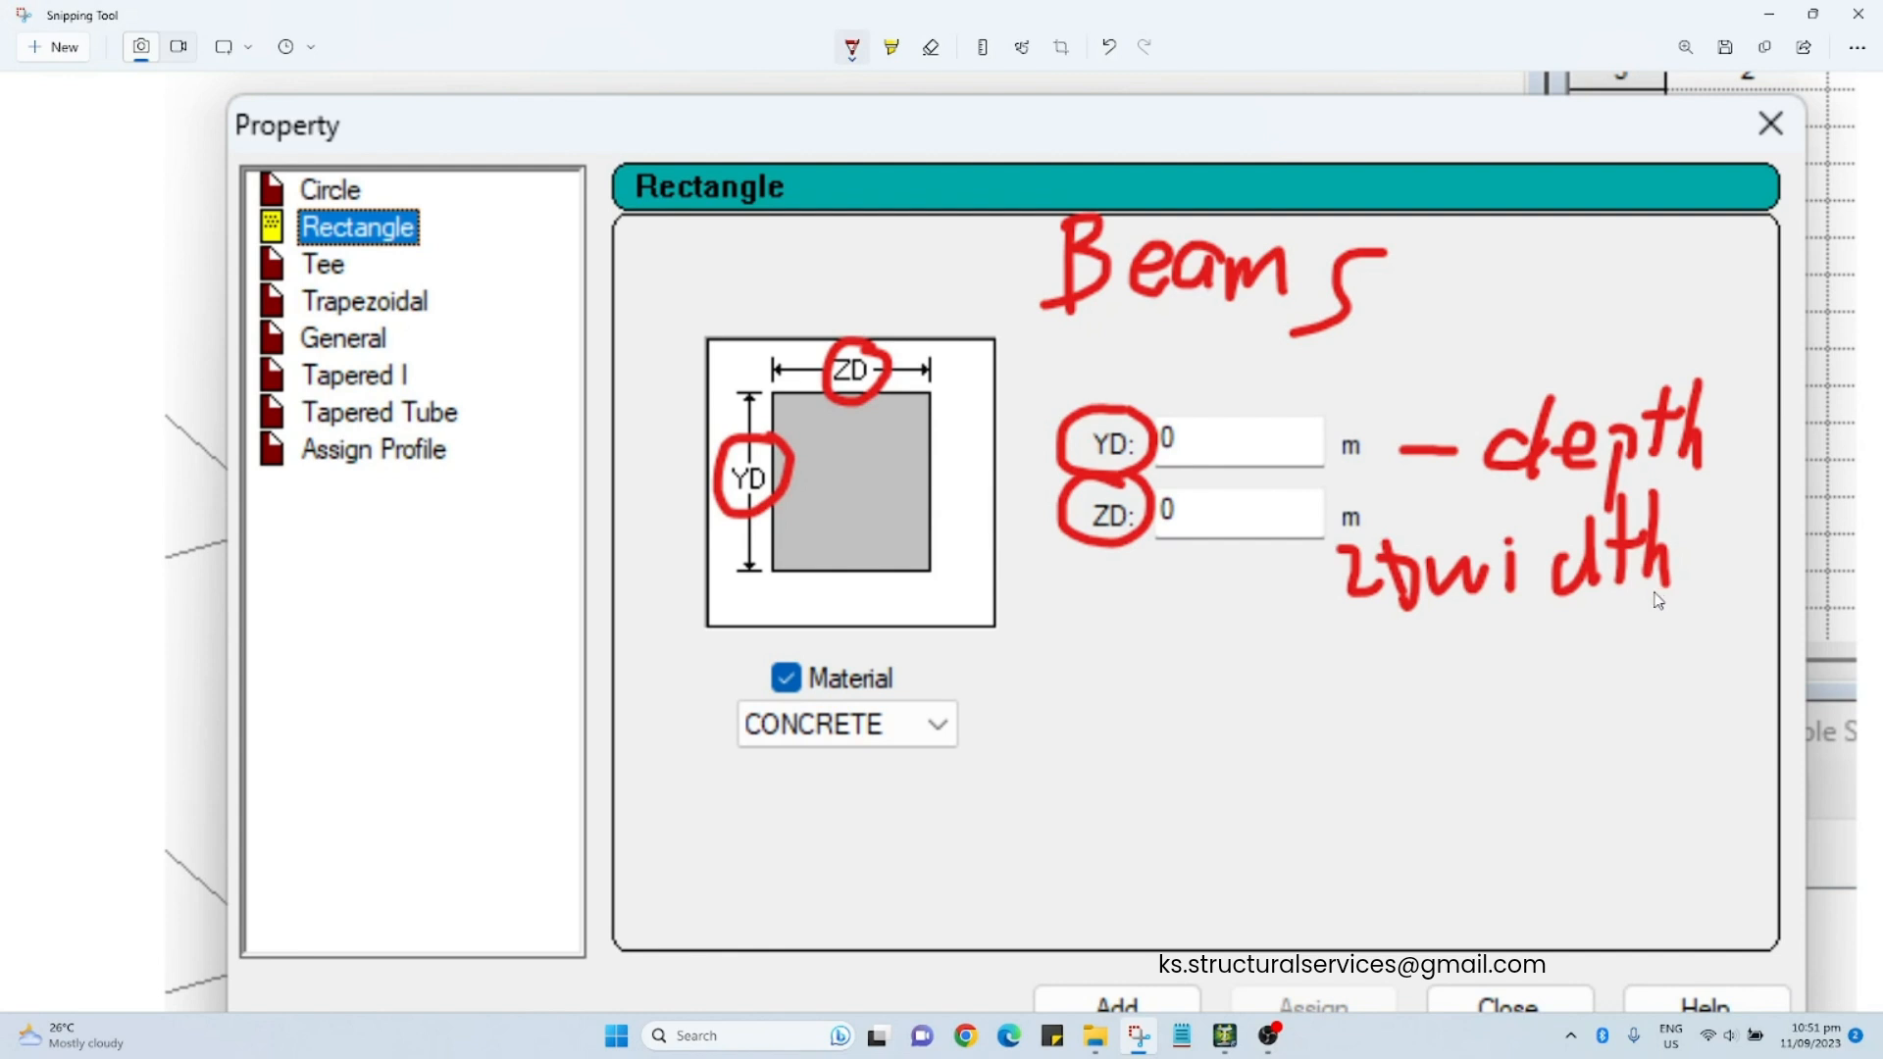
{"action": "left_click", "coordinate": [1858, 13]}
Step: Add a rectangular beam section with YD 0.4 m, ZD 0.25 m and CONCRETE material, and close the definition dialog
{"action": "left_click_drag", "start_coordinate": [1224, 317], "coordinate": [1288, 272]}
{"action": "double_click", "coordinate": [1504, 406]}
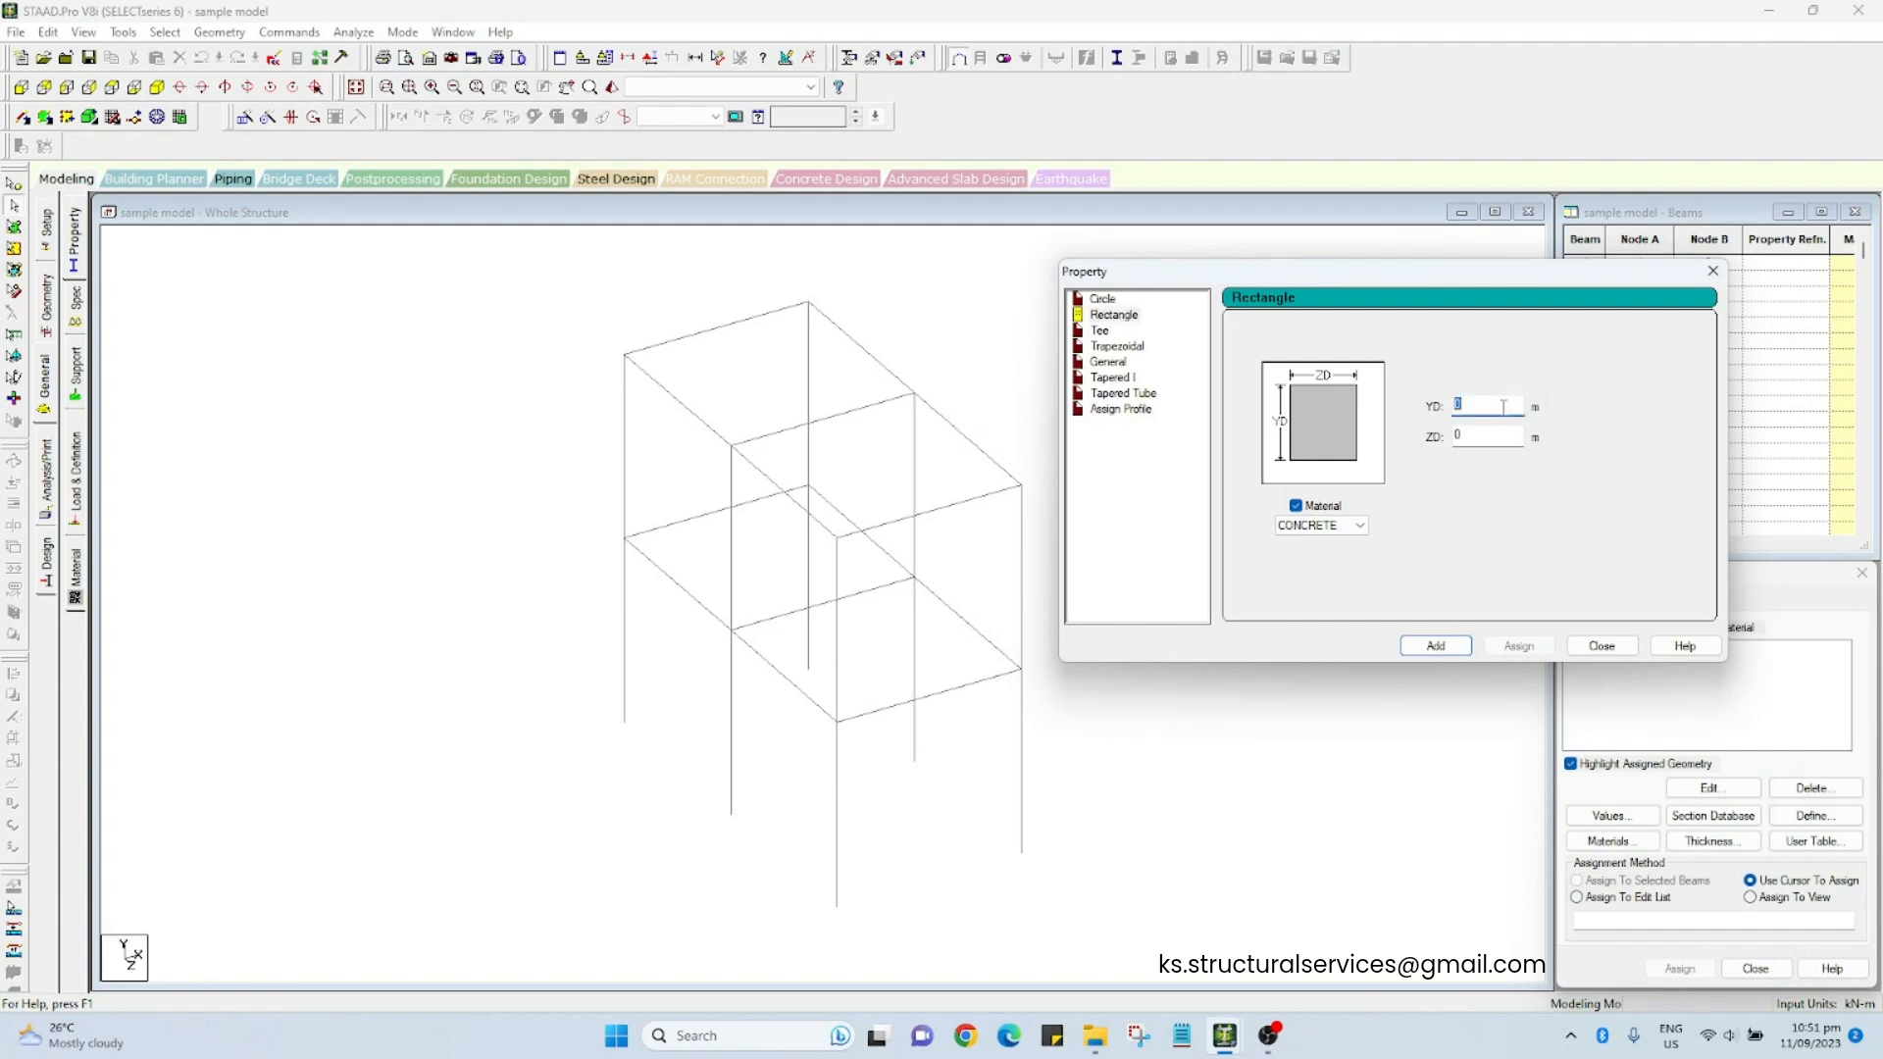
{"action": "type", "text": "0.4"}
{"action": "key", "text": "Tab"}
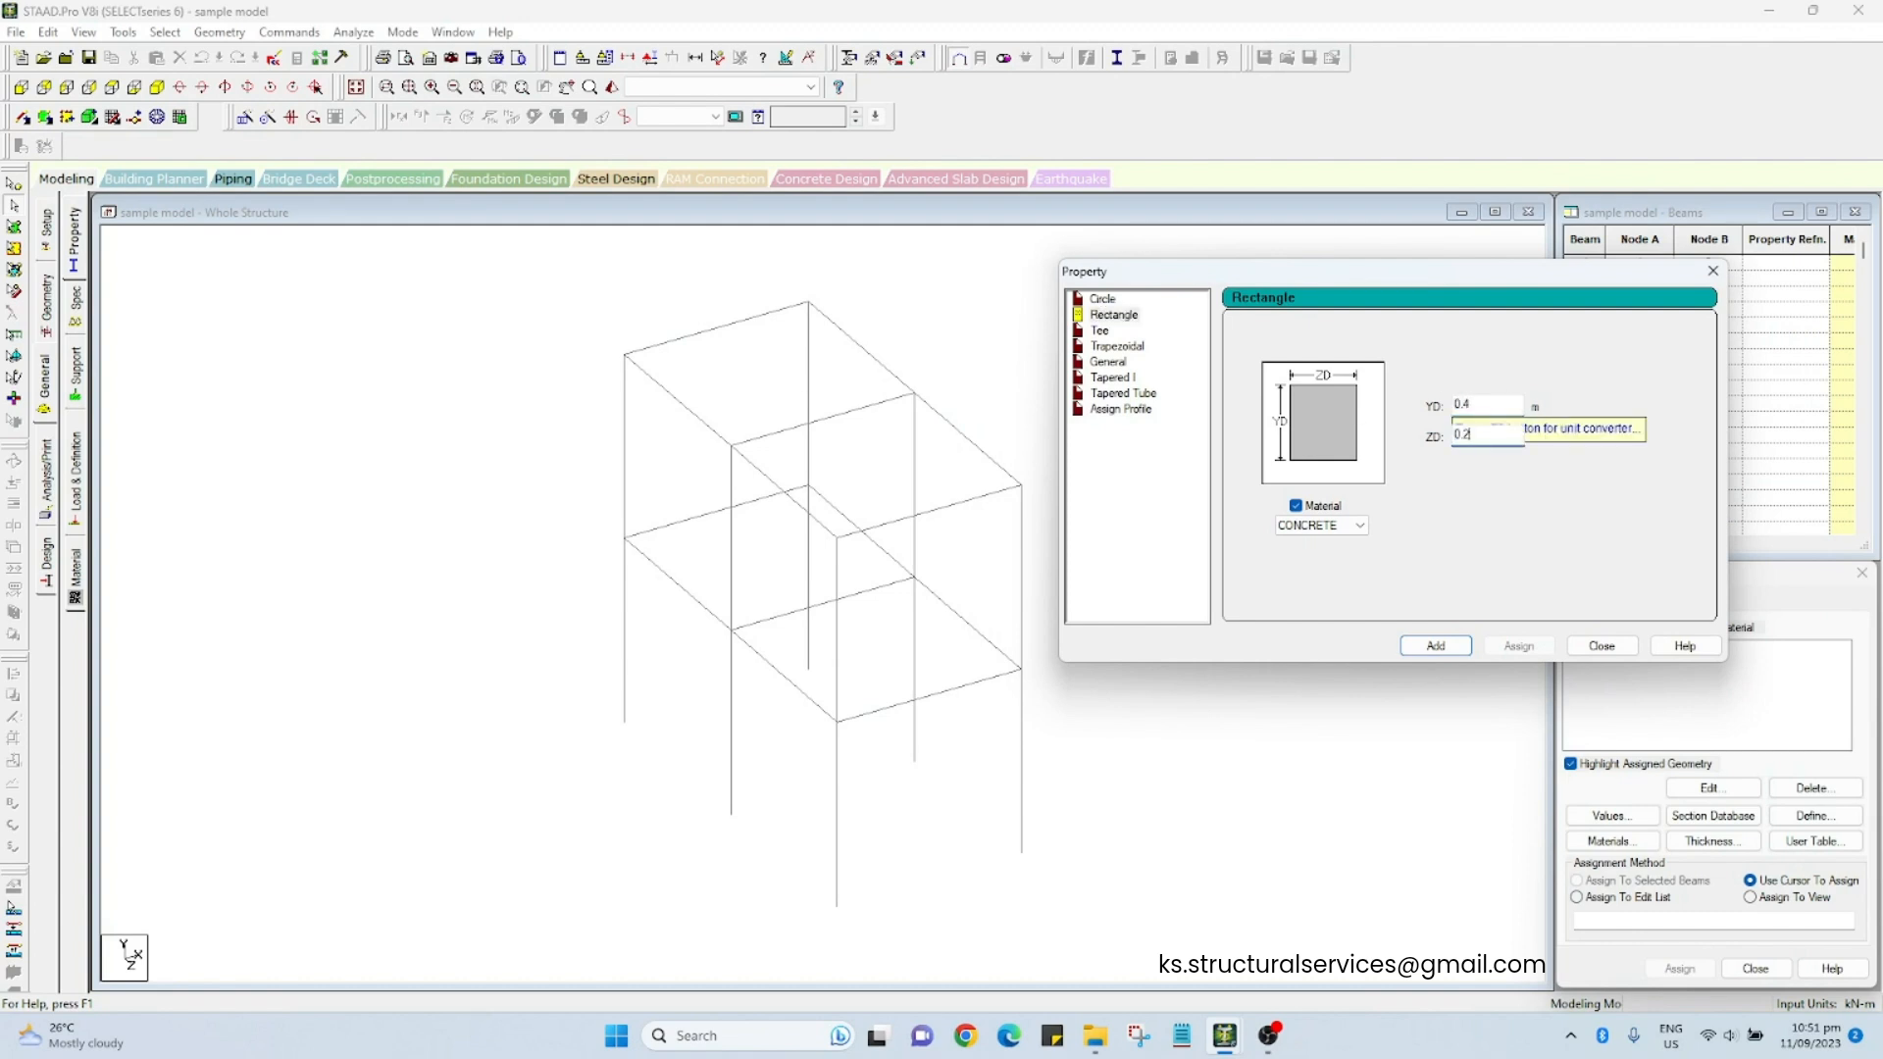
{"action": "left_click_drag", "start_coordinate": [1434, 276], "coordinate": [1383, 280]}
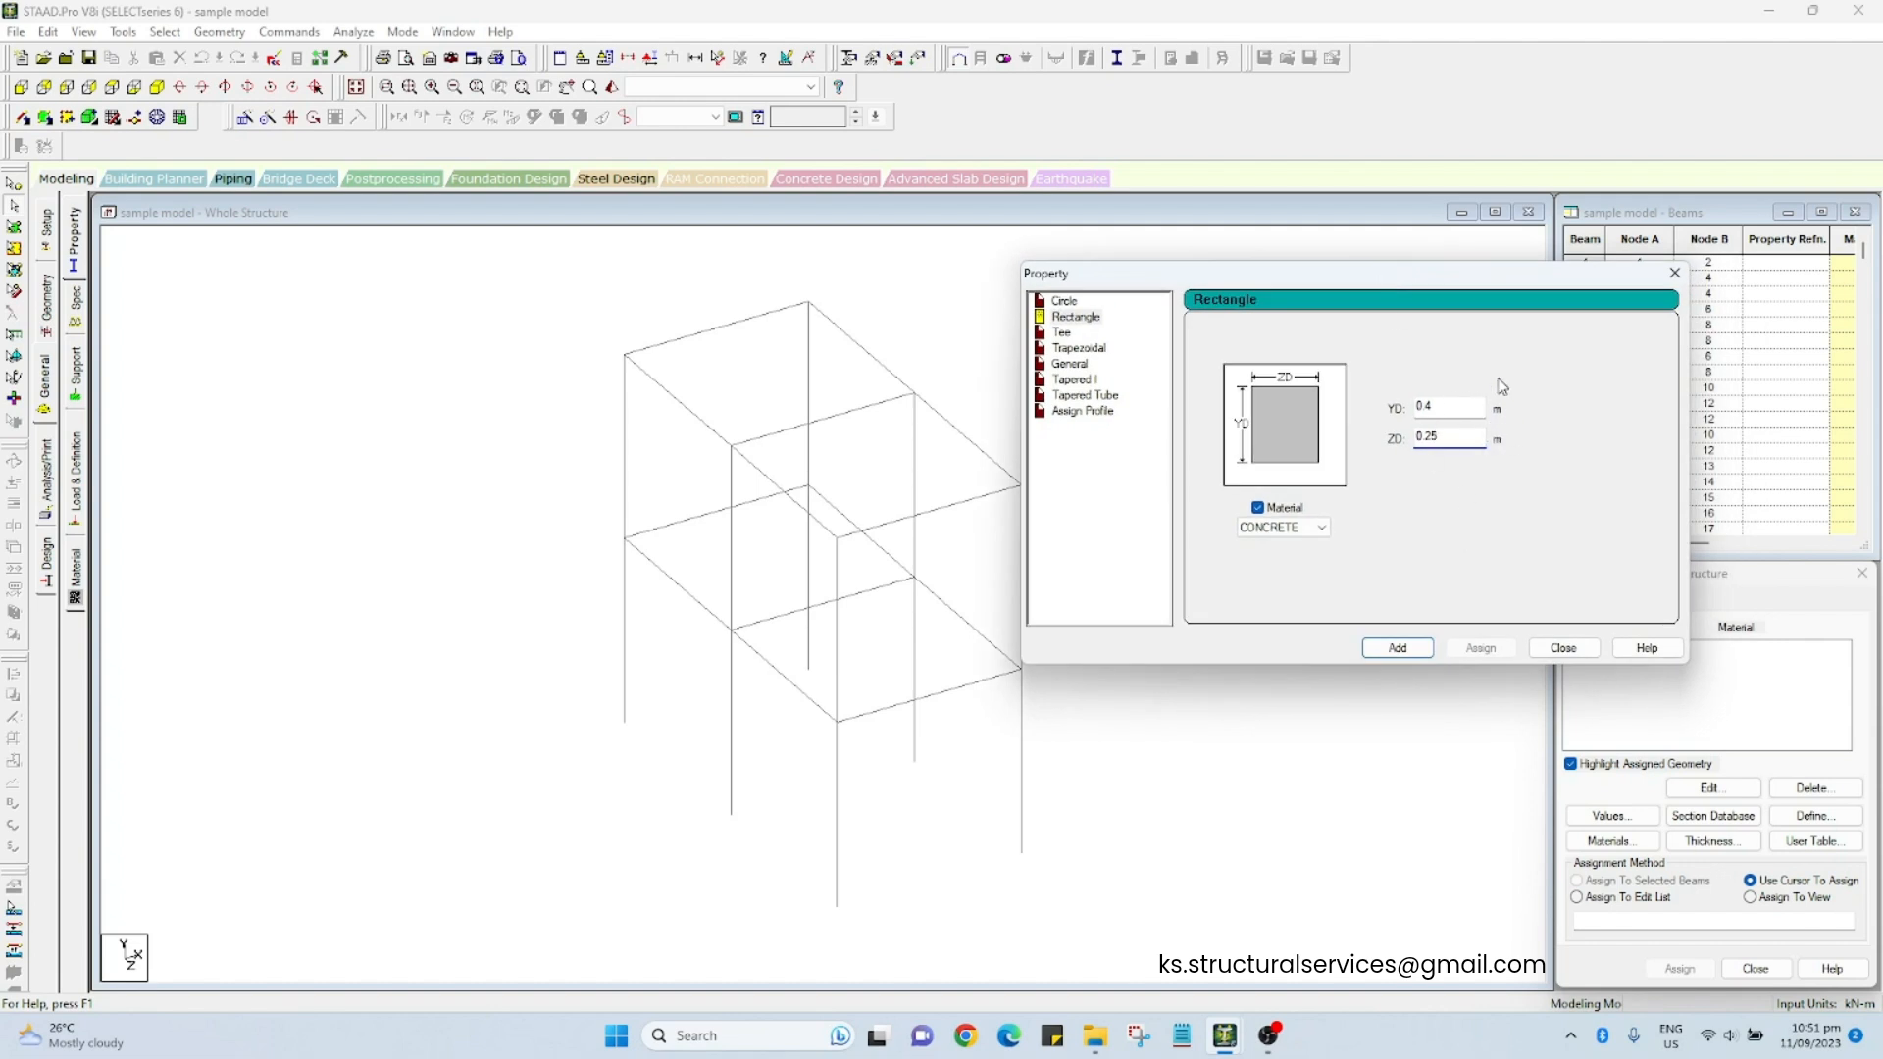
{"action": "left_click_drag", "start_coordinate": [1430, 275], "coordinate": [1310, 312]}
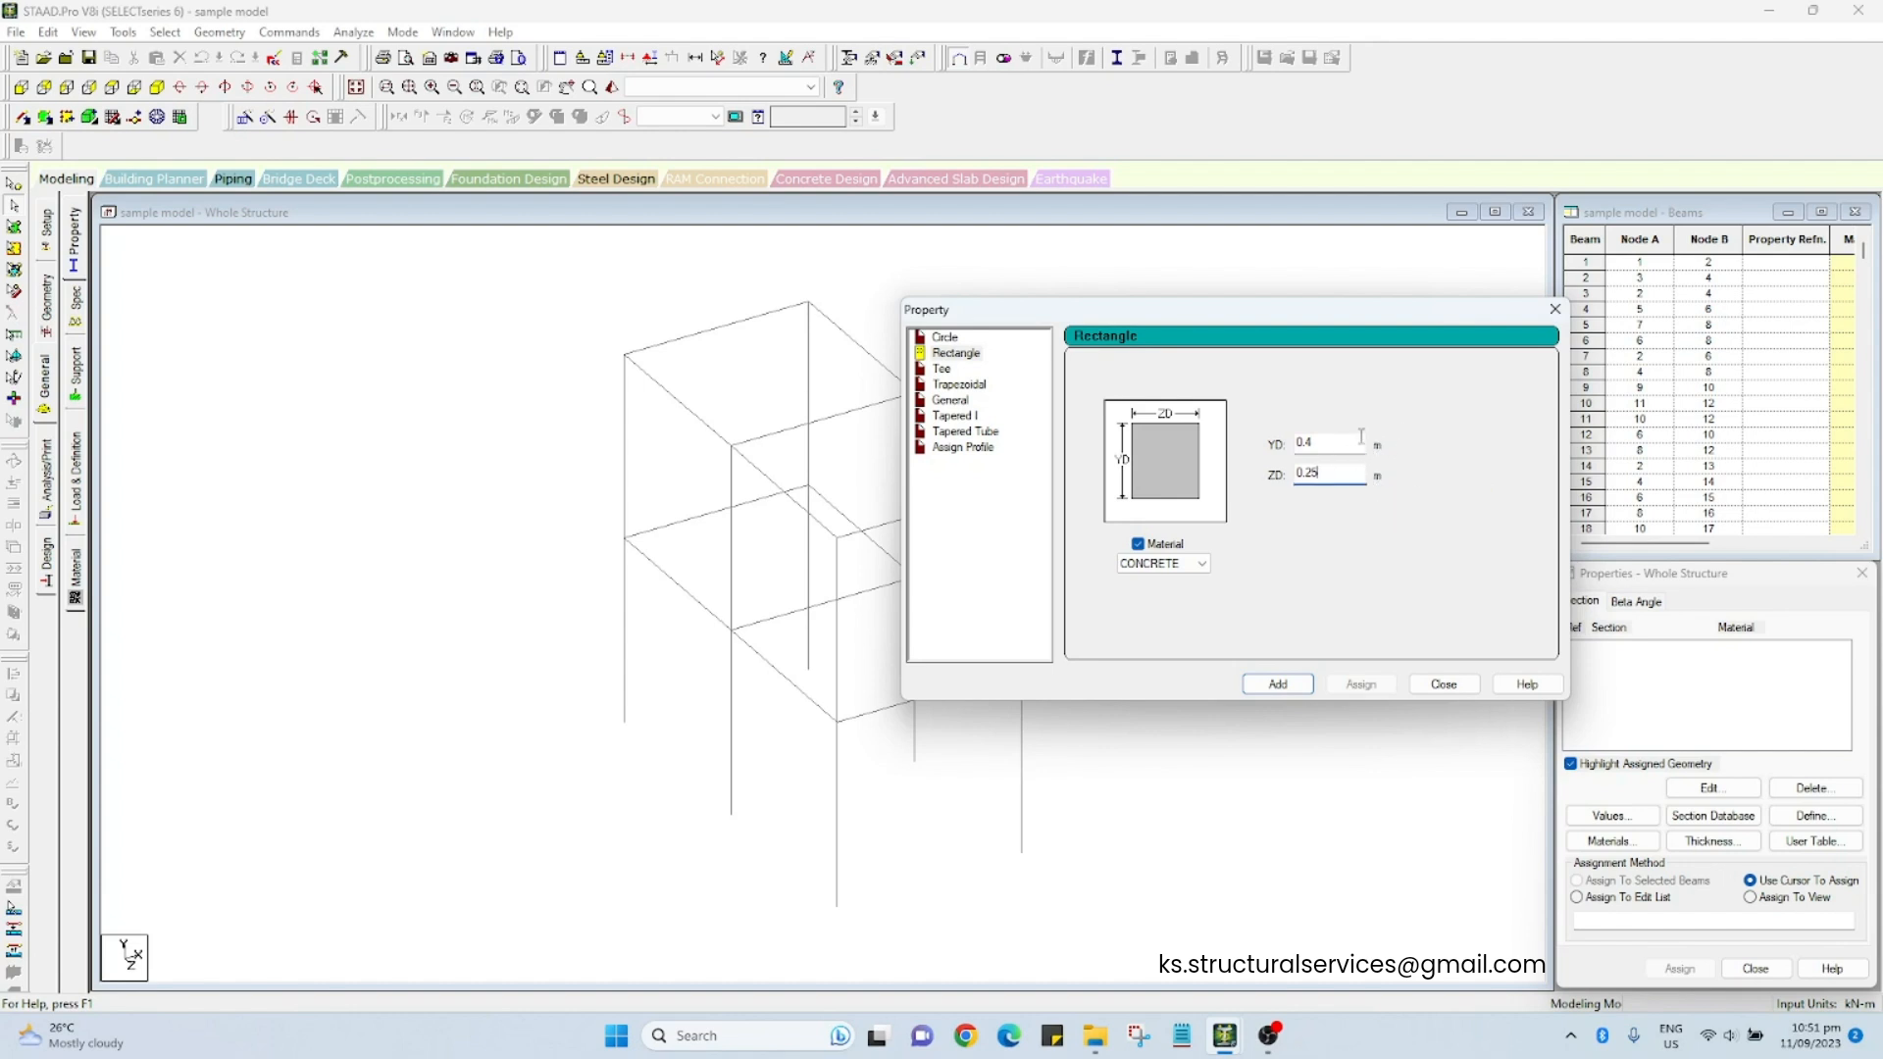
{"action": "left_click", "coordinate": [1177, 564]}
{"action": "left_click", "coordinate": [1170, 620]}
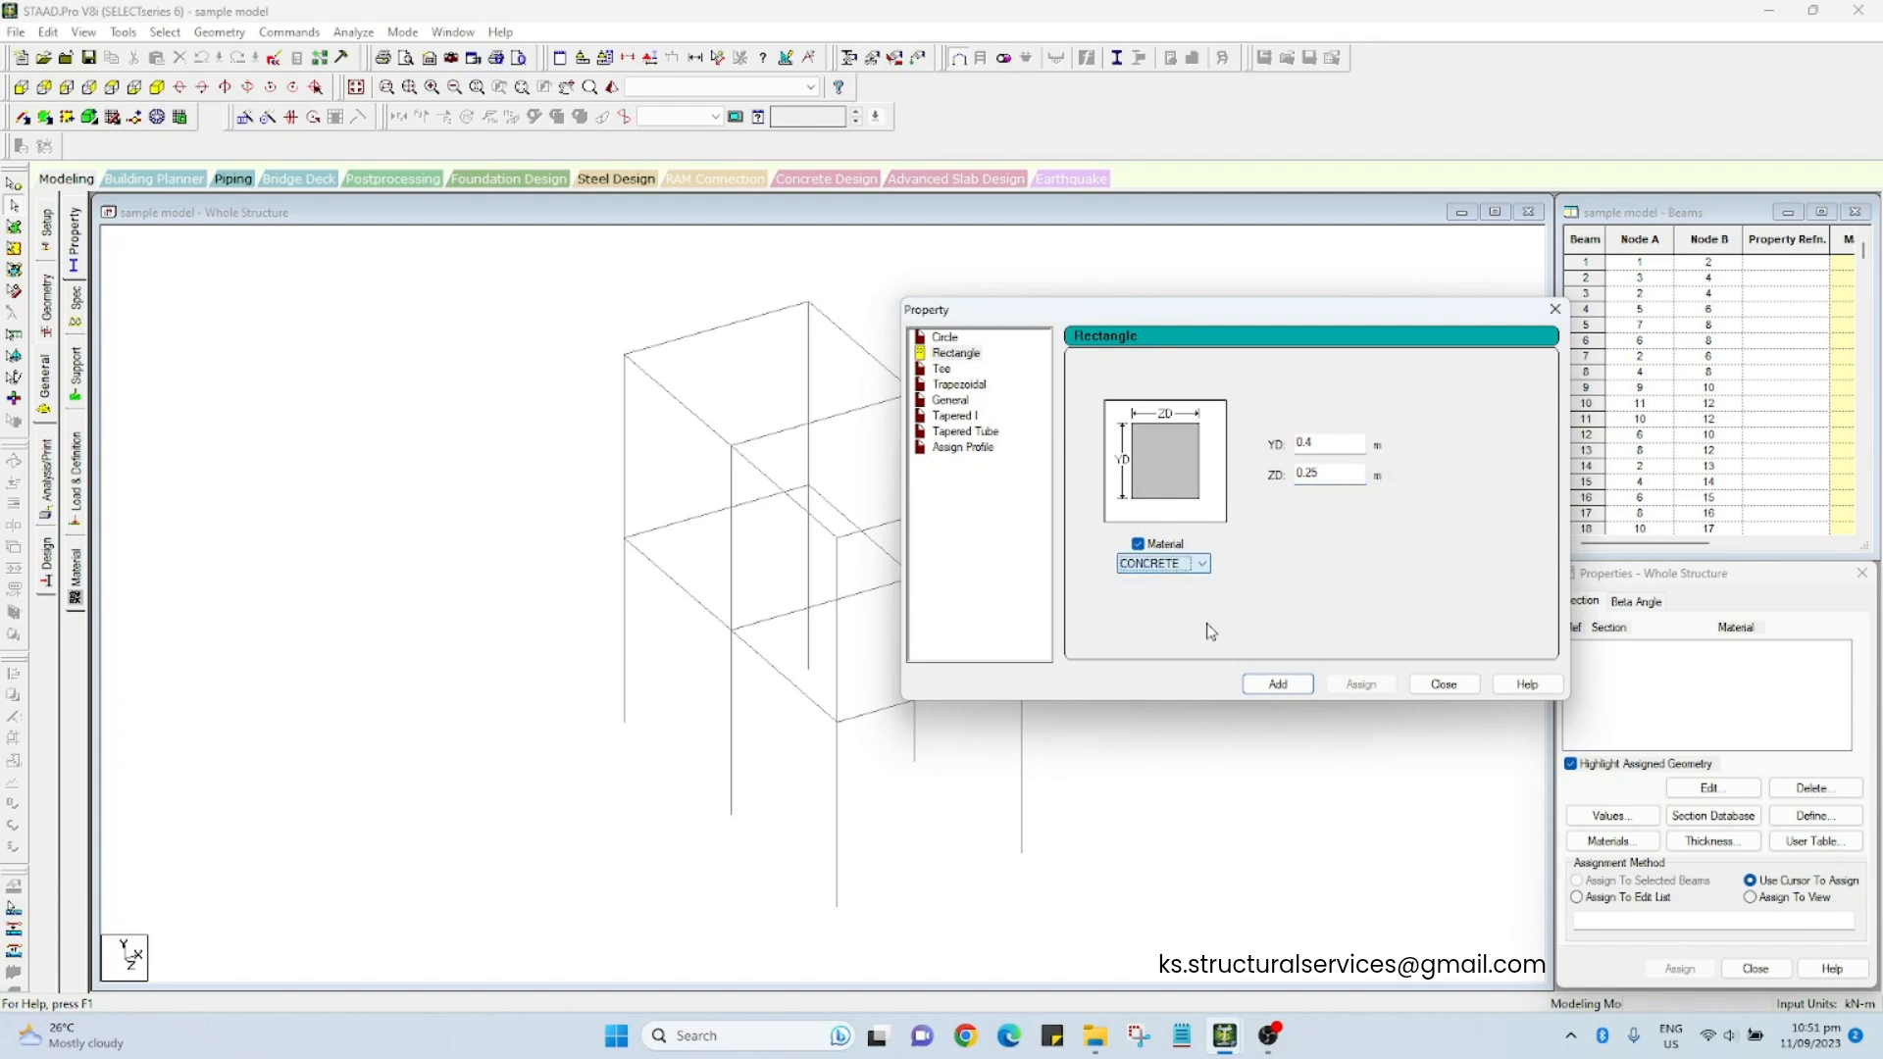
{"action": "left_click", "coordinate": [1278, 686]}
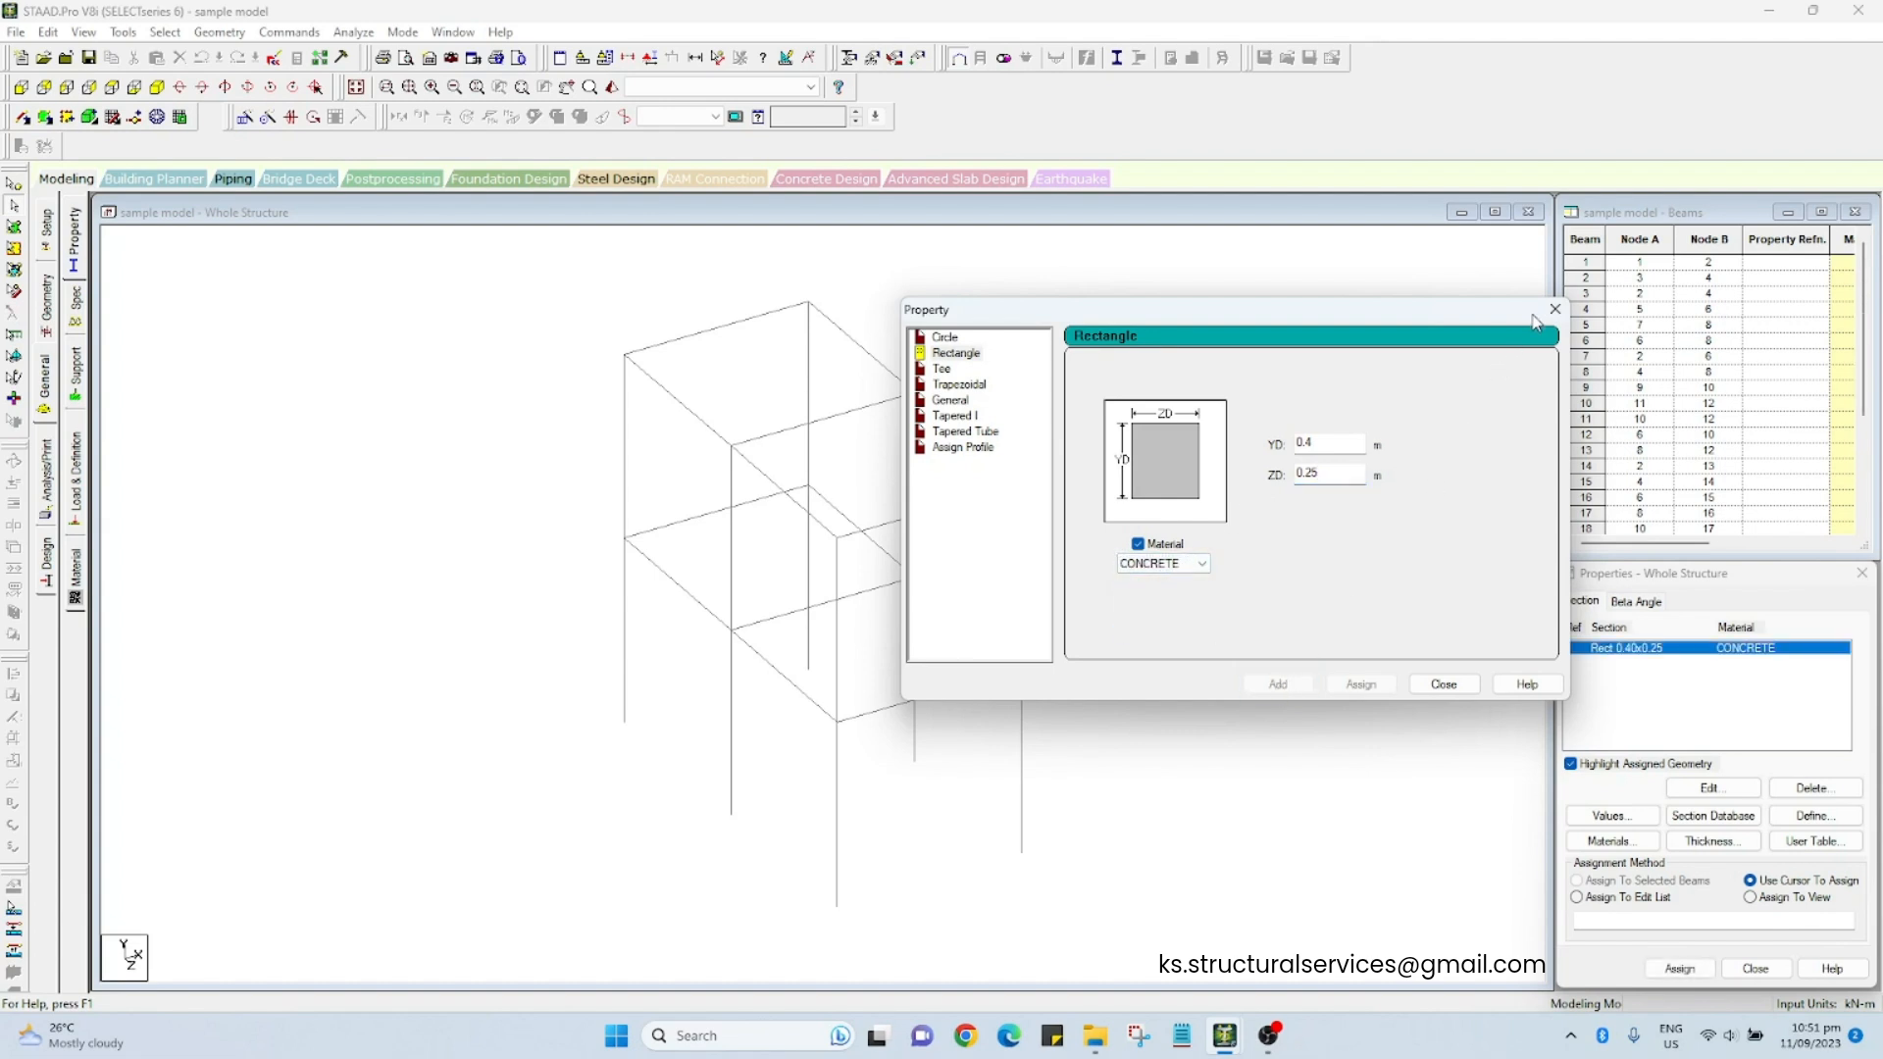
{"action": "left_click", "coordinate": [1553, 310]}
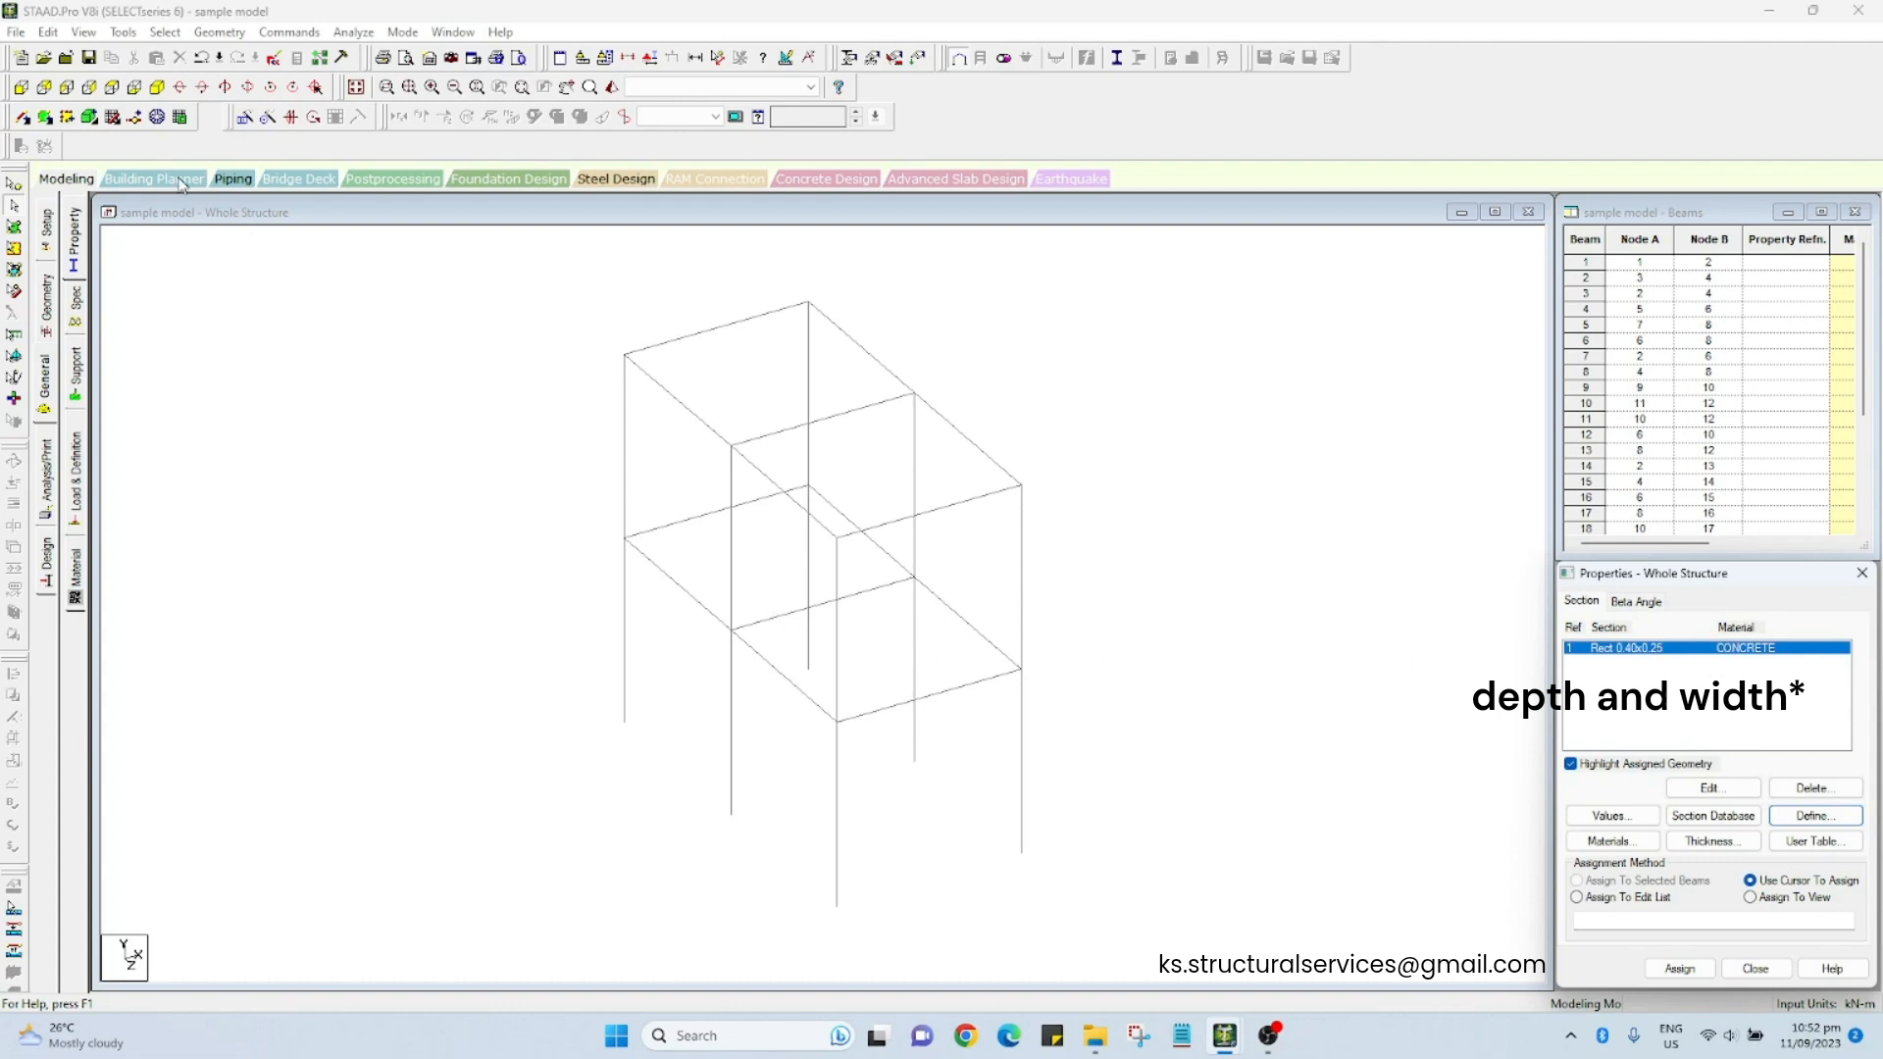
Step: Assign the Rect 0.40x0.25 section to all horizontal beams on both floor levels, selecting them in front view
{"action": "left_click", "coordinate": [21, 86]}
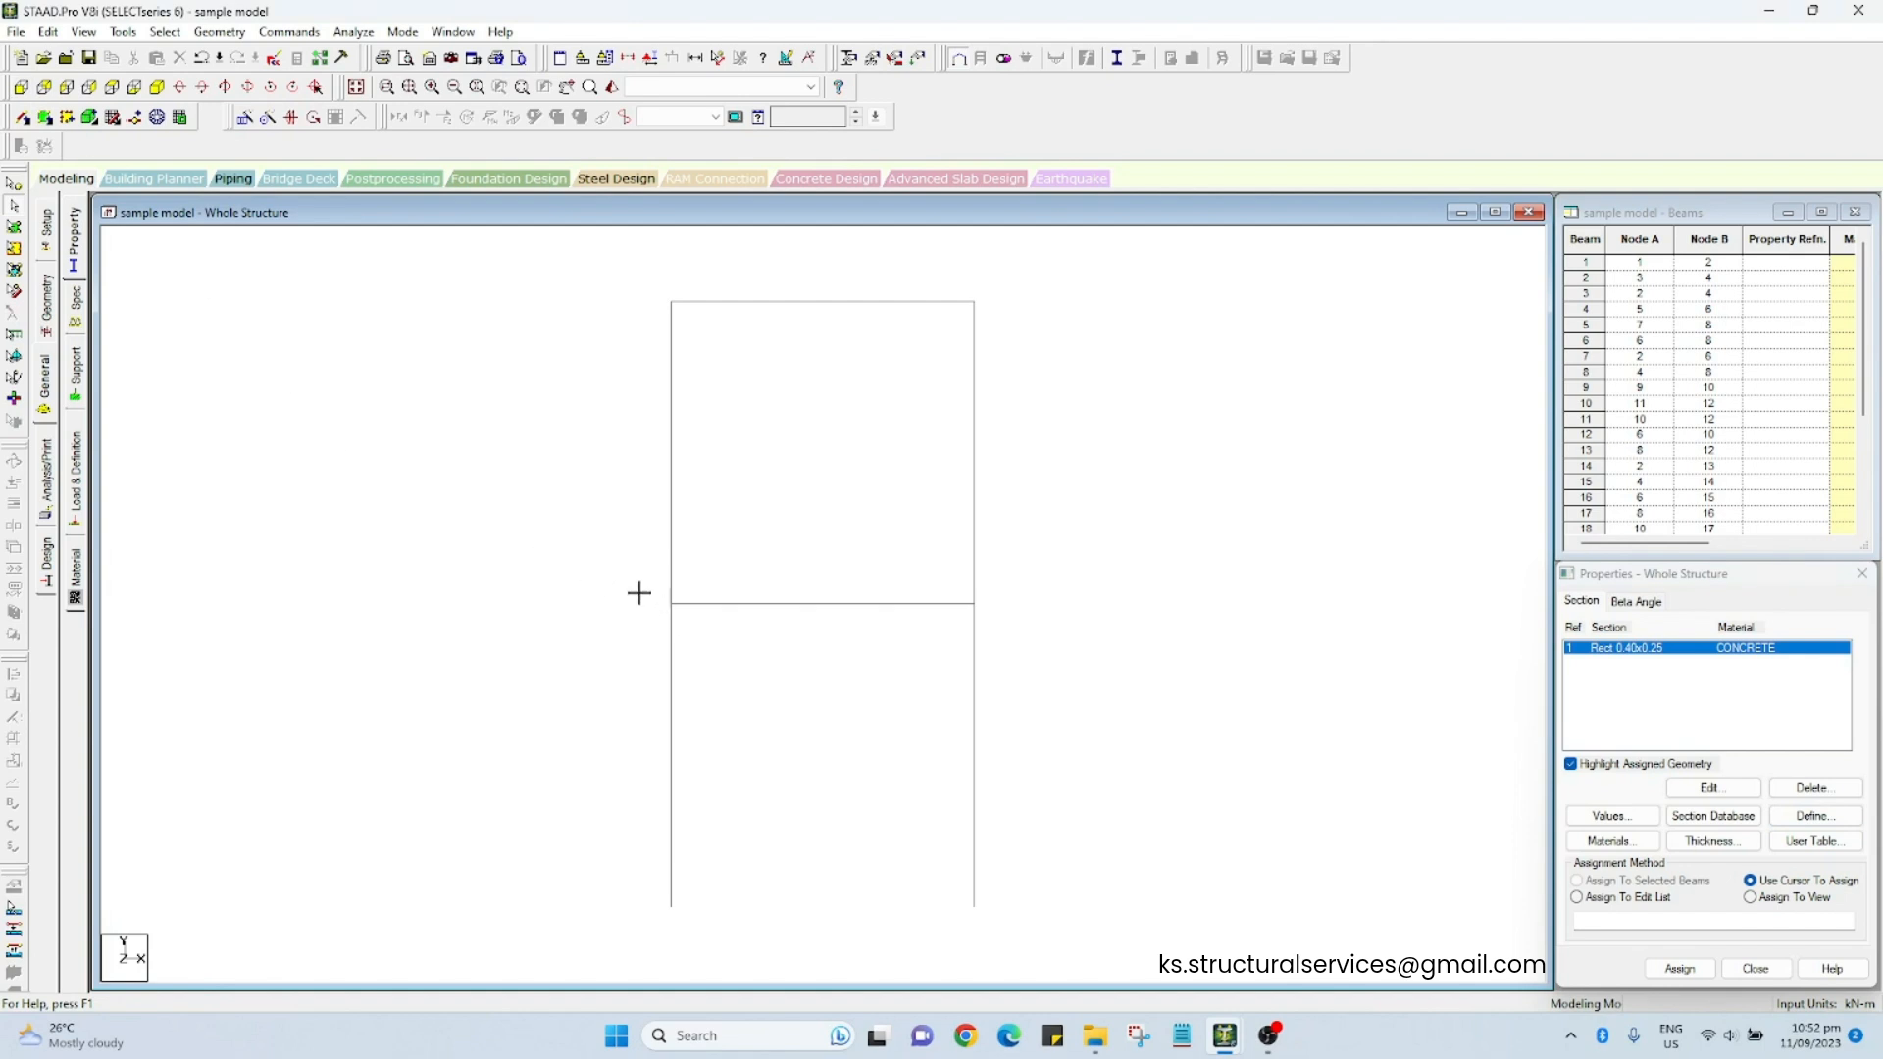
{"action": "left_click_drag", "start_coordinate": [639, 592], "coordinate": [1080, 622]}
{"action": "left_click_drag", "start_coordinate": [1004, 320], "coordinate": [623, 284], "text": "ctrl"}
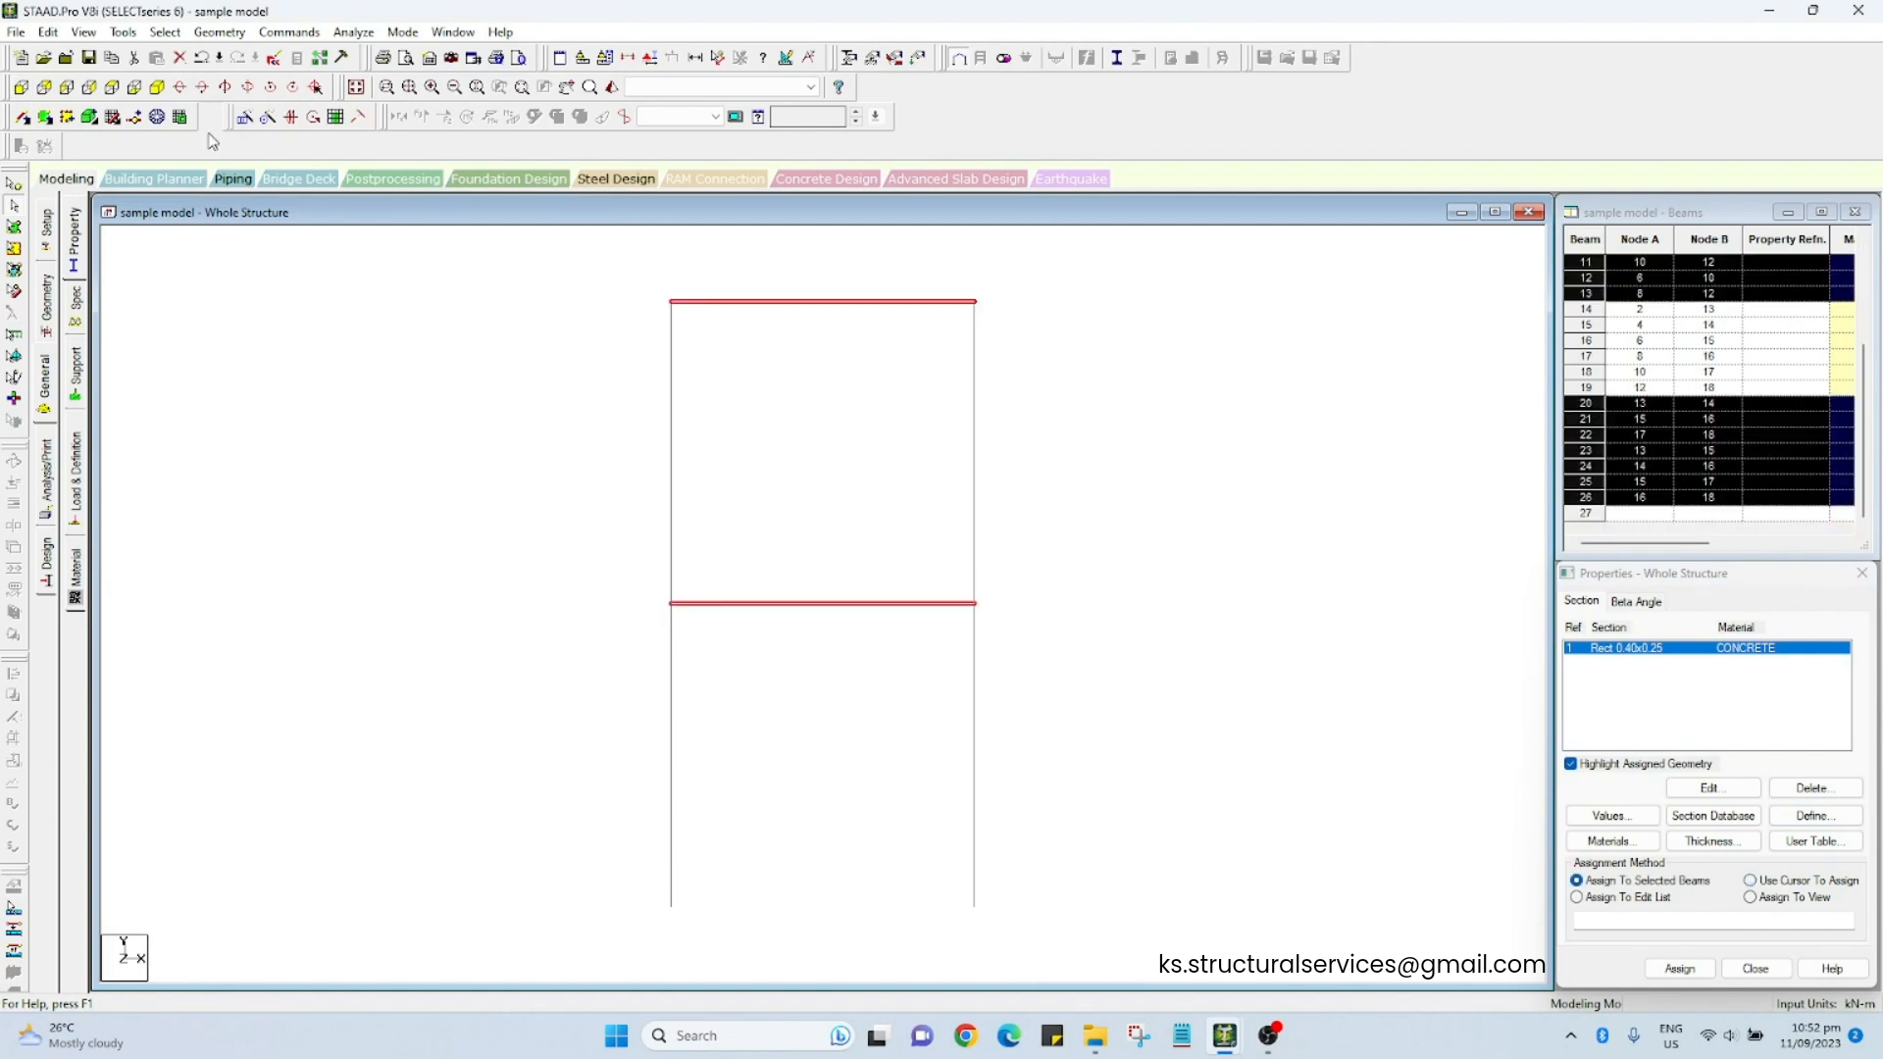
{"action": "left_click", "coordinate": [157, 87]}
{"action": "left_click", "coordinate": [1679, 968]}
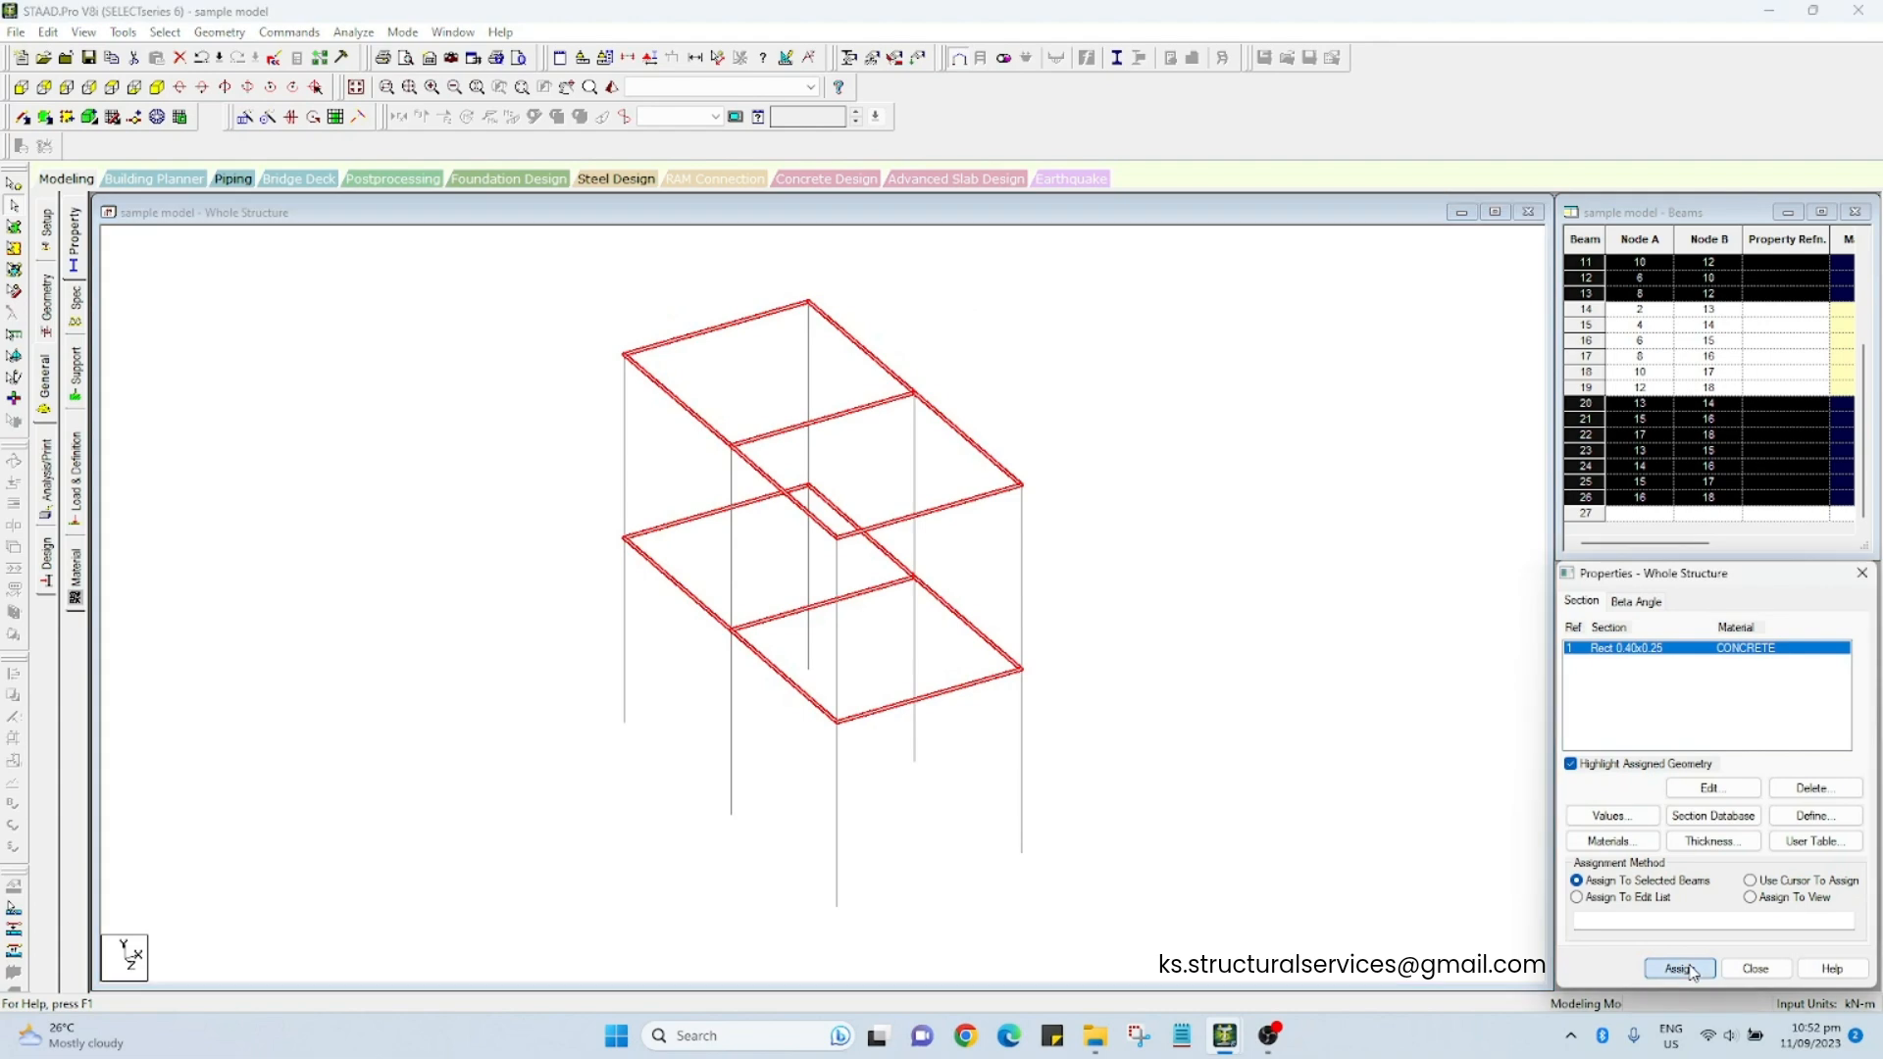
{"action": "left_click", "coordinate": [1746, 835]}
{"action": "left_click", "coordinate": [1088, 608]}
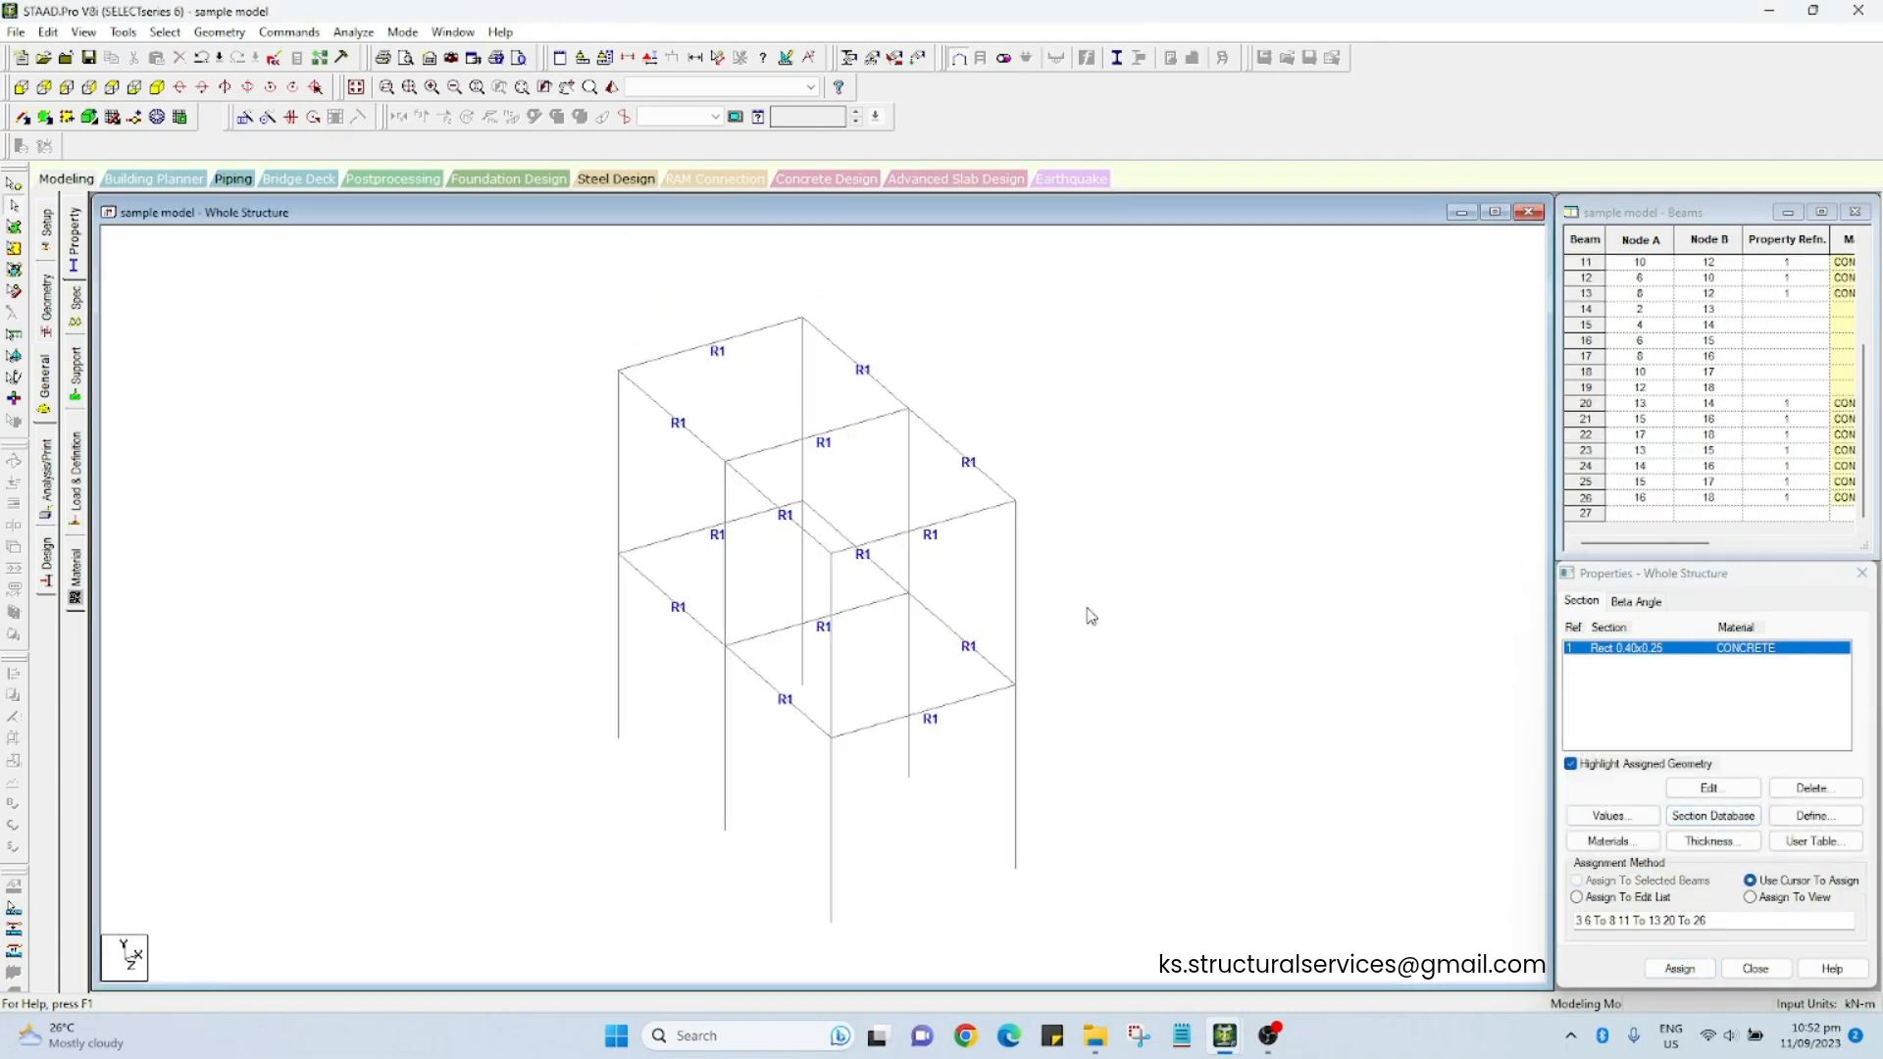
Step: Render the whole structure in 3D and examine the beams' cross-section orientation from several angles, accepting the auto-save
{"action": "key", "text": "ctrl+a"}
{"action": "right_click", "coordinate": [1122, 536]}
{"action": "left_click", "coordinate": [1184, 476]}
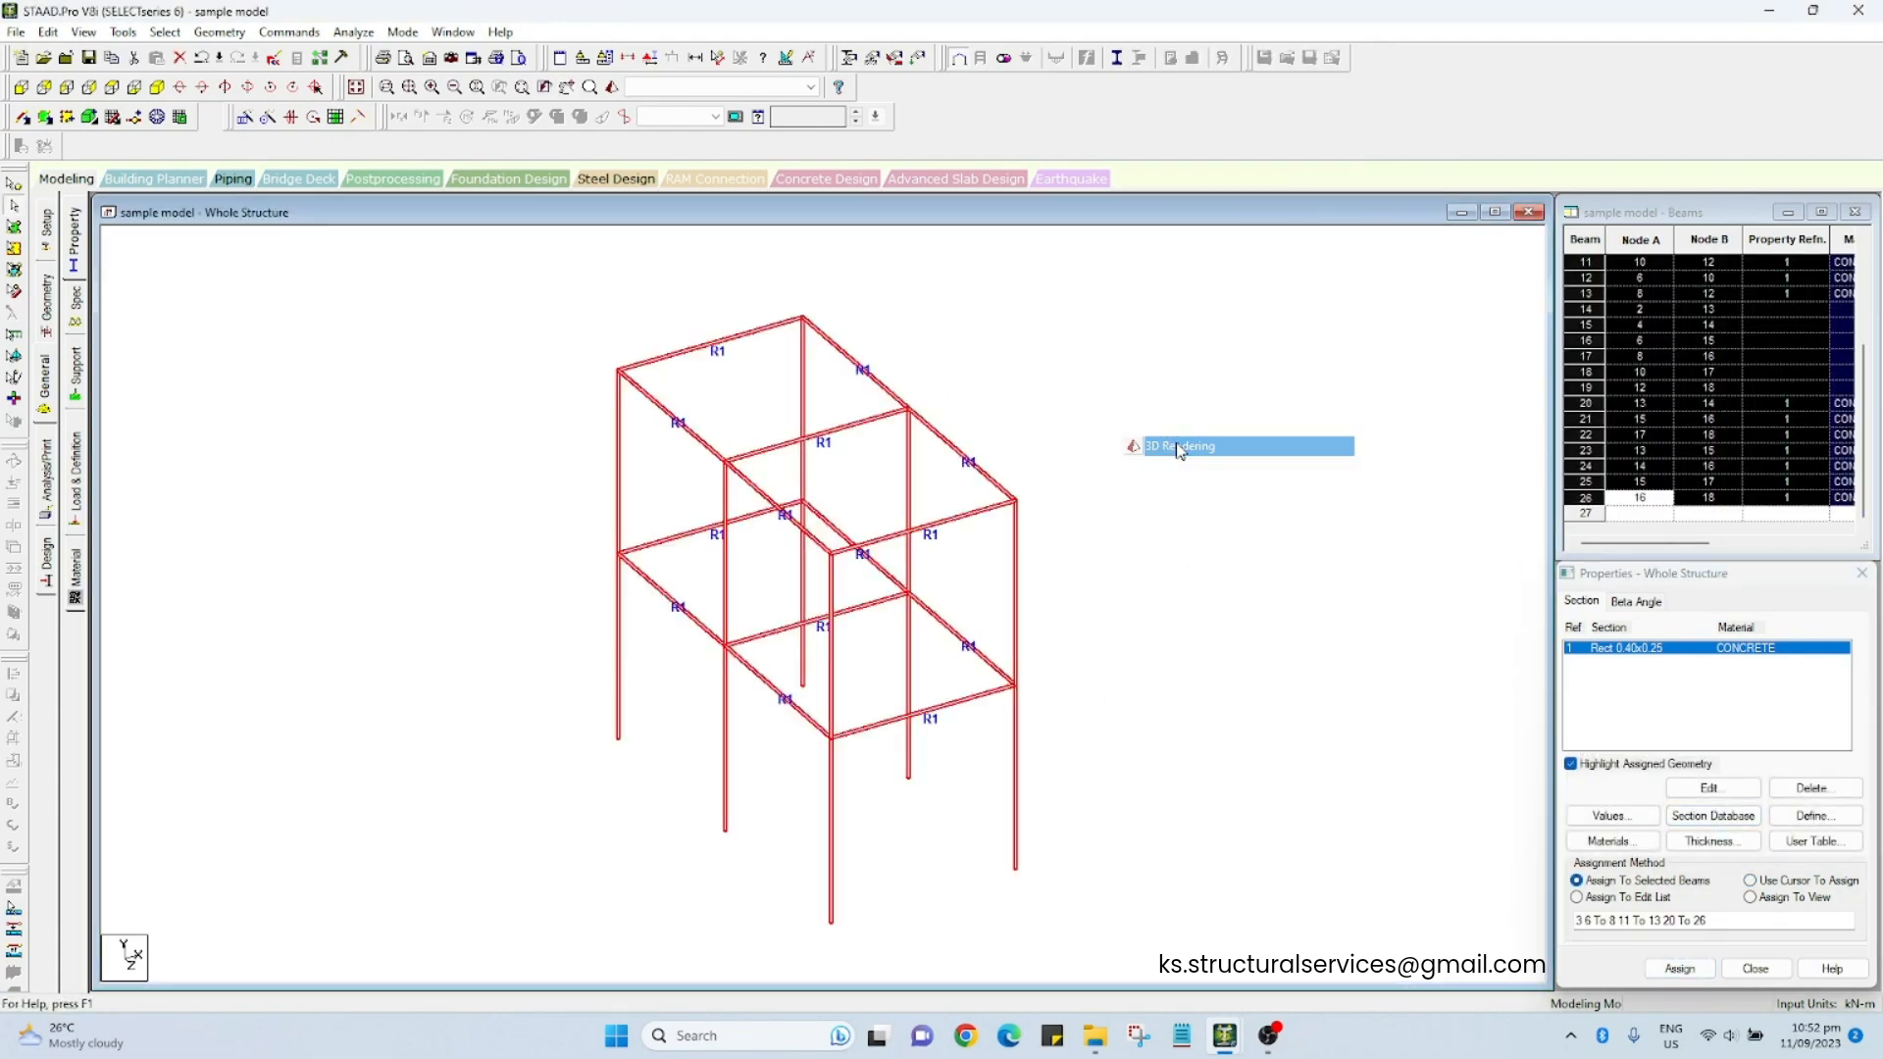
{"action": "left_click_drag", "start_coordinate": [1227, 664], "coordinate": [1170, 757]}
{"action": "left_click", "coordinate": [1796, 441]}
{"action": "left_click_drag", "start_coordinate": [1072, 634], "coordinate": [739, 657]}
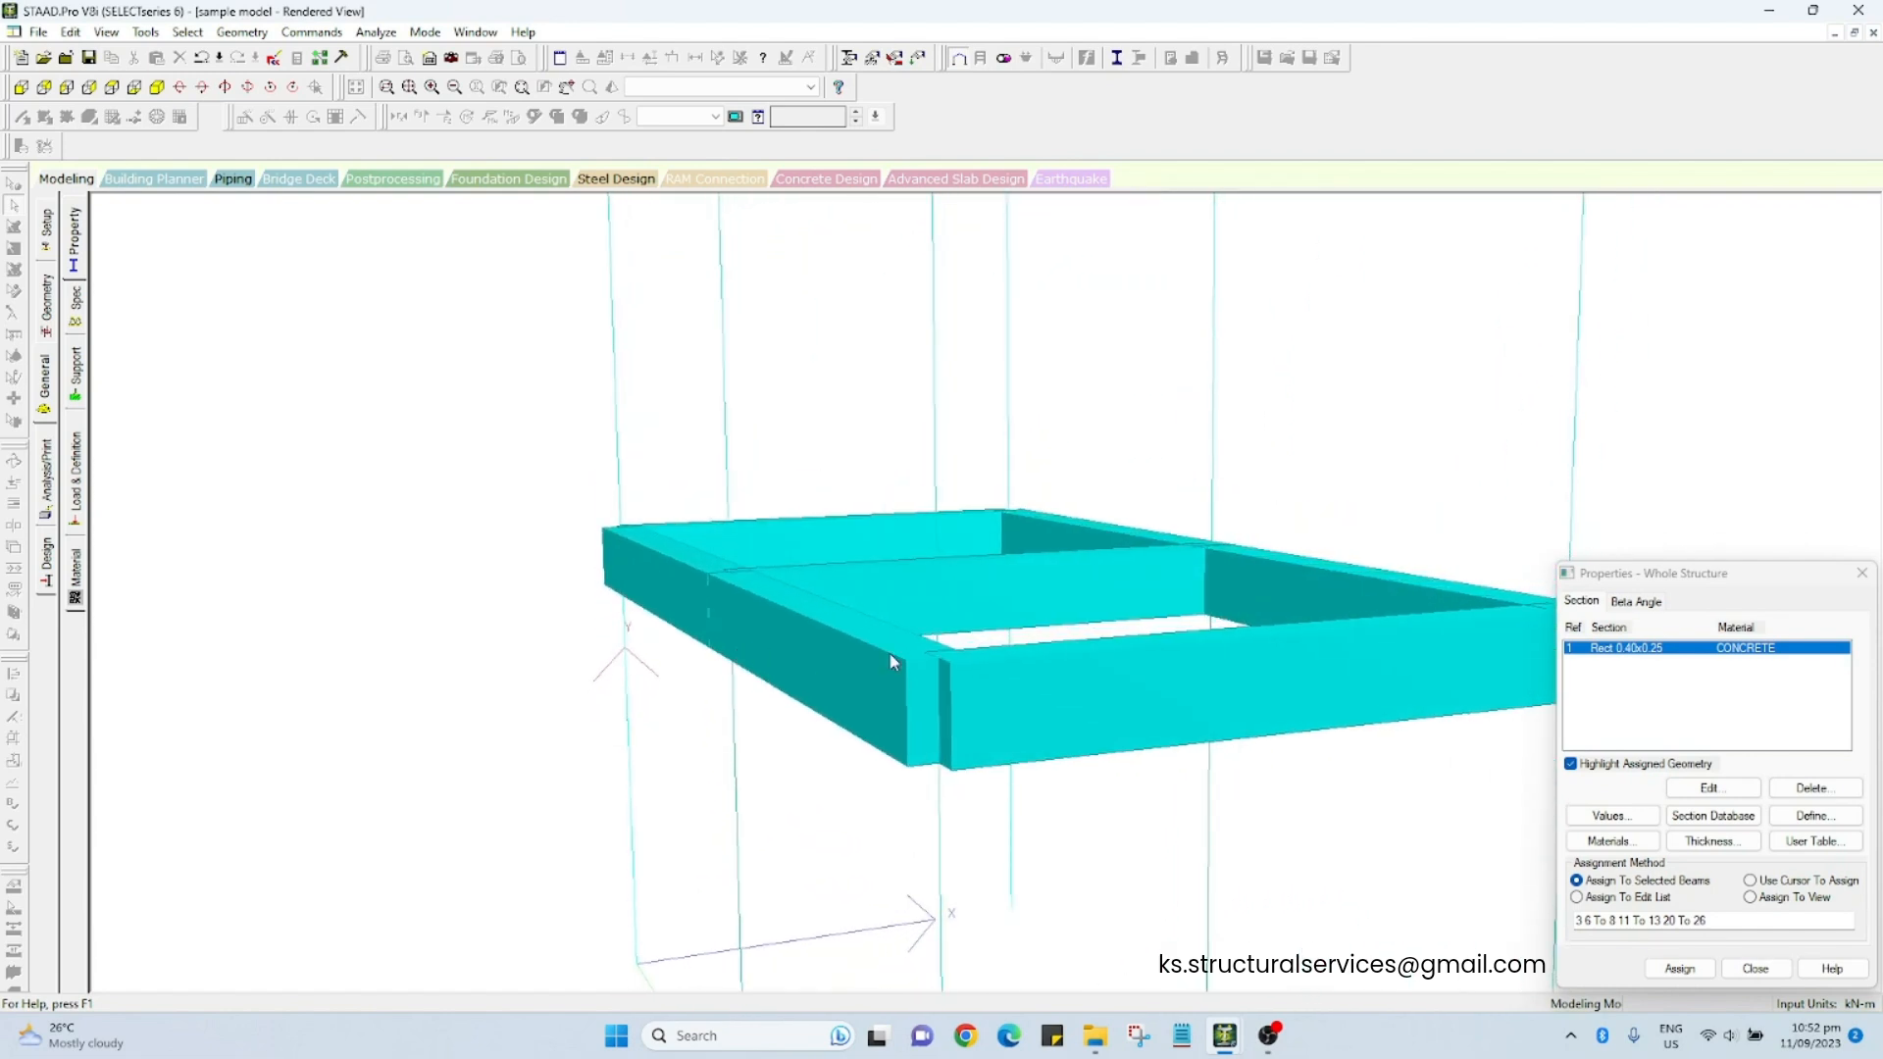
{"action": "left_click_drag", "start_coordinate": [895, 662], "coordinate": [1177, 618]}
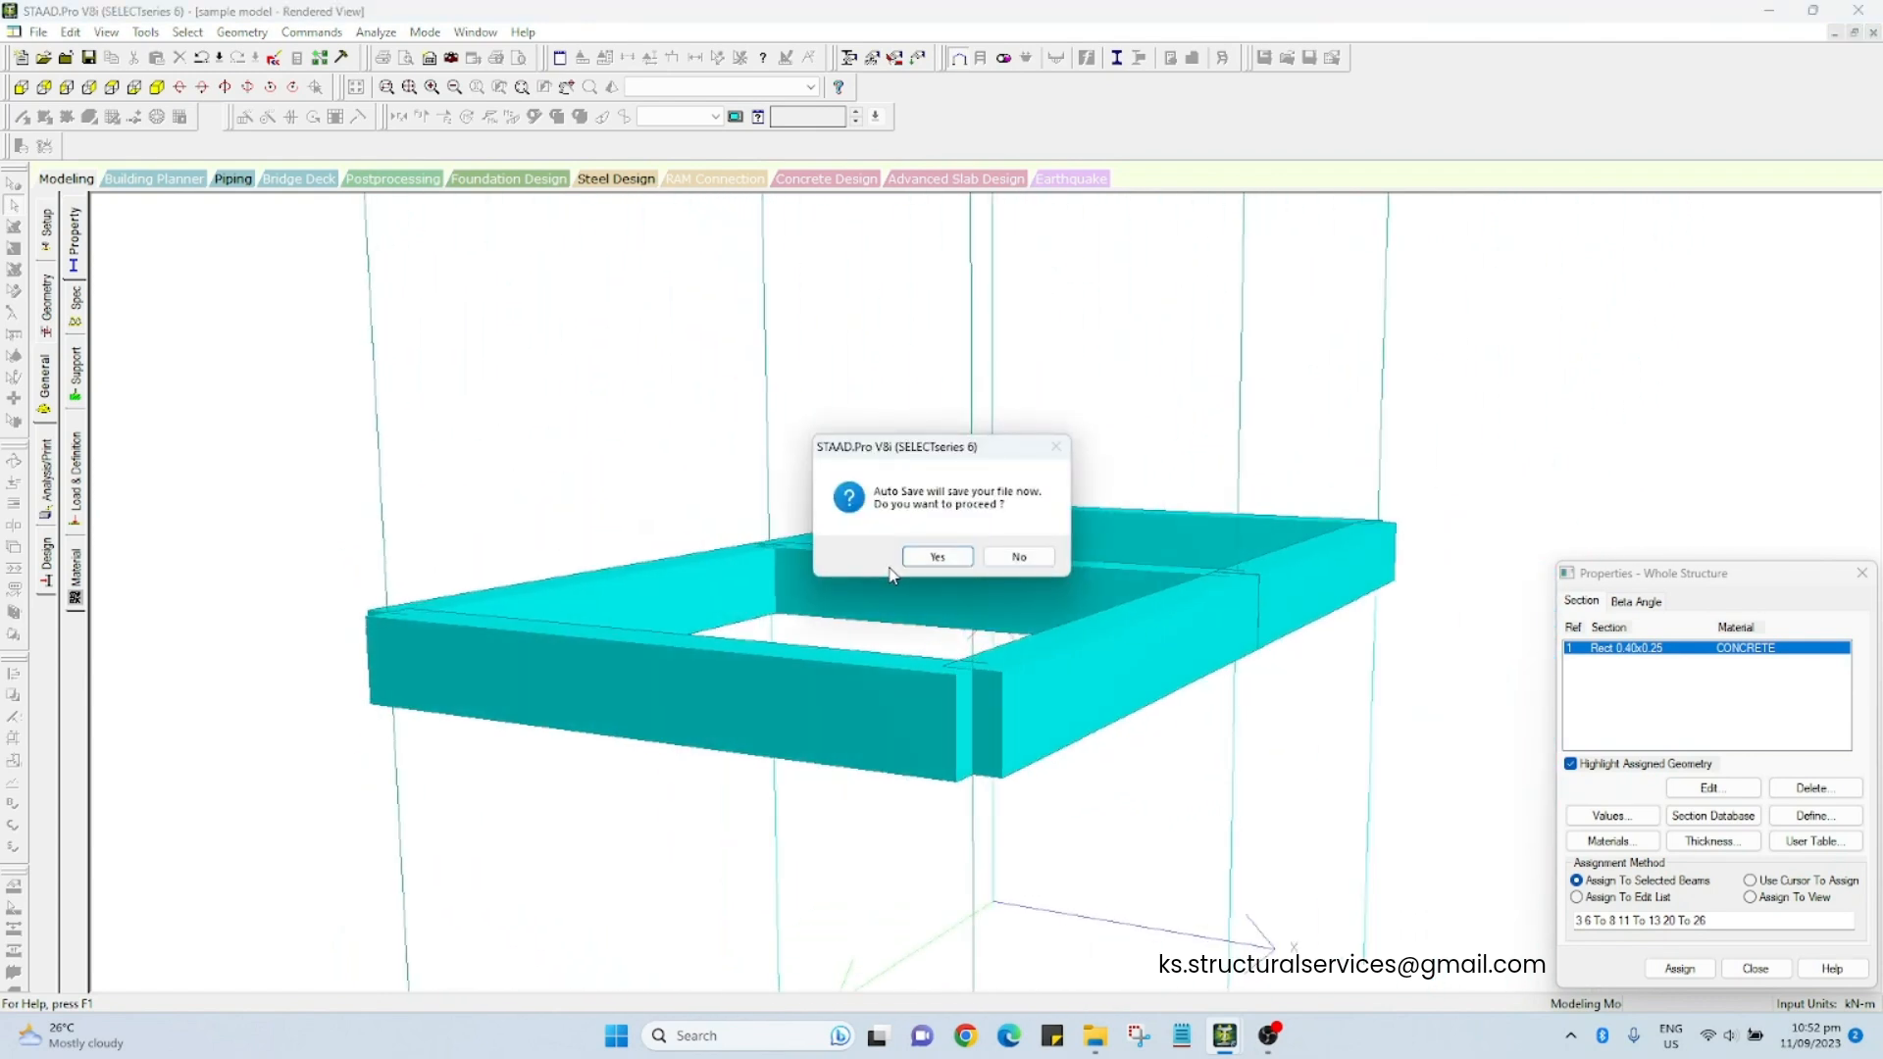
{"action": "left_click", "coordinate": [922, 557]}
{"action": "left_click", "coordinate": [819, 545]}
{"action": "left_click_drag", "start_coordinate": [819, 546], "coordinate": [997, 635]}
{"action": "left_click", "coordinate": [87, 179]}
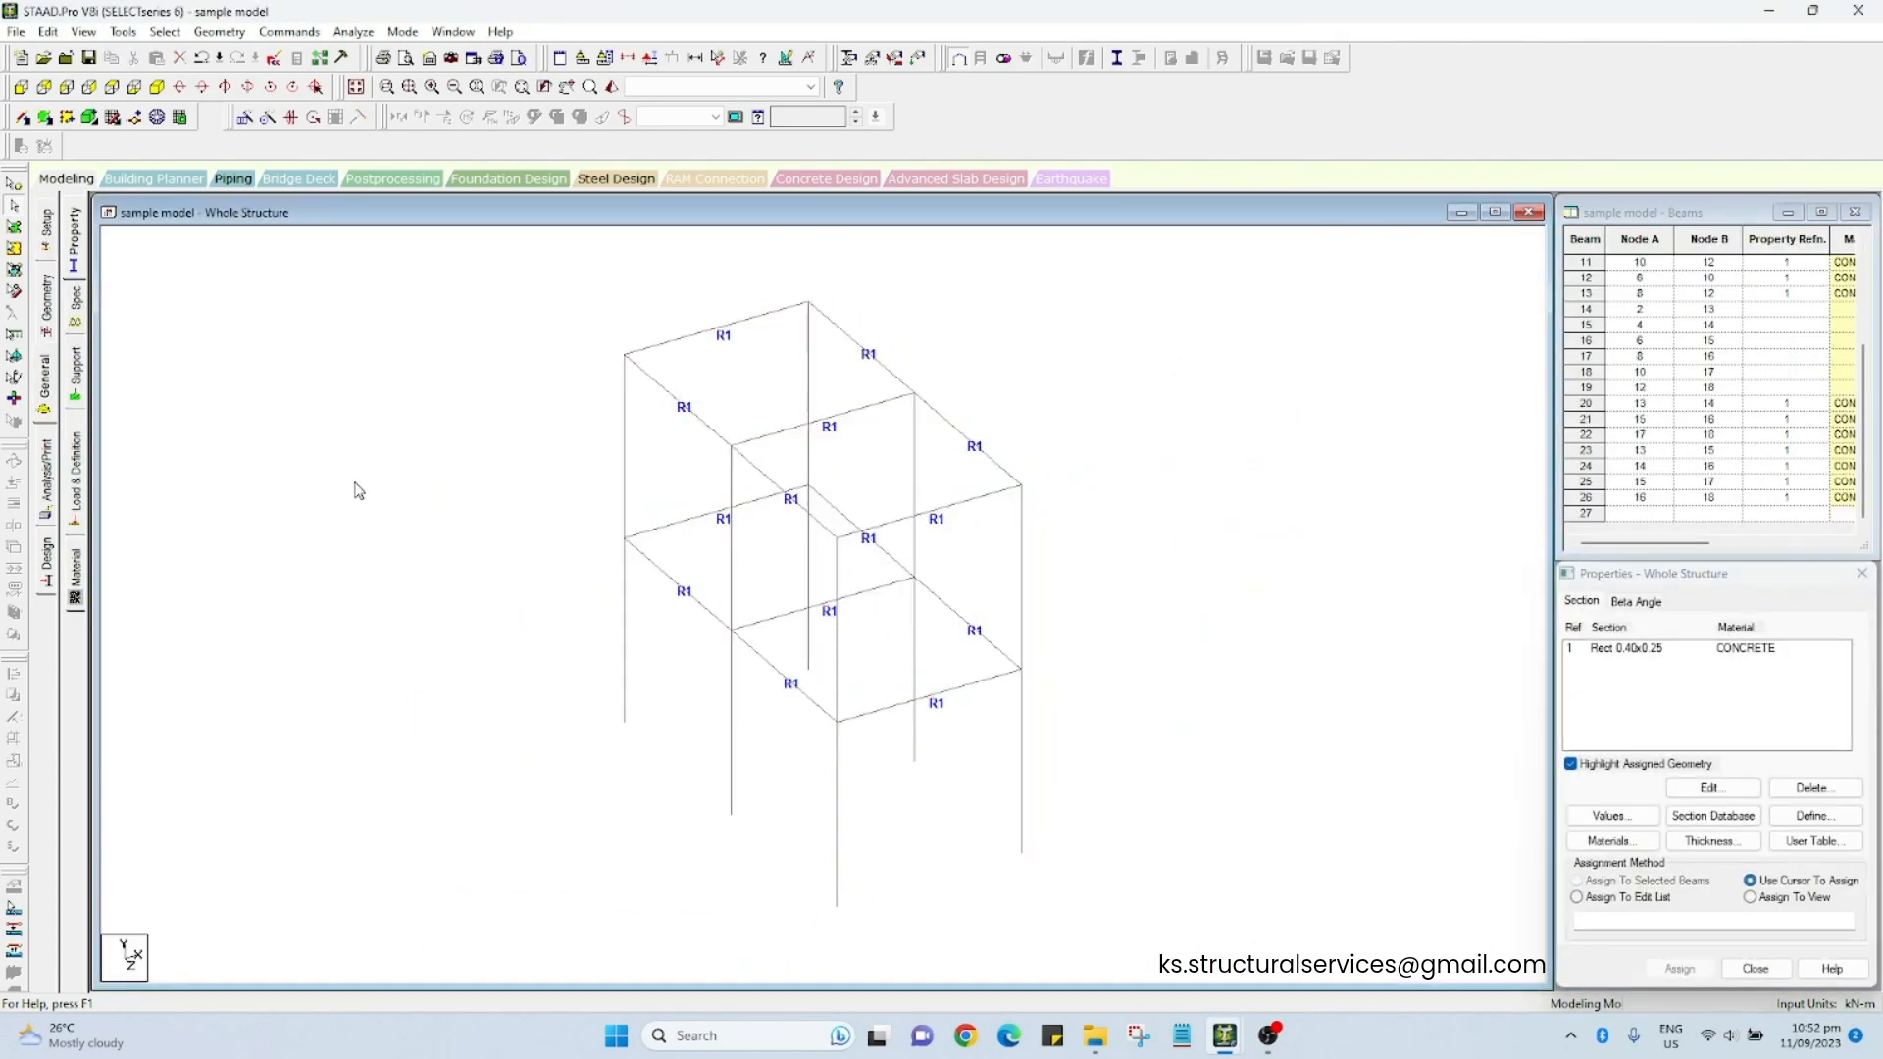
Step: Add a second rectangular section with YD 0.3 m, ZD 0.3 m and CONCRETE material, and close the definition dialog
{"action": "left_click", "coordinate": [1812, 817]}
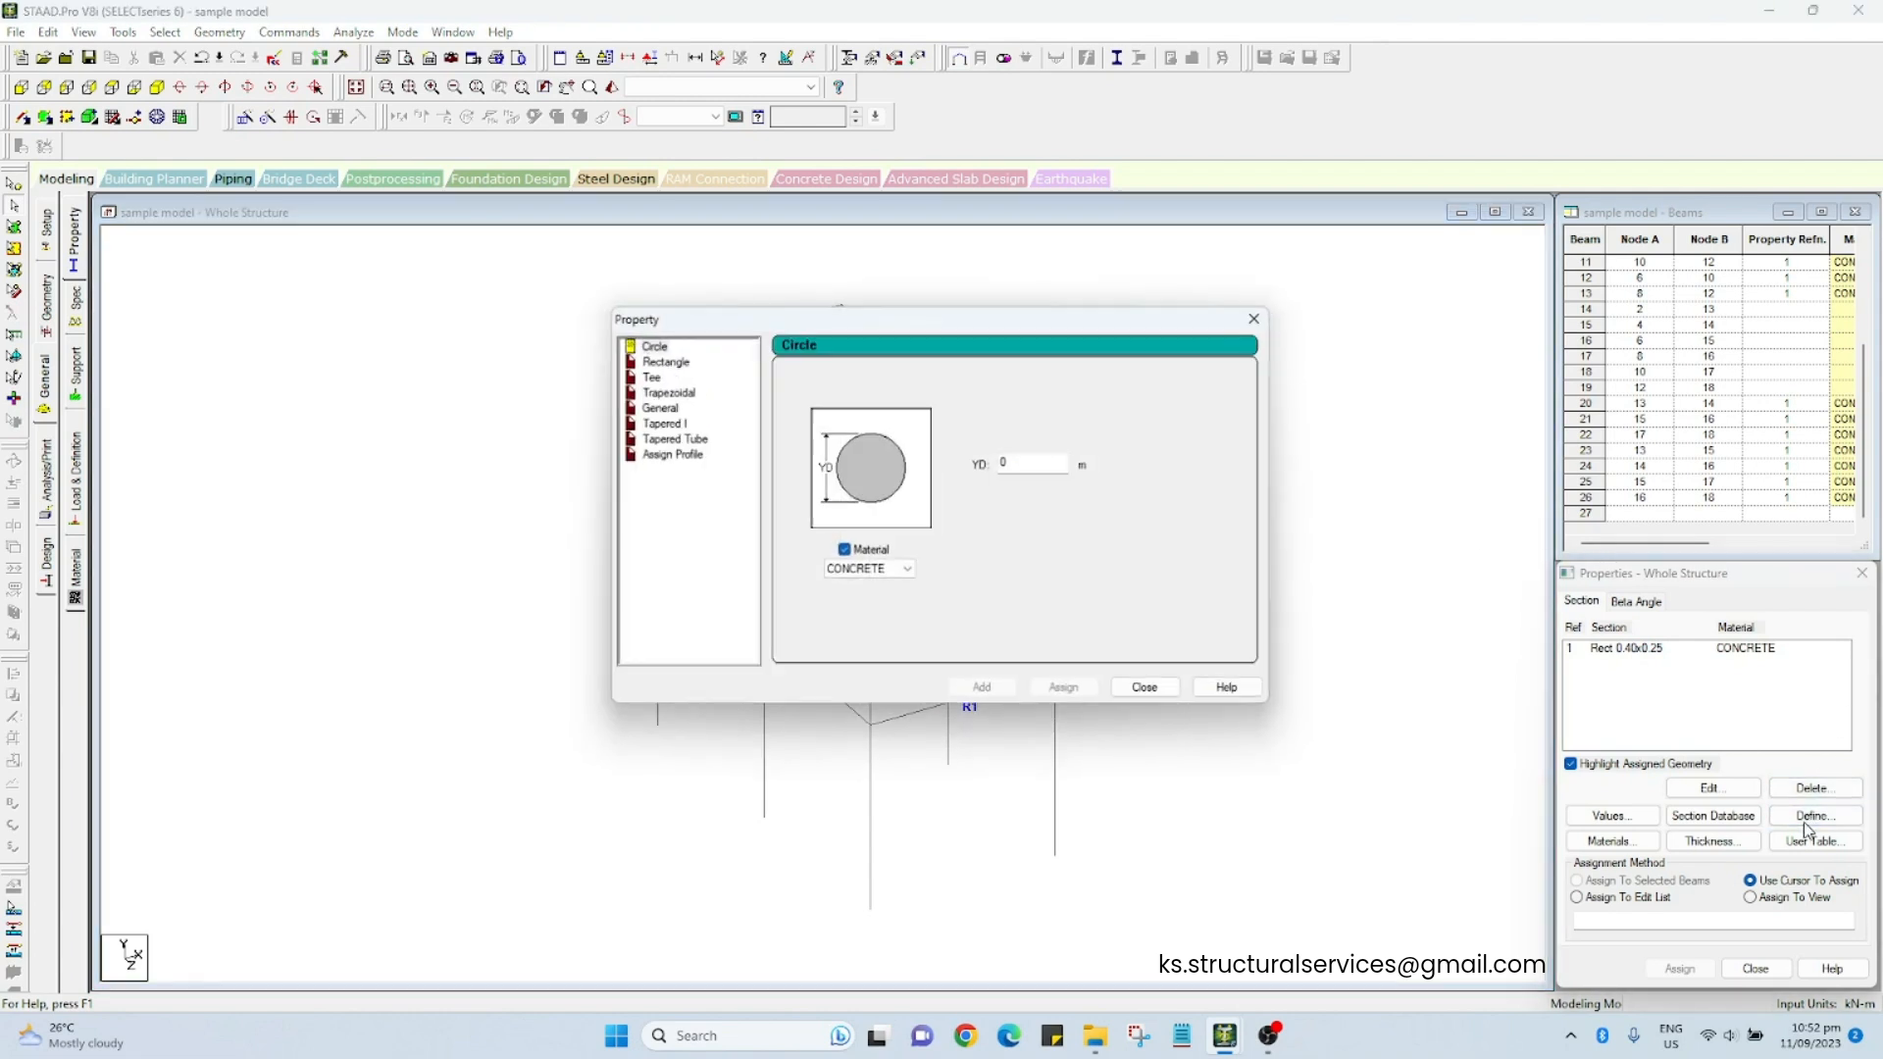
{"action": "left_click_drag", "start_coordinate": [818, 314], "coordinate": [1232, 340]}
{"action": "left_click", "coordinate": [1081, 370]}
{"action": "left_click", "coordinate": [1462, 463]}
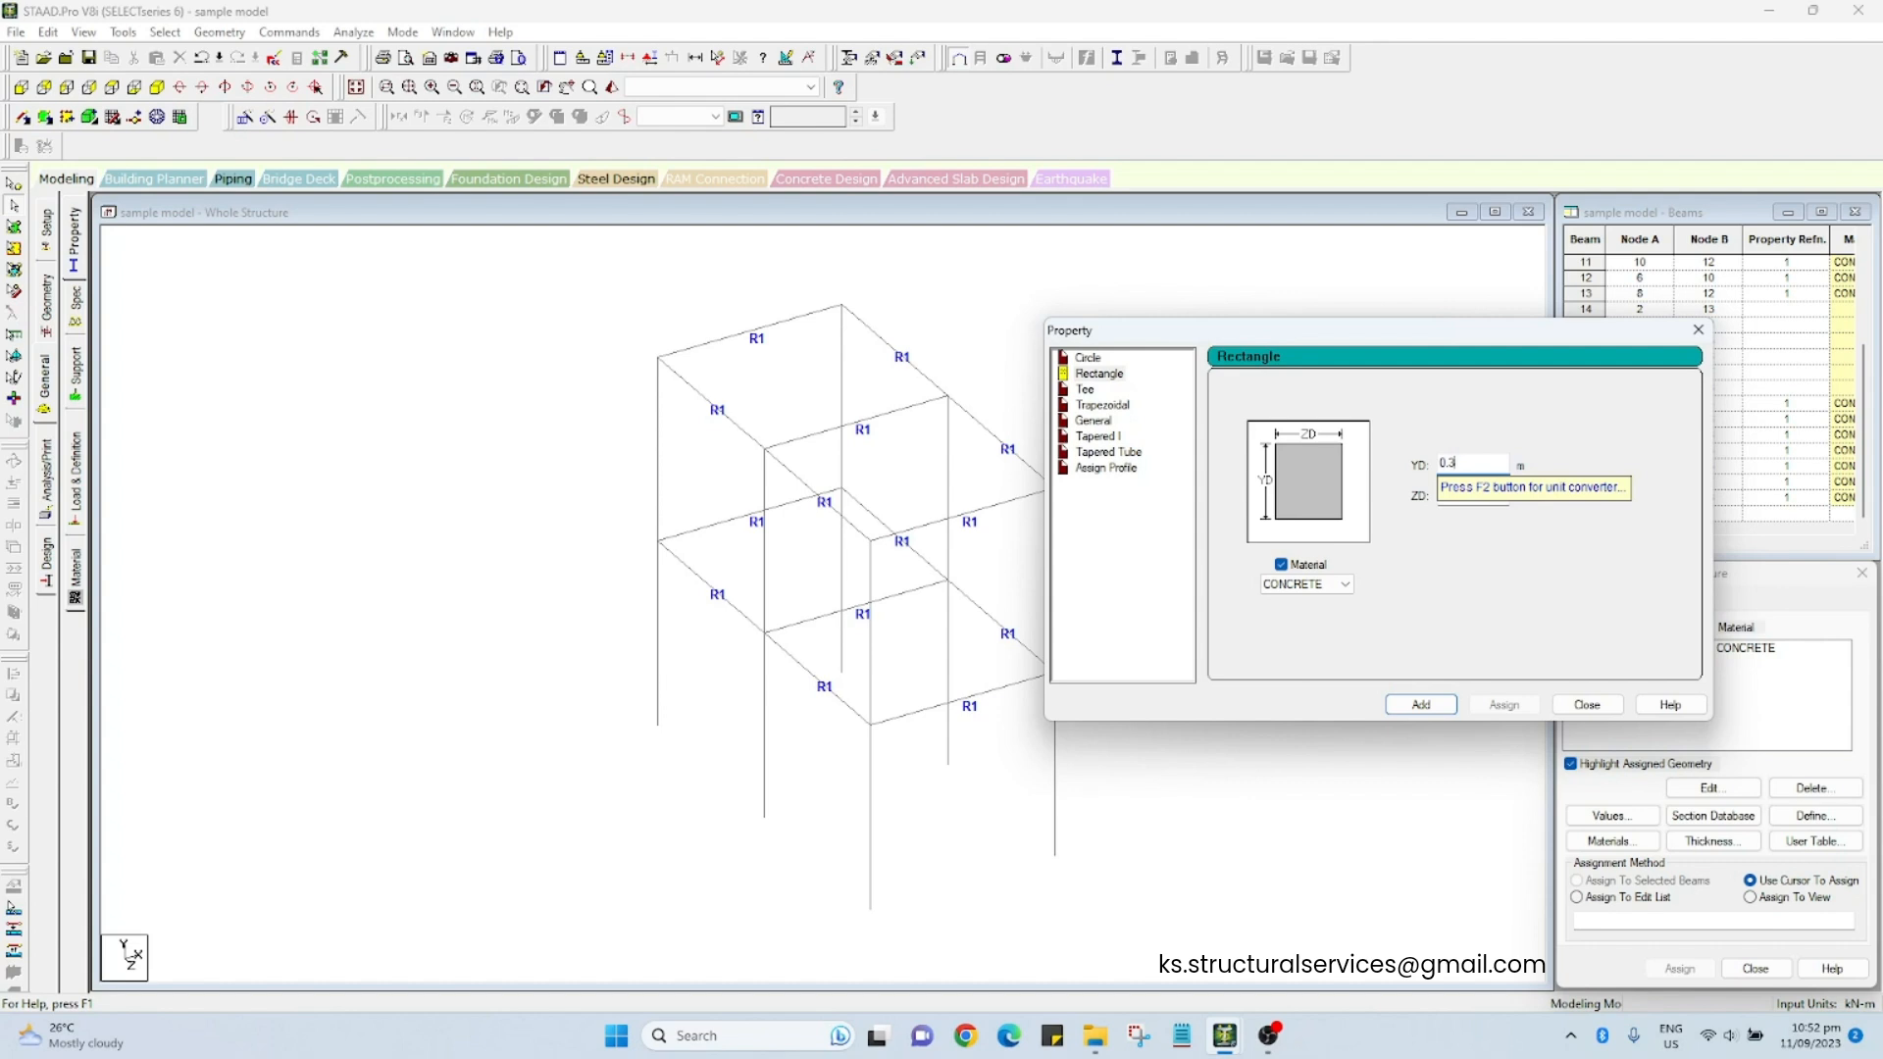
{"action": "key", "text": "Tab"}
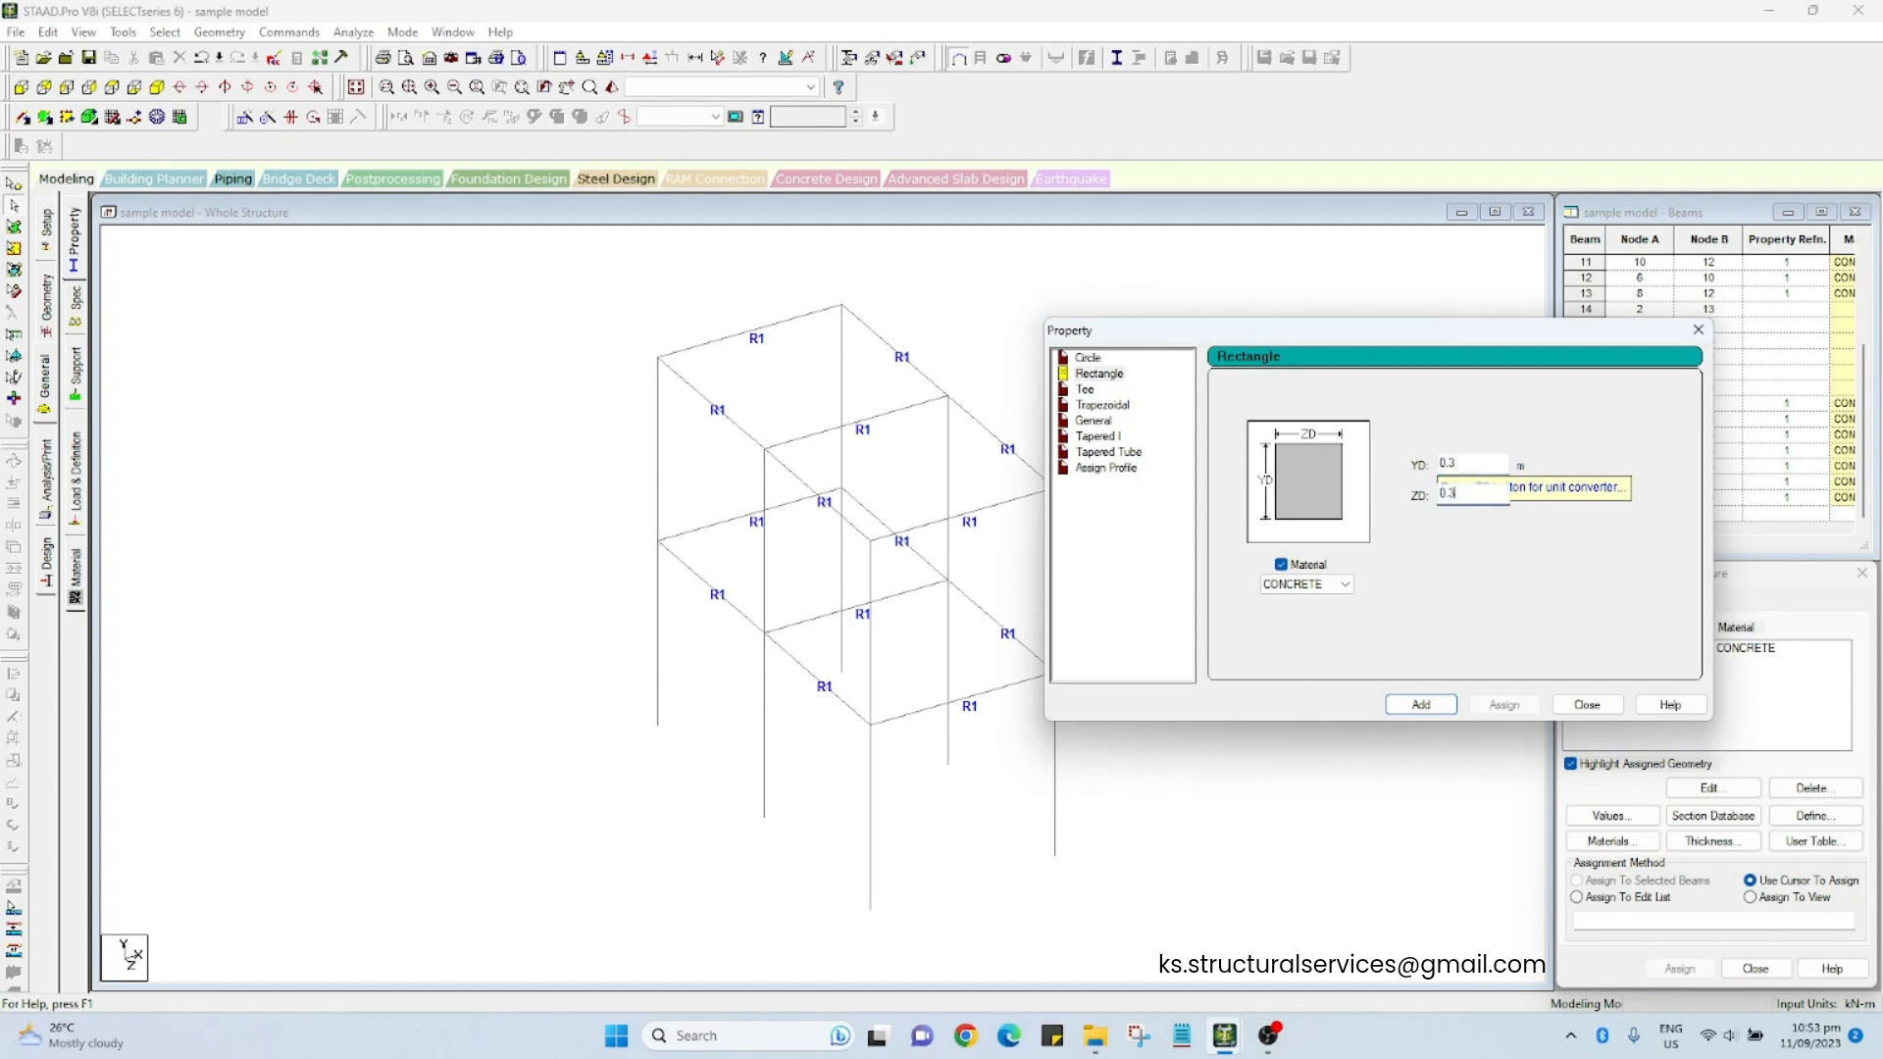
{"action": "left_click", "coordinate": [1420, 706]}
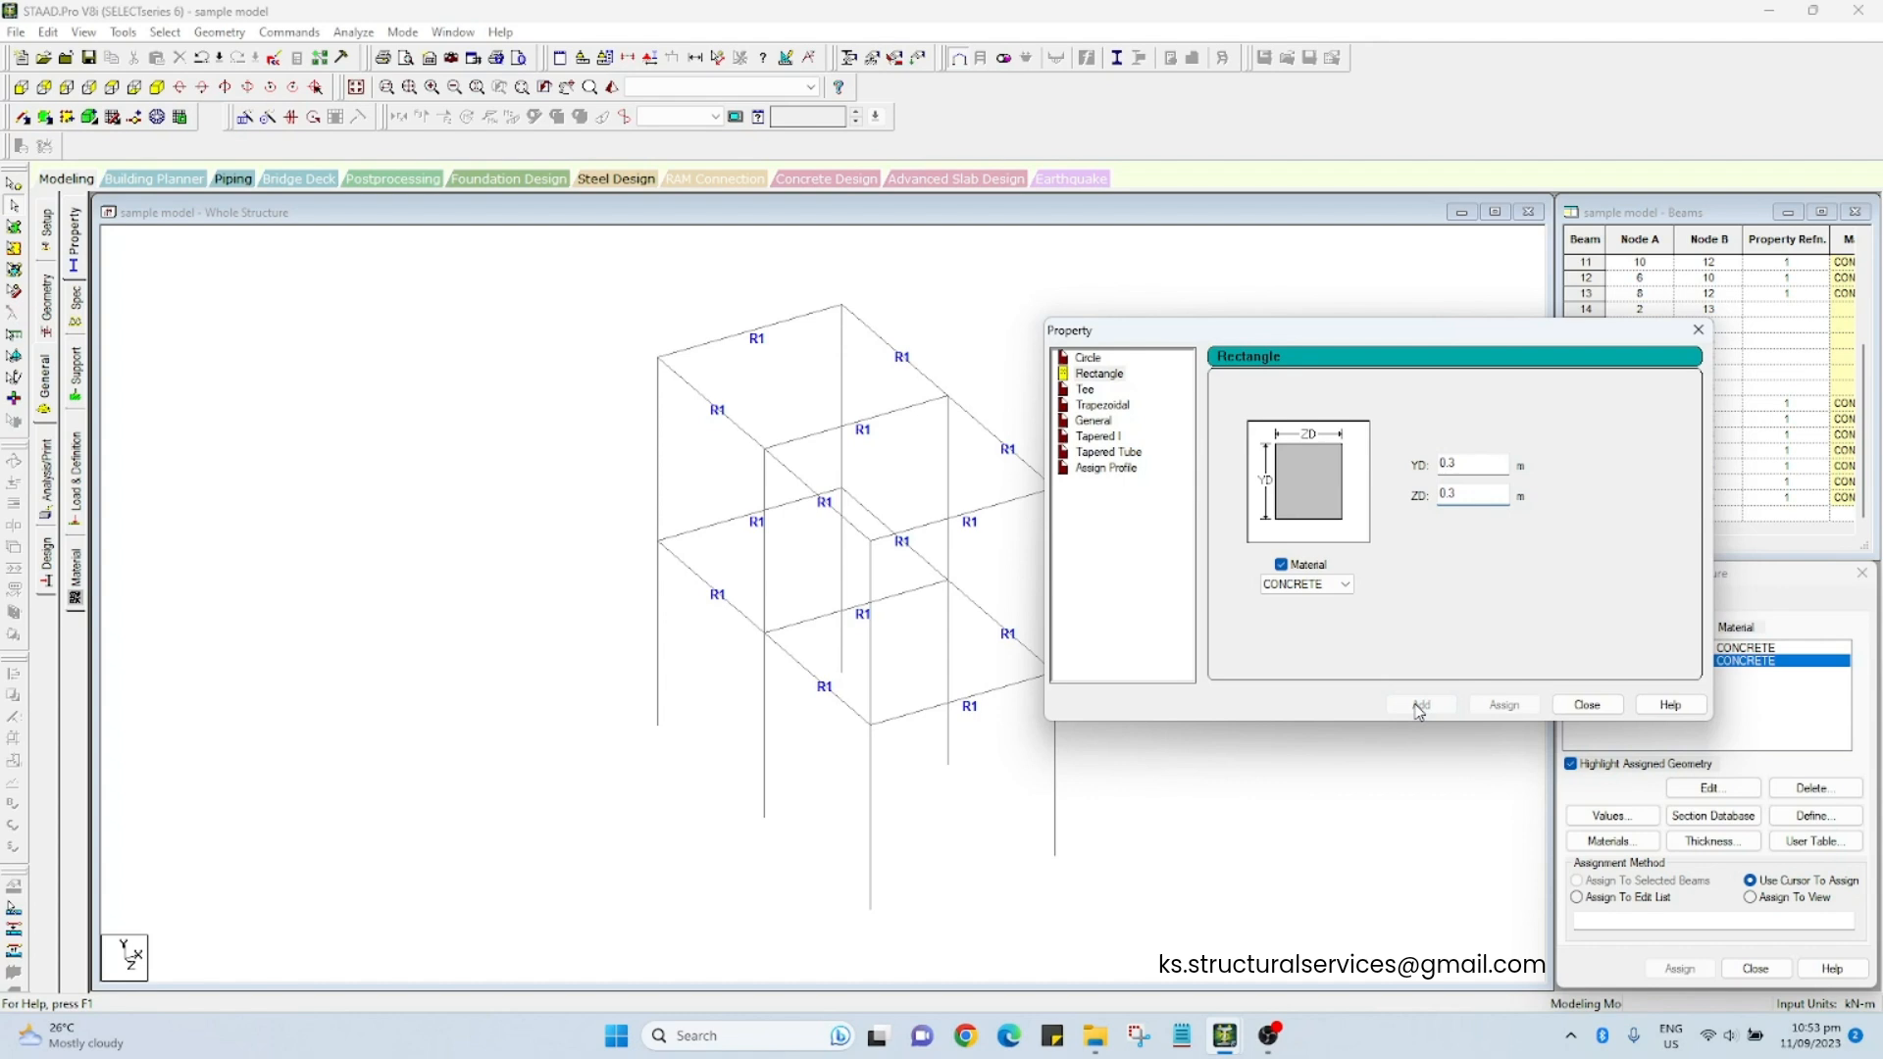
{"action": "left_click", "coordinate": [1699, 330]}
Step: Assign the Rect 0.30x0.30 section to all columns on both storeys, selecting them in front view
{"action": "left_click", "coordinate": [20, 86]}
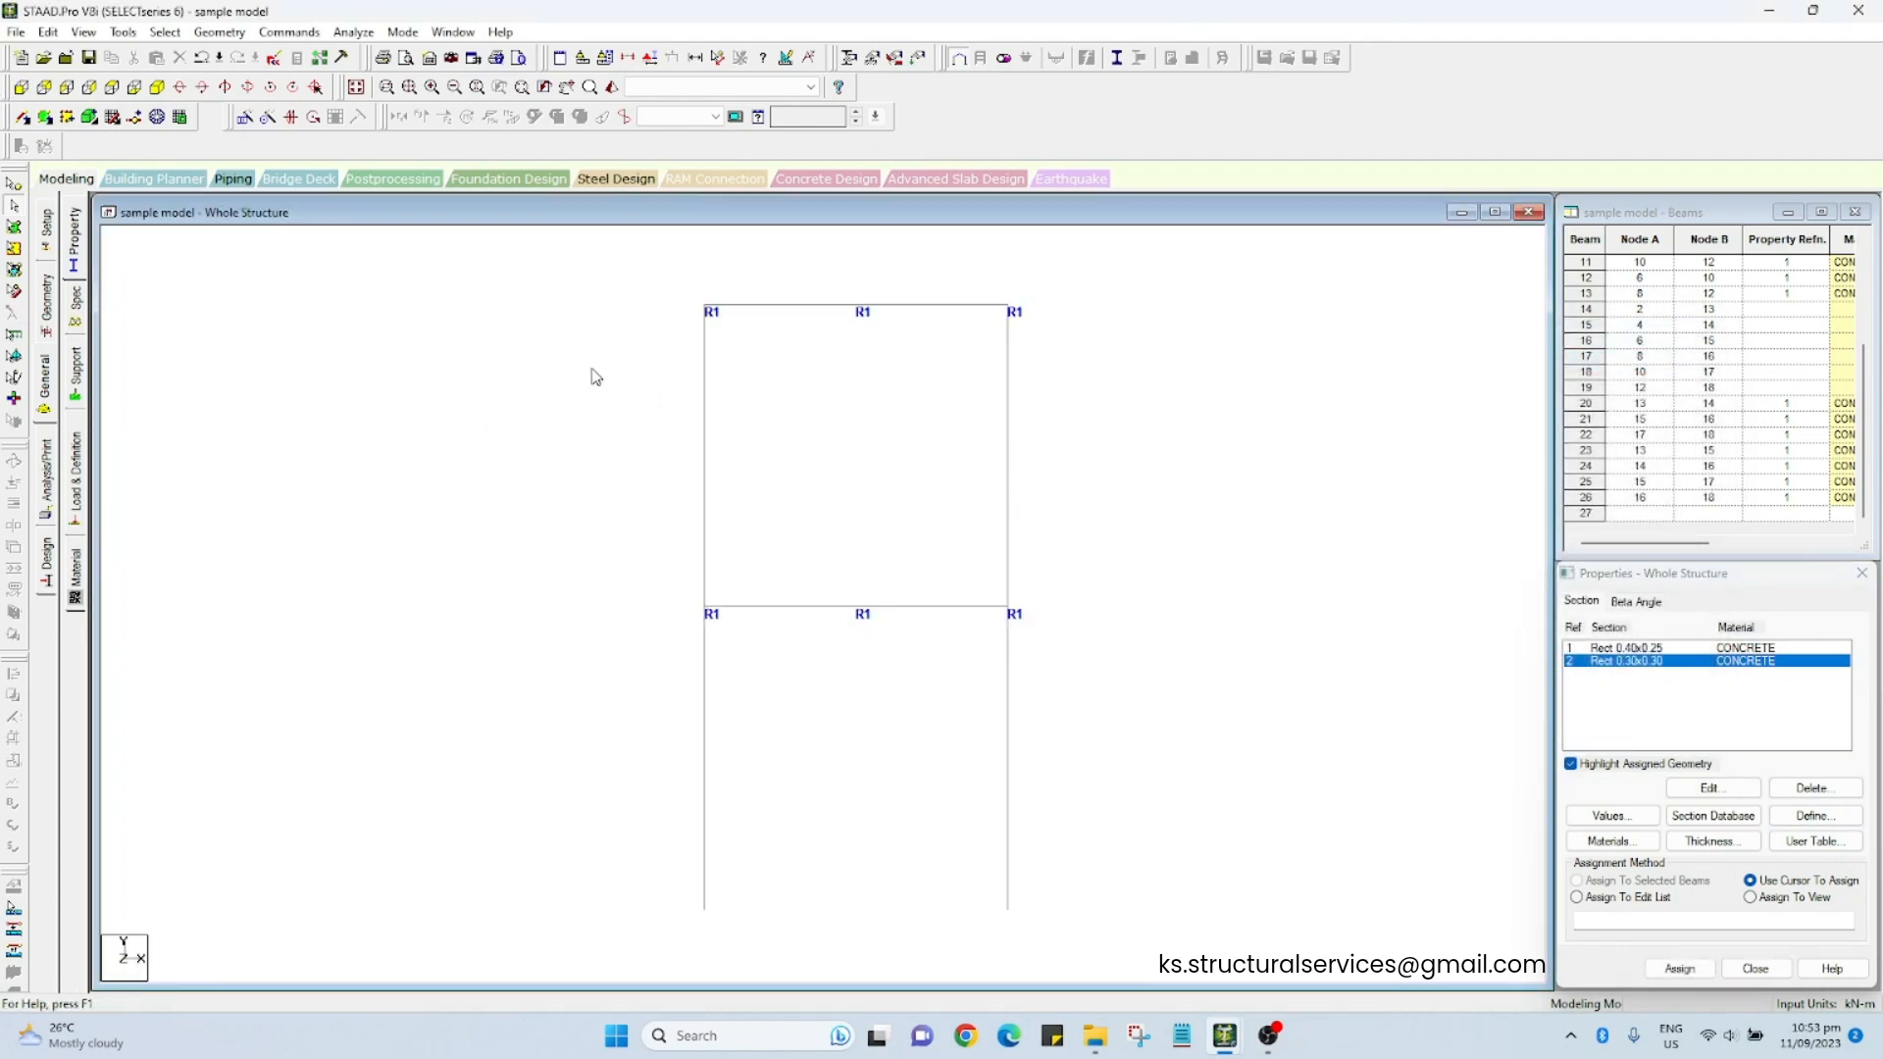
{"action": "left_click_drag", "start_coordinate": [592, 370], "coordinate": [1269, 466]}
{"action": "left_click_drag", "start_coordinate": [566, 682], "coordinate": [1161, 788], "text": "ctrl"}
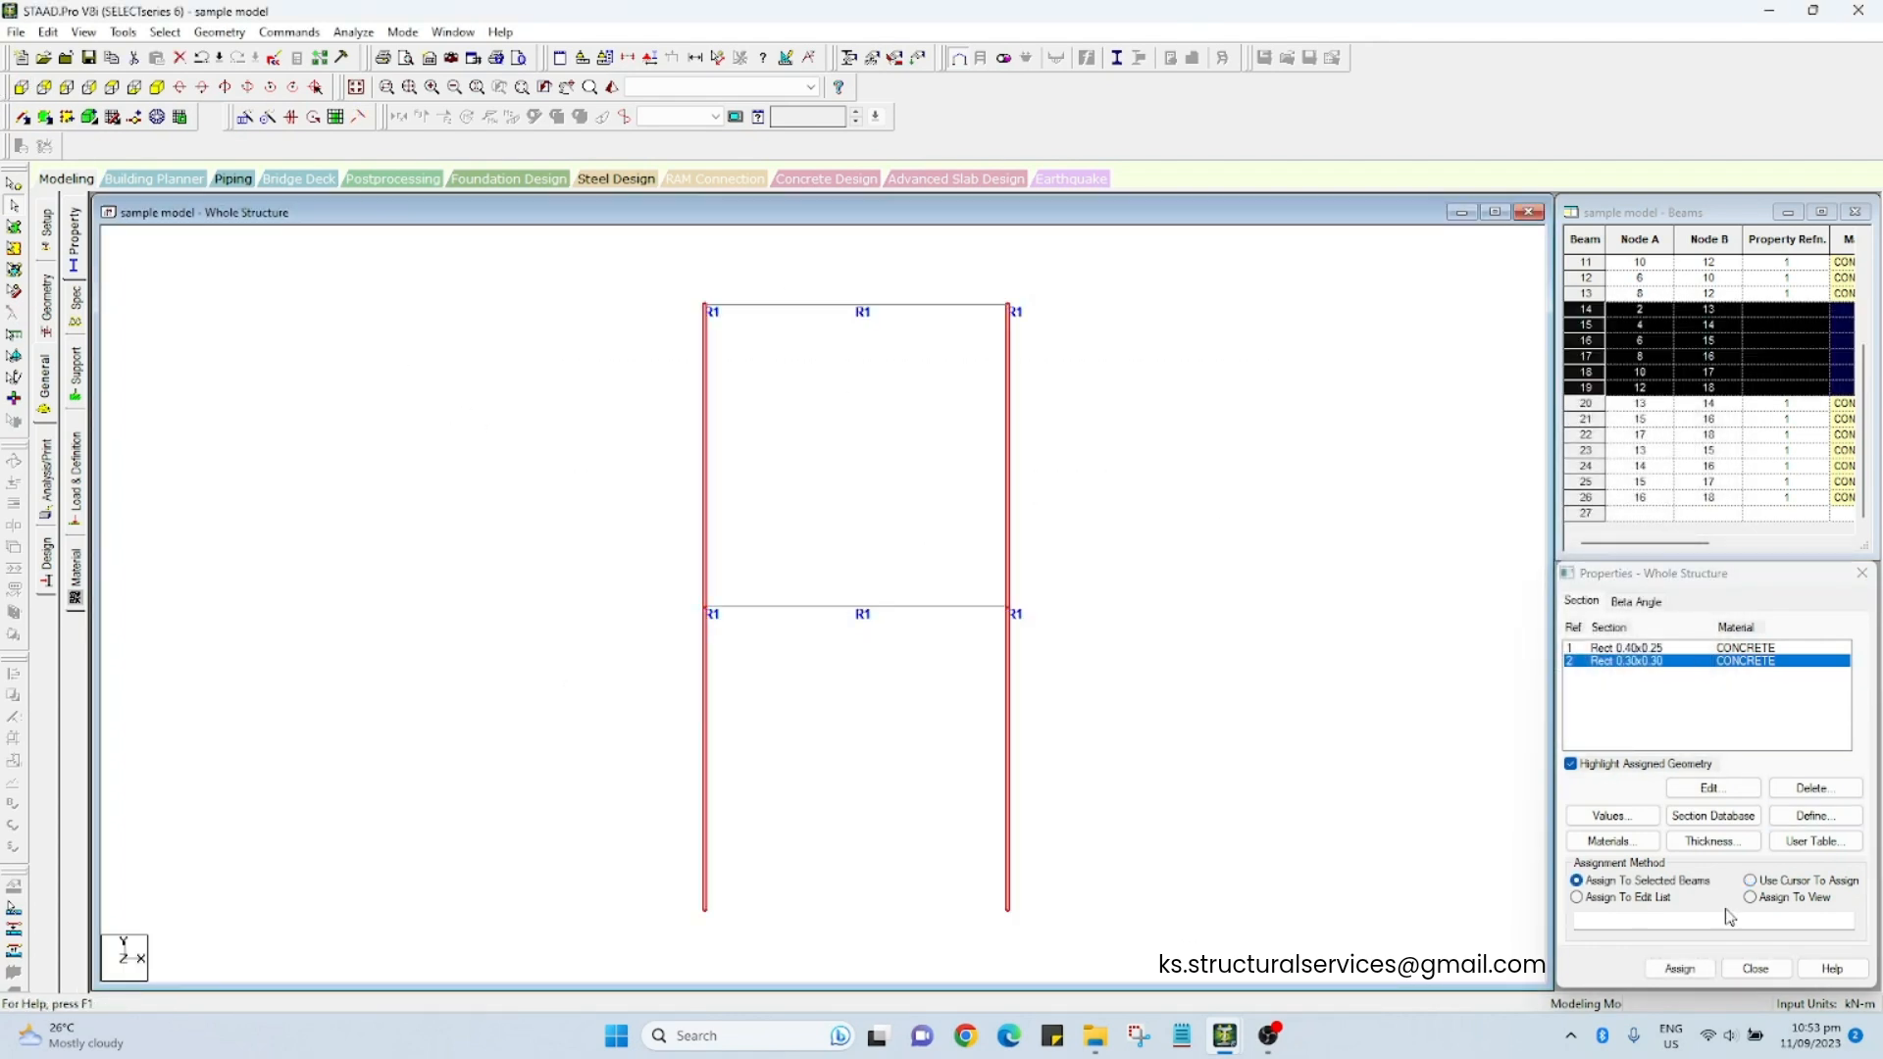
{"action": "left_click", "coordinate": [1680, 970]}
{"action": "left_click", "coordinate": [1727, 822]}
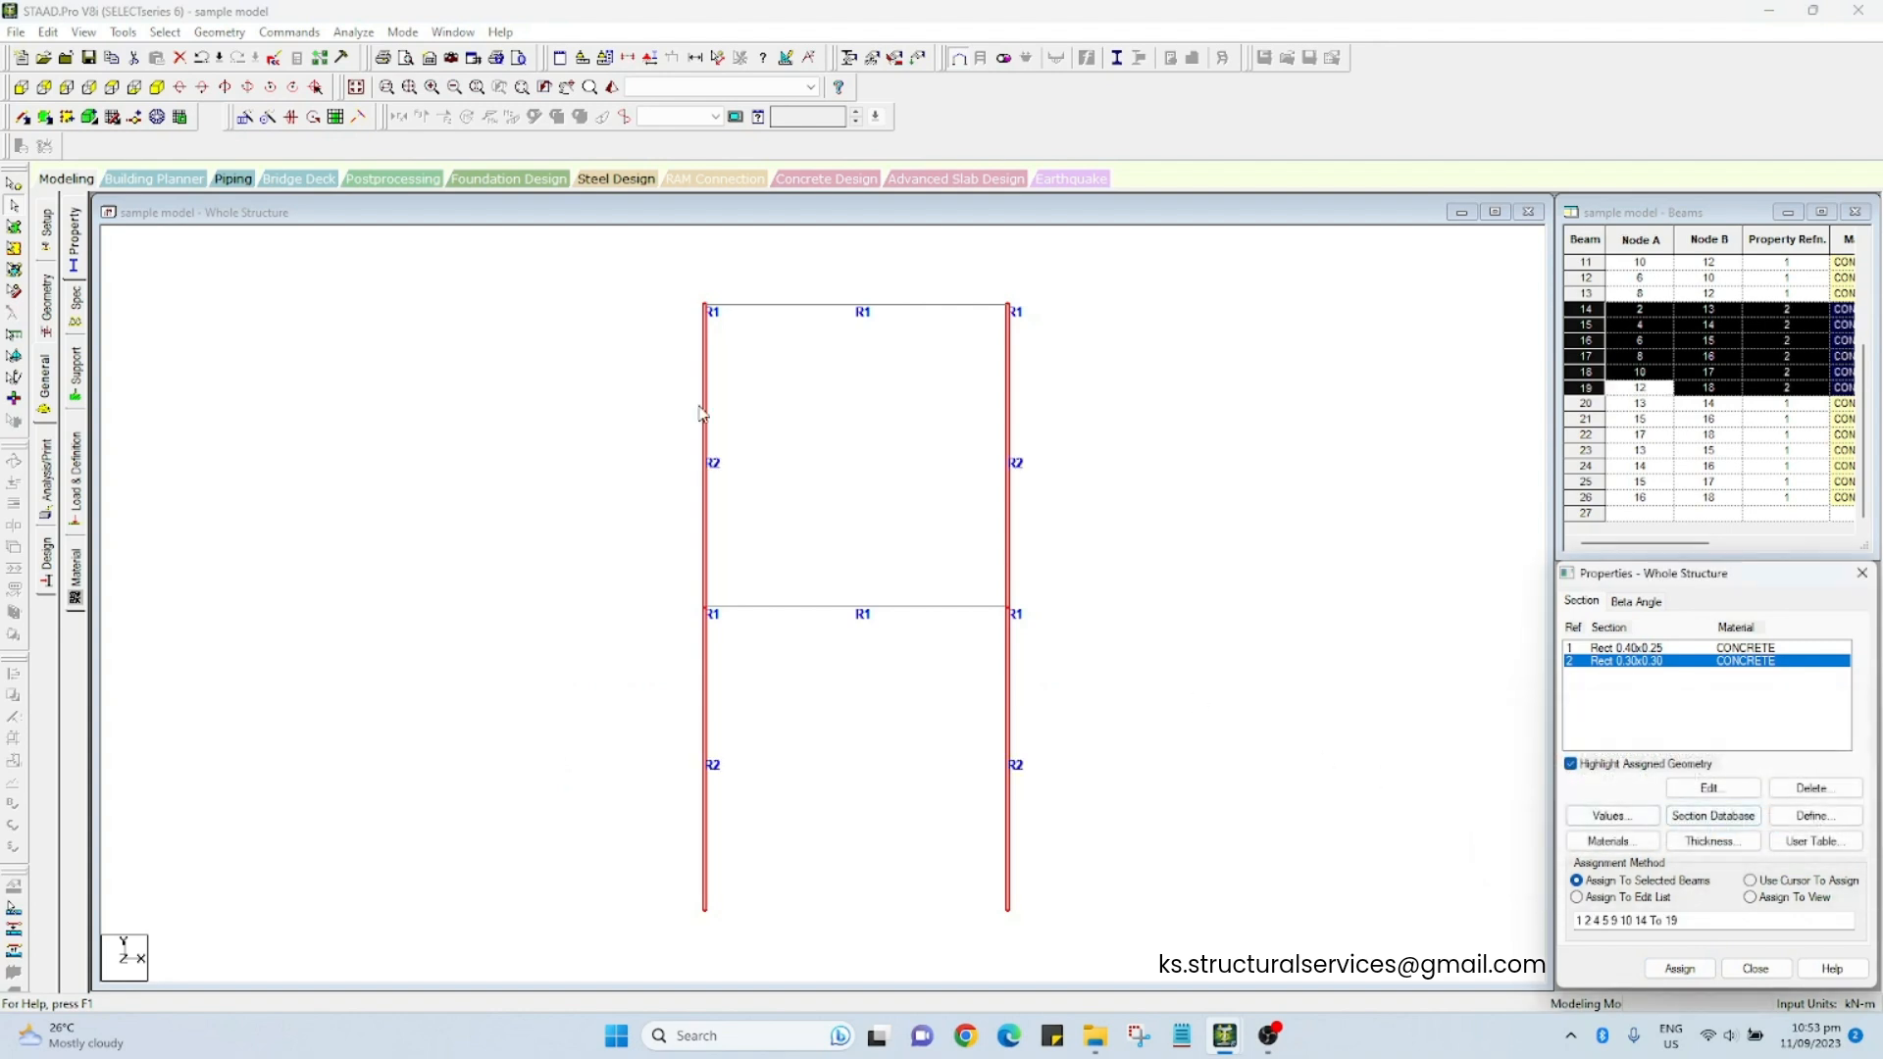
Step: Render the whole structure in 3D, examine how columns and beams meet from several angles, and close the rendering
{"action": "left_click", "coordinate": [334, 117]}
{"action": "left_click", "coordinate": [157, 87]}
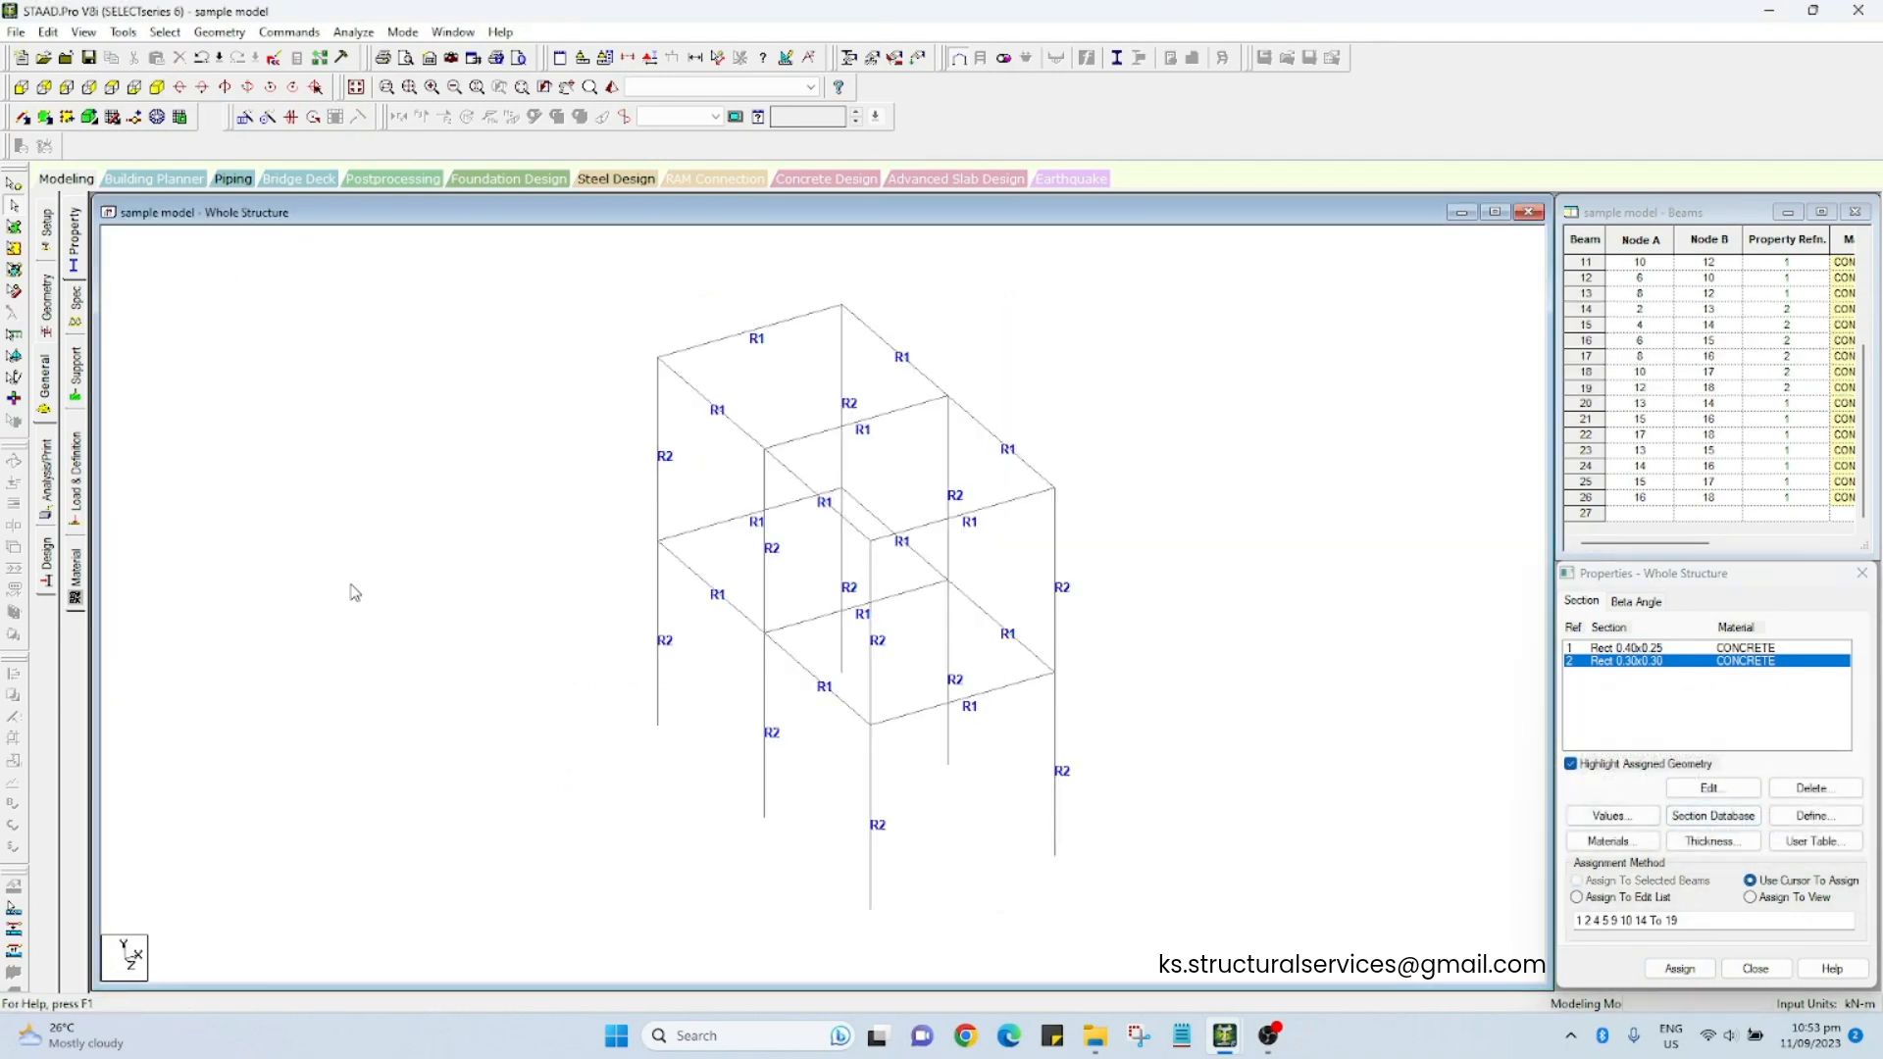
{"action": "key", "text": "ctrl+a"}
{"action": "right_click", "coordinate": [450, 539]}
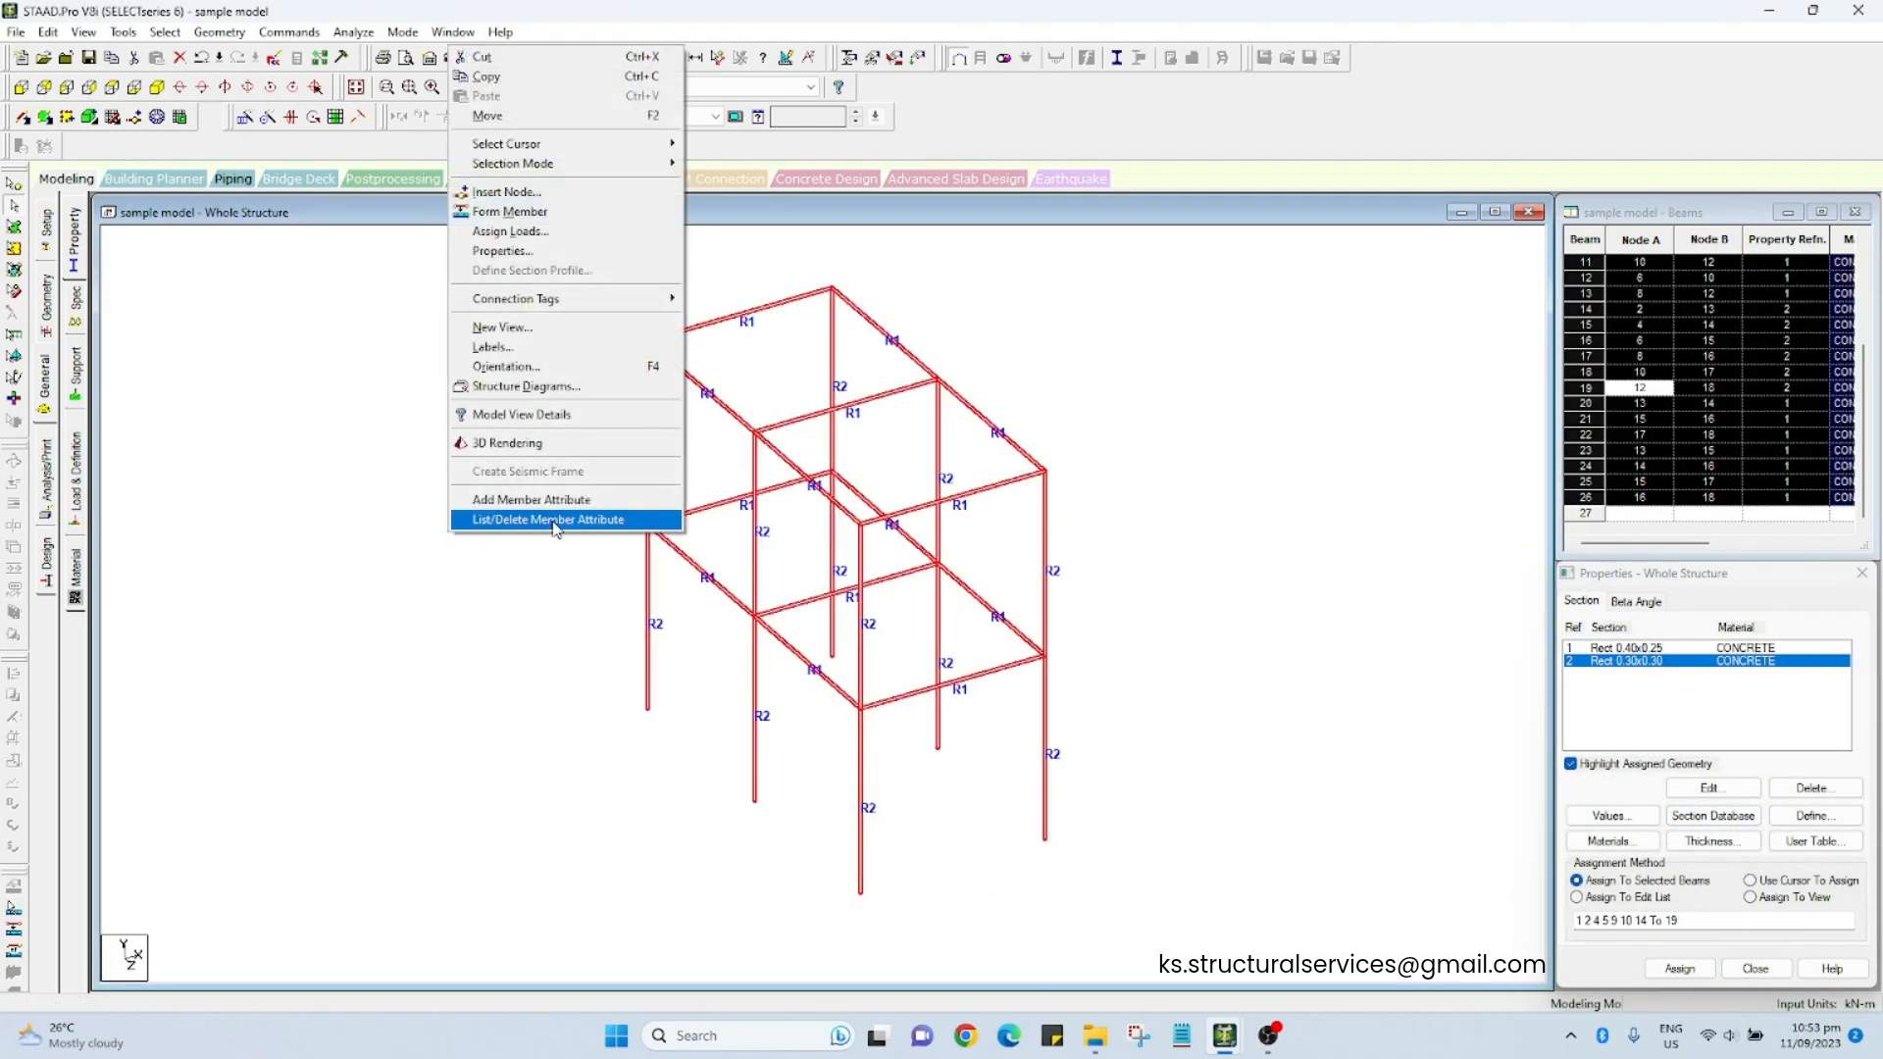
{"action": "left_click", "coordinate": [530, 443]}
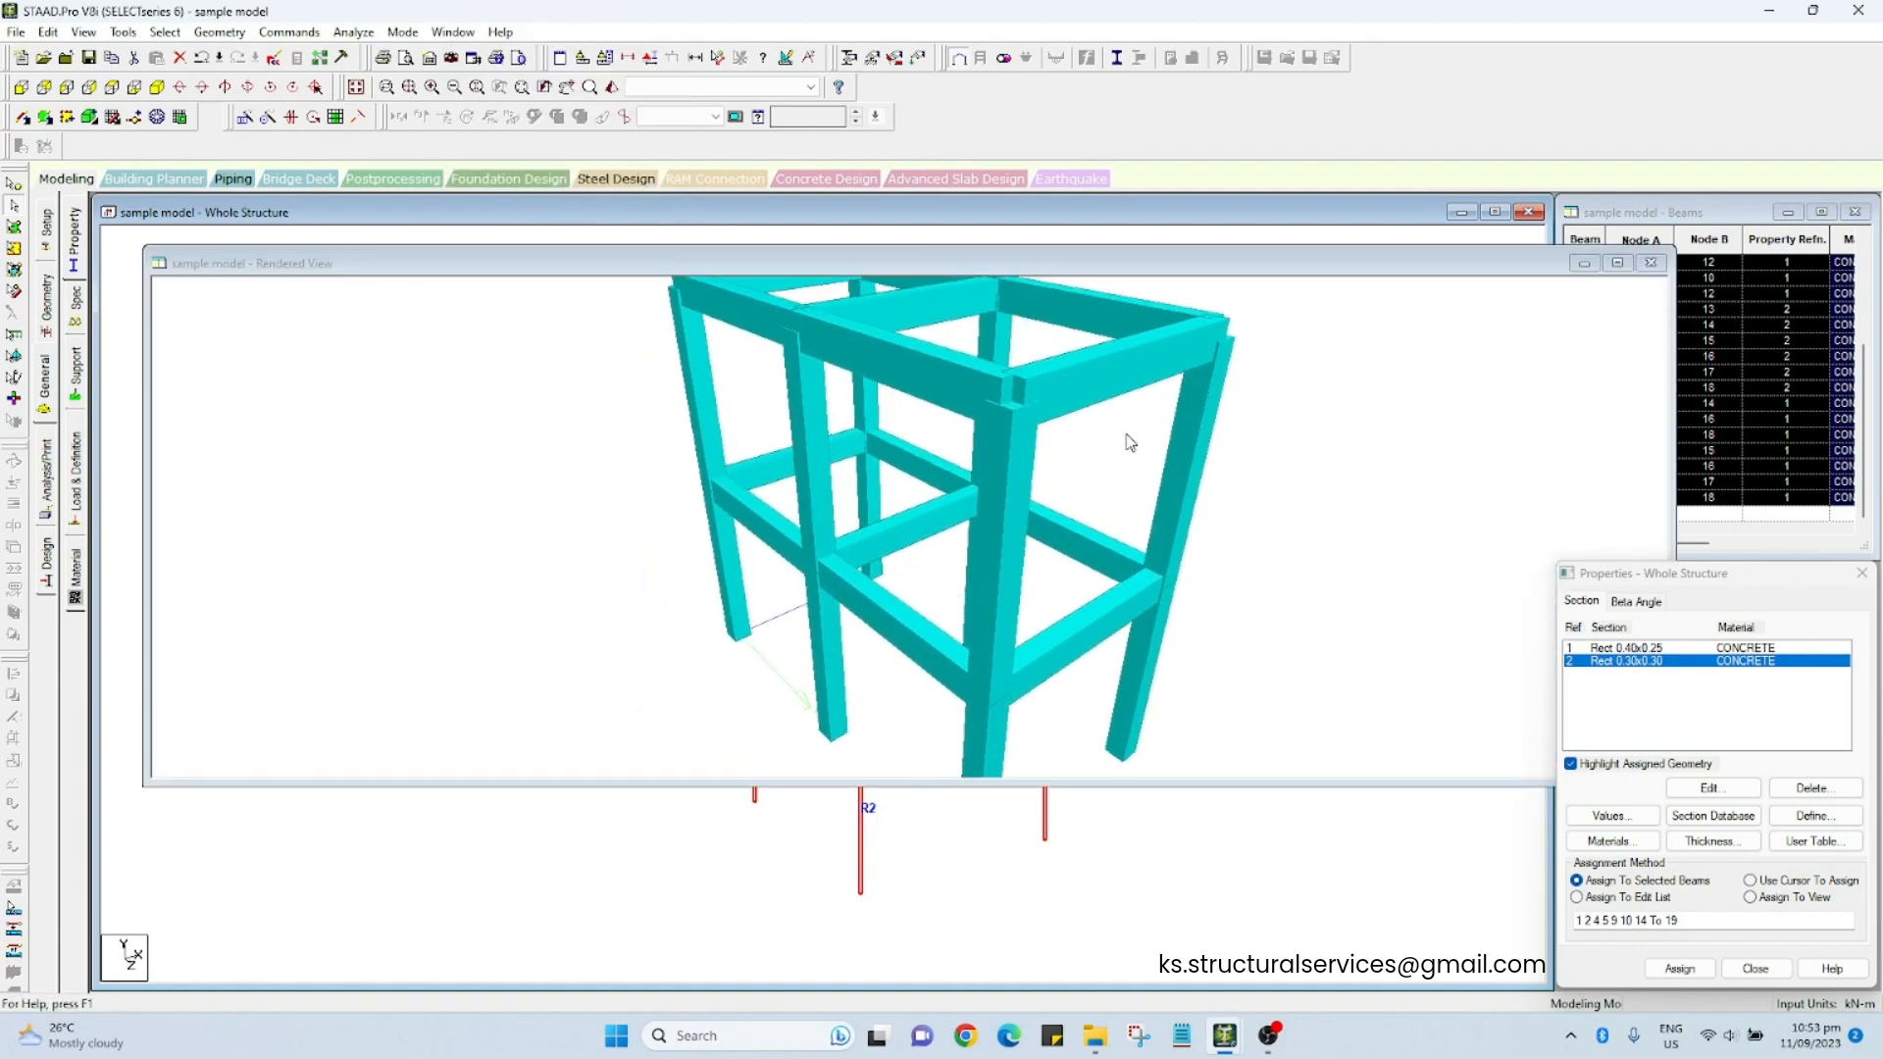
{"action": "left_click_drag", "start_coordinate": [1130, 442], "coordinate": [850, 465]}
{"action": "left_click", "coordinate": [1618, 263]}
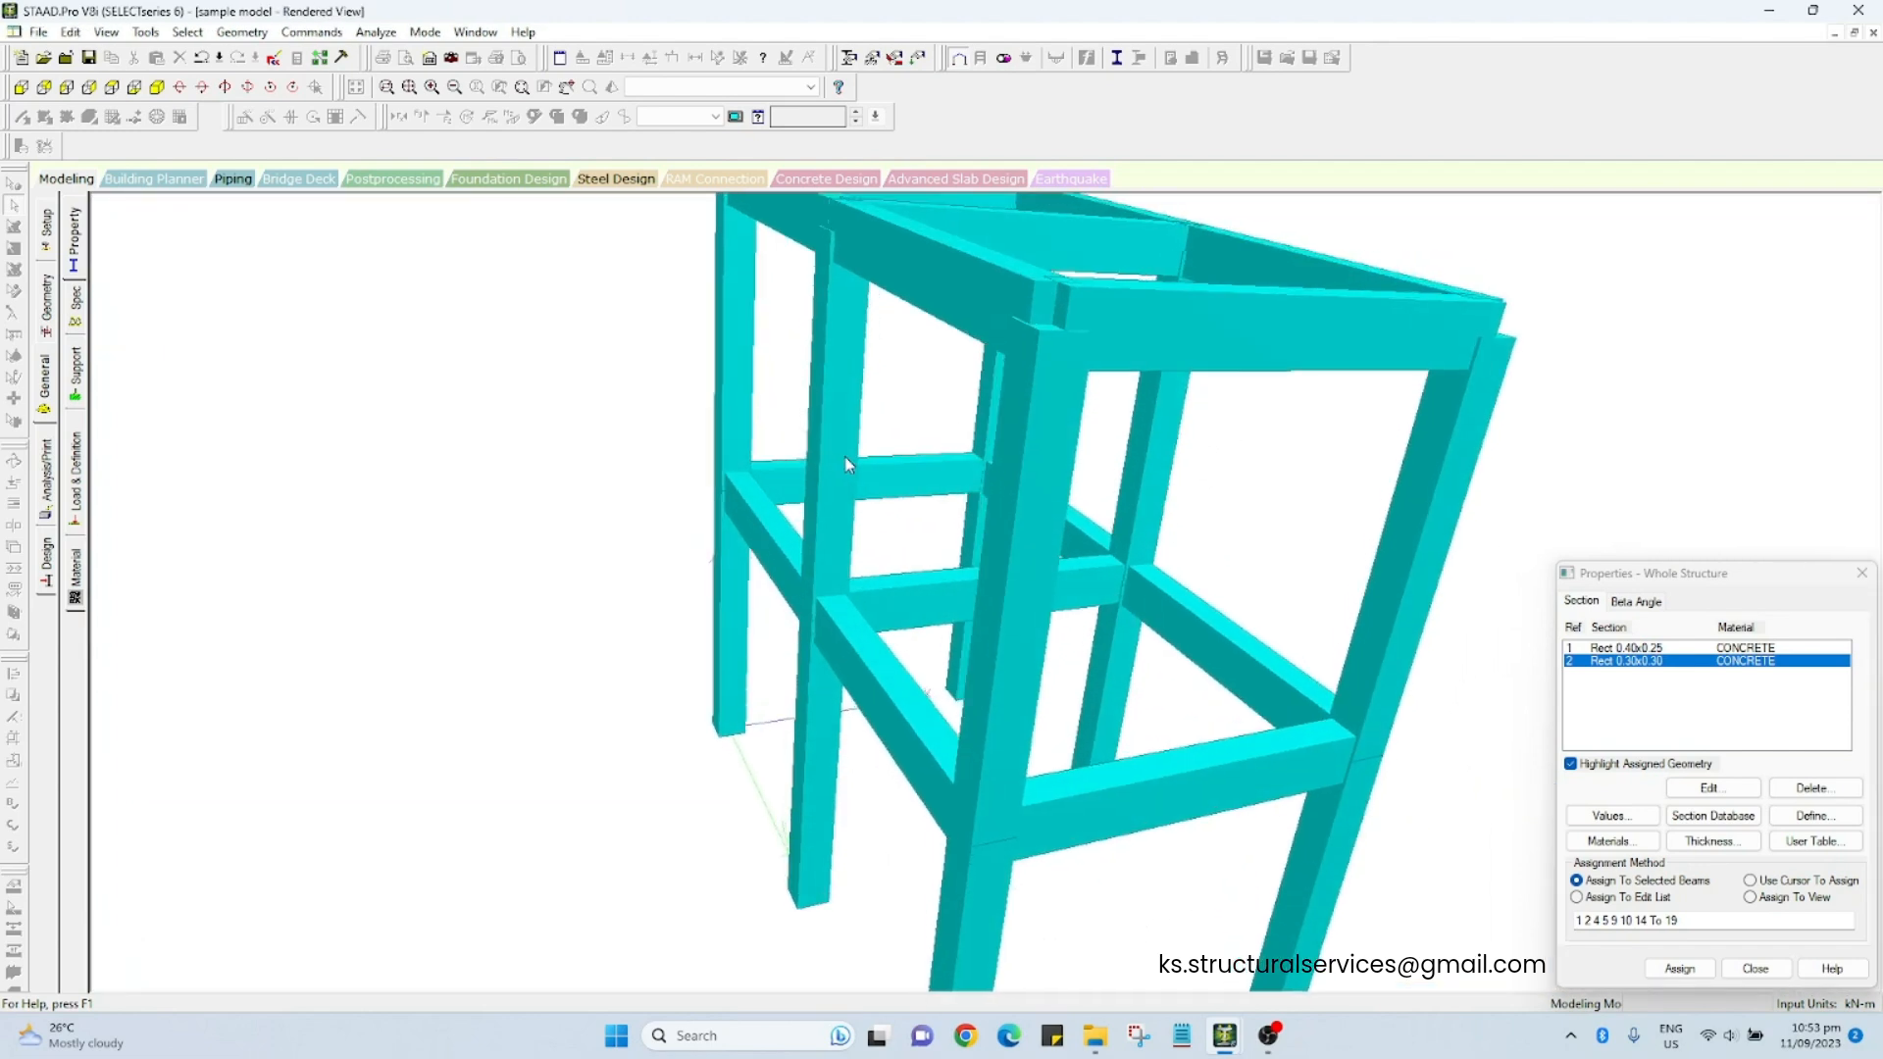
{"action": "left_click_drag", "start_coordinate": [814, 351], "coordinate": [692, 397]}
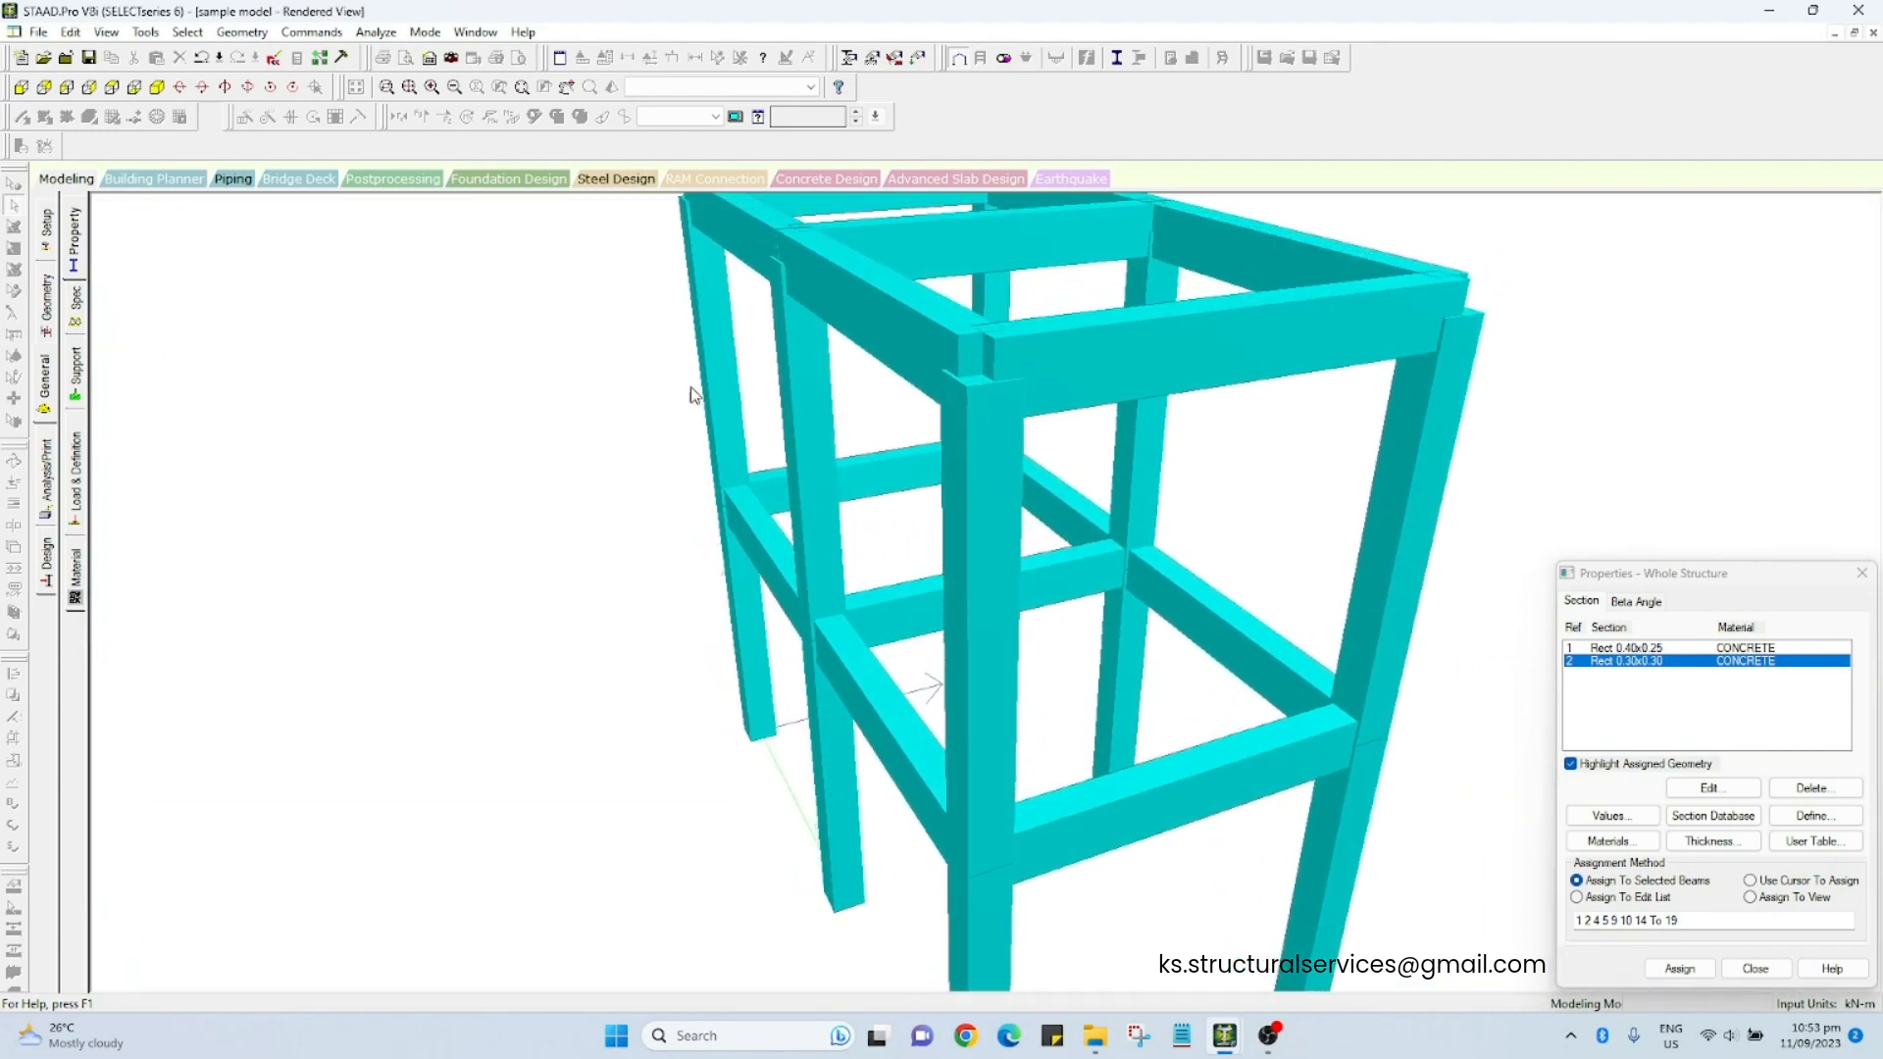
{"action": "left_click_drag", "start_coordinate": [986, 390], "coordinate": [966, 403]}
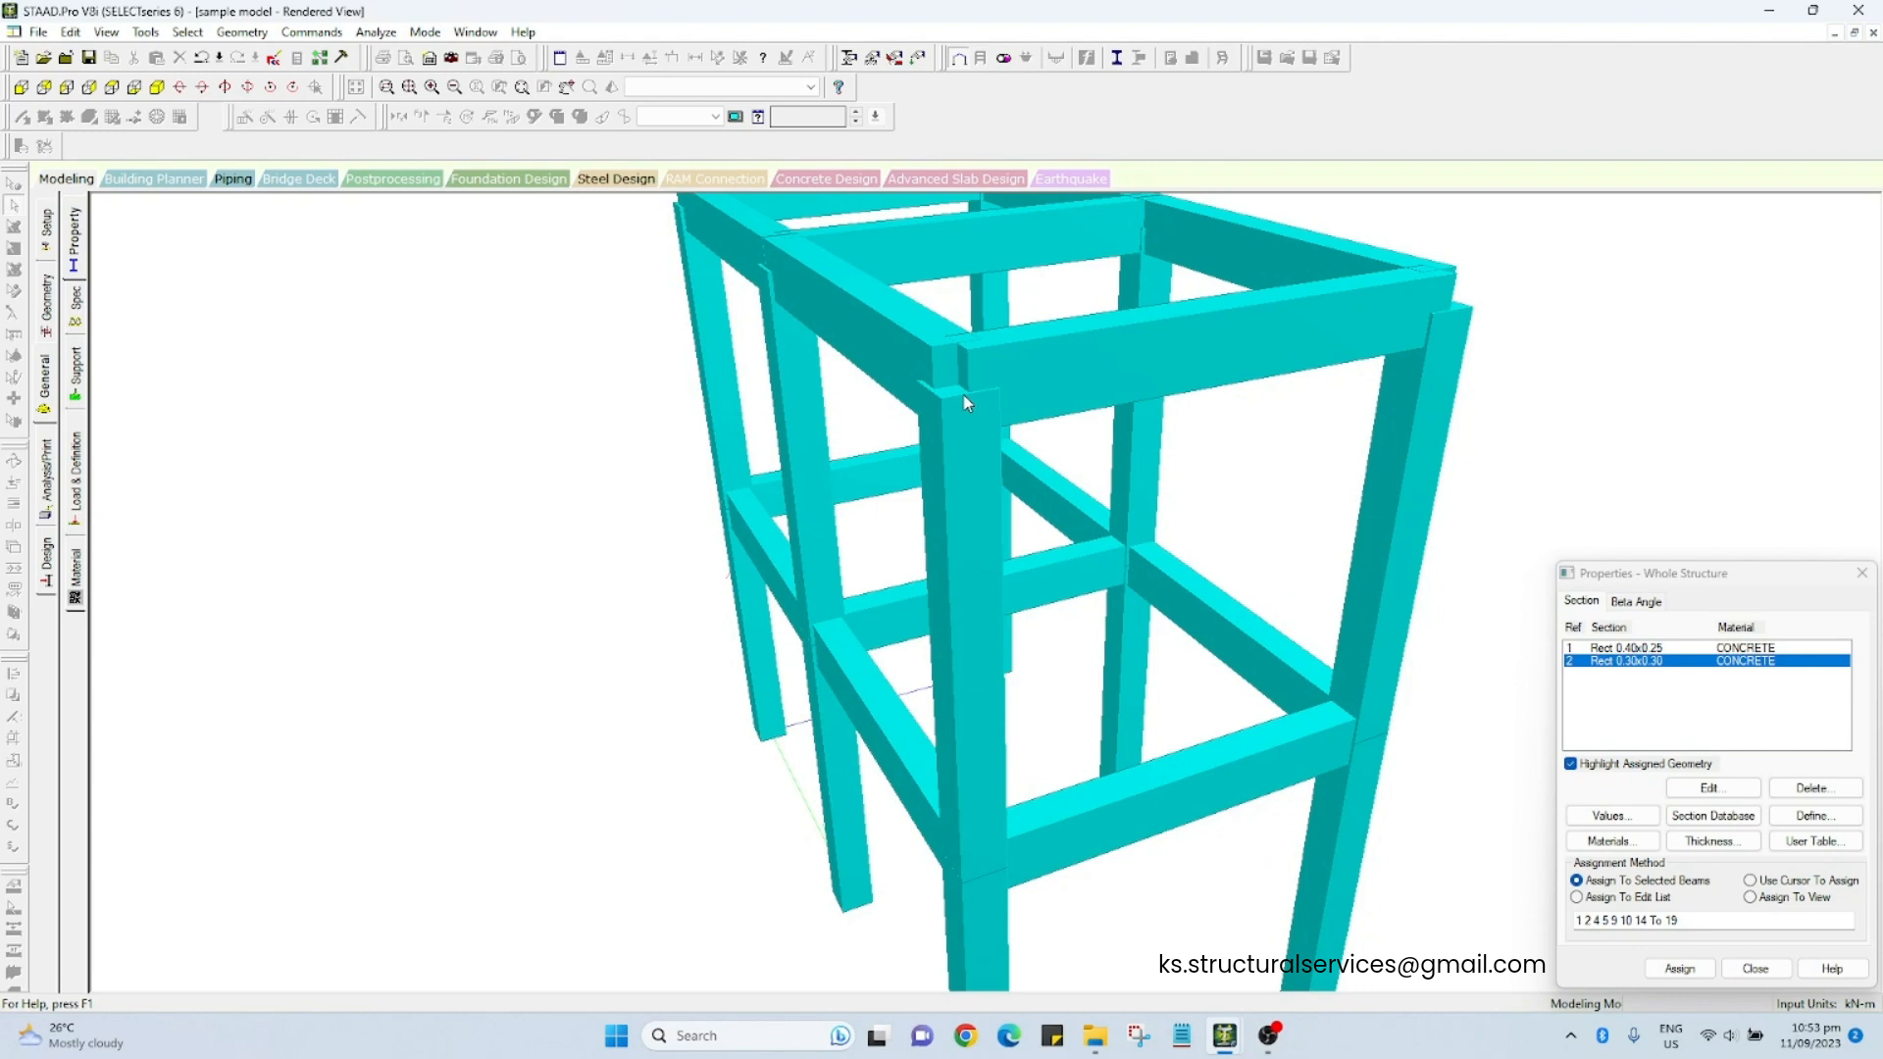
{"action": "left_click_drag", "start_coordinate": [917, 456], "coordinate": [919, 429]}
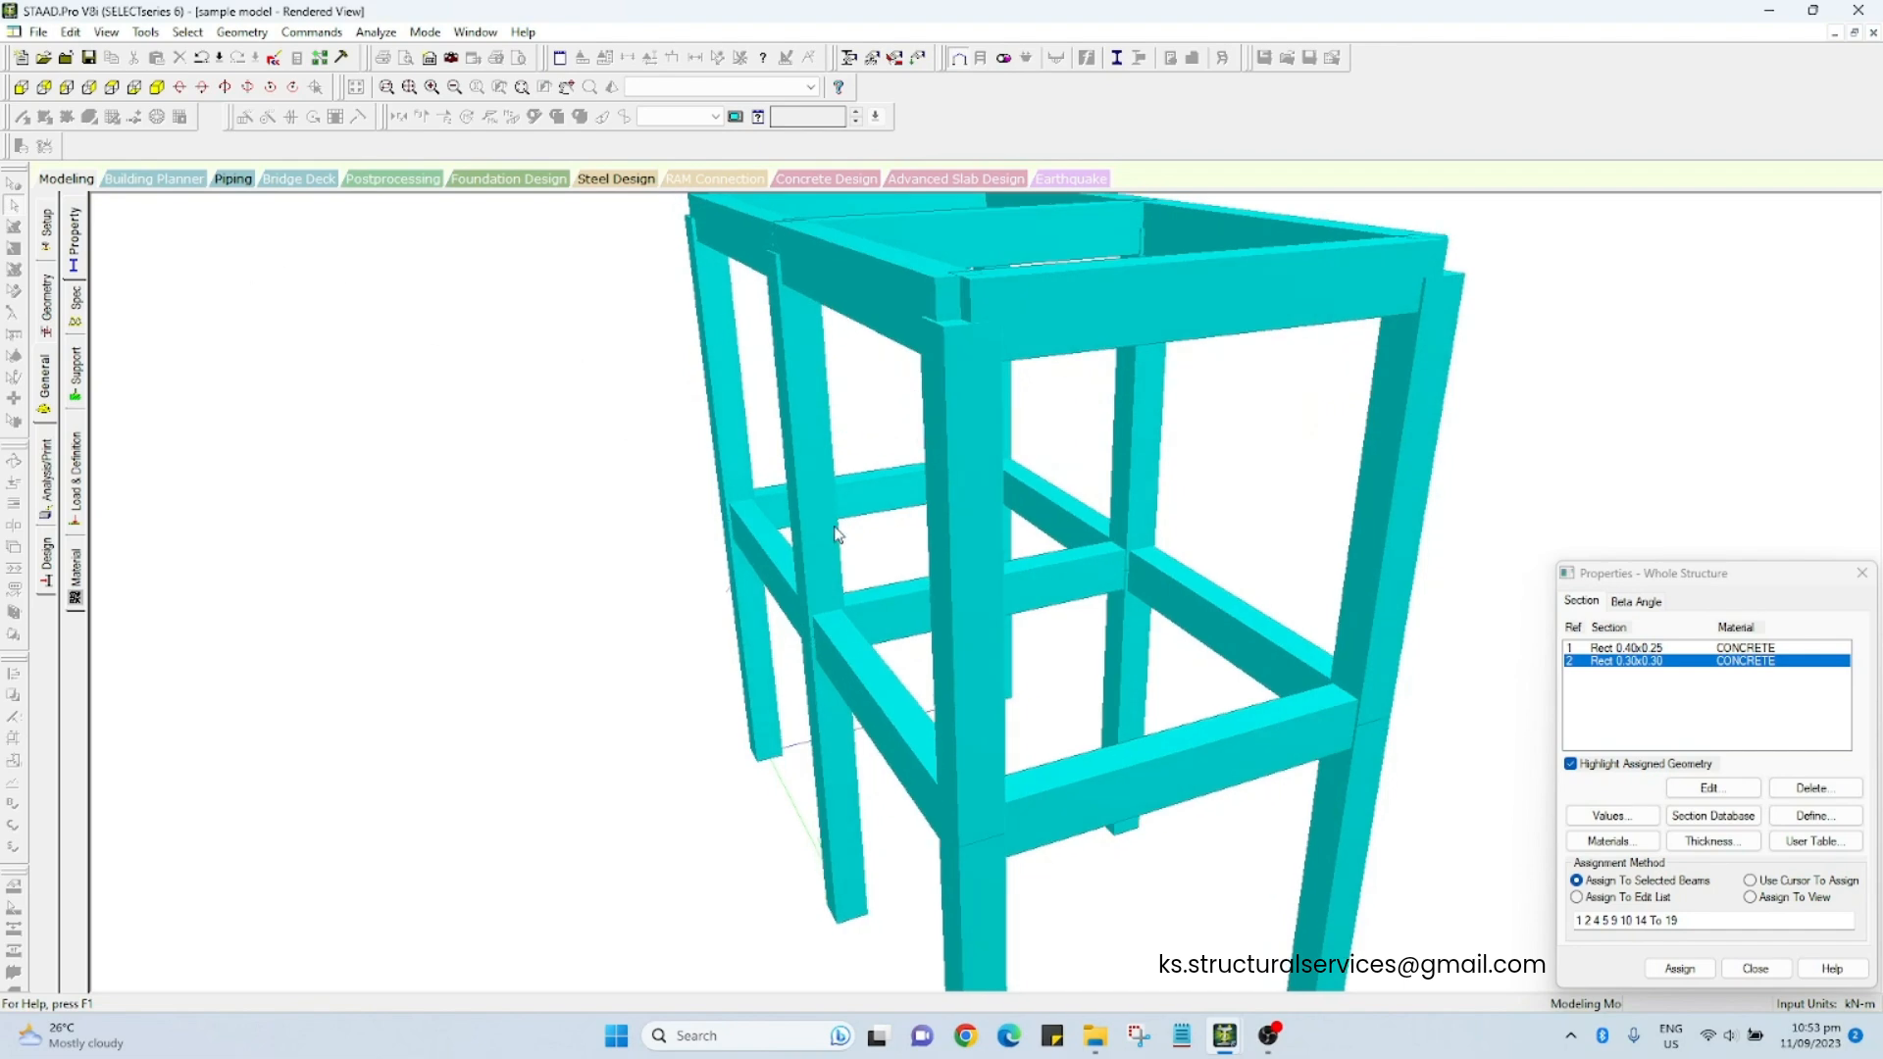
{"action": "double_click", "coordinate": [14, 32]}
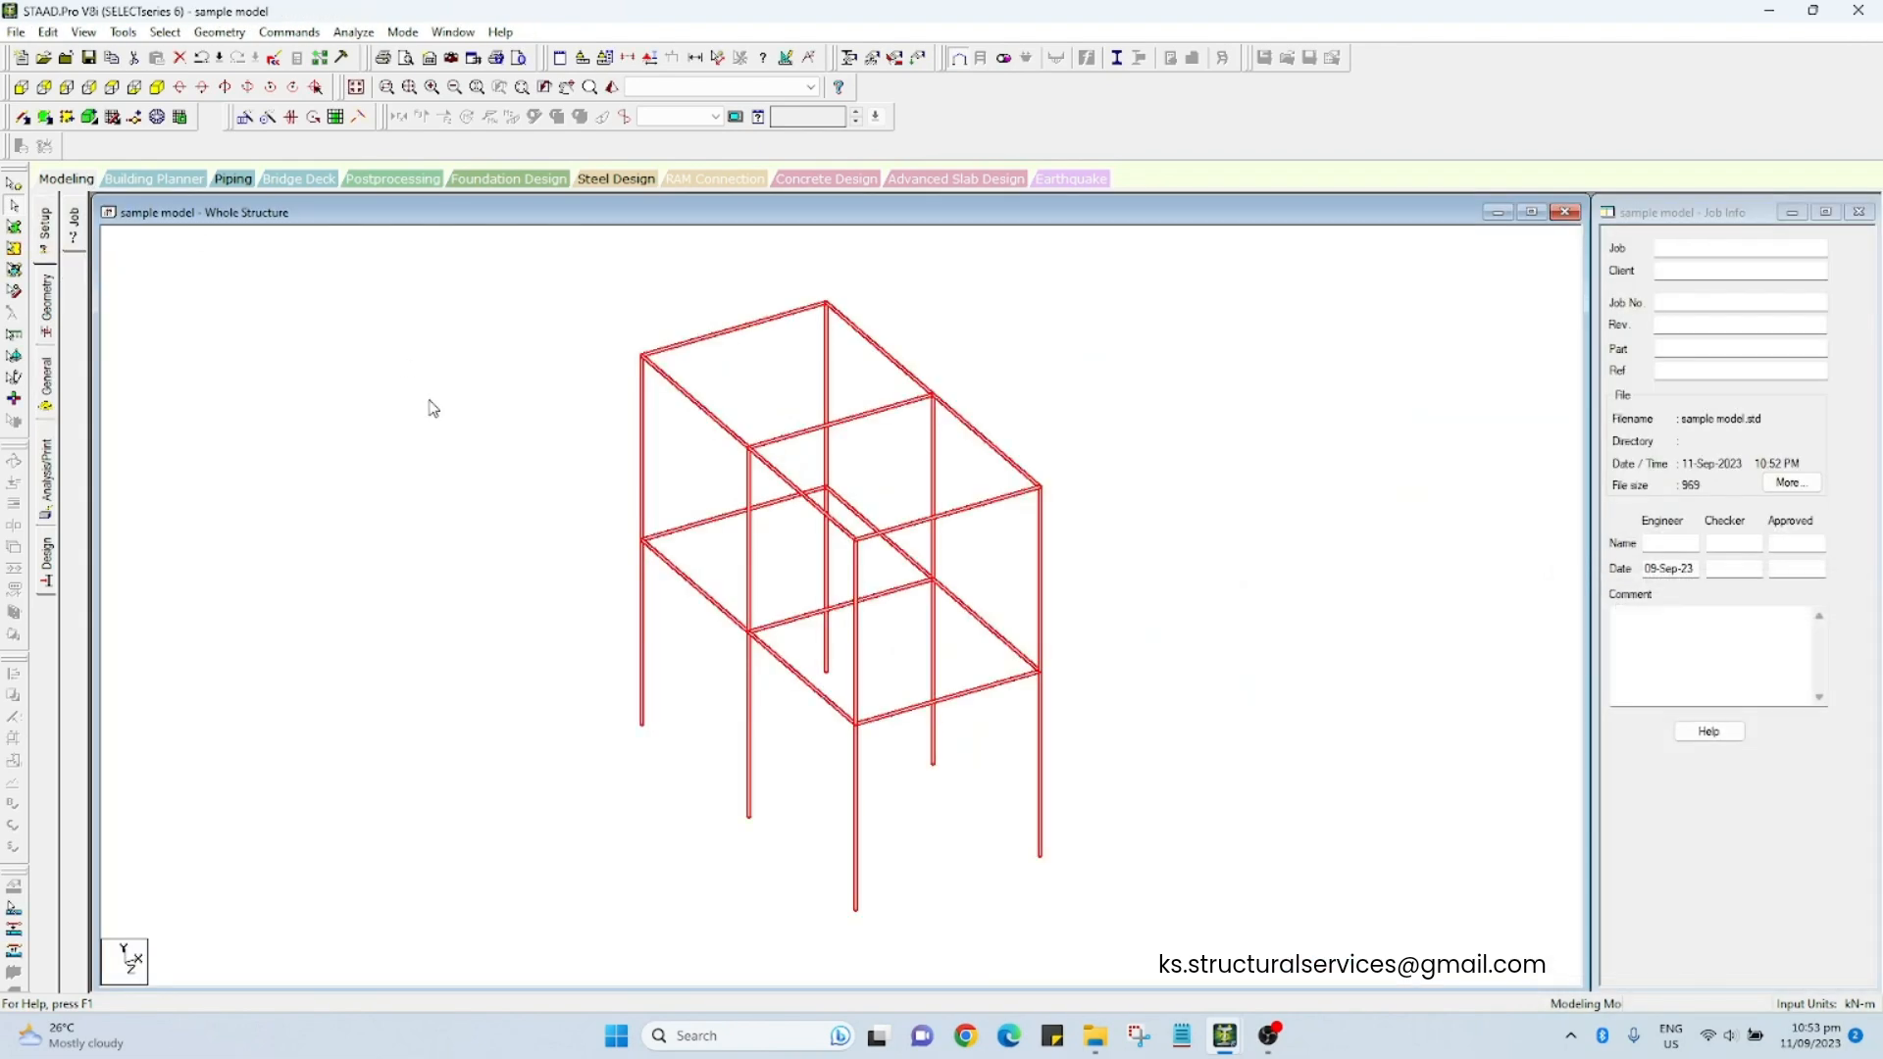
Step: Reopen the member properties and review the YD and ZD dimensions of the Rect 0.30x0.30 section
{"action": "left_click", "coordinate": [47, 382]}
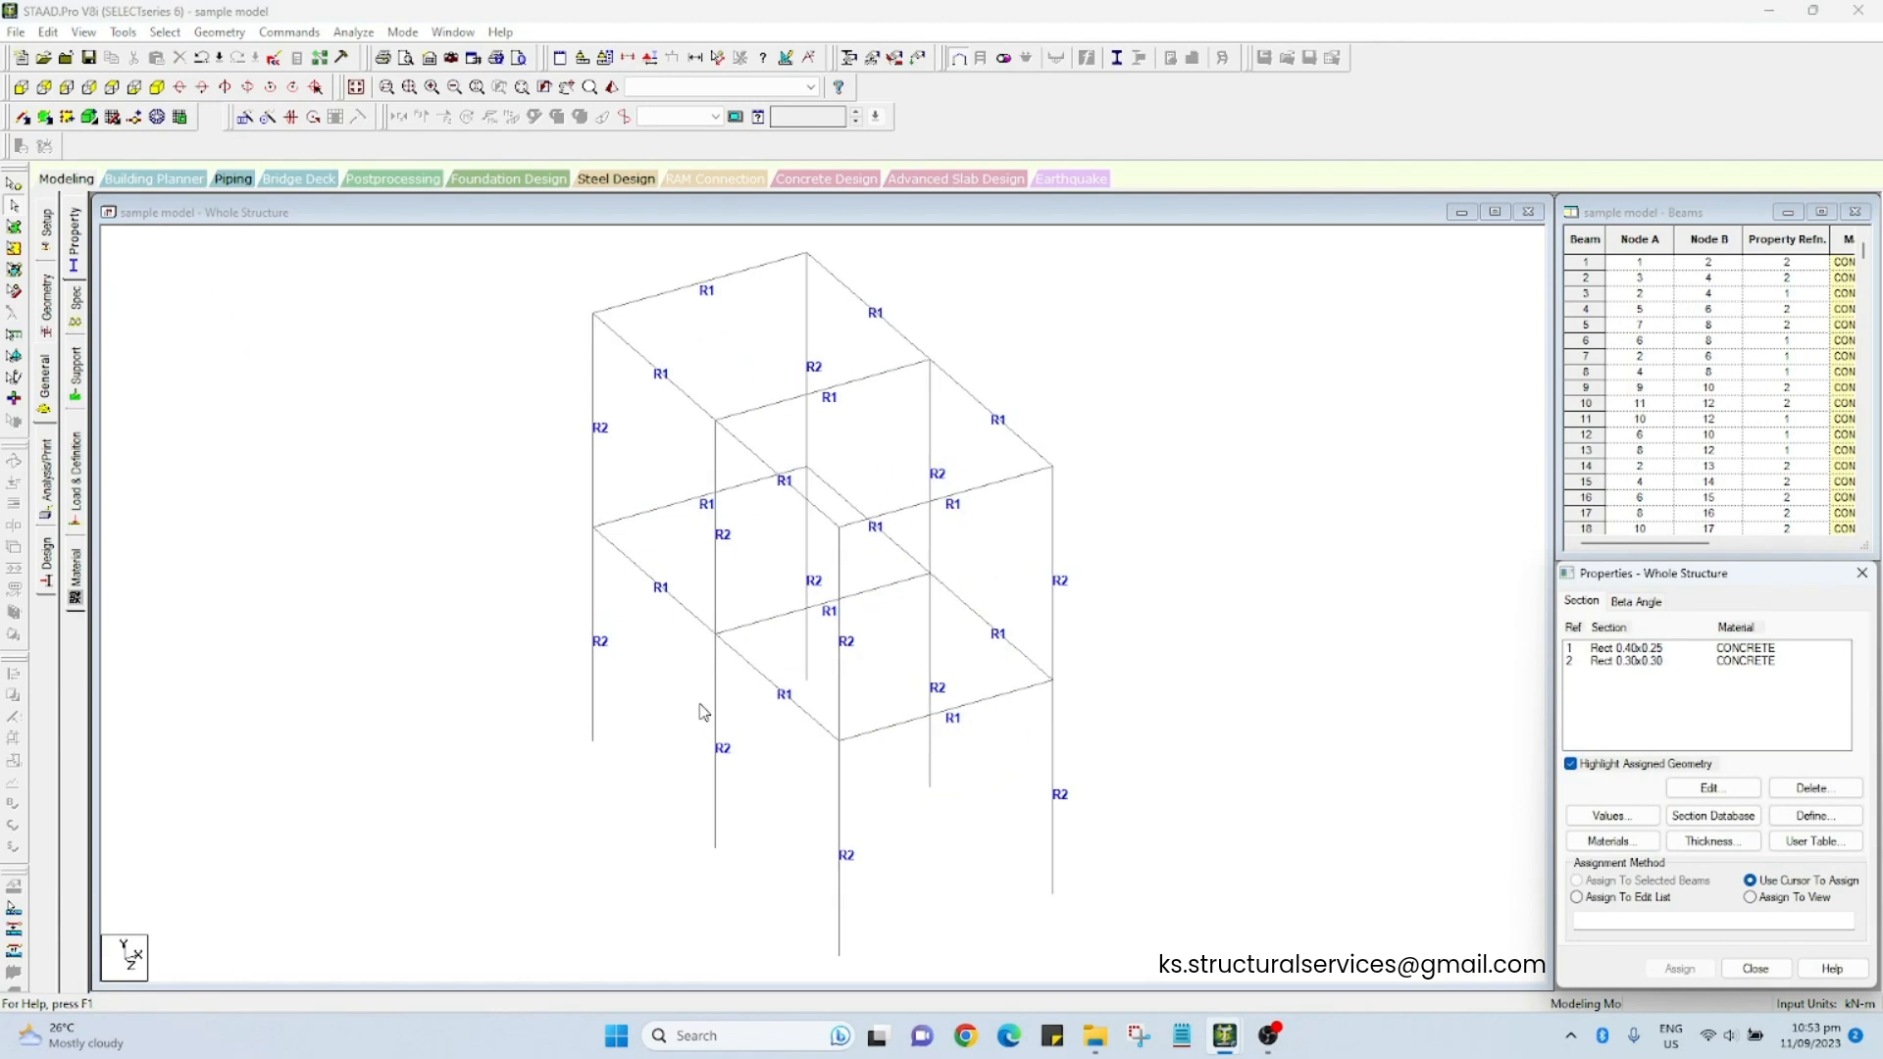
{"action": "double_click", "coordinate": [1647, 662]}
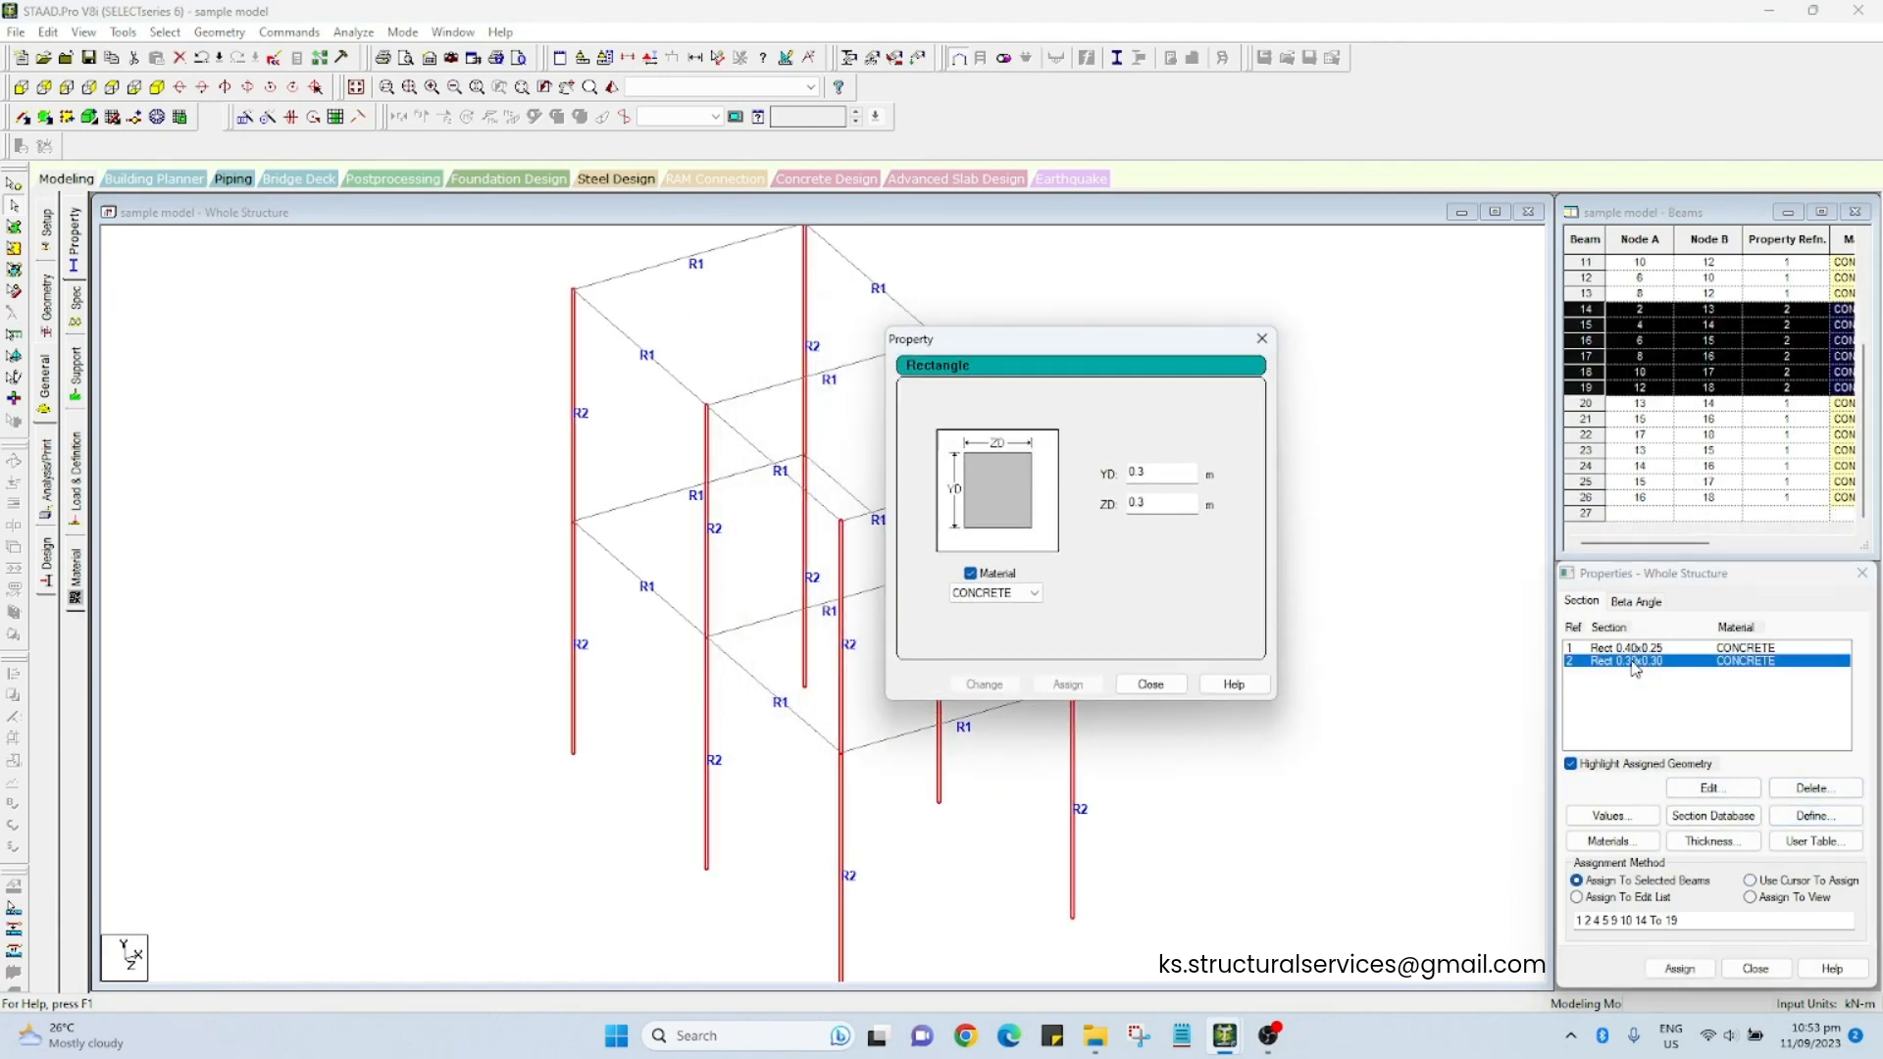
{"action": "left_click_drag", "start_coordinate": [1071, 351], "coordinate": [1246, 349]}
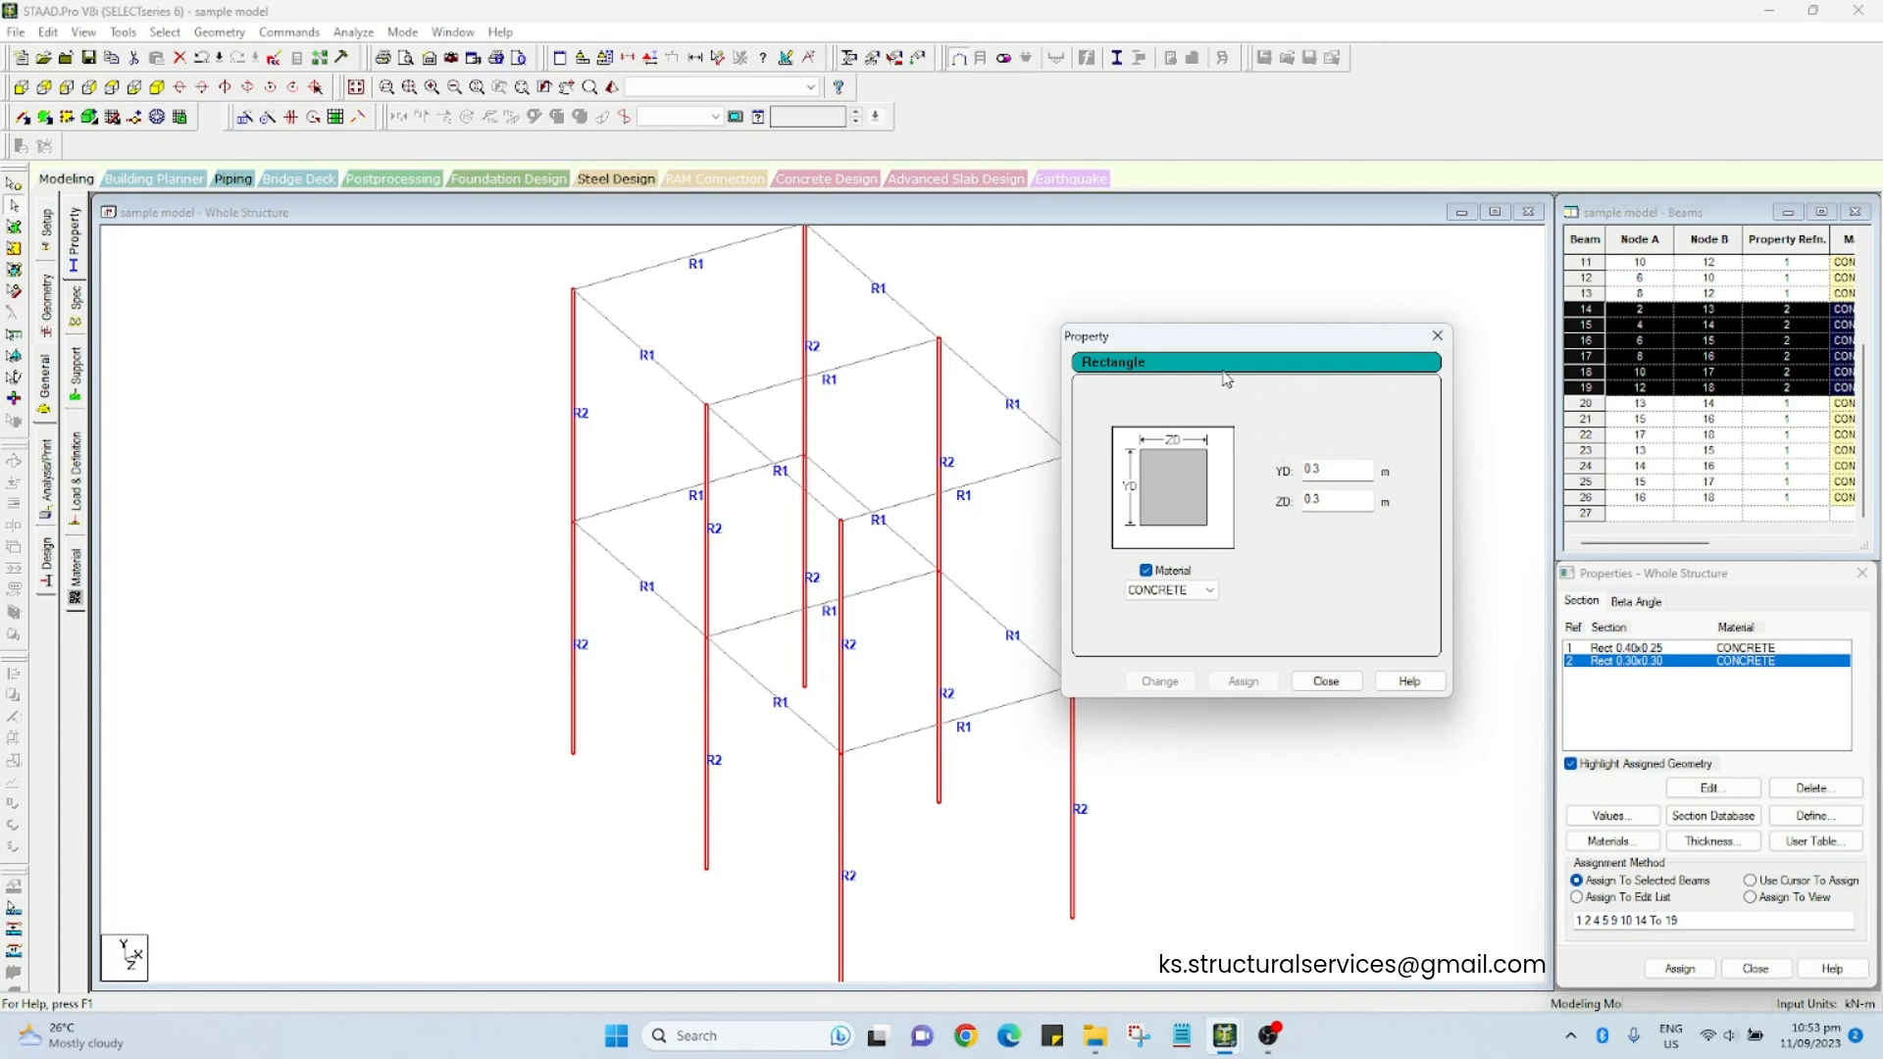
{"action": "left_click", "coordinate": [1437, 339]}
Step: Switch to the single-member Structure1 model and delete its Rect 1.00x0.30 section
{"action": "mouse_move", "coordinate": [1224, 1035]}
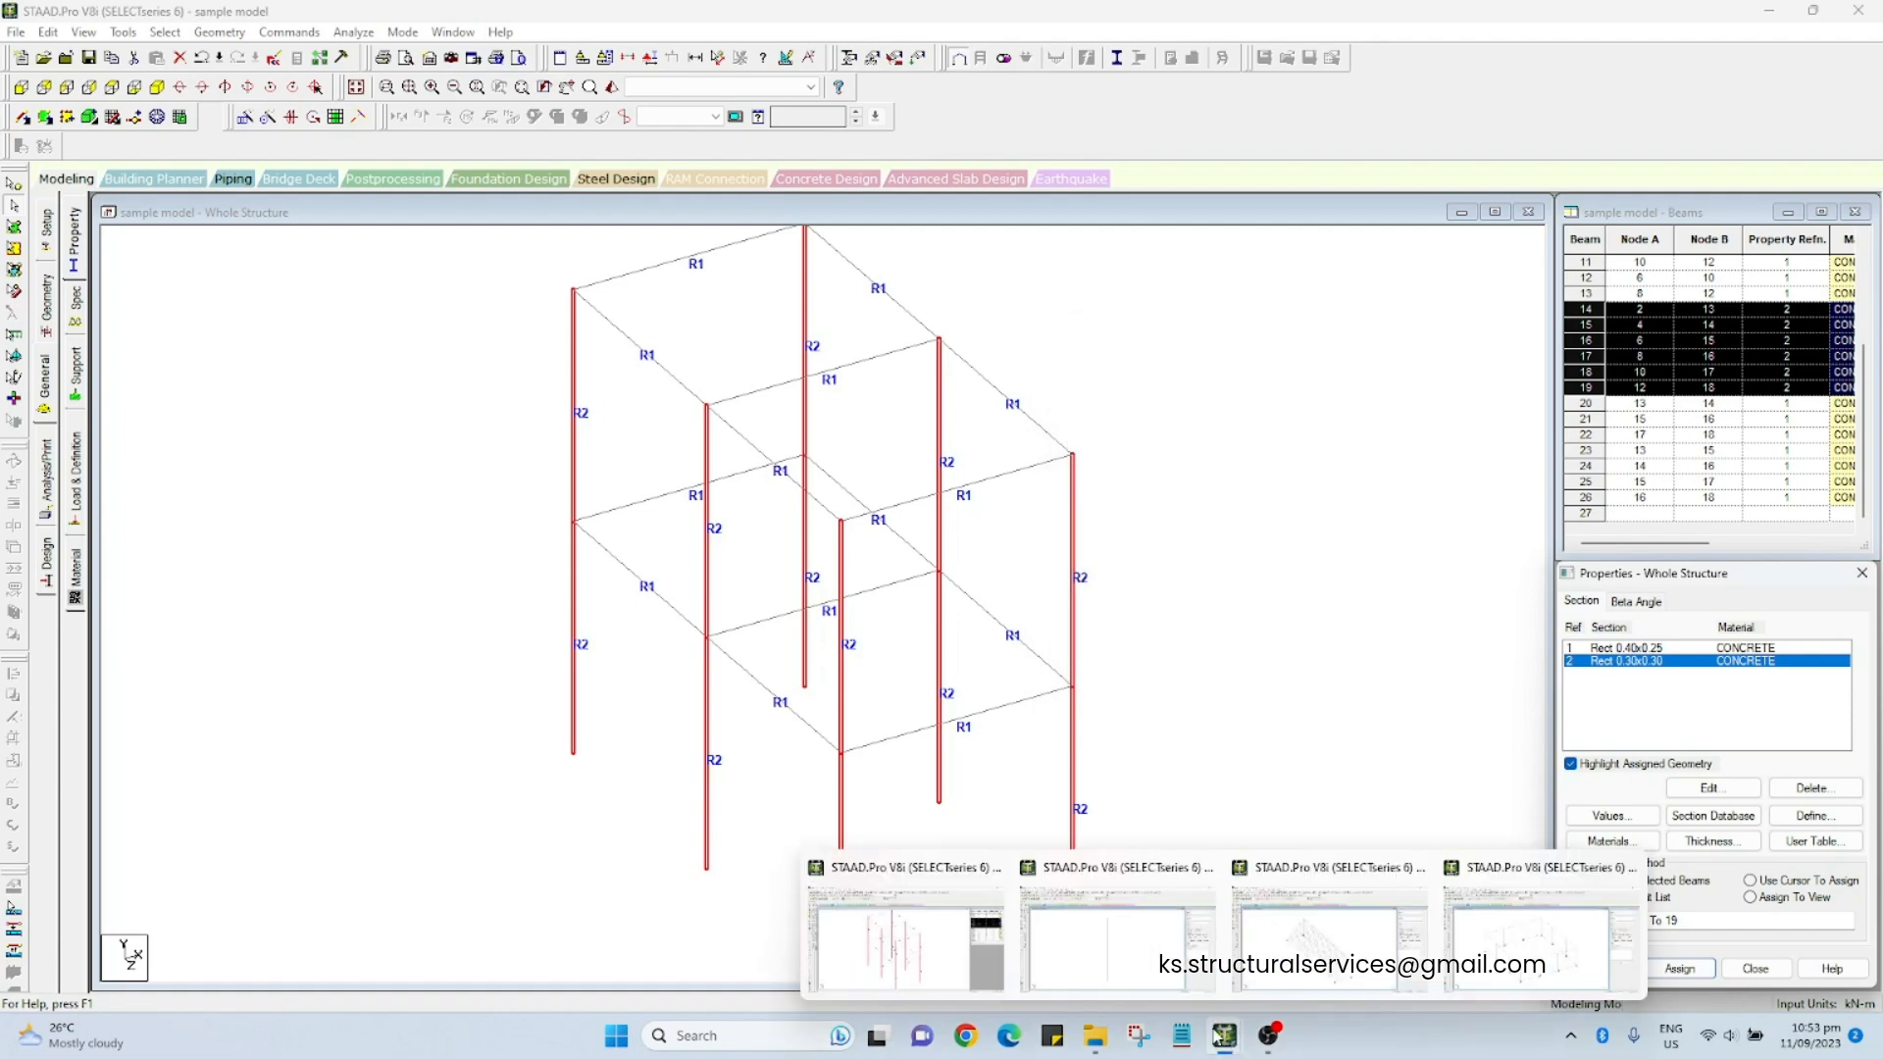
{"action": "left_click", "coordinate": [1113, 945]}
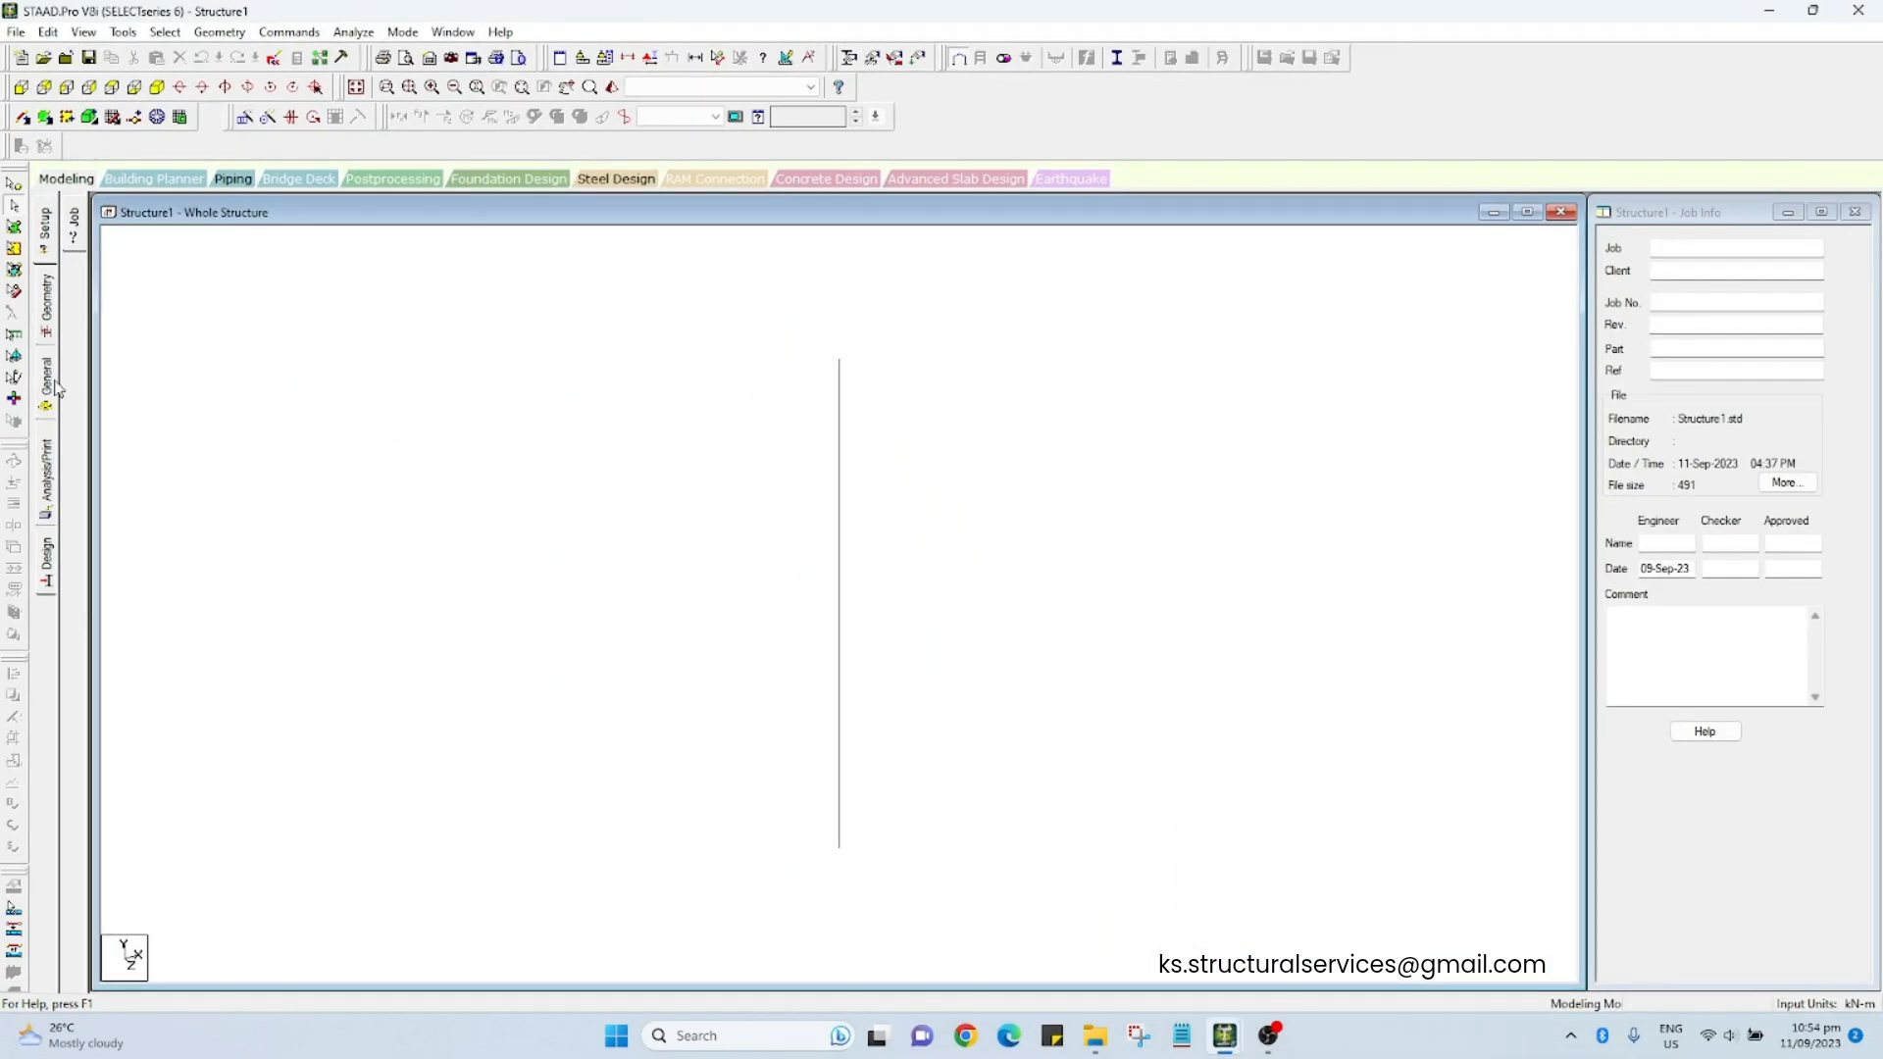
{"action": "left_click", "coordinate": [51, 385]}
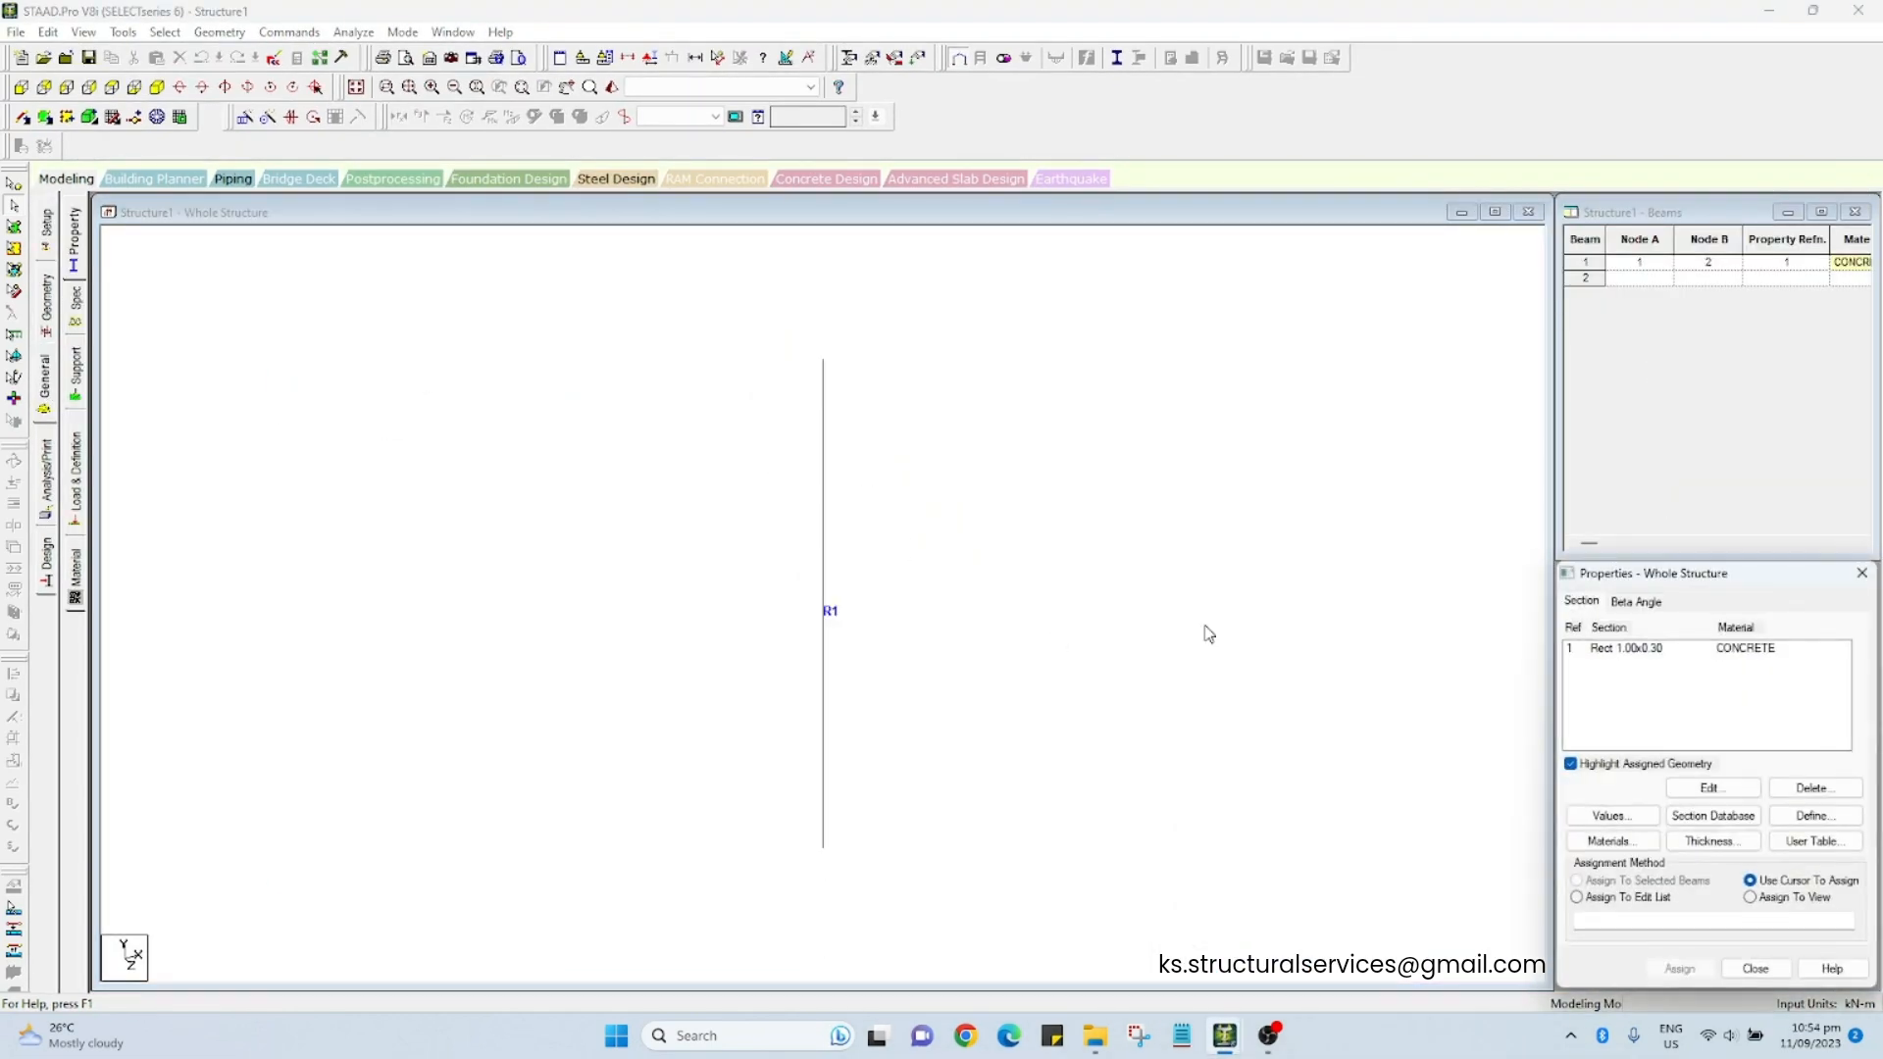
{"action": "left_click", "coordinate": [1663, 649]}
{"action": "left_click", "coordinate": [1810, 788]}
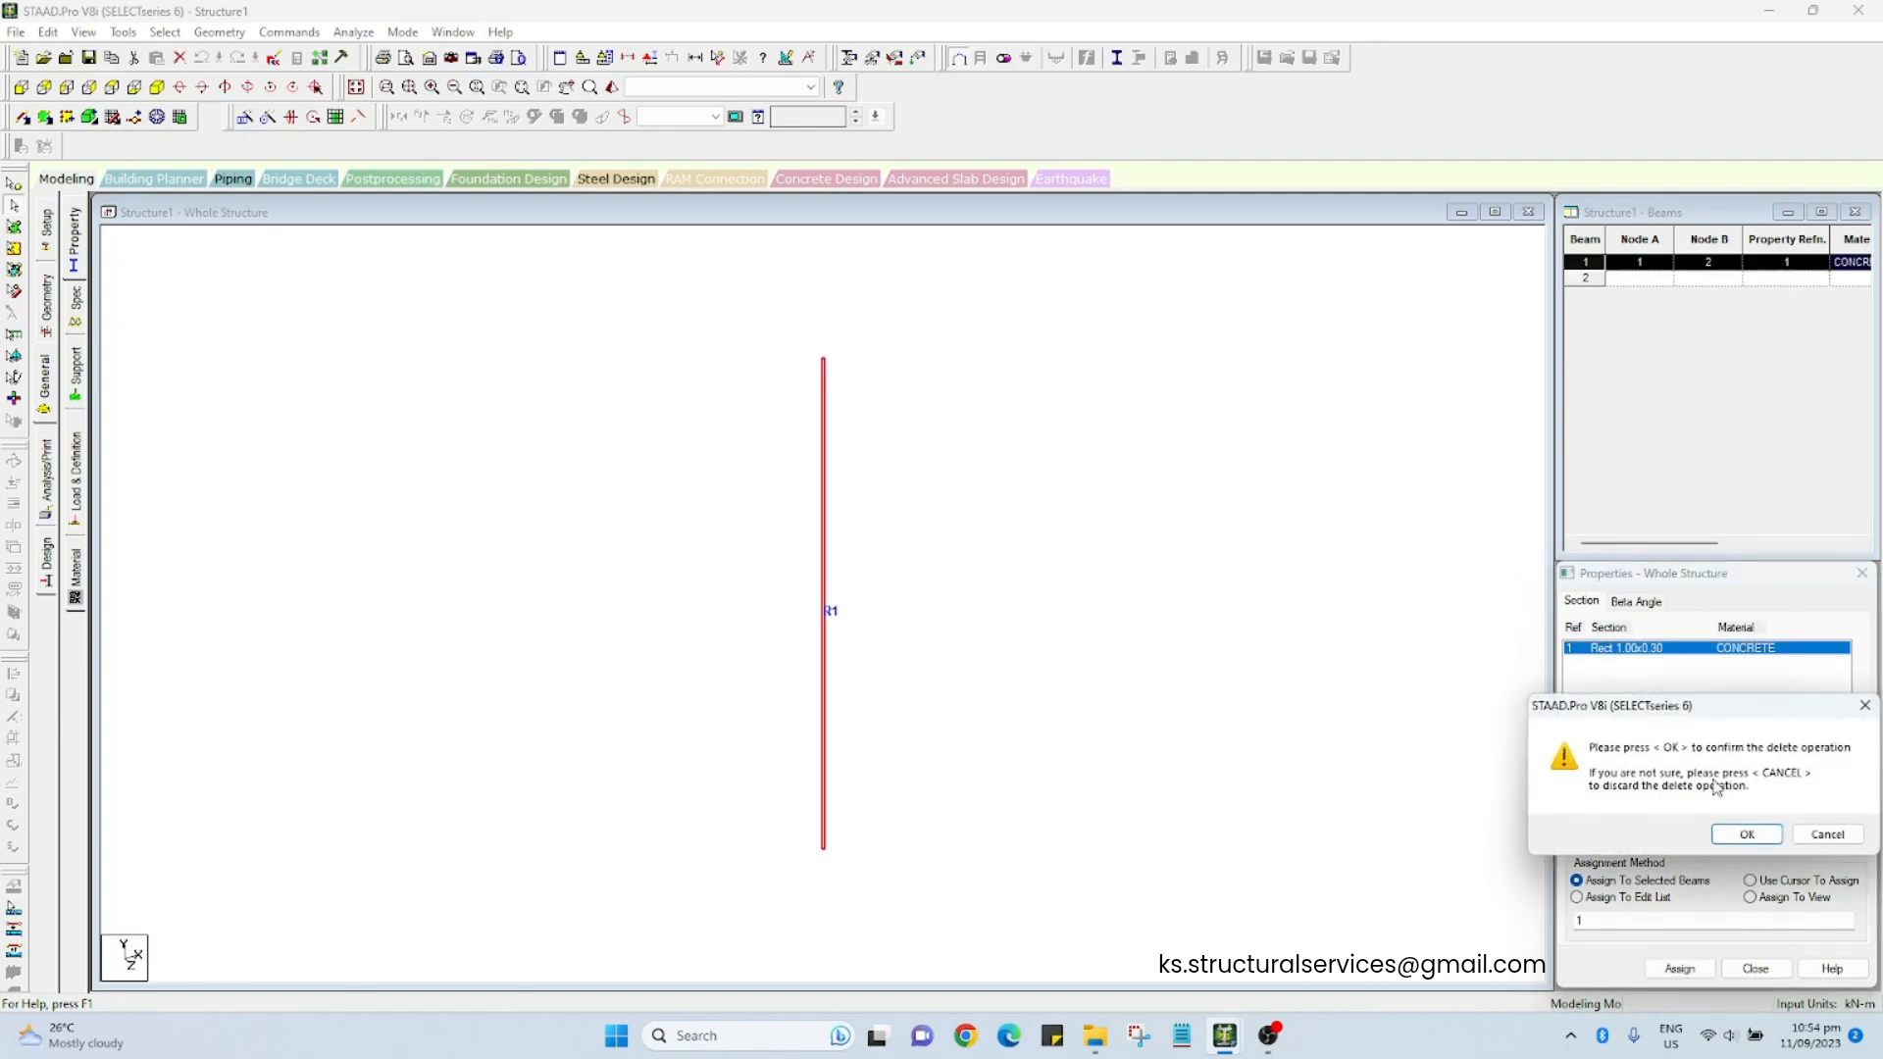
{"action": "left_click", "coordinate": [1746, 834]}
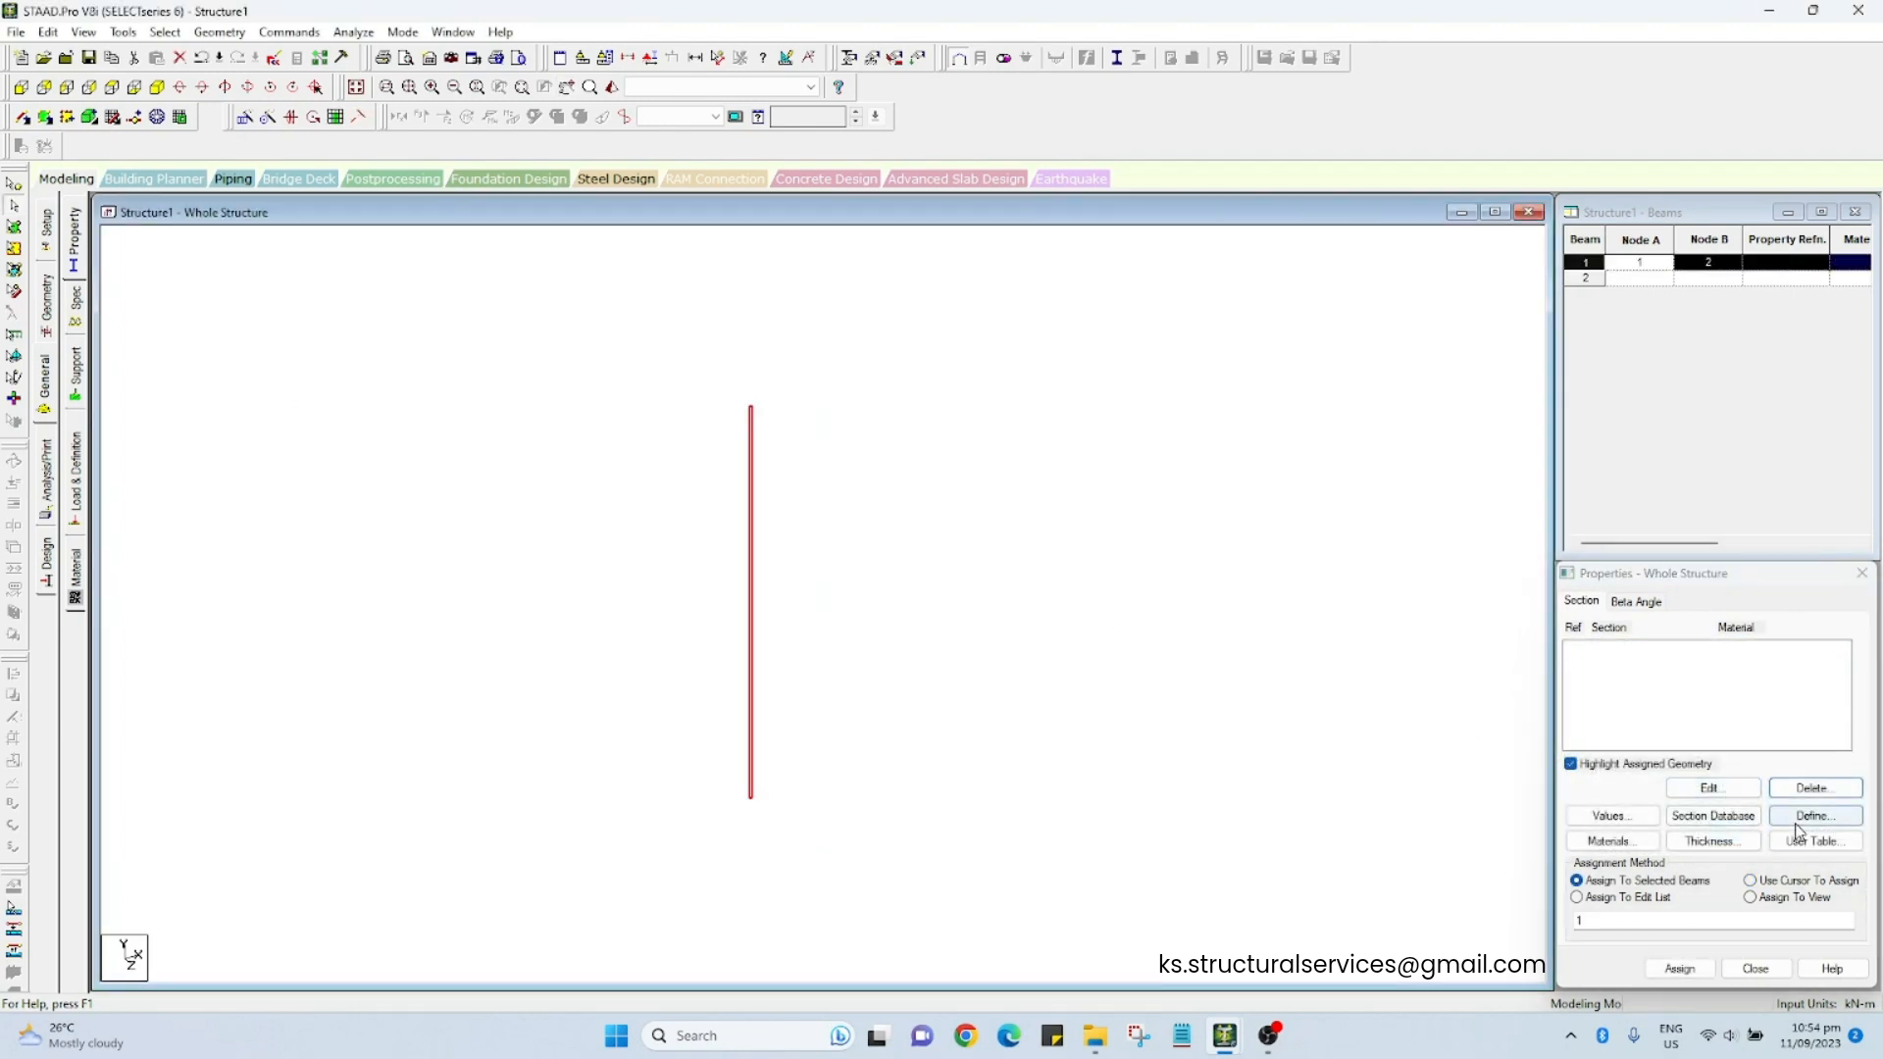
Step: Add a rectangular section with YD 1 m, ZD 0.1 m and CONCRETE material, and close the definition dialog
{"action": "left_click", "coordinate": [1800, 828]}
{"action": "left_click_drag", "start_coordinate": [956, 317], "coordinate": [1394, 356]}
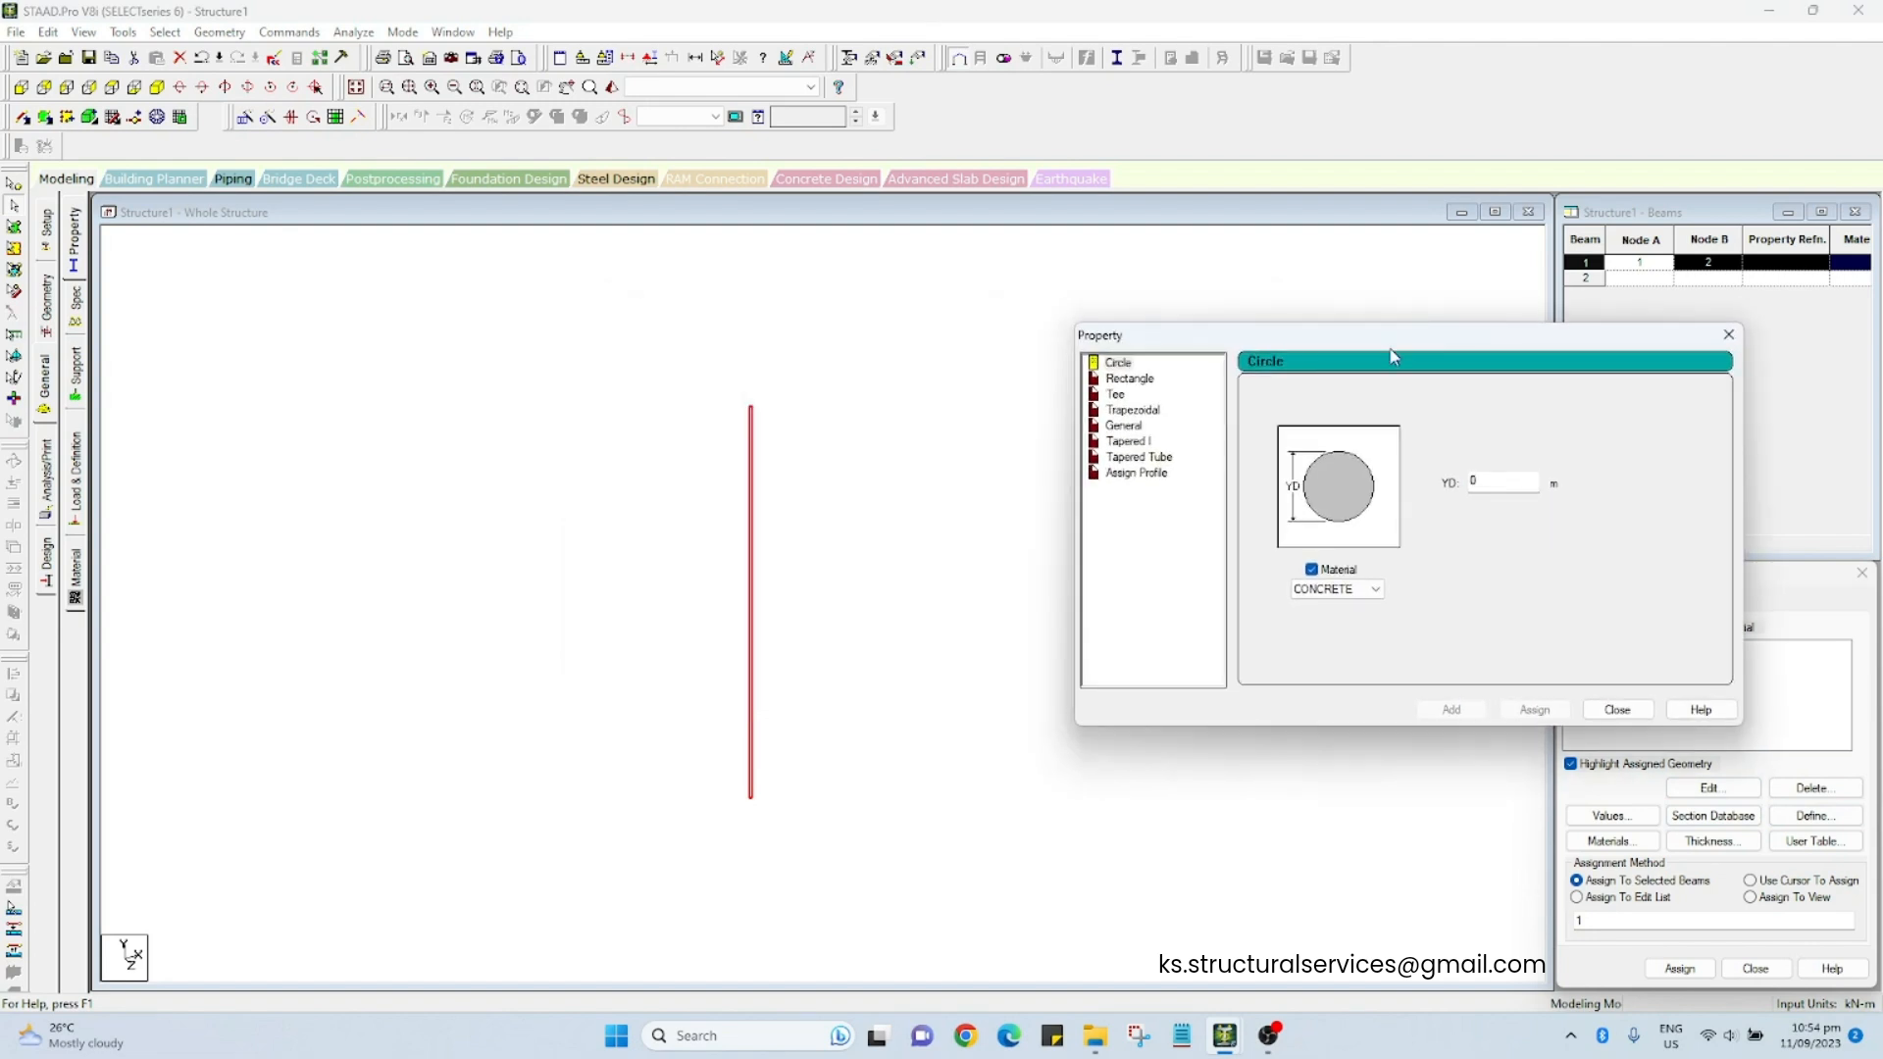
{"action": "left_click", "coordinate": [1130, 379]}
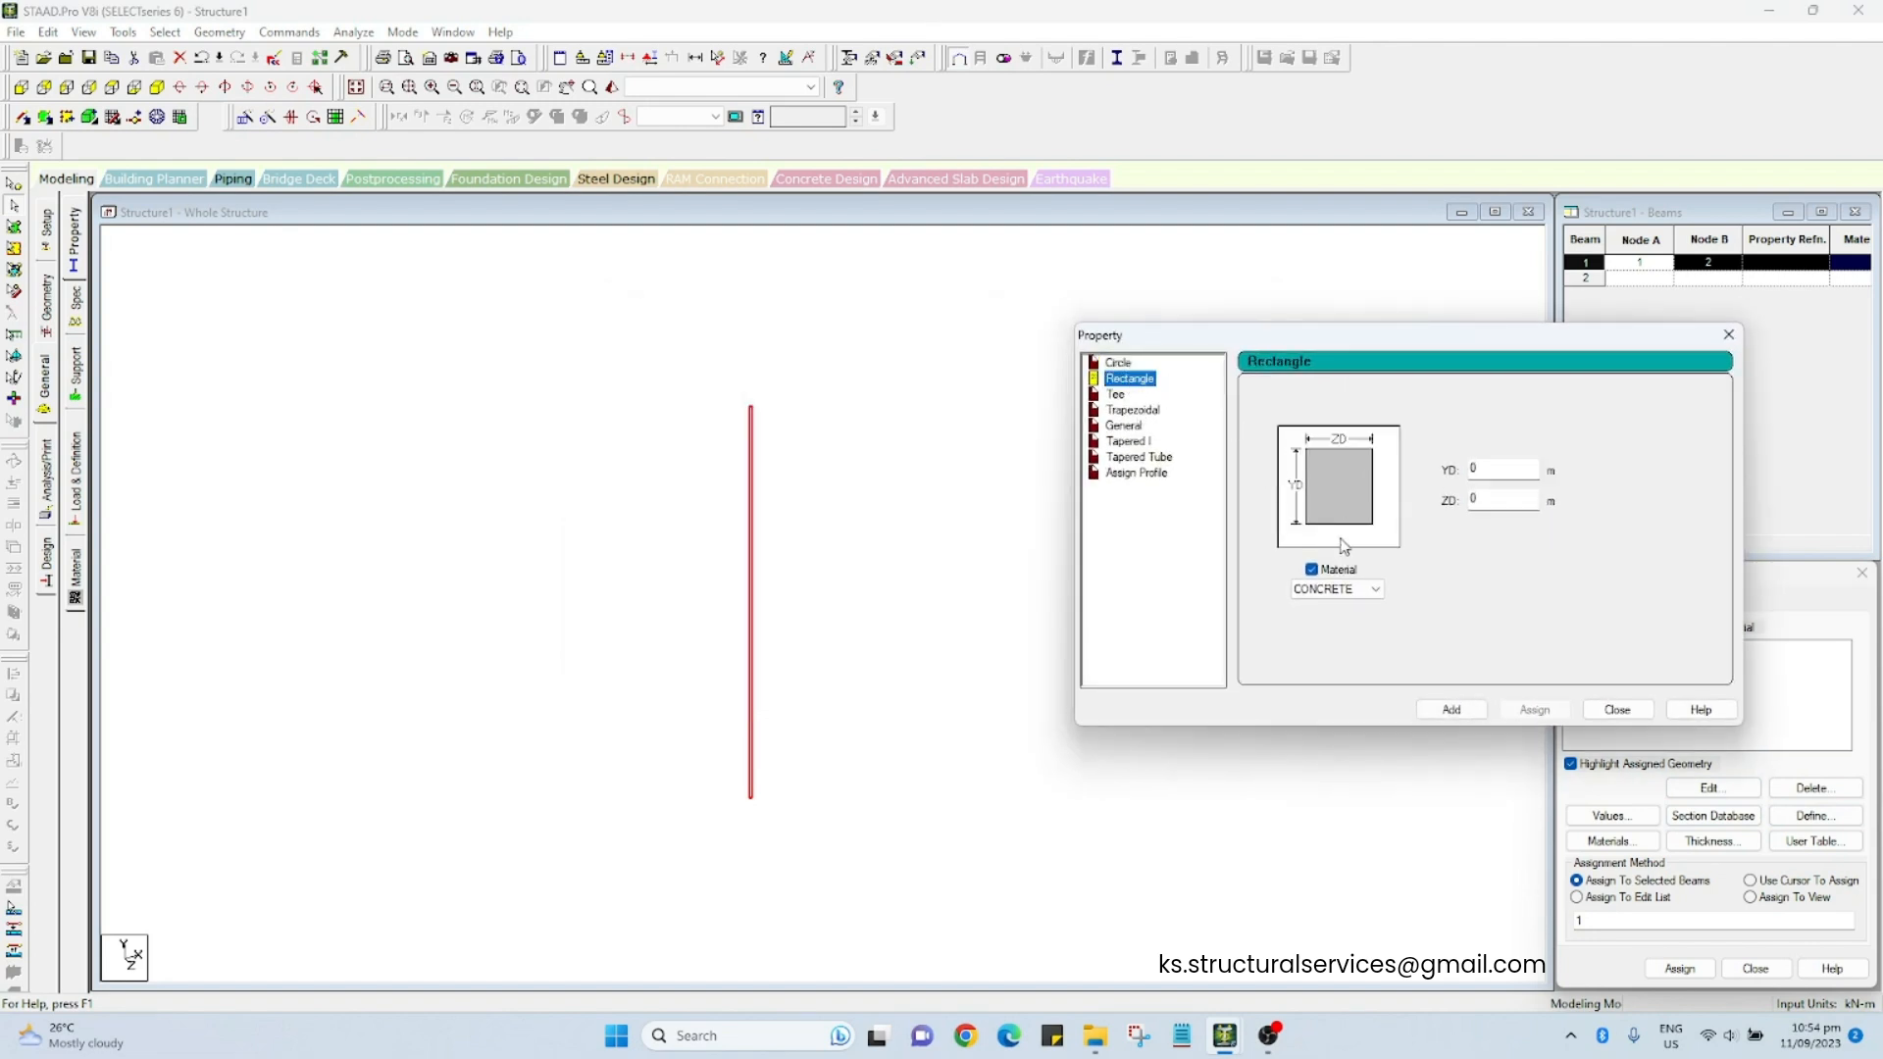
{"action": "left_click", "coordinate": [1377, 592]}
{"action": "left_click", "coordinate": [1343, 644]}
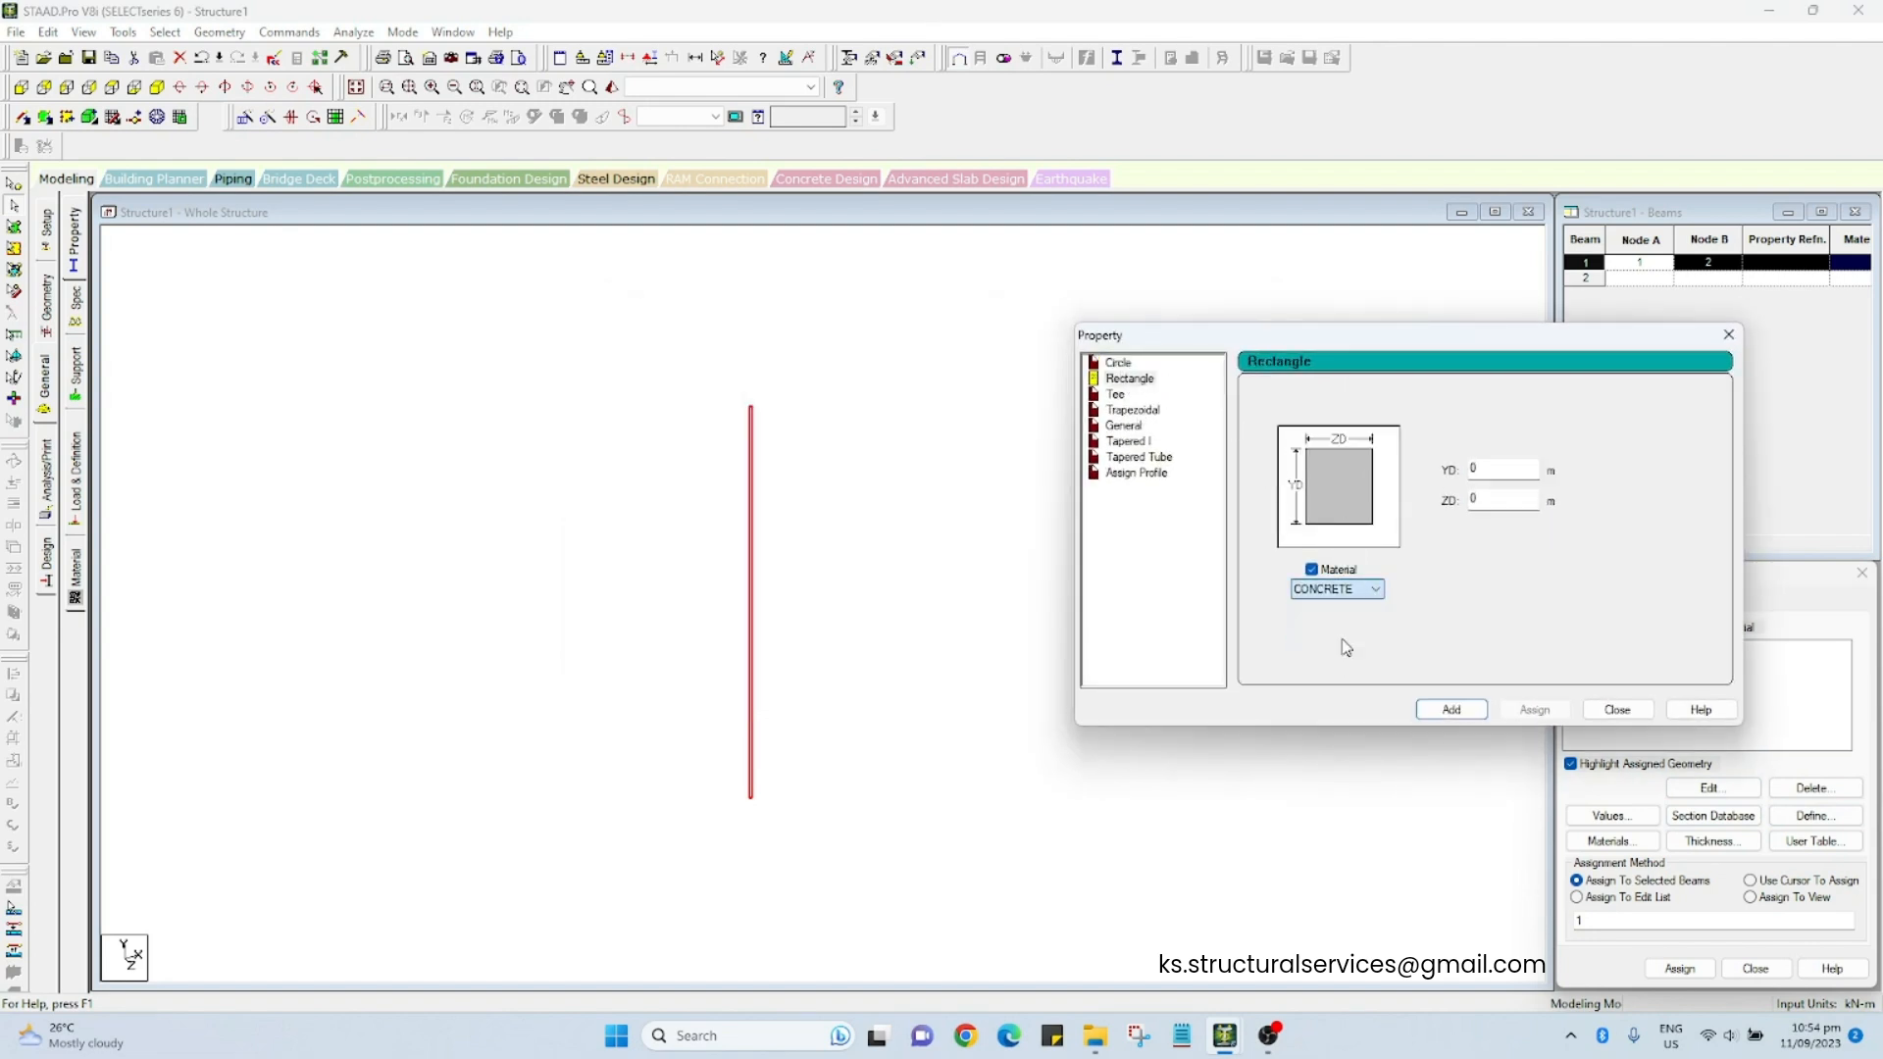
{"action": "left_click", "coordinate": [1487, 470]}
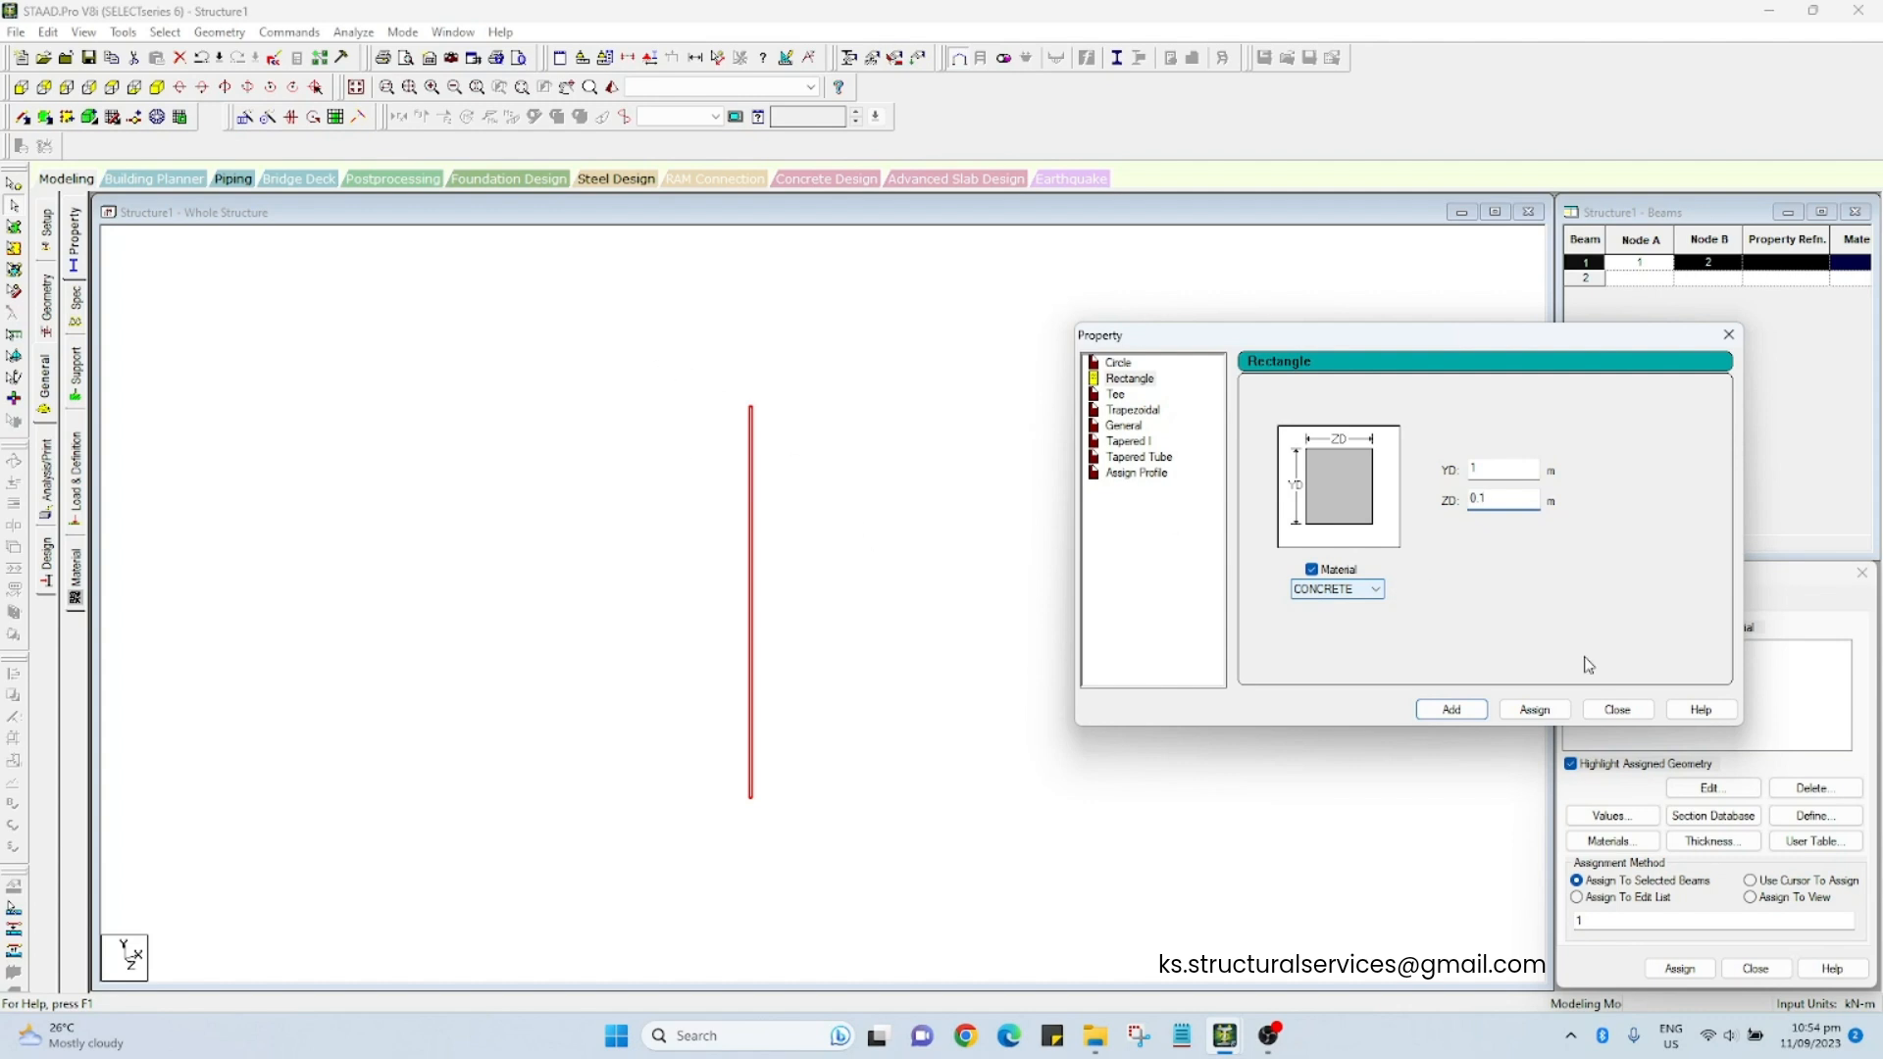
{"action": "left_click", "coordinate": [1451, 709]}
{"action": "left_click", "coordinate": [1728, 336]}
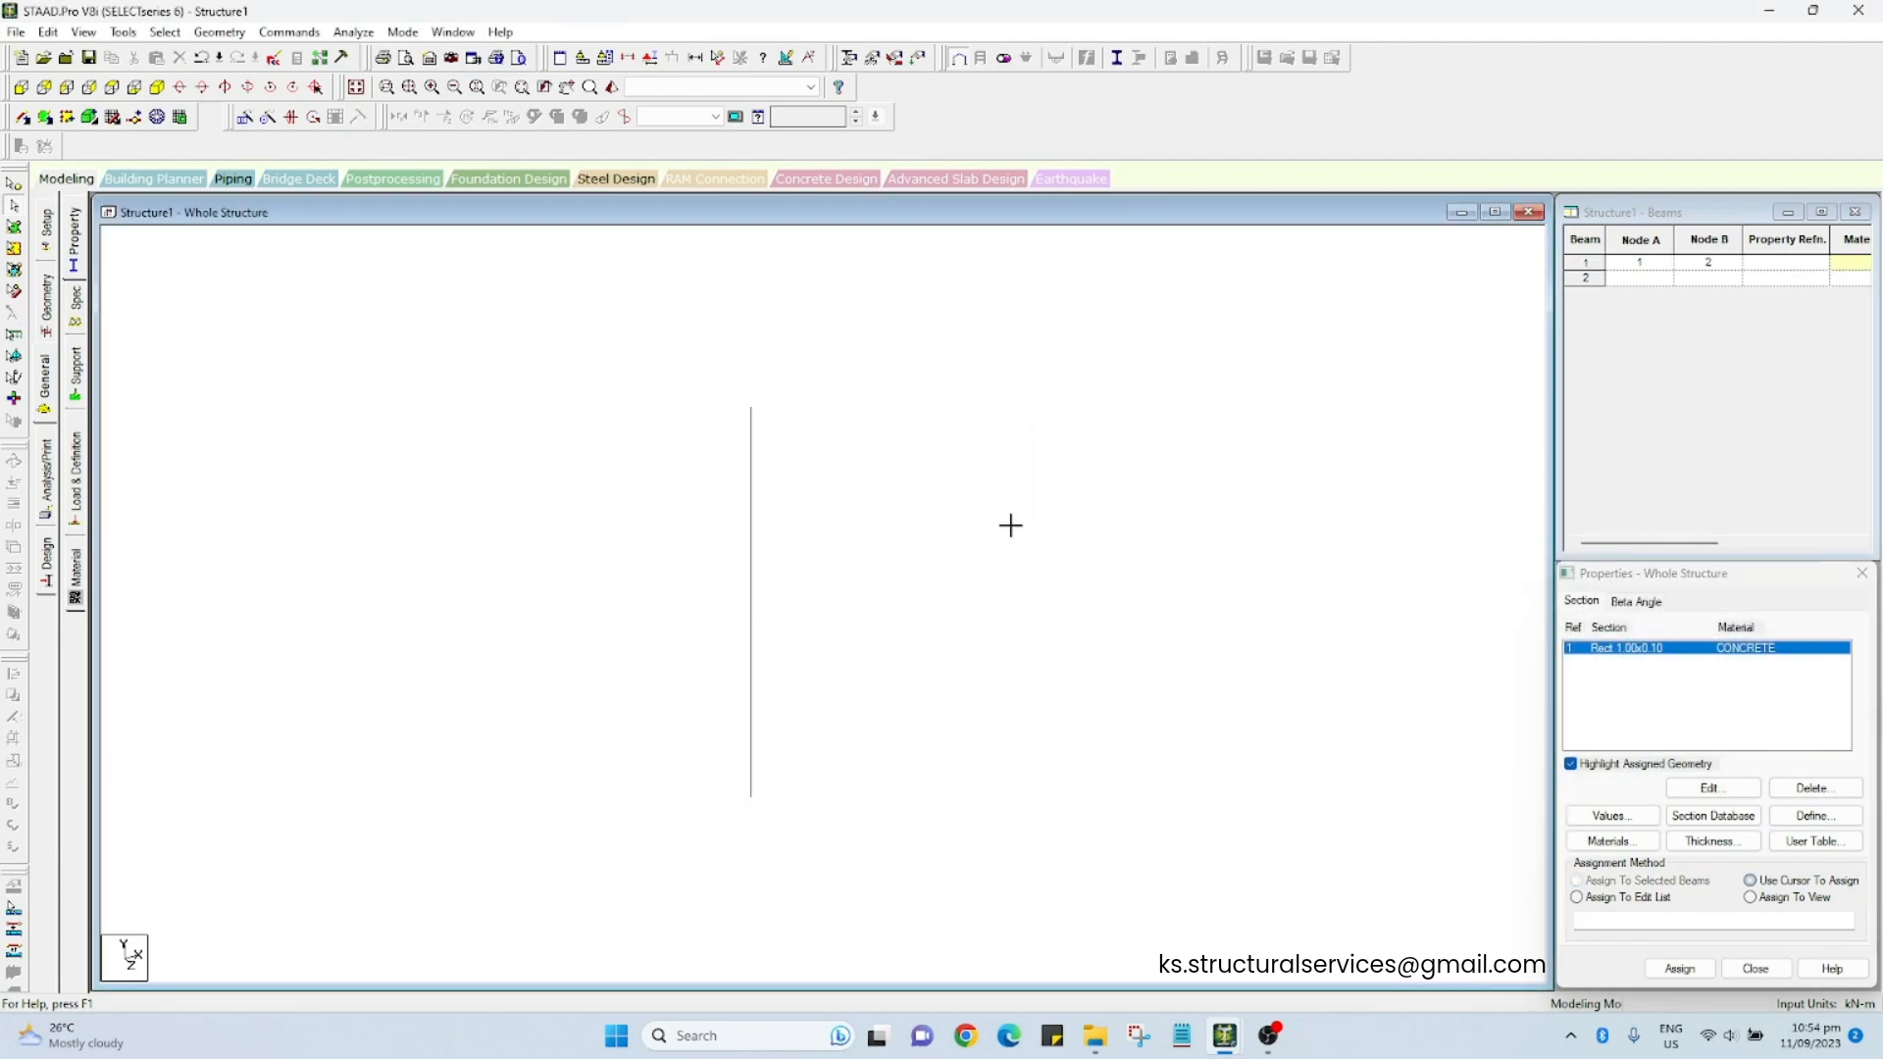
Step: Assign the Rect 1.00x0.10 section to the single vertical member
{"action": "left_click", "coordinate": [751, 602]}
{"action": "left_click", "coordinate": [1680, 968]}
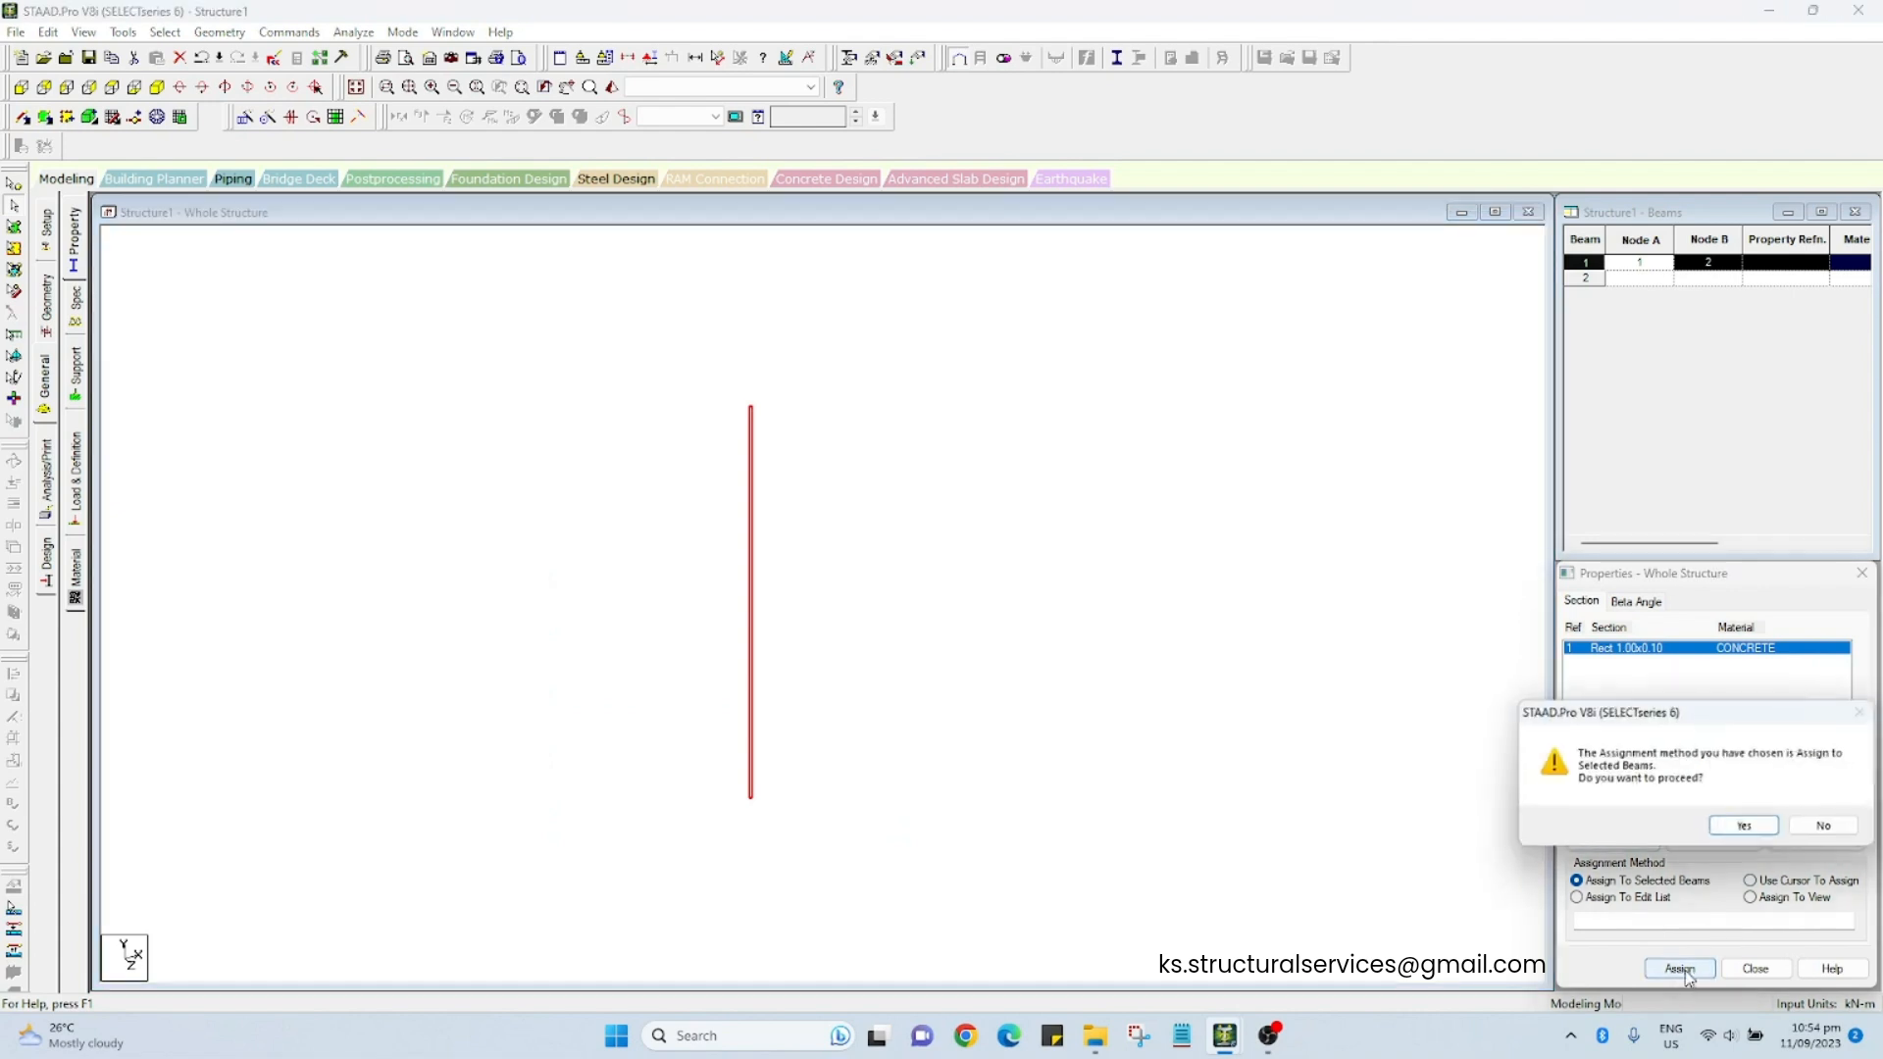
{"action": "left_click", "coordinate": [1748, 829]}
Step: Render the single column in 3D at full size and rotate it to examine its section against the global axes
{"action": "right_click", "coordinate": [1001, 520]}
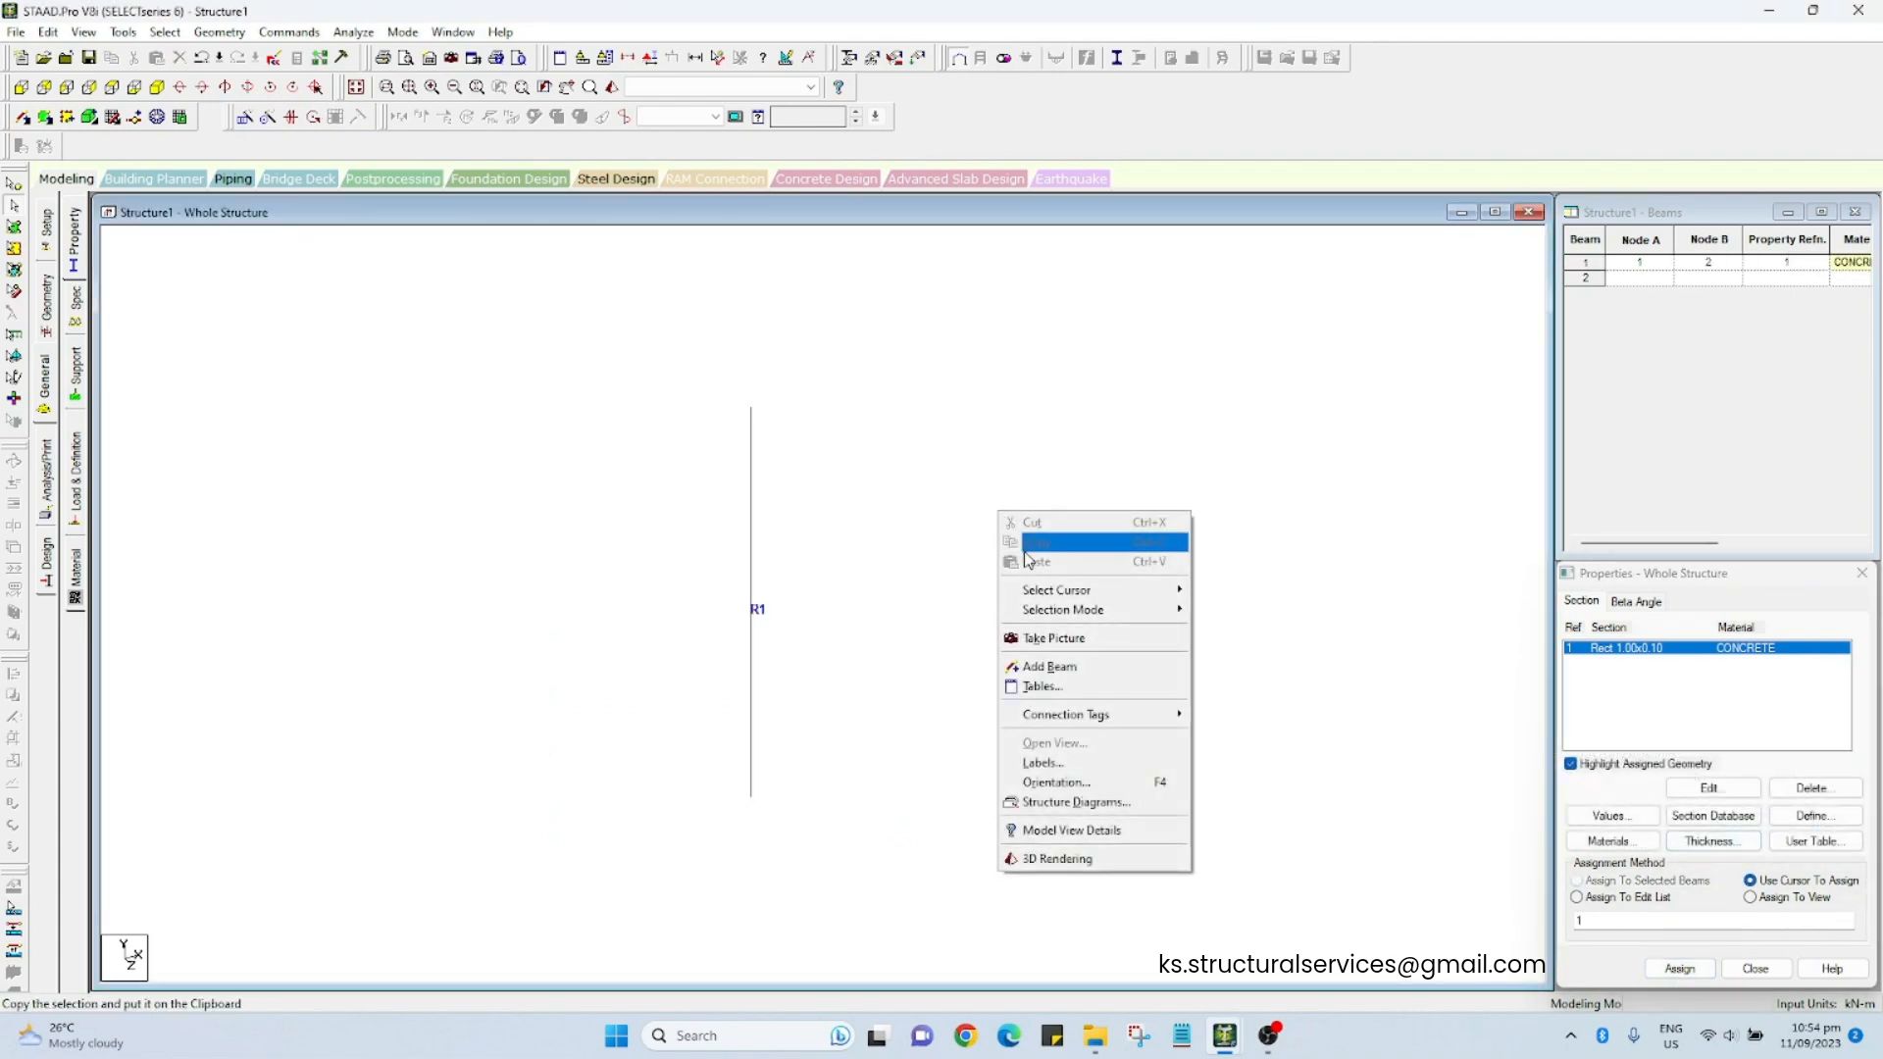
{"action": "left_click", "coordinate": [1058, 858]}
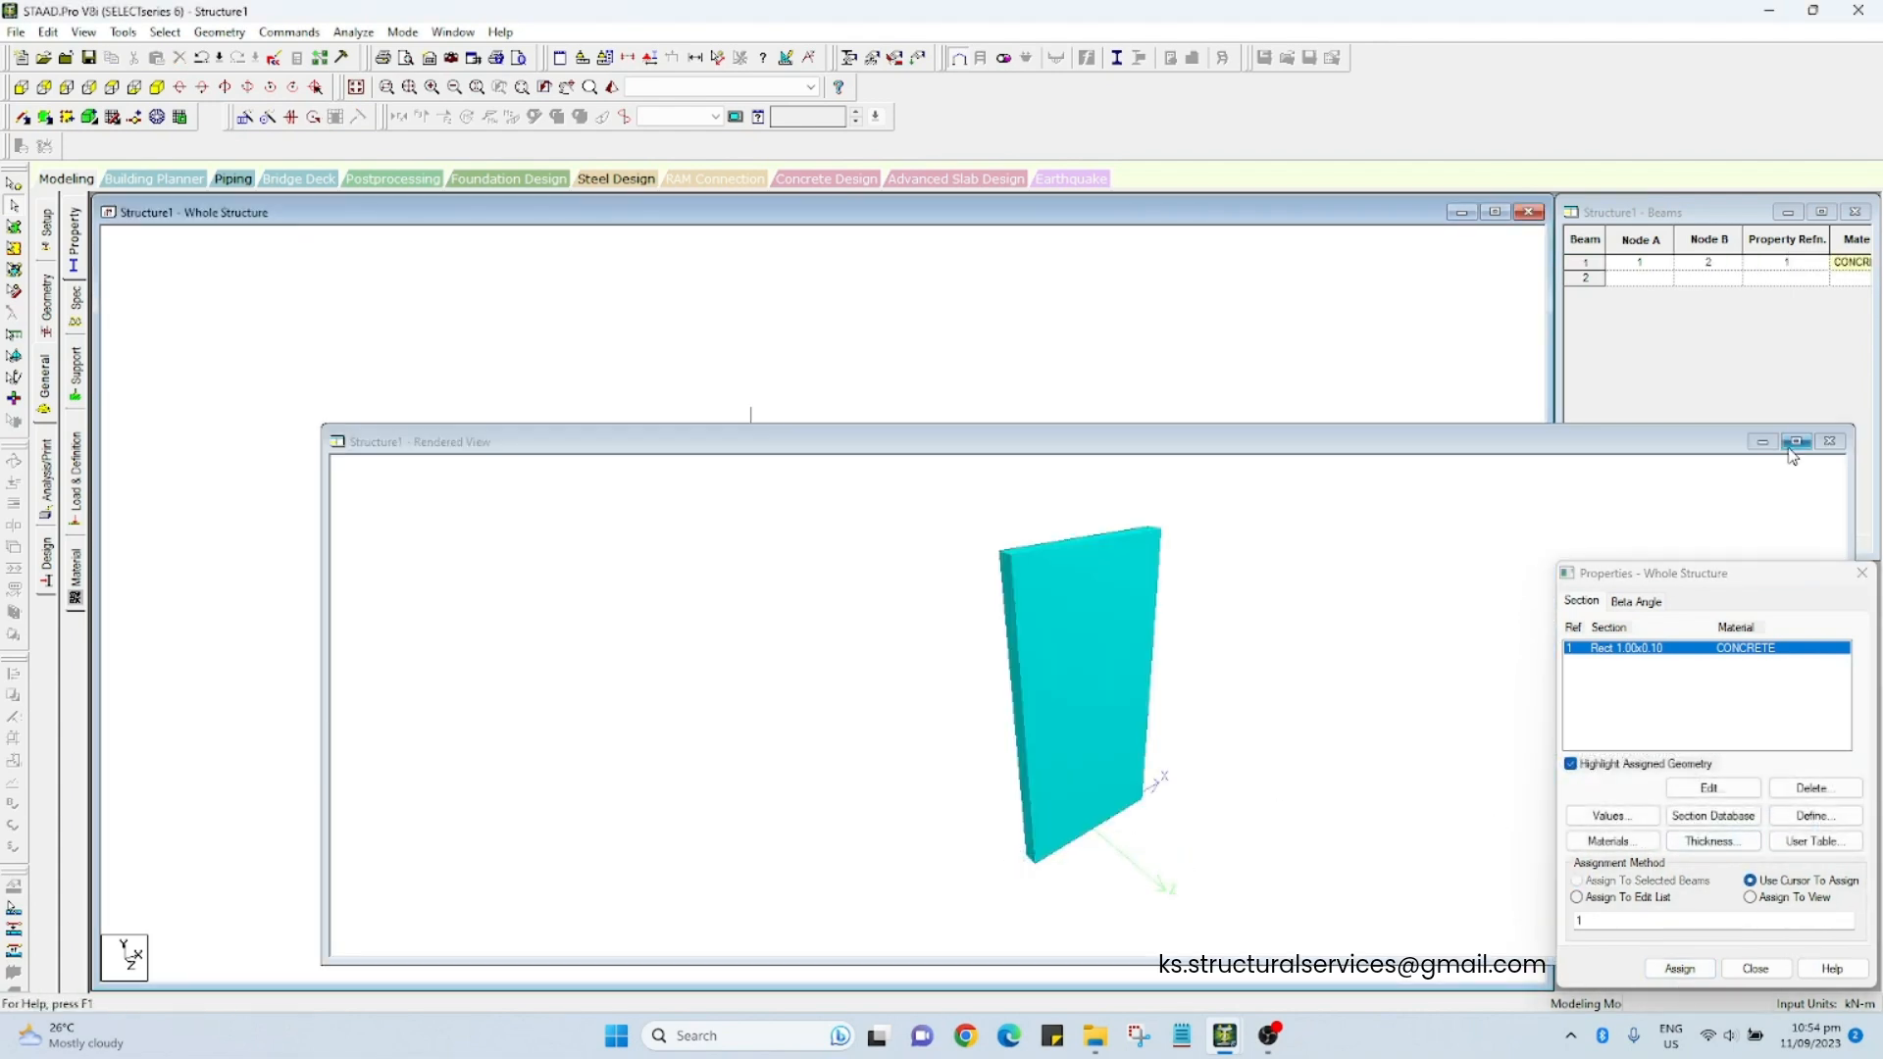
{"action": "left_click", "coordinate": [1796, 442]}
{"action": "left_click_drag", "start_coordinate": [1072, 558], "coordinate": [1083, 628]}
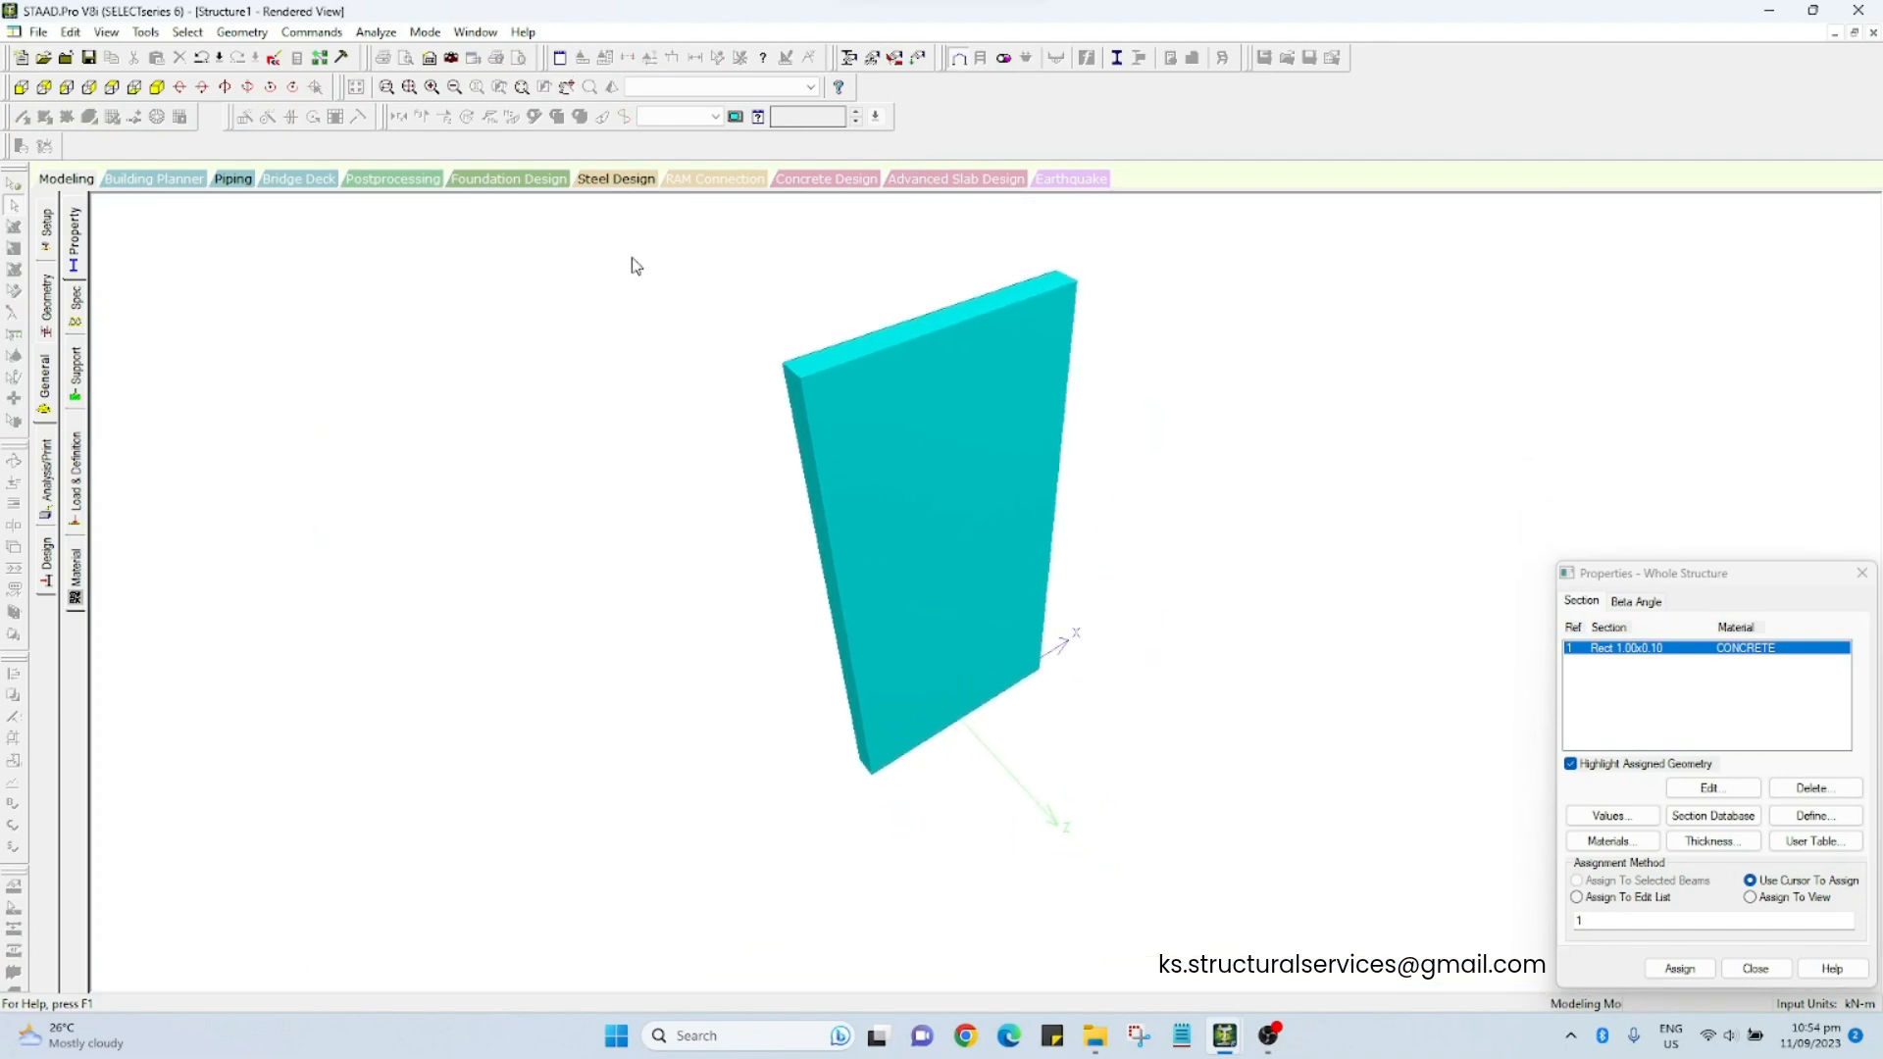
Step: Capture the rendered column in Snipping Tool, circle its X axis in red, and return to the model's wireframe view
{"action": "key", "text": "super+shift+s"}
{"action": "left_click_drag", "start_coordinate": [609, 215], "coordinate": [1407, 1004]}
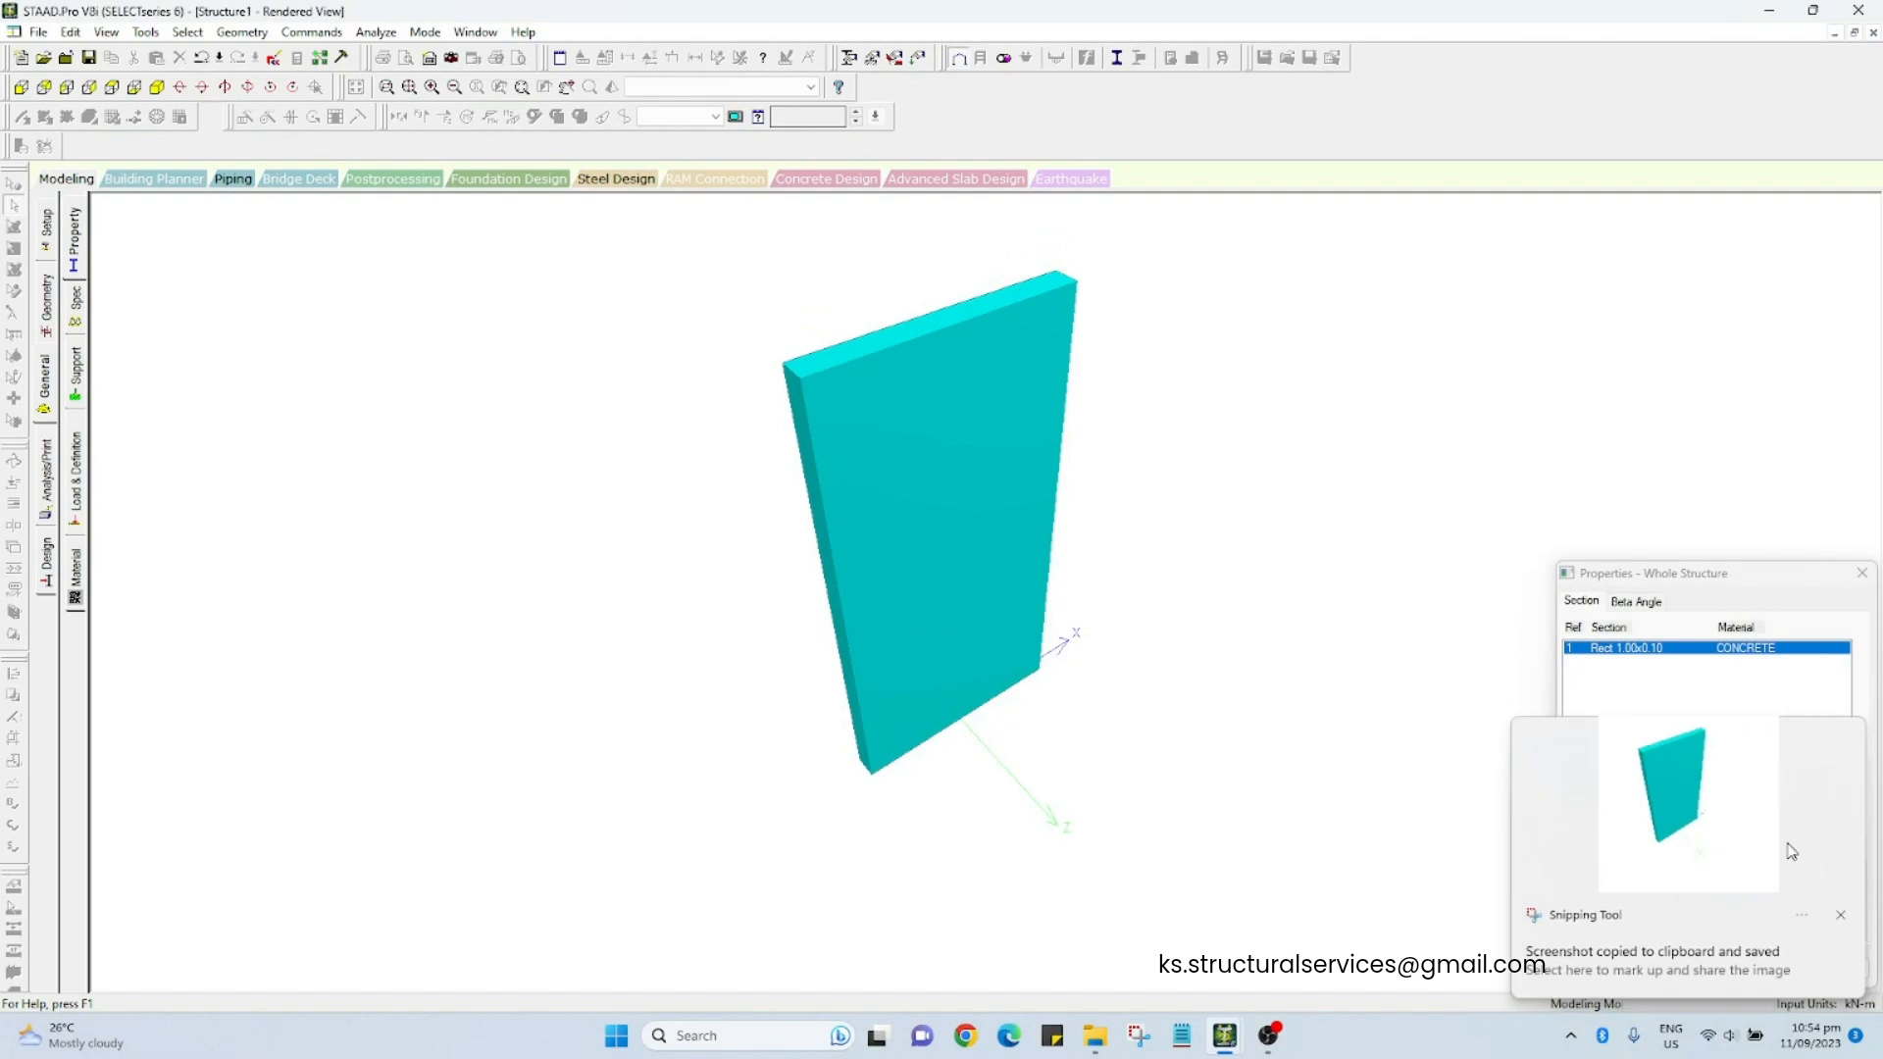
{"action": "left_click", "coordinate": [1756, 829]}
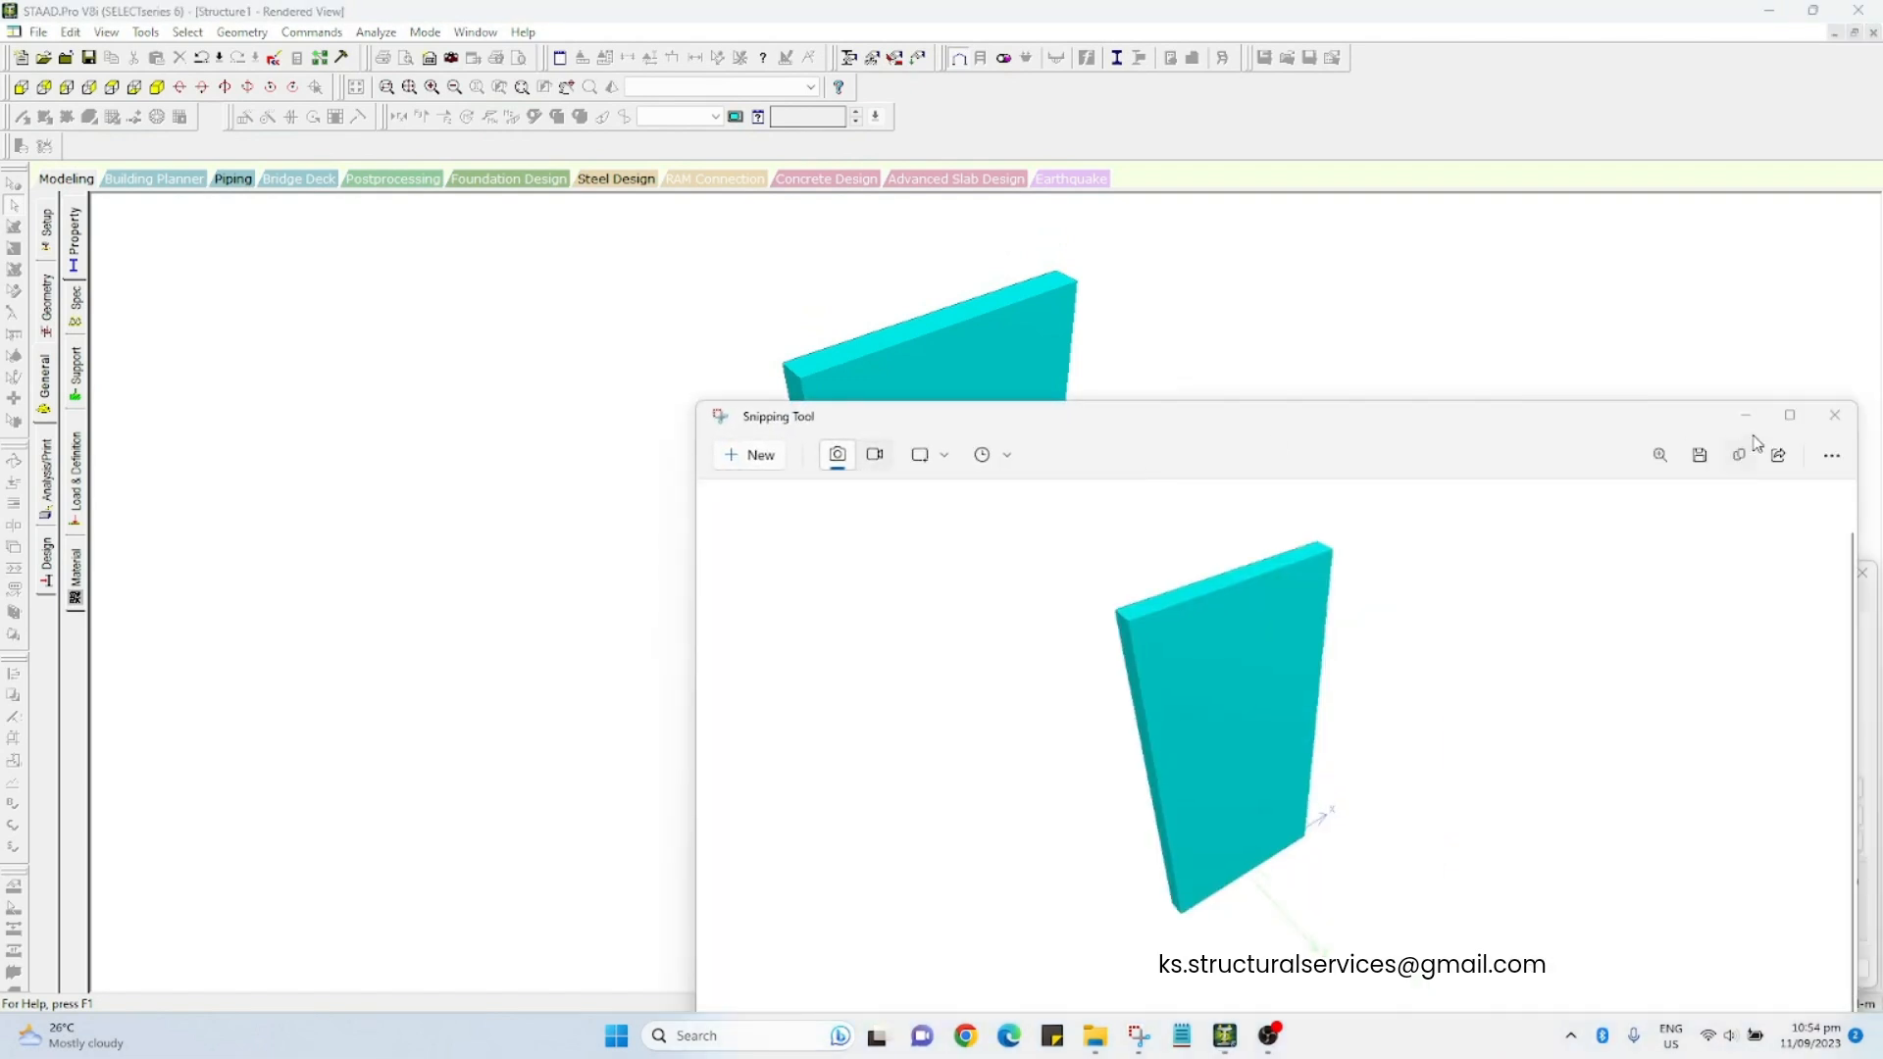
{"action": "left_click", "coordinate": [1790, 414]}
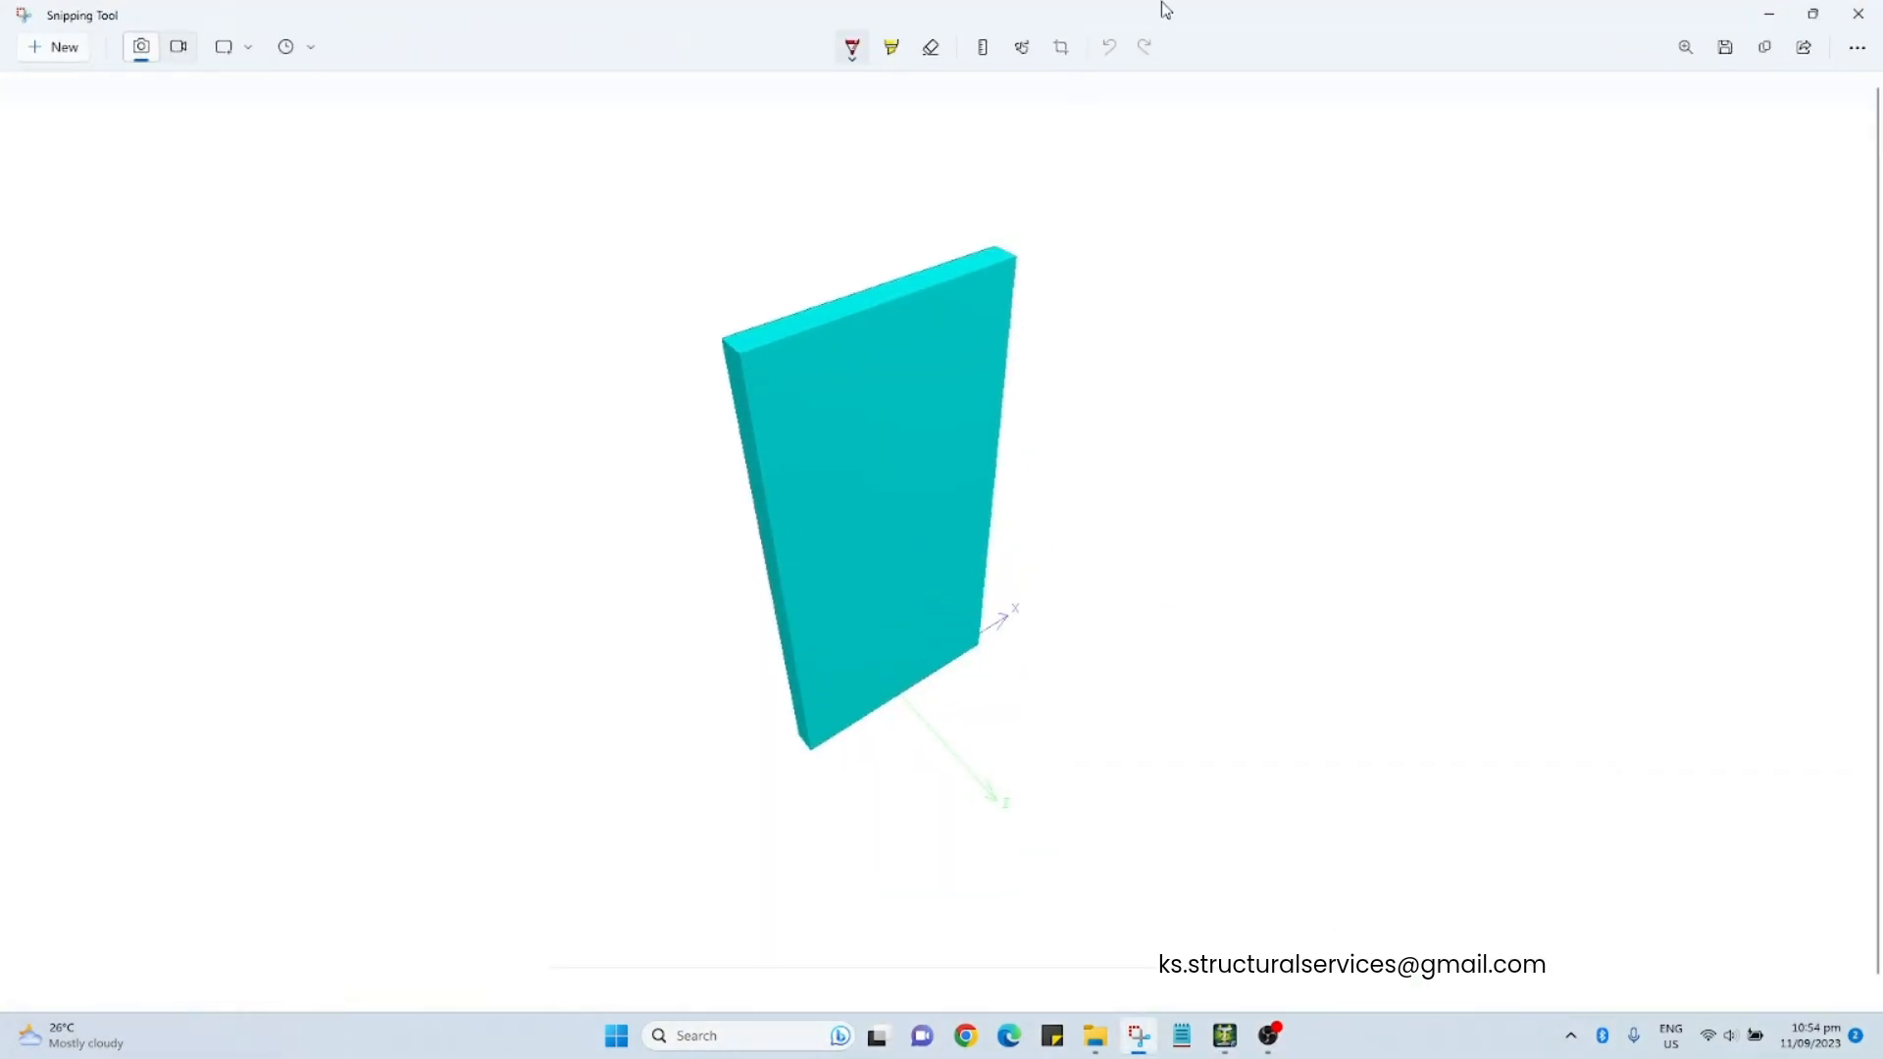
{"action": "double_click", "coordinate": [1165, 9]}
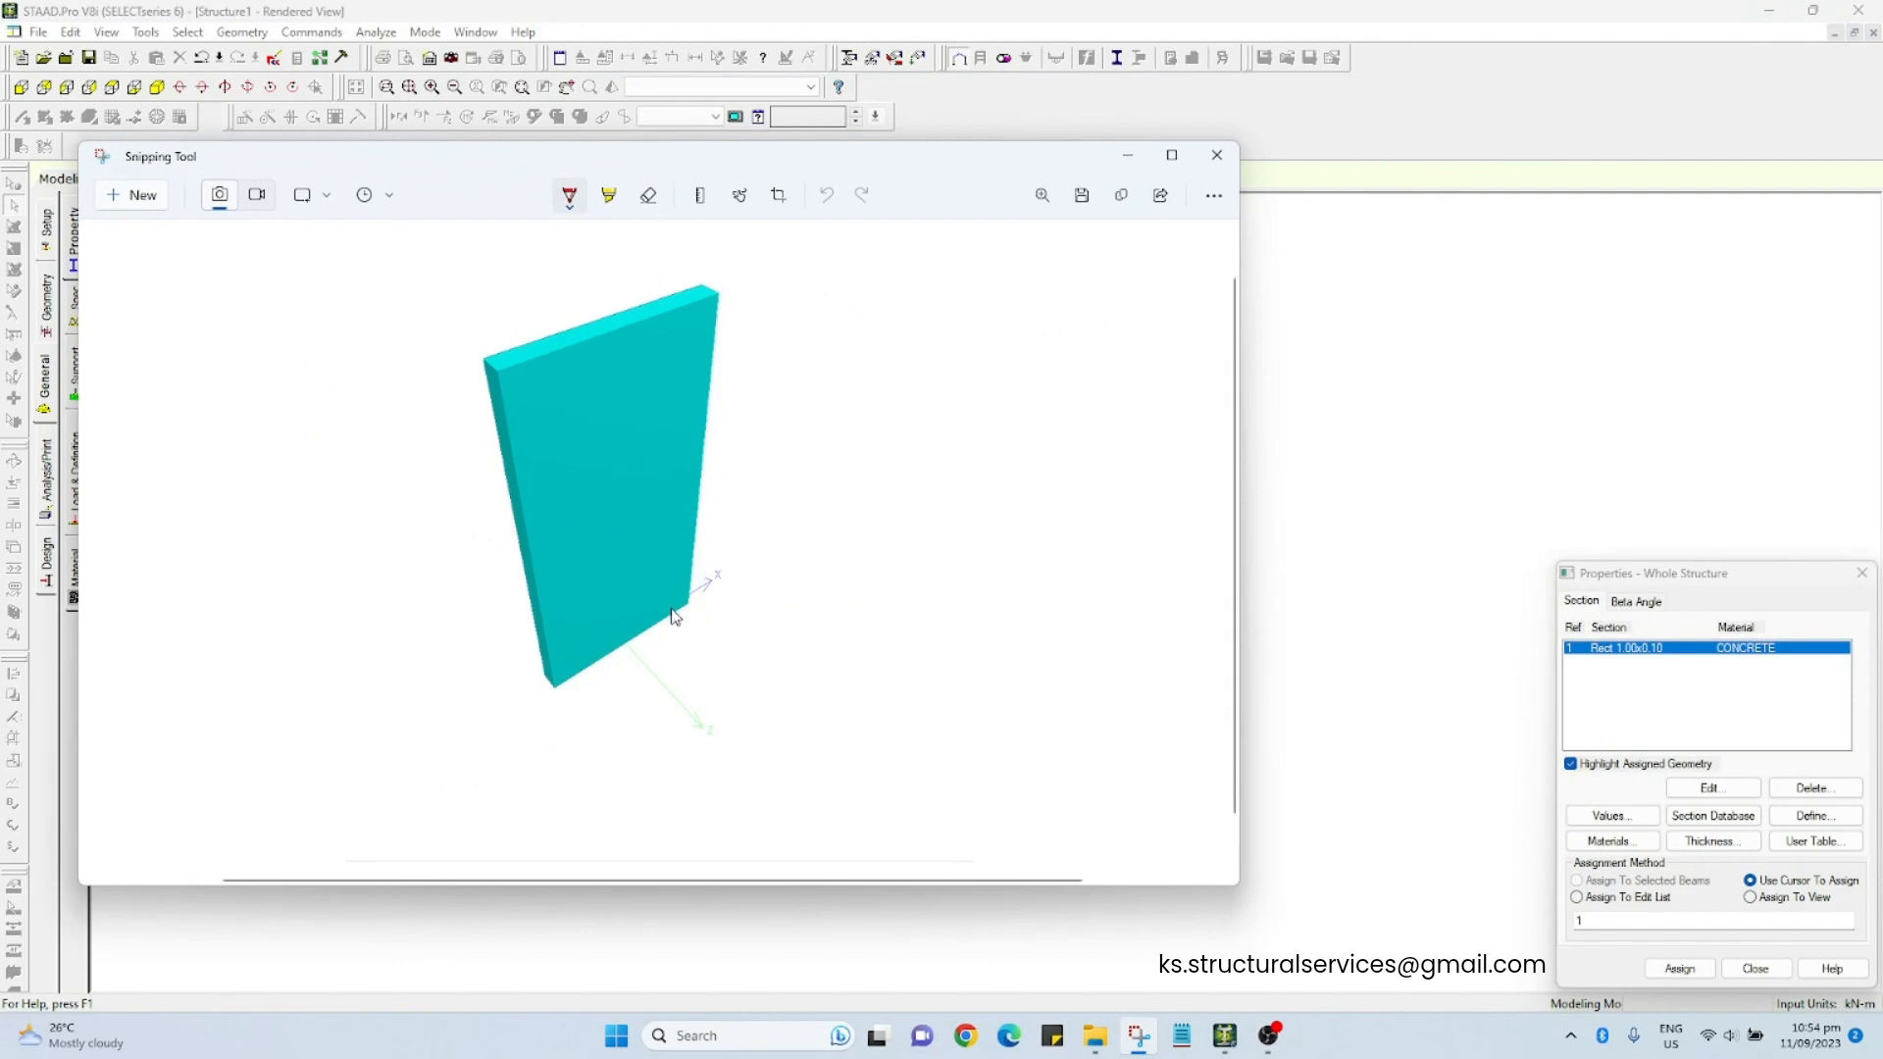
{"action": "mouse_move", "coordinate": [726, 569]}
{"action": "left_mouse_down"}
{"action": "mouse_move", "coordinate": [700, 579]}
{"action": "mouse_move", "coordinate": [744, 579]}
{"action": "mouse_move", "coordinate": [721, 567]}
{"action": "left_mouse_up"}
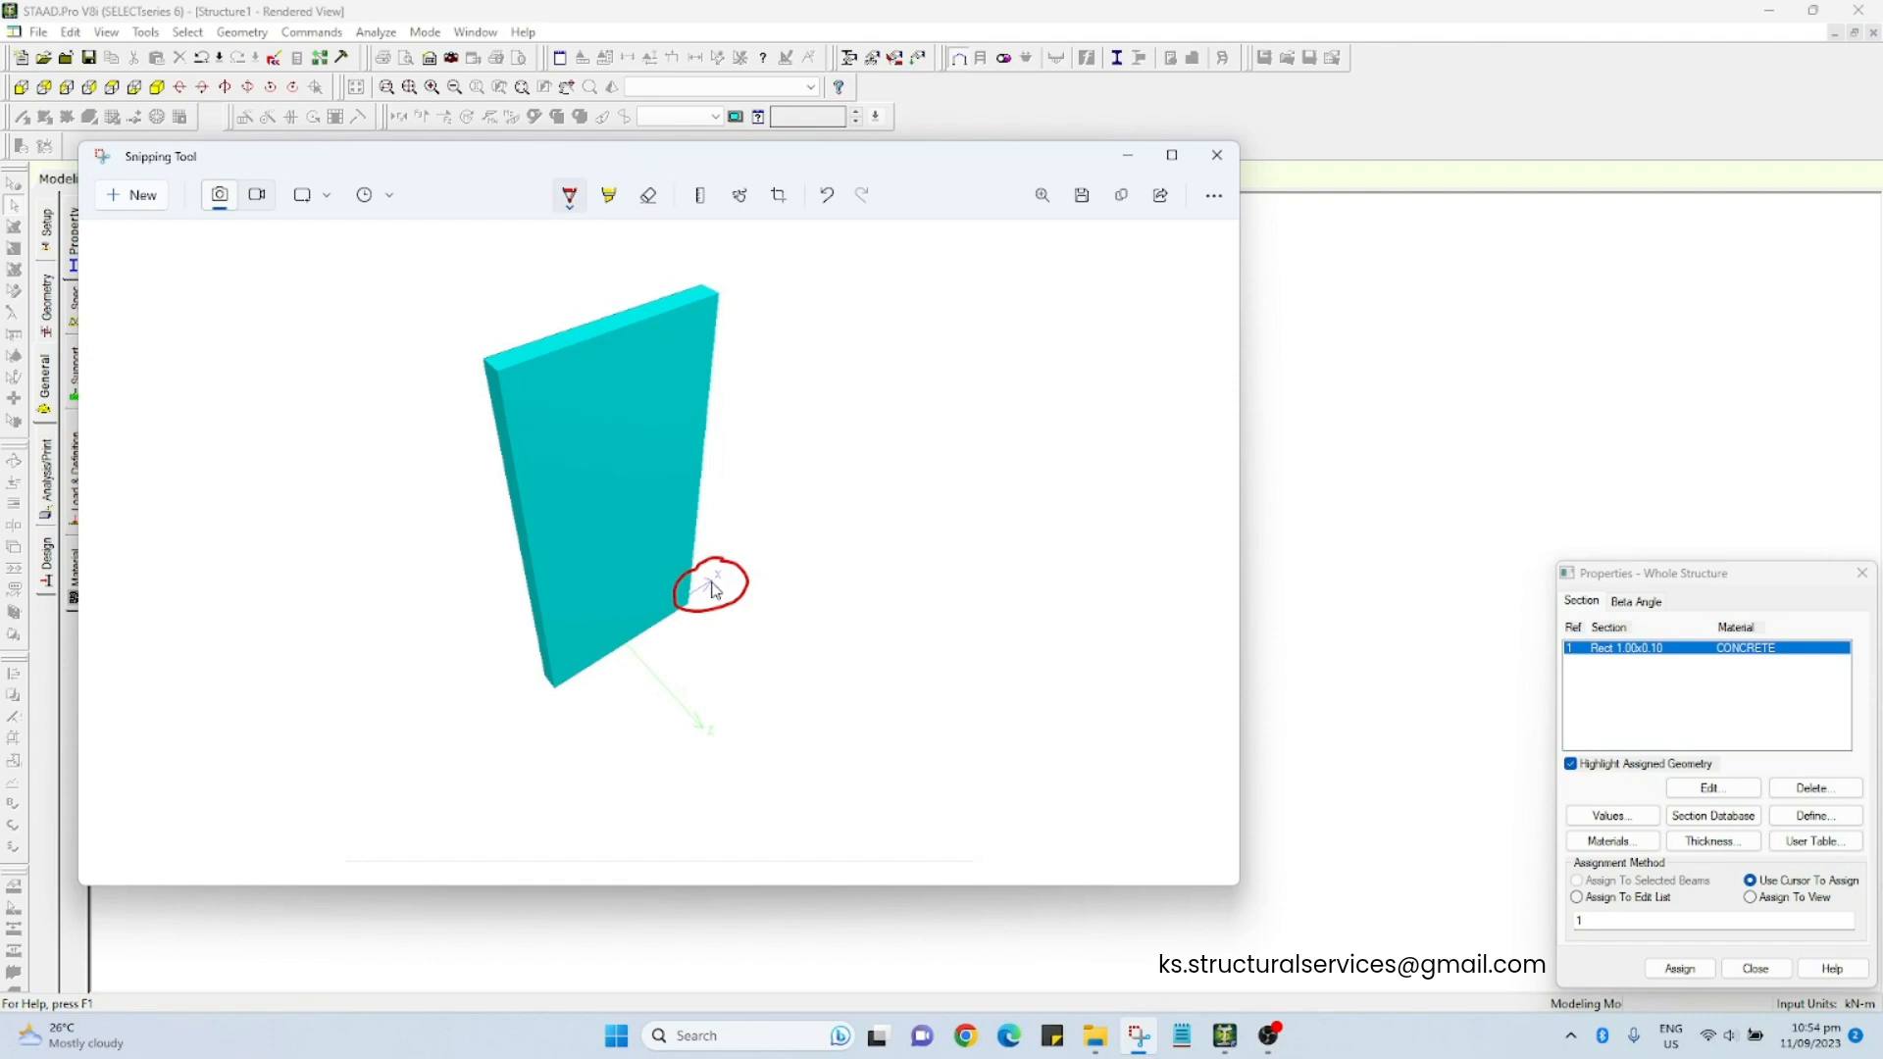
{"action": "left_click", "coordinate": [1128, 155]}
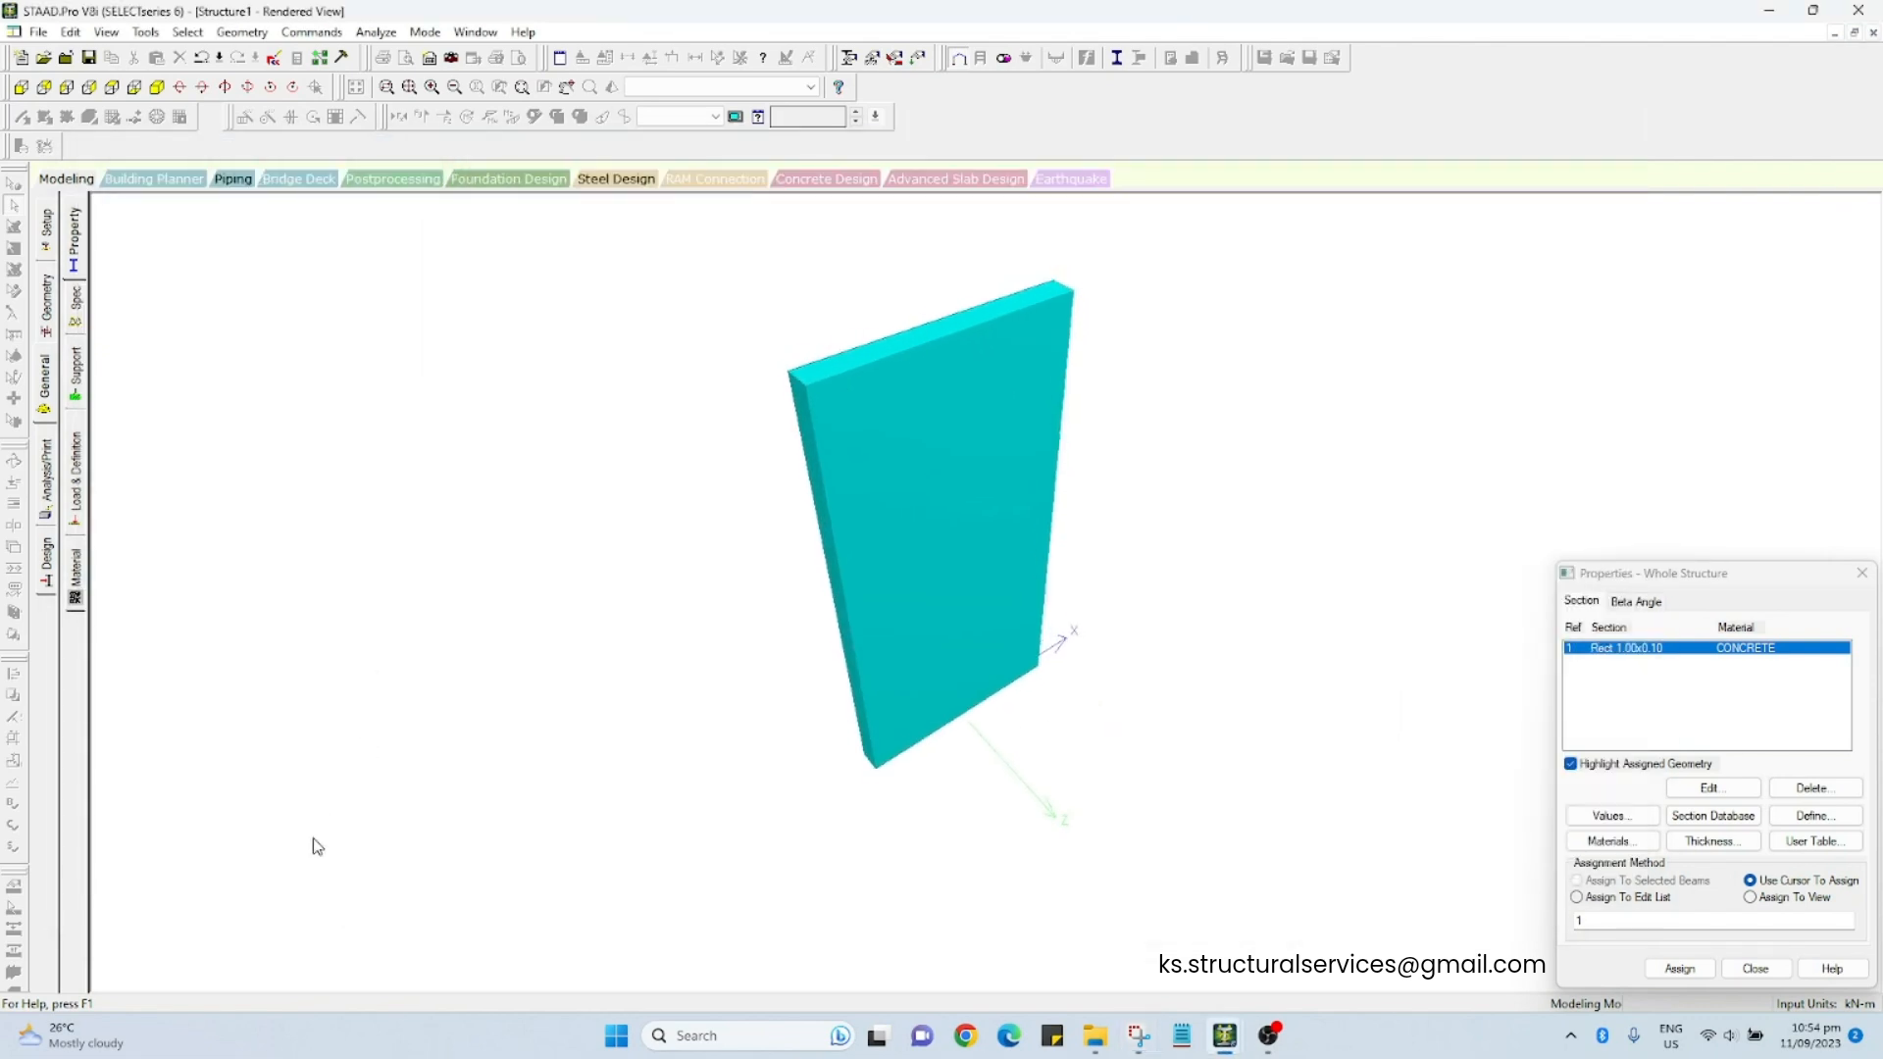
{"action": "left_click", "coordinate": [73, 180]}
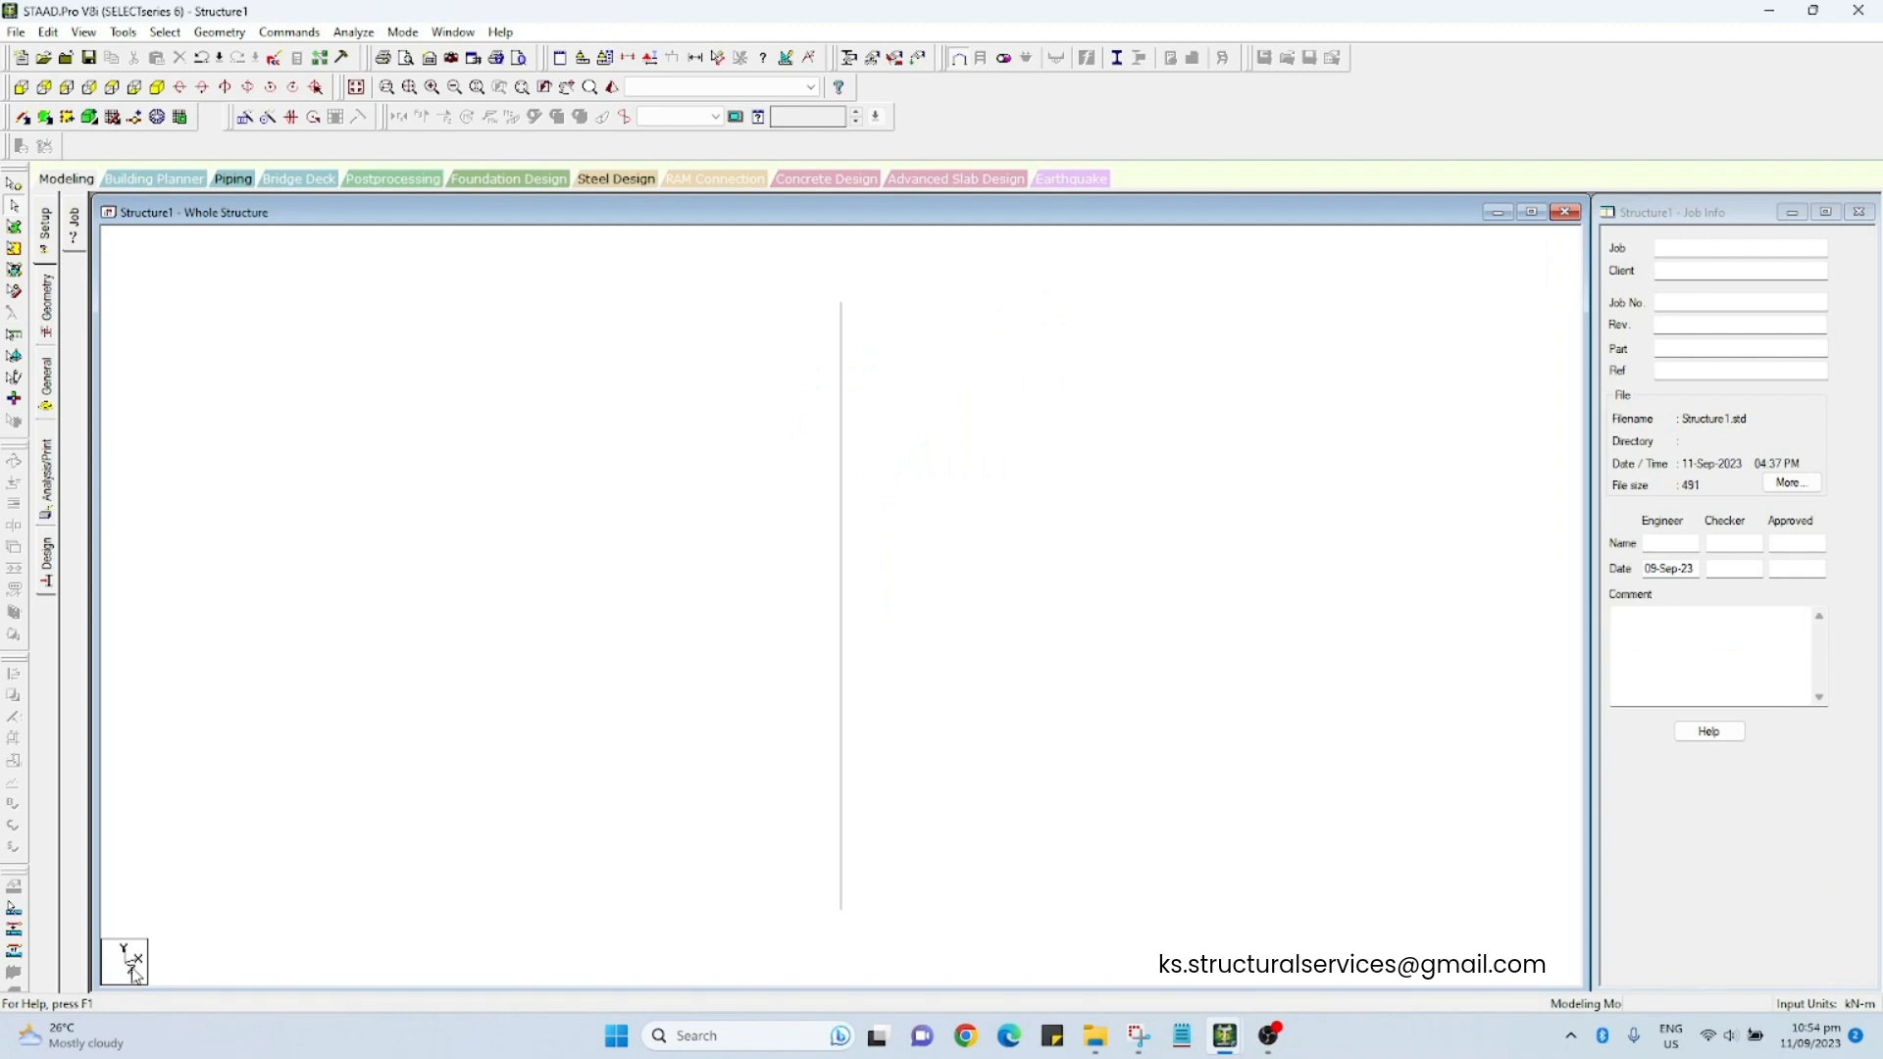
Step: Open the Rect 1.00x0.10 section's definition and place it beside the annotated column capture for comparison
{"action": "left_click", "coordinate": [1138, 1036]}
{"action": "left_click_drag", "start_coordinate": [1053, 152], "coordinate": [846, 165]}
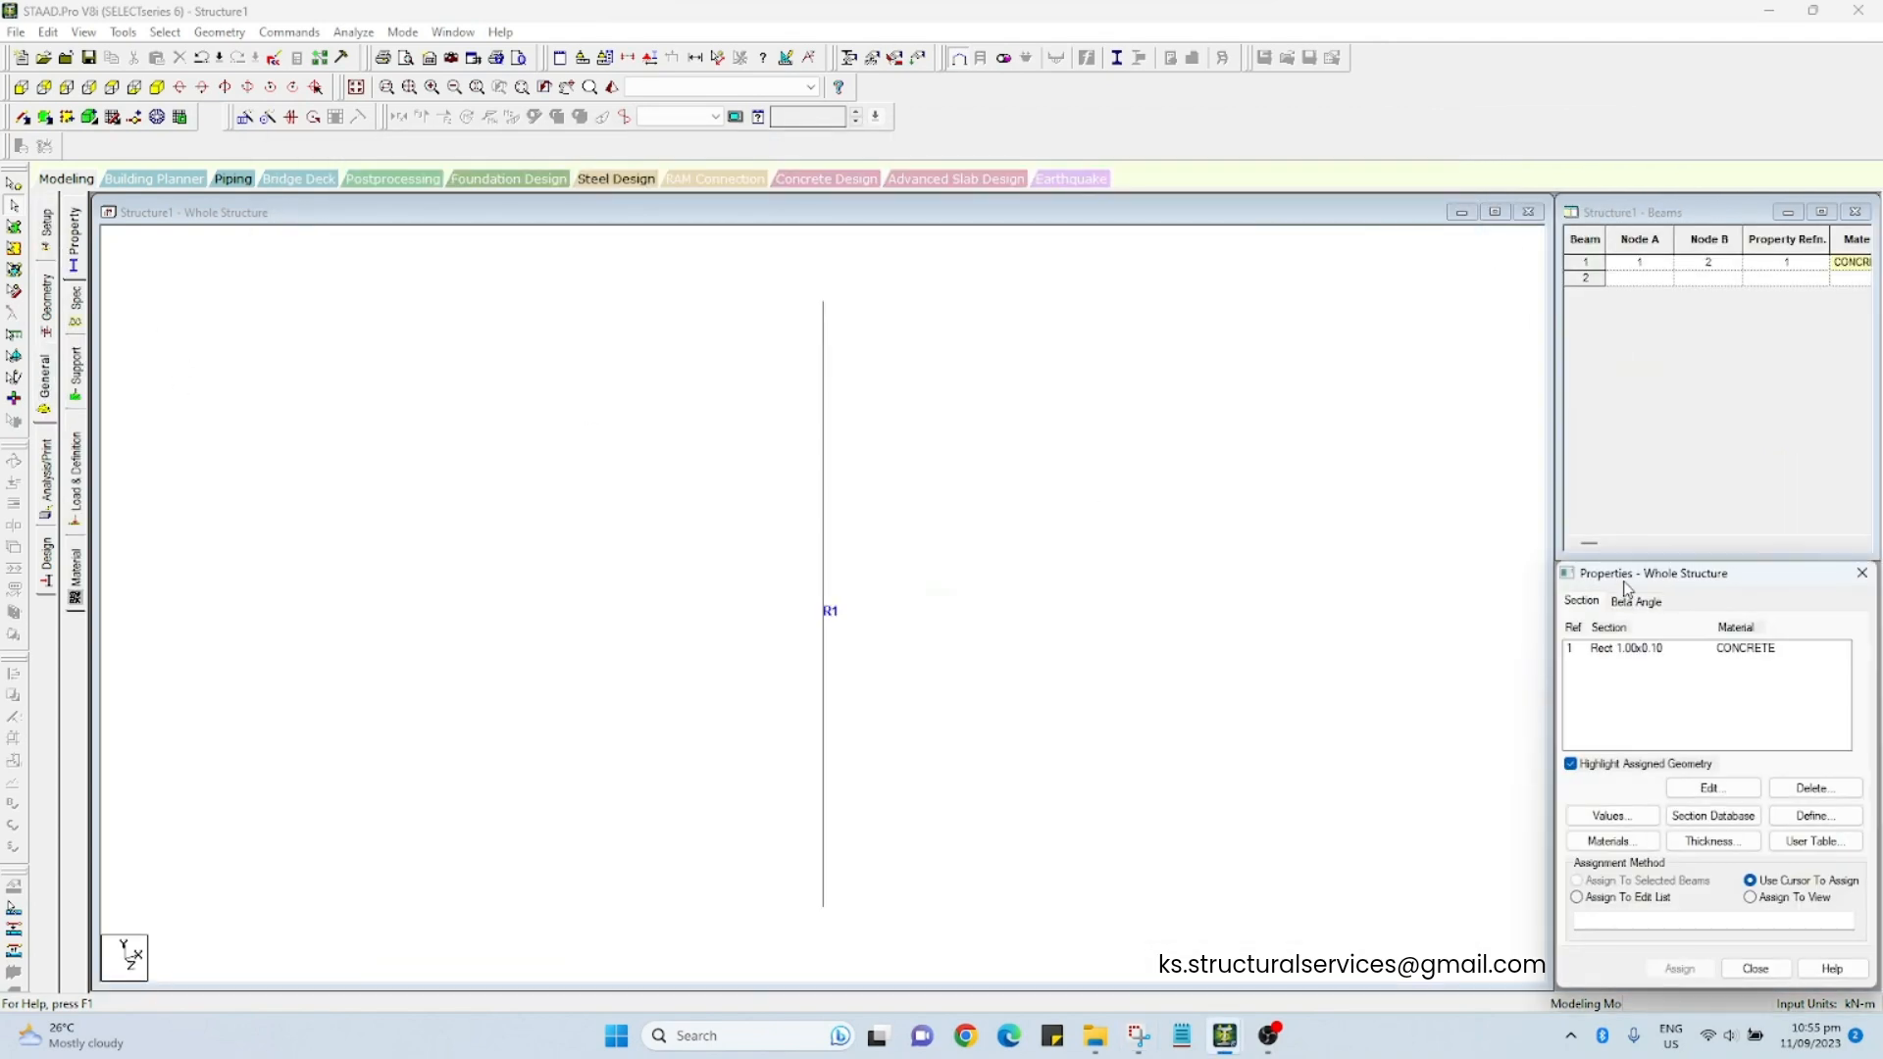
{"action": "double_click", "coordinate": [1595, 647]}
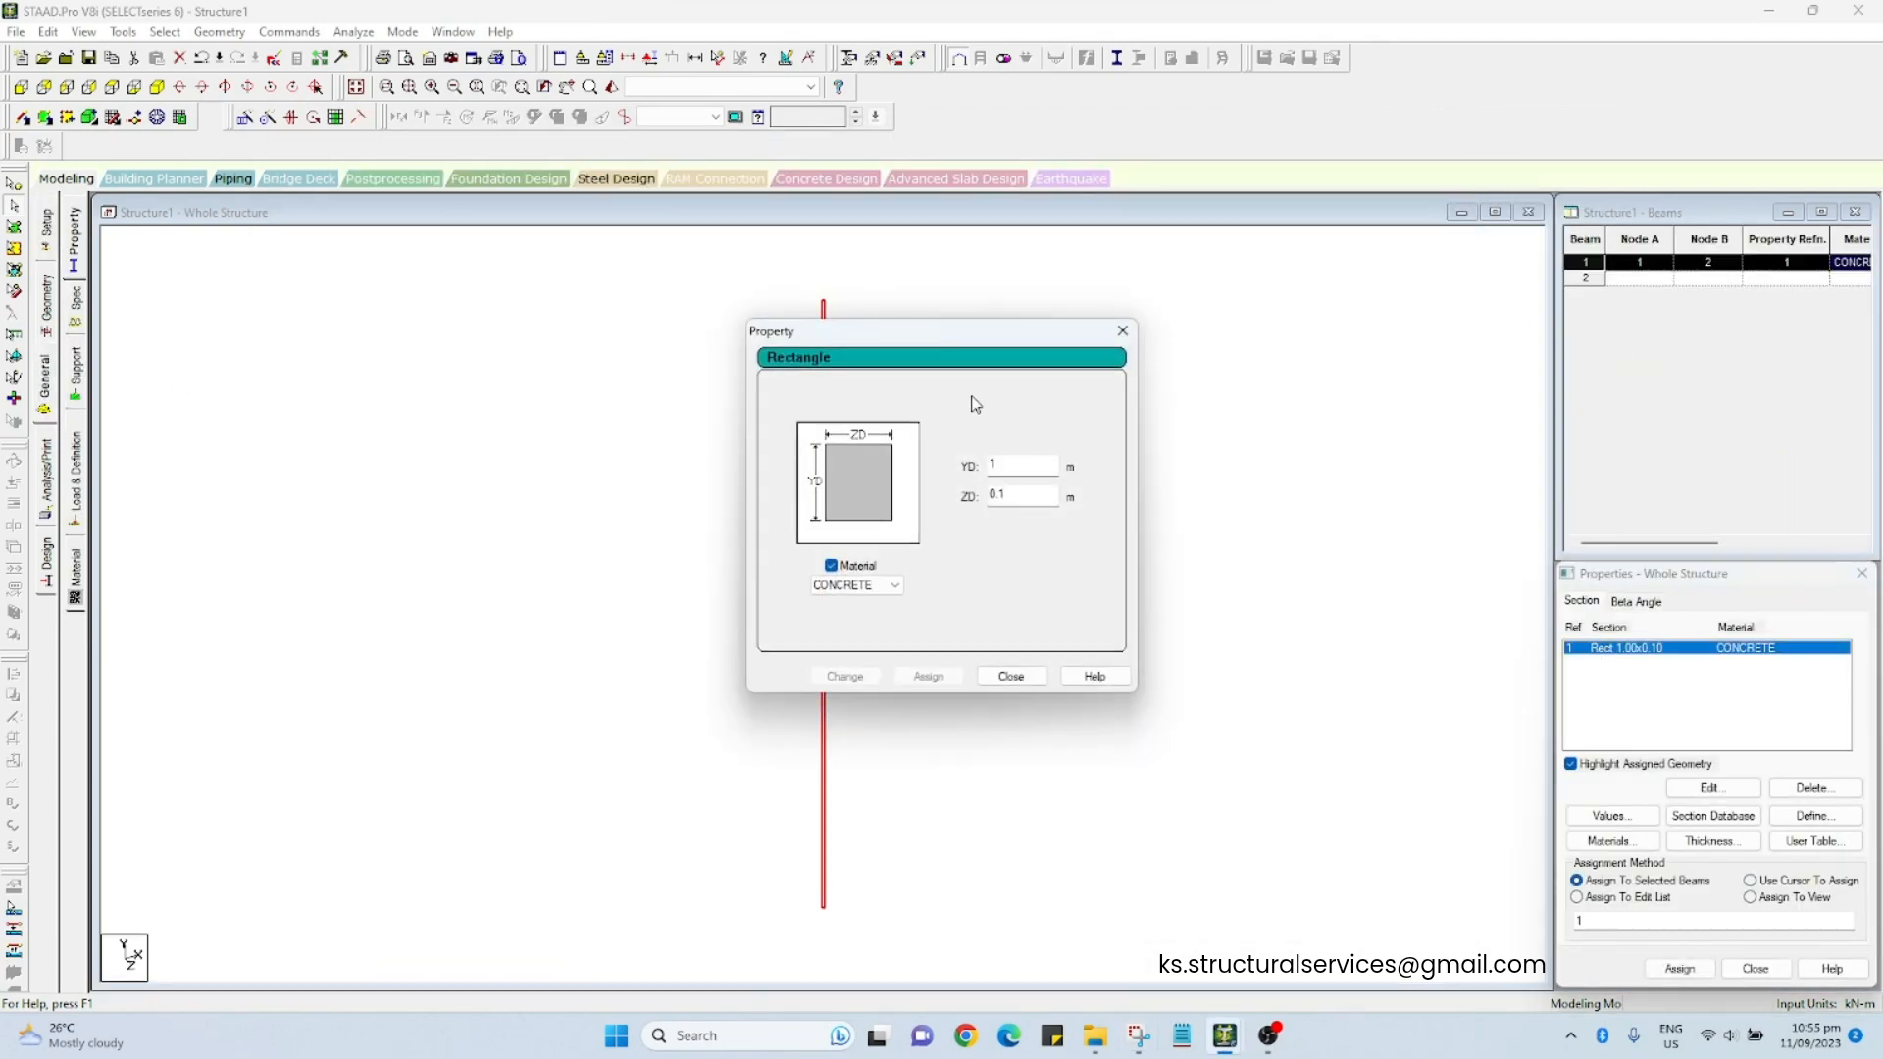
{"action": "left_click_drag", "start_coordinate": [949, 355], "coordinate": [1422, 355]}
{"action": "left_click", "coordinate": [1138, 1036]}
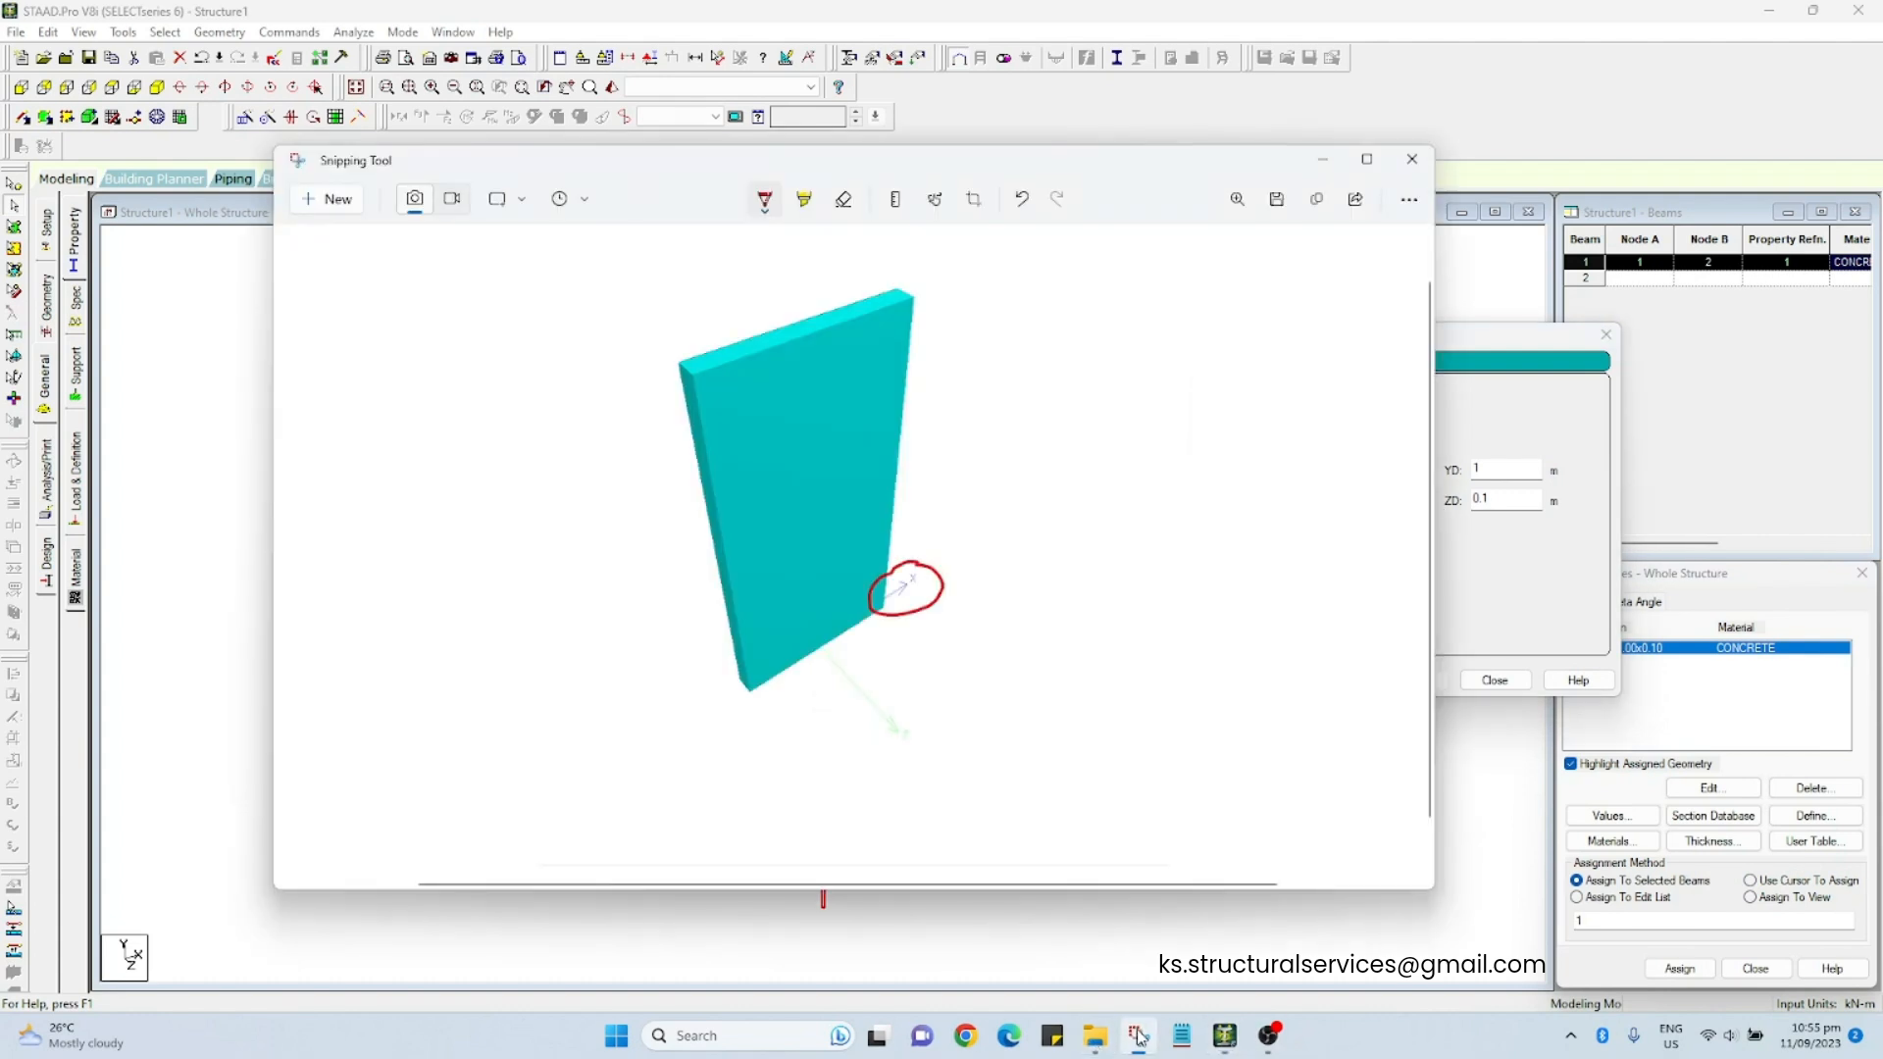
{"action": "left_click_drag", "start_coordinate": [1195, 166], "coordinate": [918, 144]}
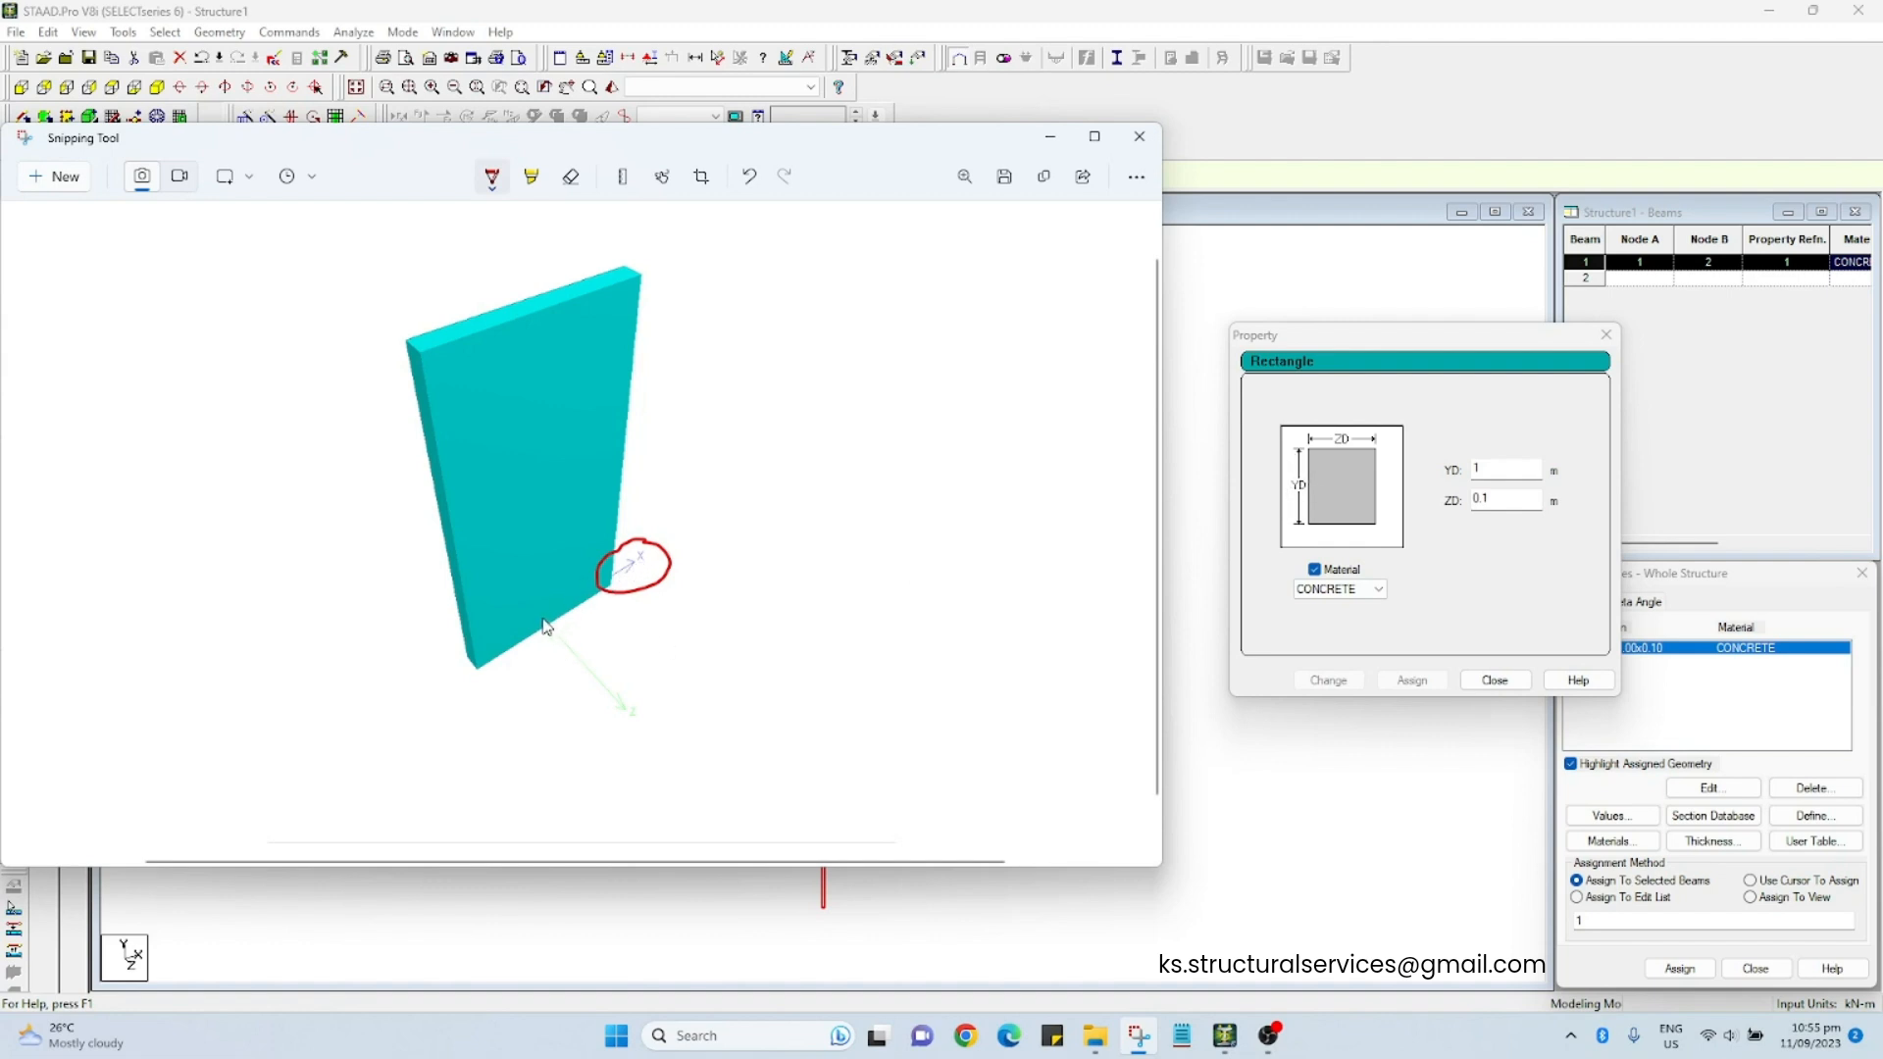
Step: Trace and label the X axis in red on the column capture, and mark the column's long side with a dimension line
{"action": "mouse_move", "coordinate": [546, 626]}
{"action": "left_mouse_down"}
{"action": "mouse_move", "coordinate": [629, 559]}
{"action": "mouse_move", "coordinate": [640, 581]}
{"action": "mouse_move", "coordinate": [585, 576]}
{"action": "left_mouse_up"}
{"action": "left_click_drag", "start_coordinate": [584, 560], "coordinate": [567, 577]}
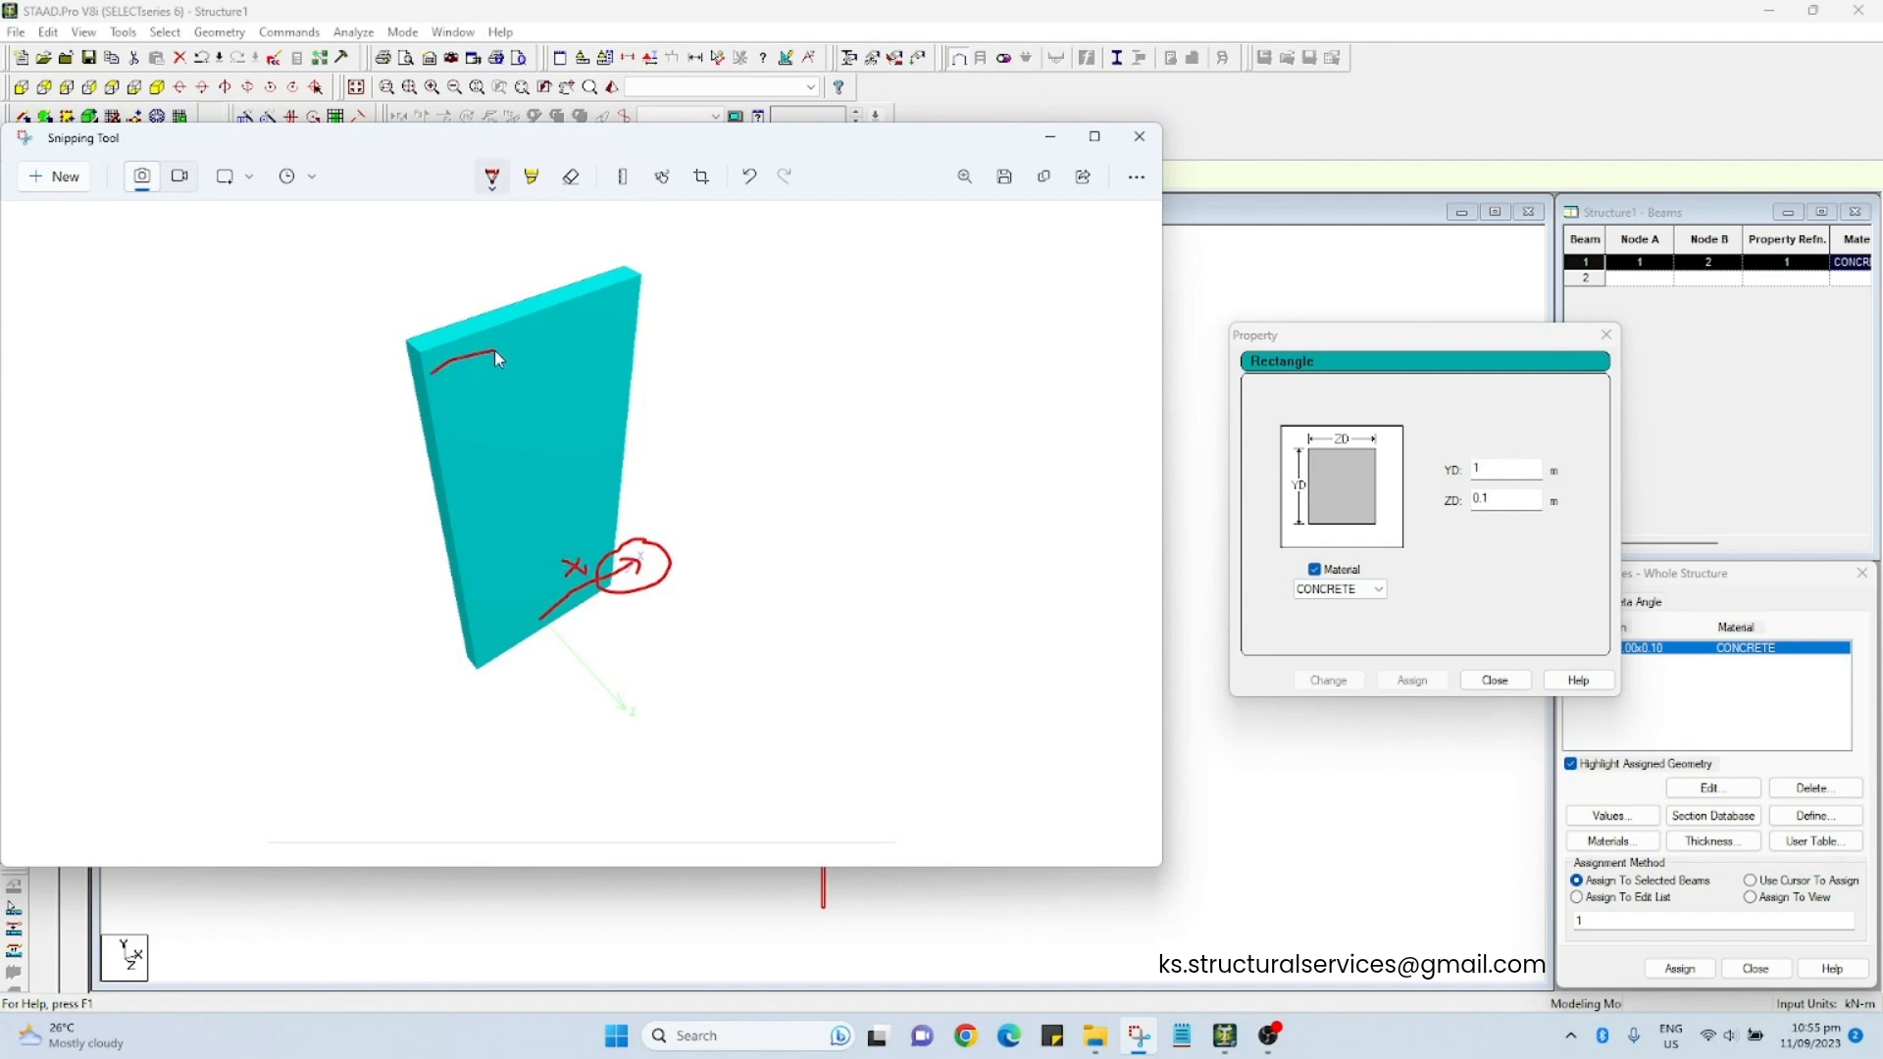
{"action": "left_click_drag", "start_coordinate": [629, 309], "coordinate": [633, 320]}
{"action": "left_click", "coordinate": [1470, 507]}
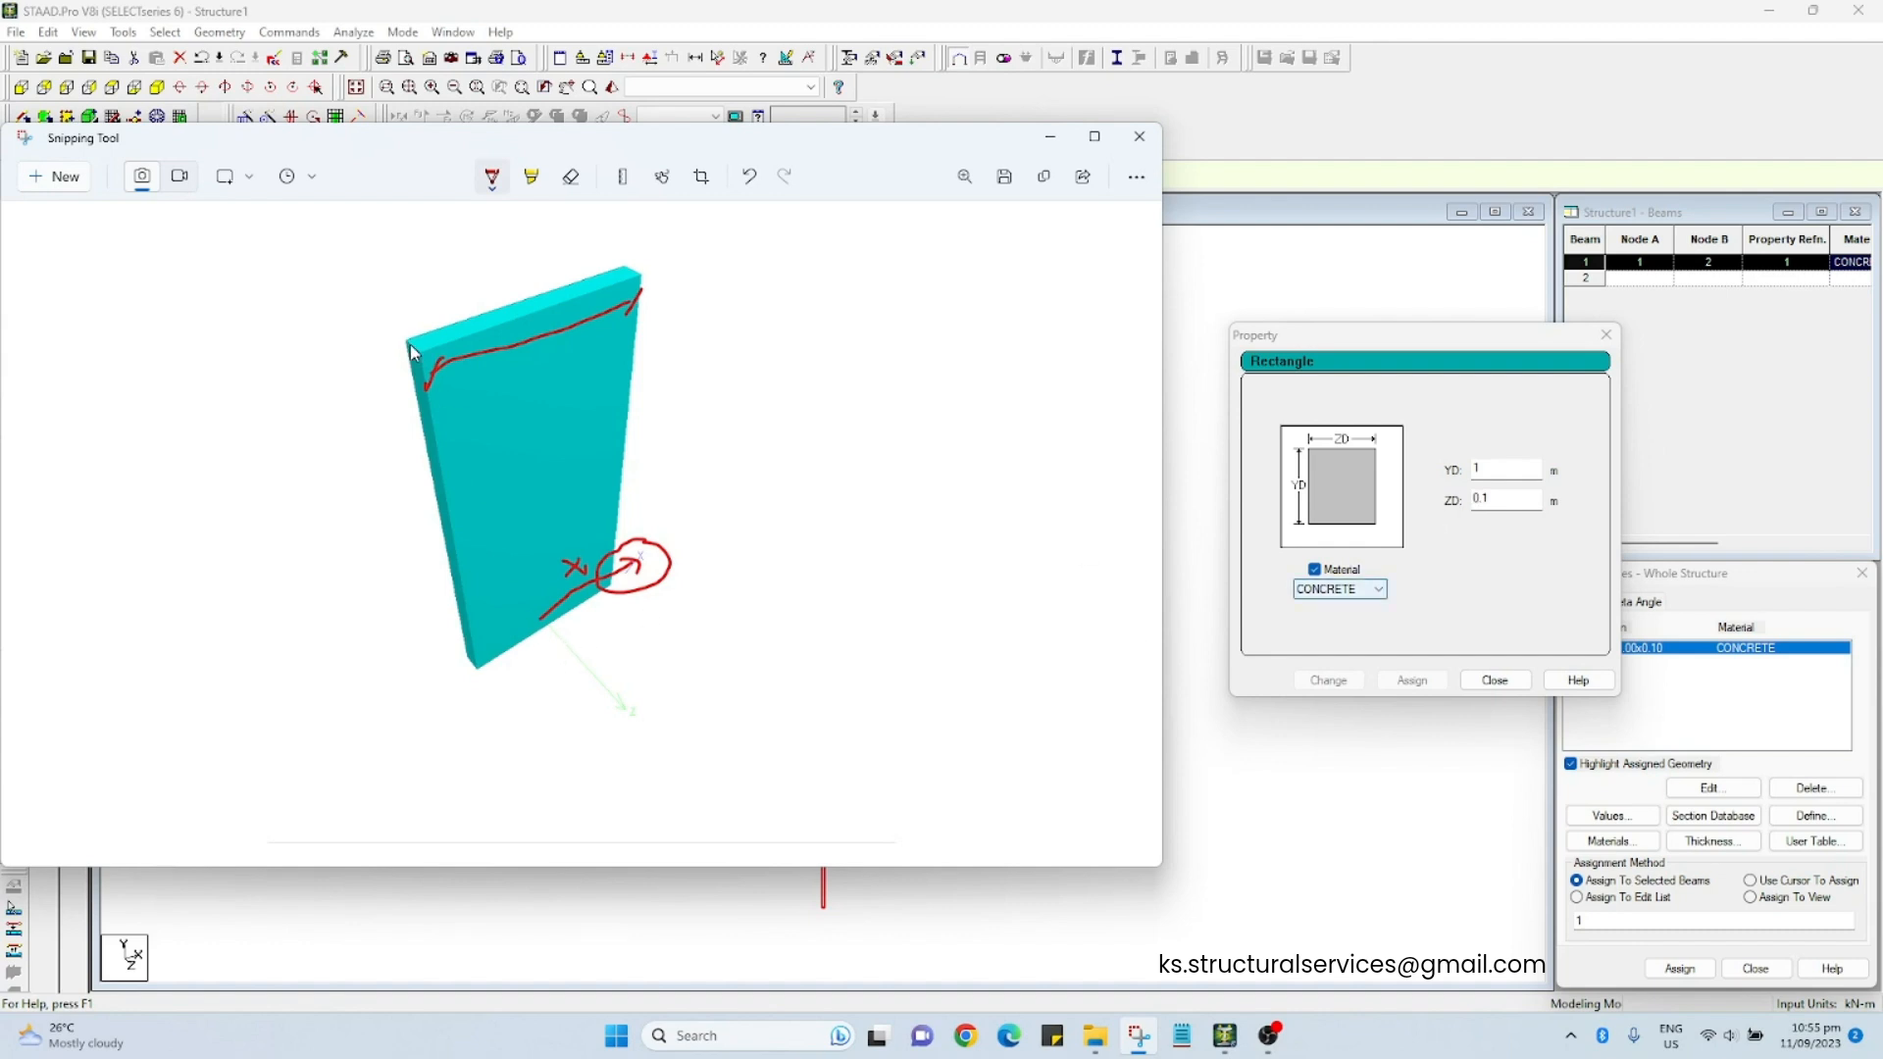
Step: Trace and label the Z axis in red and mark the column's short side as 0.1
{"action": "mouse_move", "coordinate": [512, 588]}
{"action": "left_mouse_down"}
{"action": "mouse_move", "coordinate": [622, 706]}
{"action": "mouse_move", "coordinate": [642, 693]}
{"action": "mouse_move", "coordinate": [603, 671]}
{"action": "mouse_move", "coordinate": [610, 650]}
{"action": "left_mouse_up"}
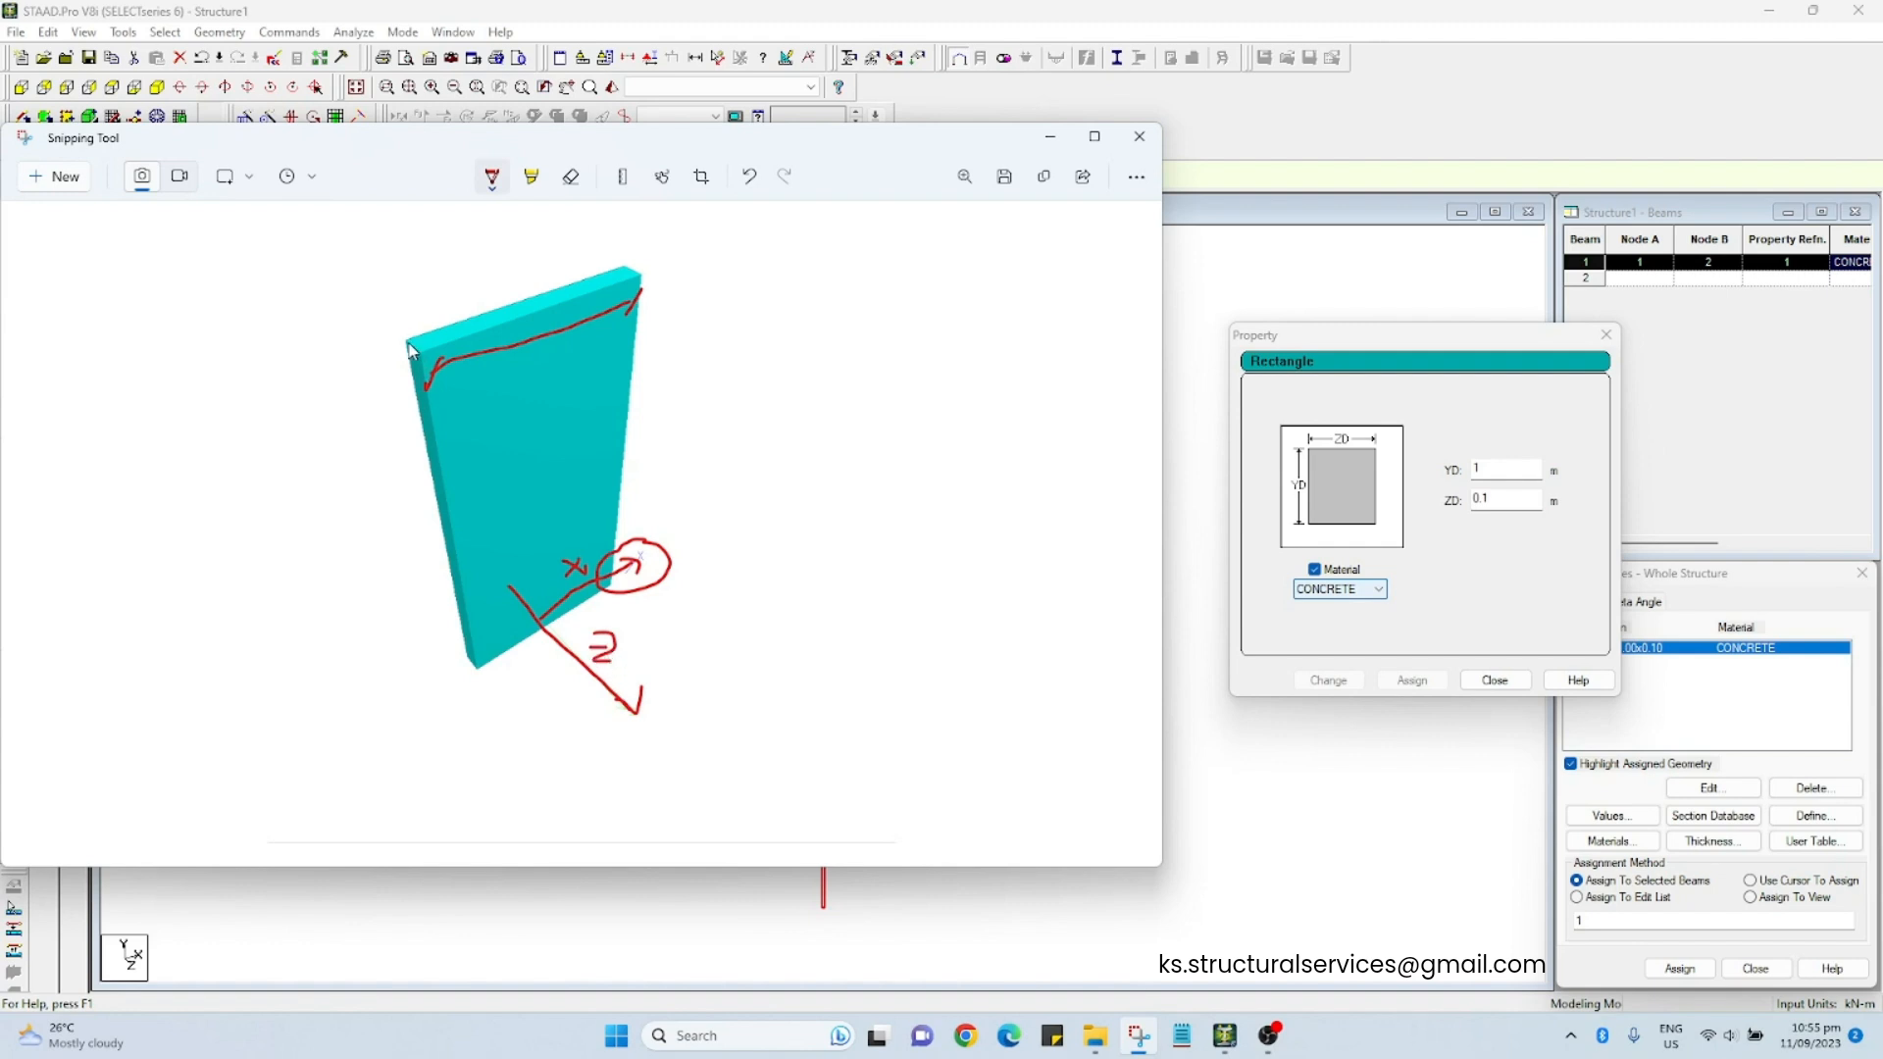
{"action": "mouse_move", "coordinate": [402, 329]}
{"action": "left_mouse_down"}
{"action": "mouse_move", "coordinate": [378, 360]}
{"action": "mouse_move", "coordinate": [392, 372]}
{"action": "left_mouse_up"}
{"action": "left_click", "coordinate": [388, 368]}
Step: Sketch a rectangular section beside the captured column, labelling its height 0.5 and its width 0.3
{"action": "mouse_move", "coordinate": [854, 306]}
{"action": "left_mouse_down"}
{"action": "mouse_move", "coordinate": [1021, 473]}
{"action": "mouse_move", "coordinate": [1018, 292]}
{"action": "mouse_move", "coordinate": [1004, 493]}
{"action": "mouse_move", "coordinate": [913, 499]}
{"action": "mouse_move", "coordinate": [951, 516]}
{"action": "mouse_move", "coordinate": [946, 536]}
{"action": "left_mouse_up"}
{"action": "left_click", "coordinate": [928, 528]}
{"action": "mouse_move", "coordinate": [768, 372]}
{"action": "left_mouse_down"}
{"action": "mouse_move", "coordinate": [809, 420]}
{"action": "mouse_move", "coordinate": [827, 371]}
{"action": "left_mouse_up"}
{"action": "left_click", "coordinate": [791, 408]}
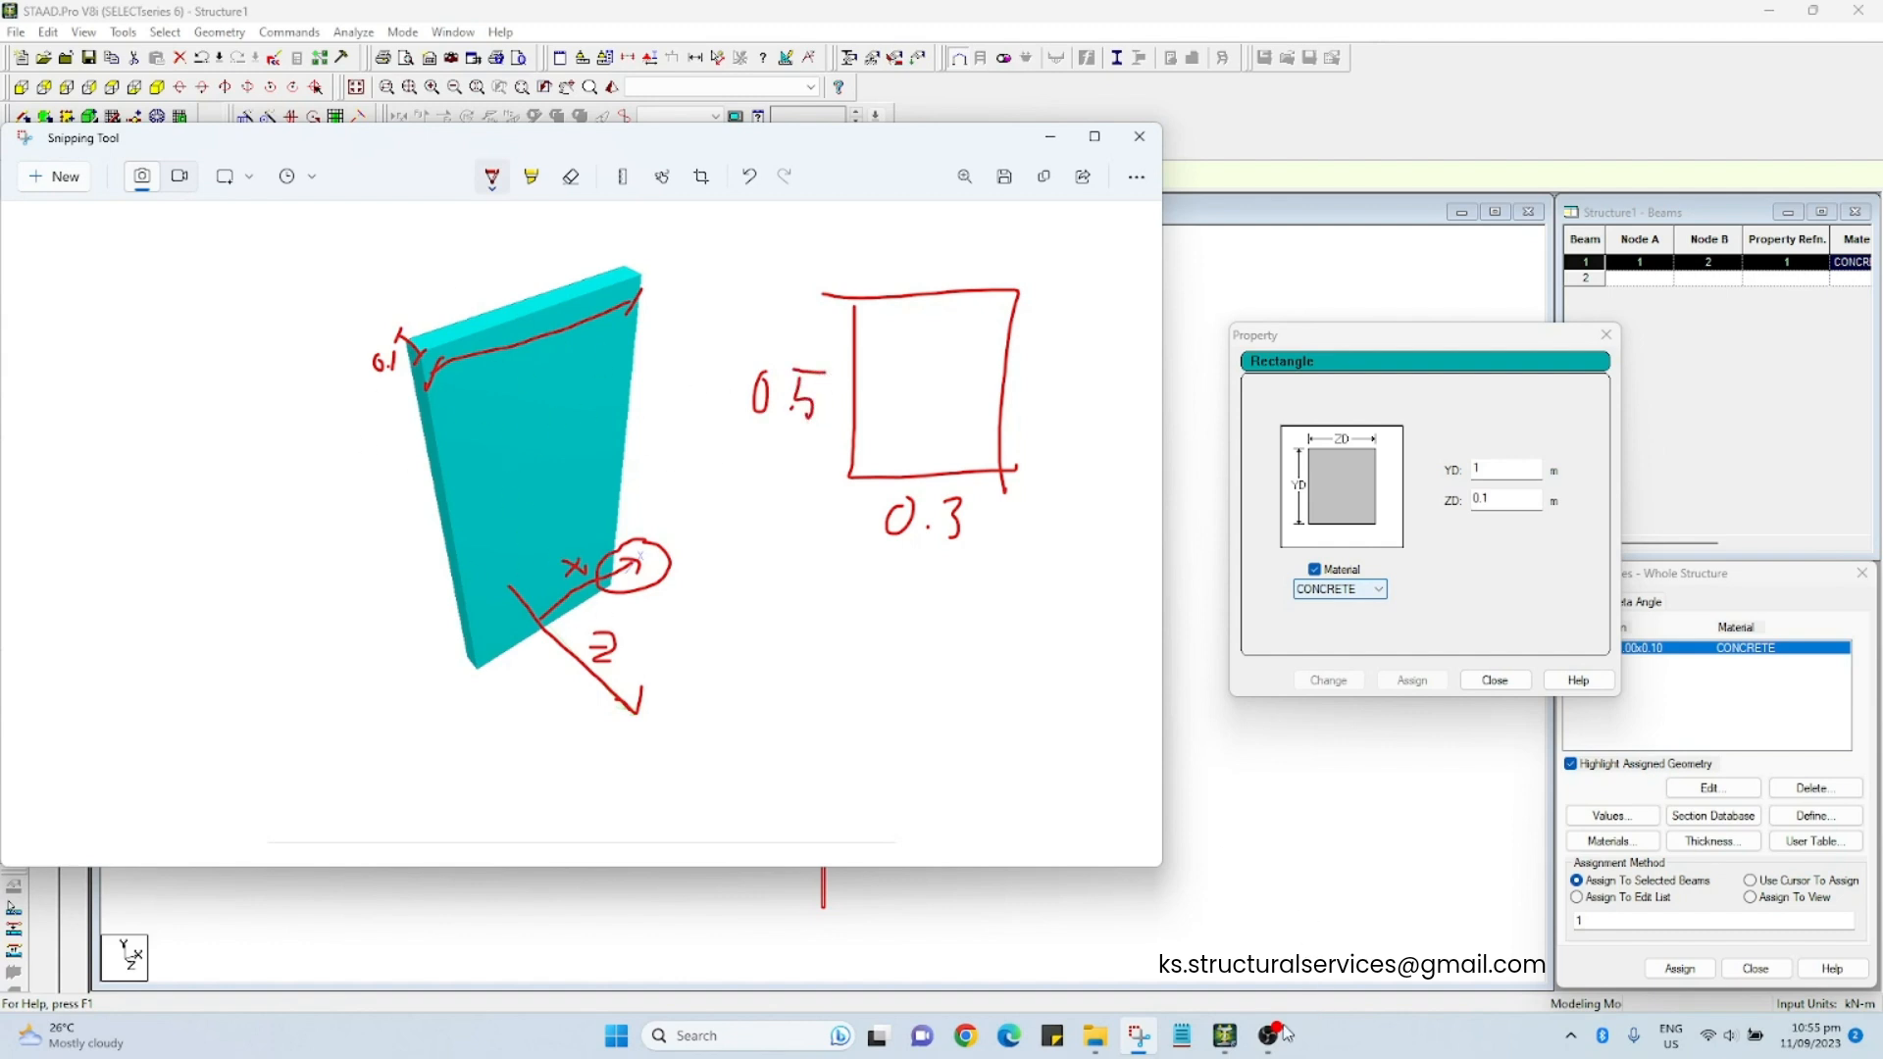
Step: Switch to the sample model, set YD of the Rect 0.30x0.30 column section to 0.5 m, and close the section definition
{"action": "mouse_move", "coordinate": [1225, 1036]}
{"action": "left_click", "coordinate": [902, 956]}
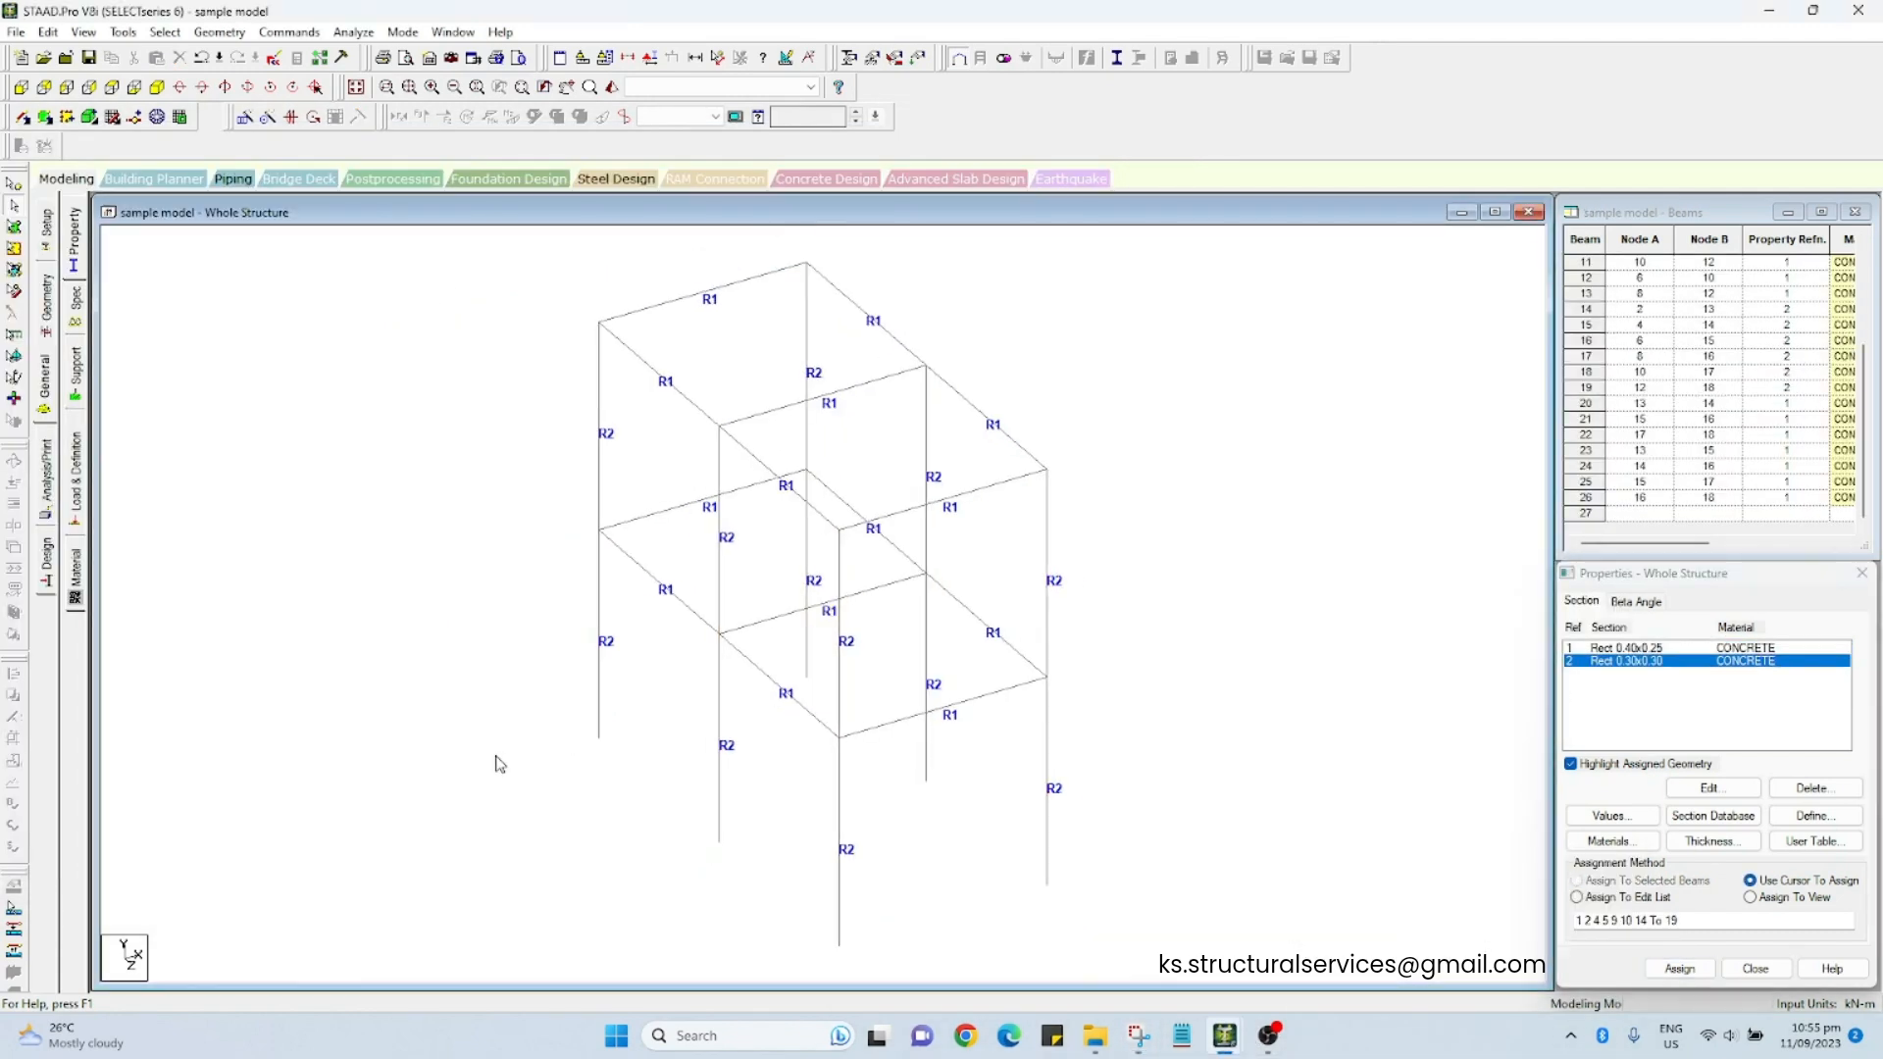
{"action": "double_click", "coordinate": [1619, 663]}
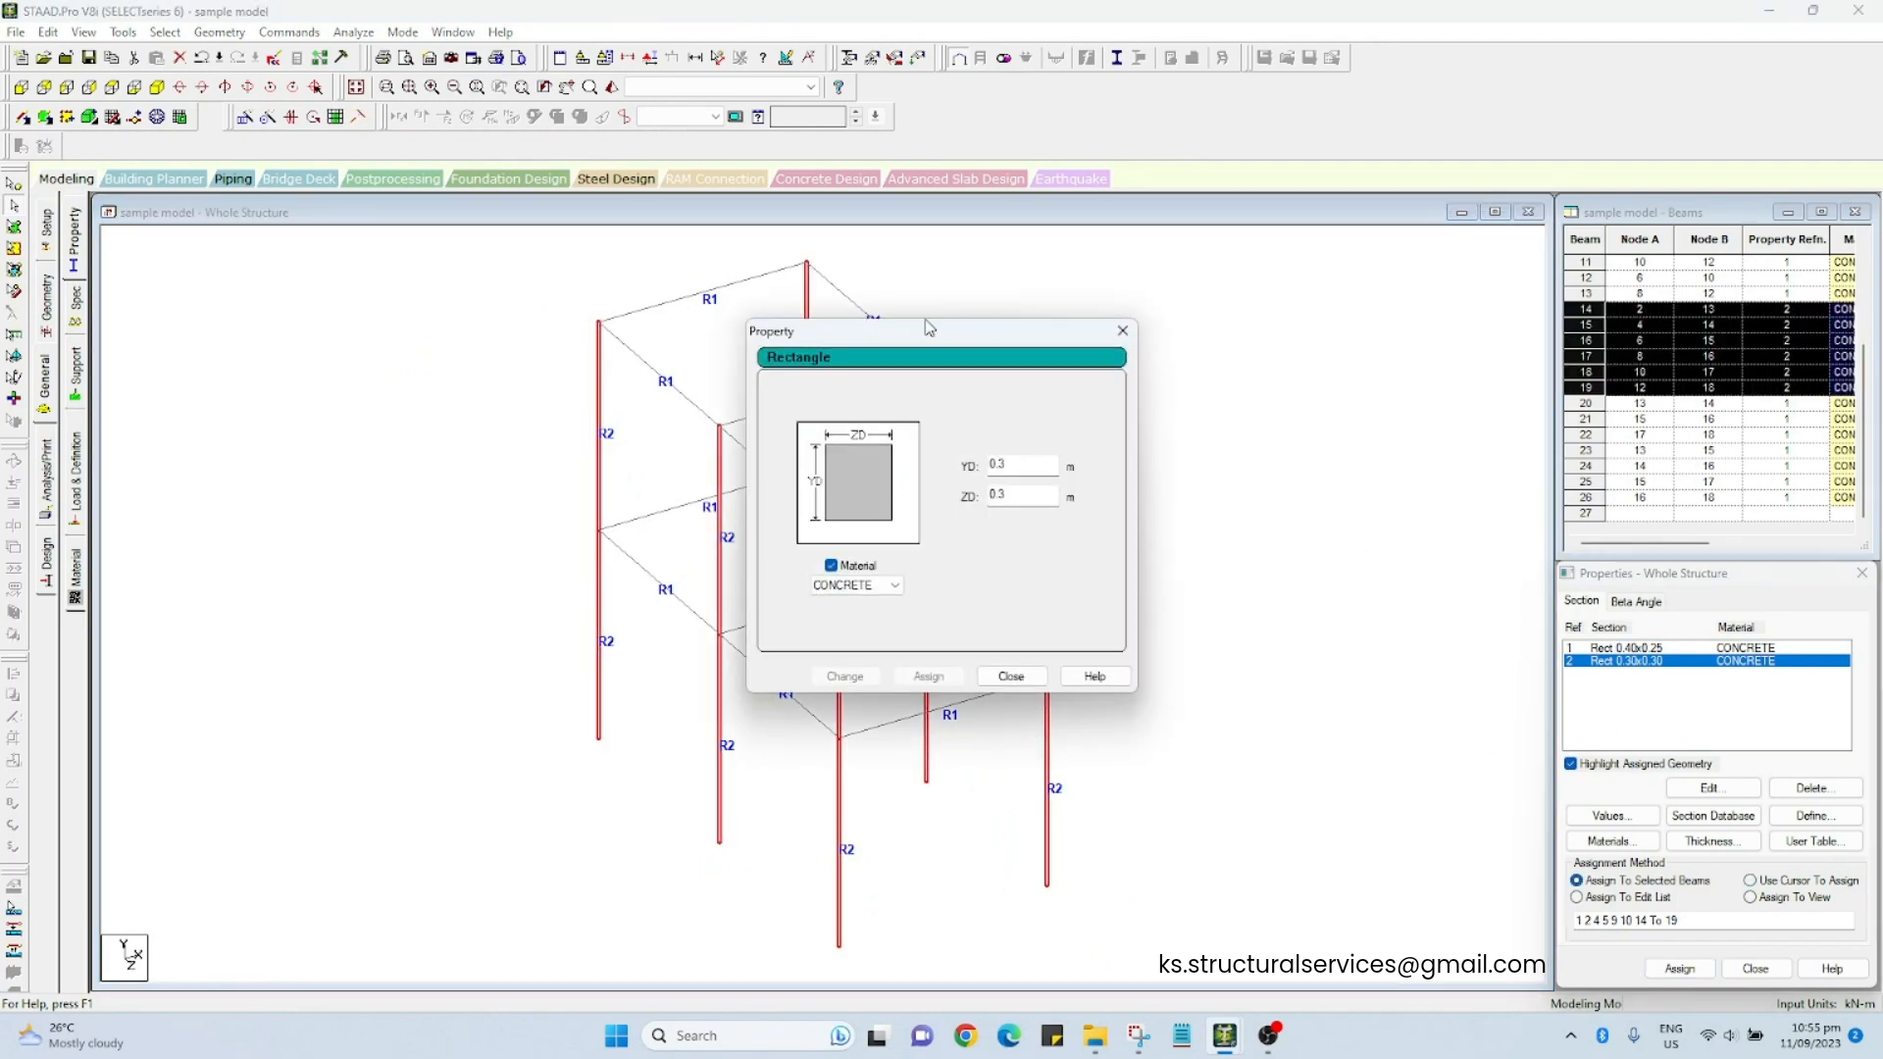
{"action": "left_click_drag", "start_coordinate": [929, 327], "coordinate": [1248, 274]}
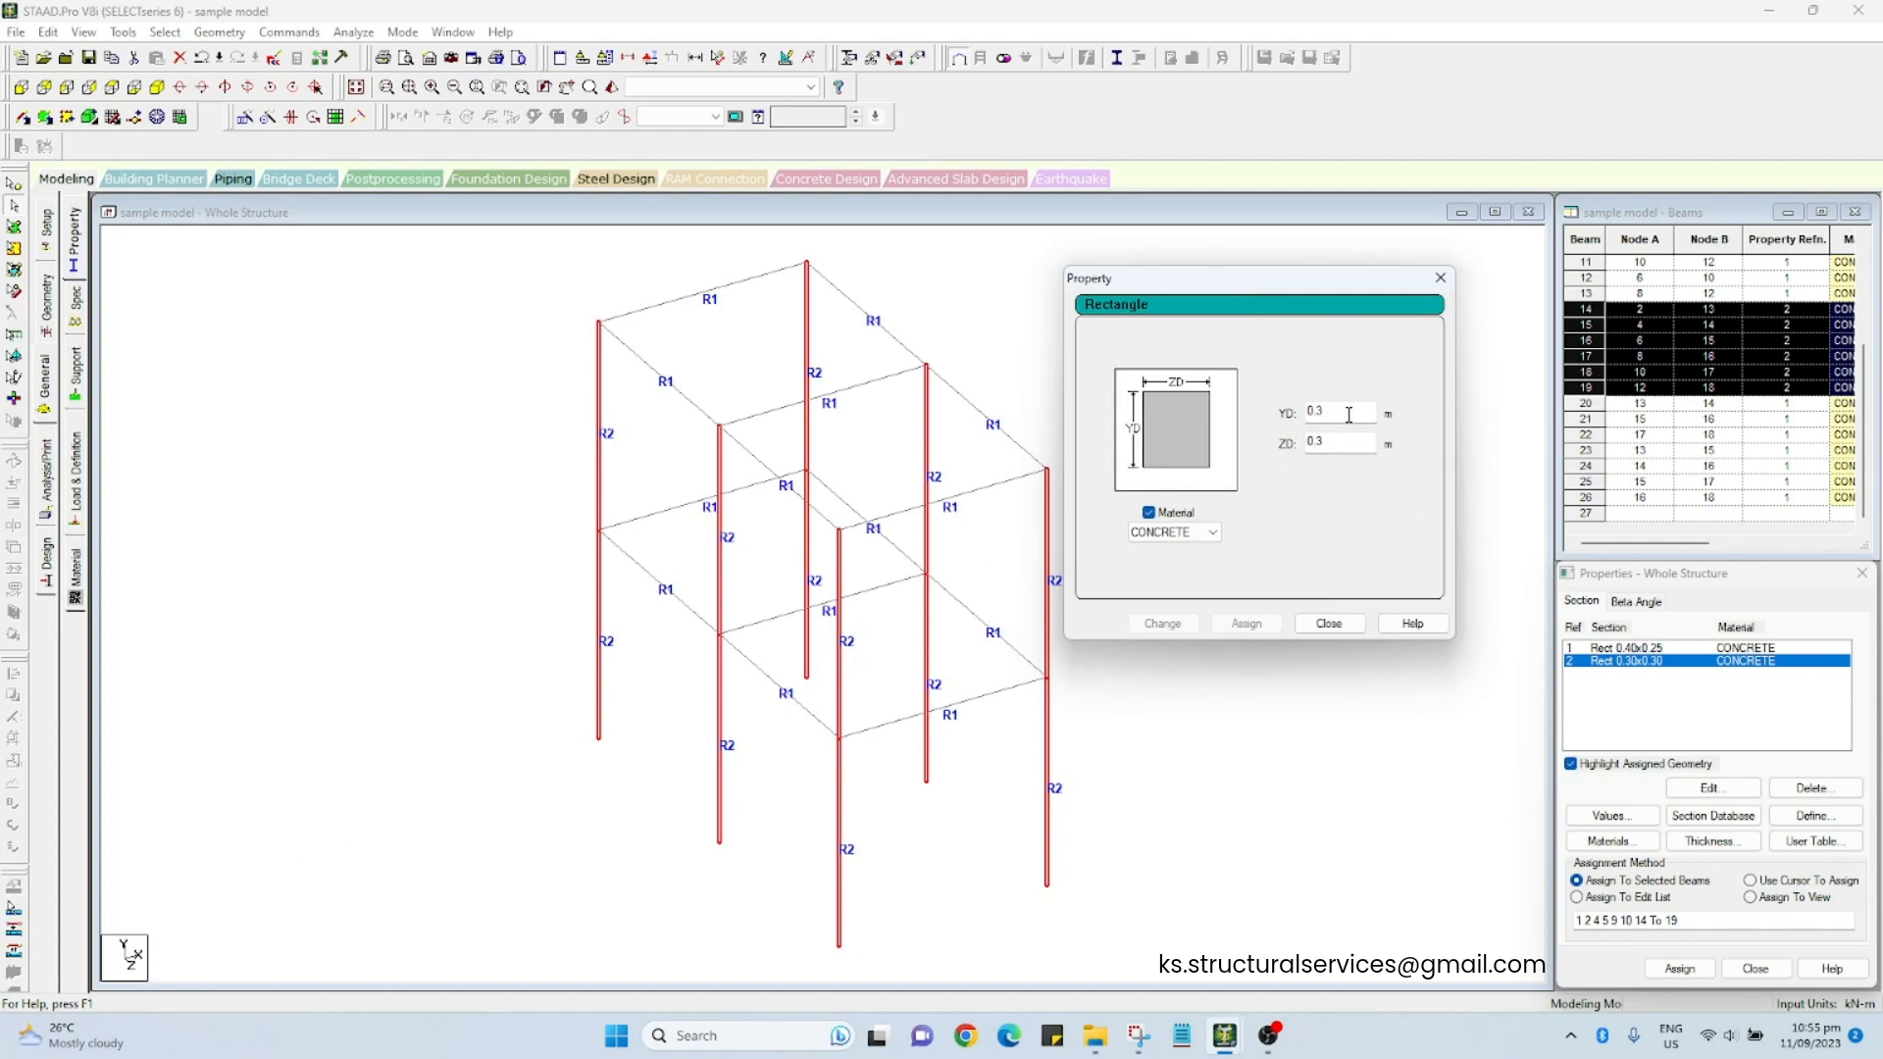
{"action": "key", "text": "BackSpace"}
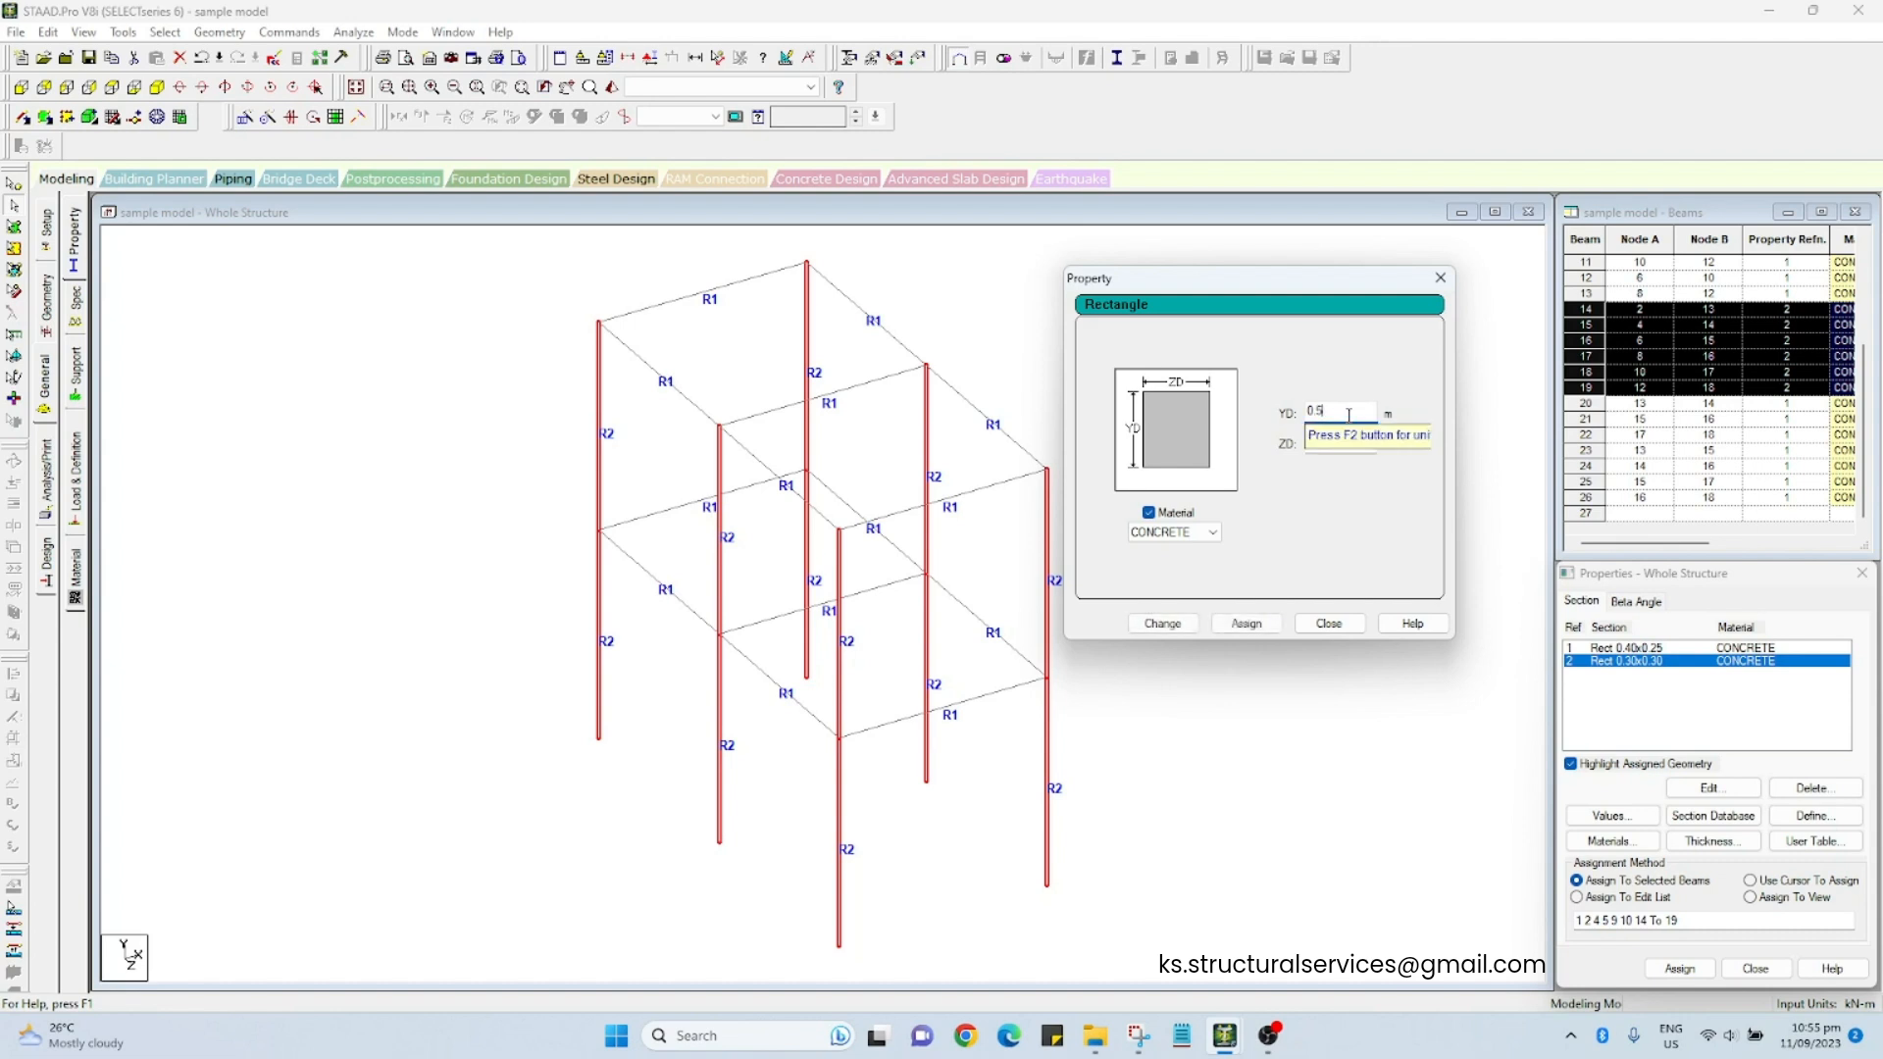
{"action": "type", "text": "5"}
{"action": "left_click", "coordinate": [1165, 630]}
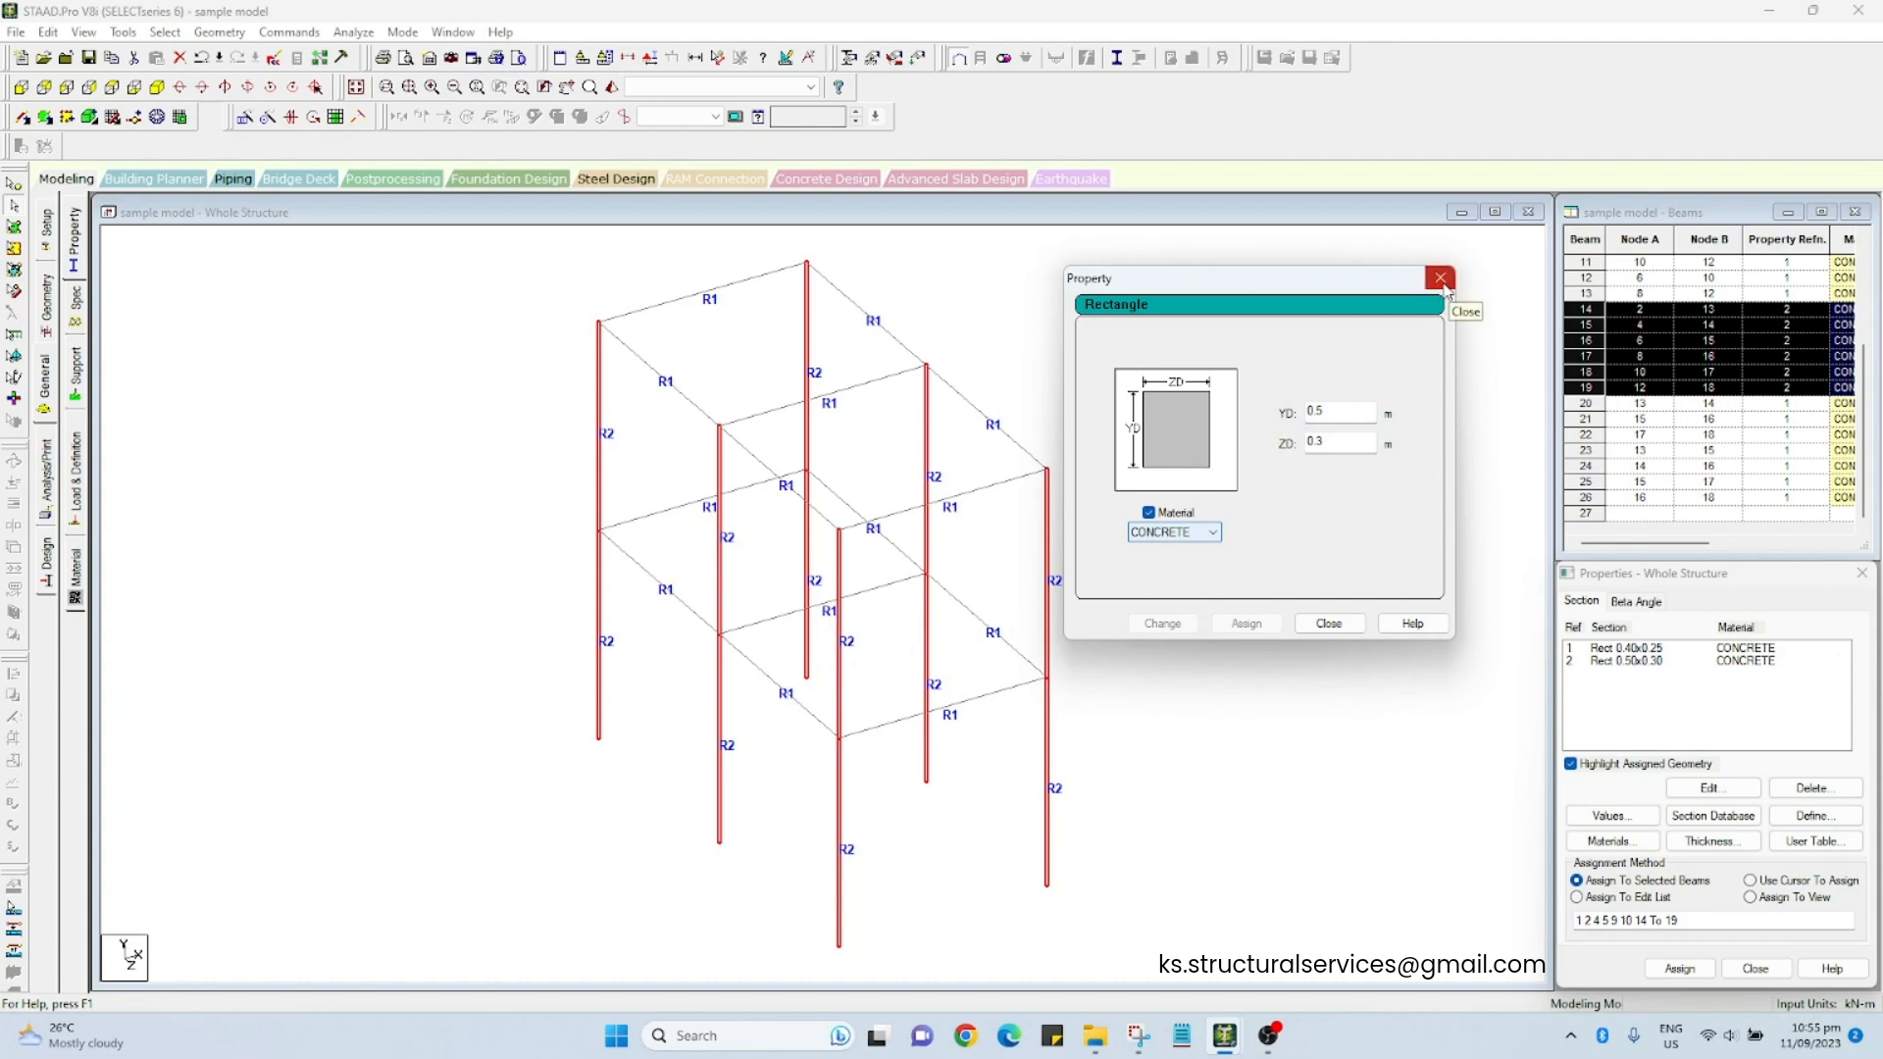
{"action": "left_click", "coordinate": [1441, 279]}
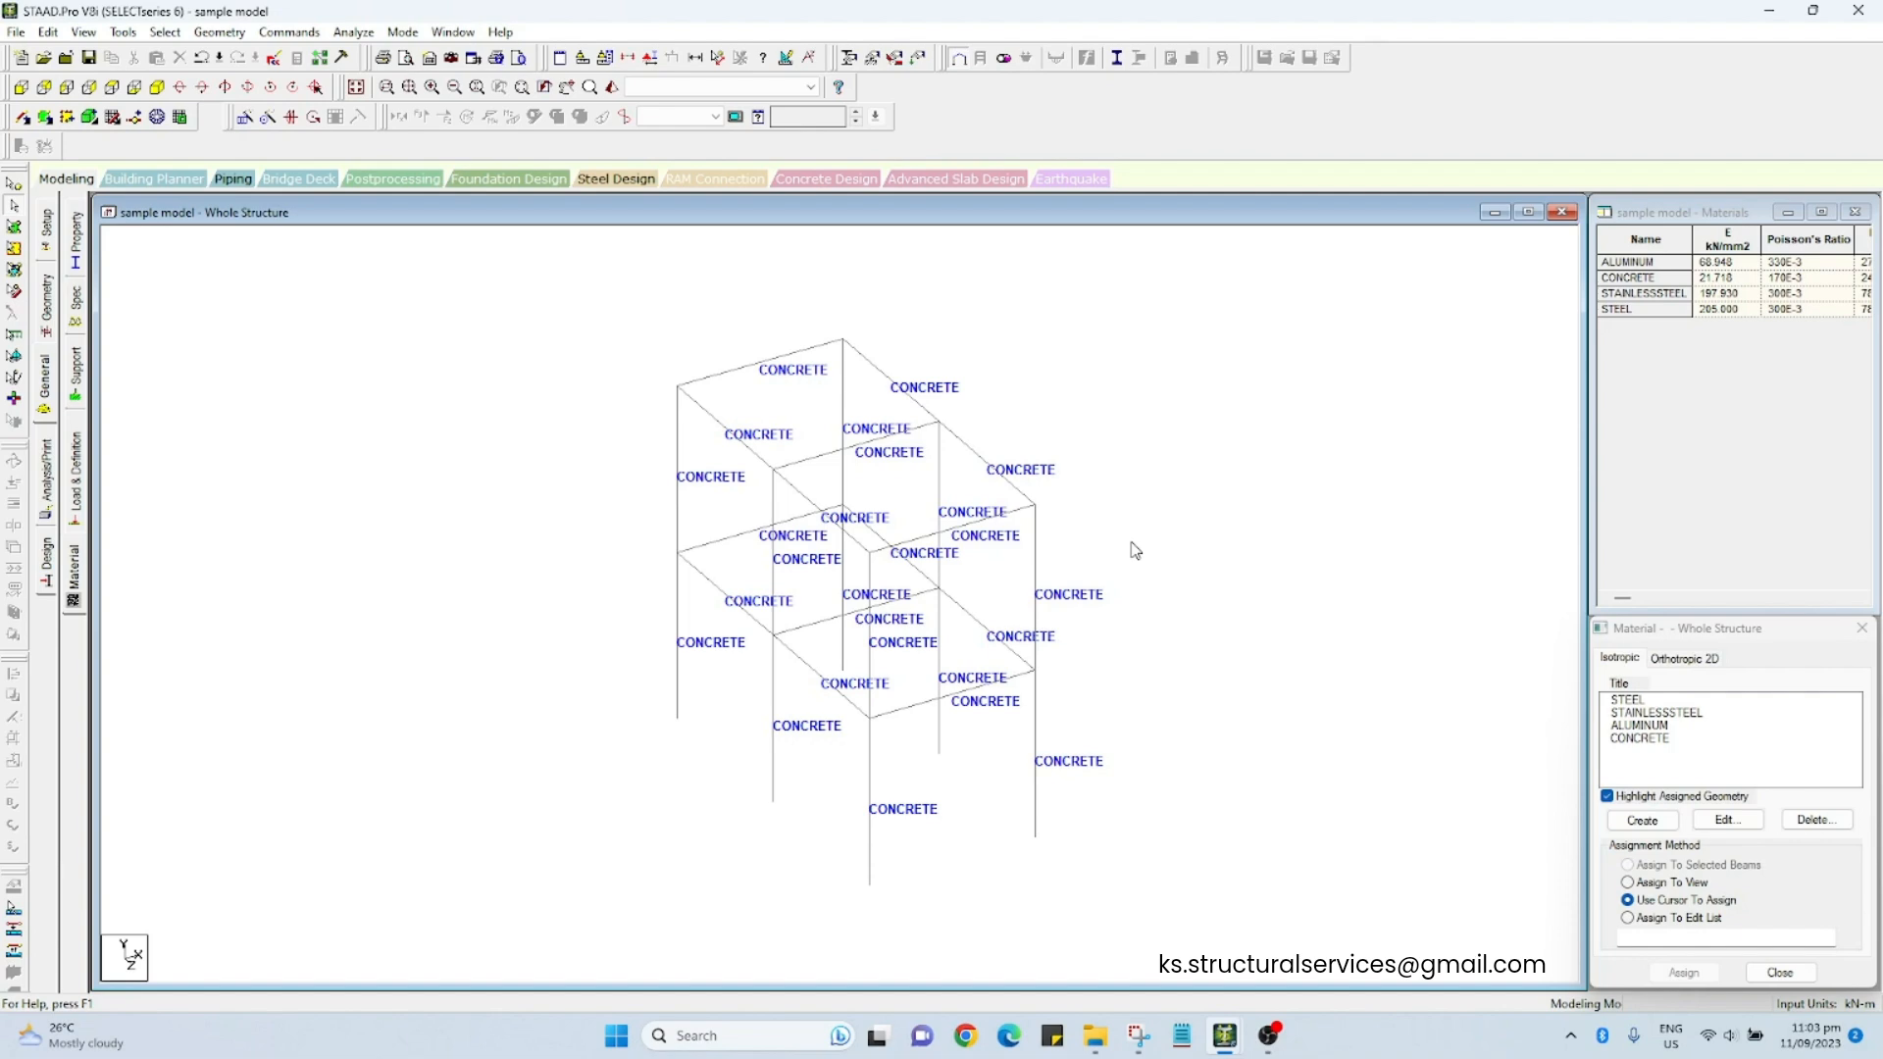
Step: Switch to Base Model C, examine the whole structure in a rotated 3D rendering, and return to the wireframe view
{"action": "left_click", "coordinate": [1224, 1037]}
{"action": "left_click", "coordinate": [1234, 902]}
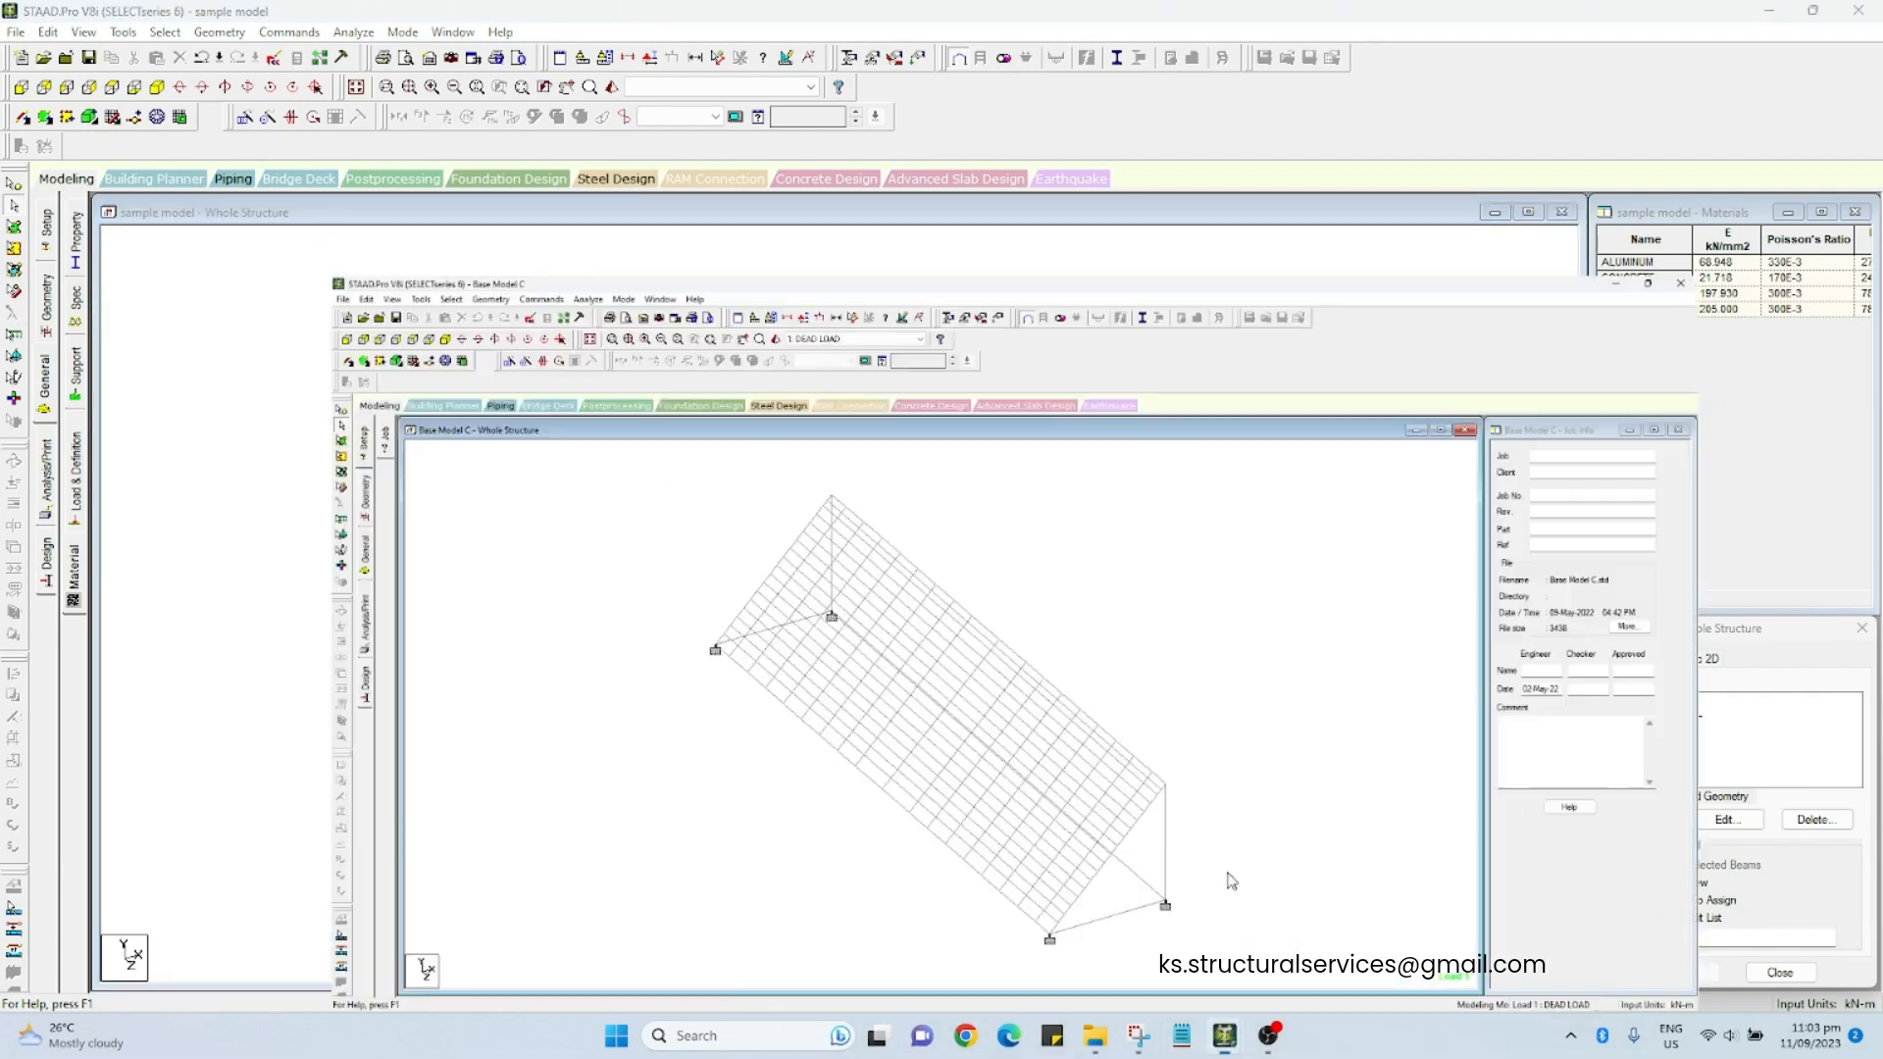
{"action": "scroll", "coordinate": [1185, 595], "scroll_direction": "down", "scroll_amount": 2}
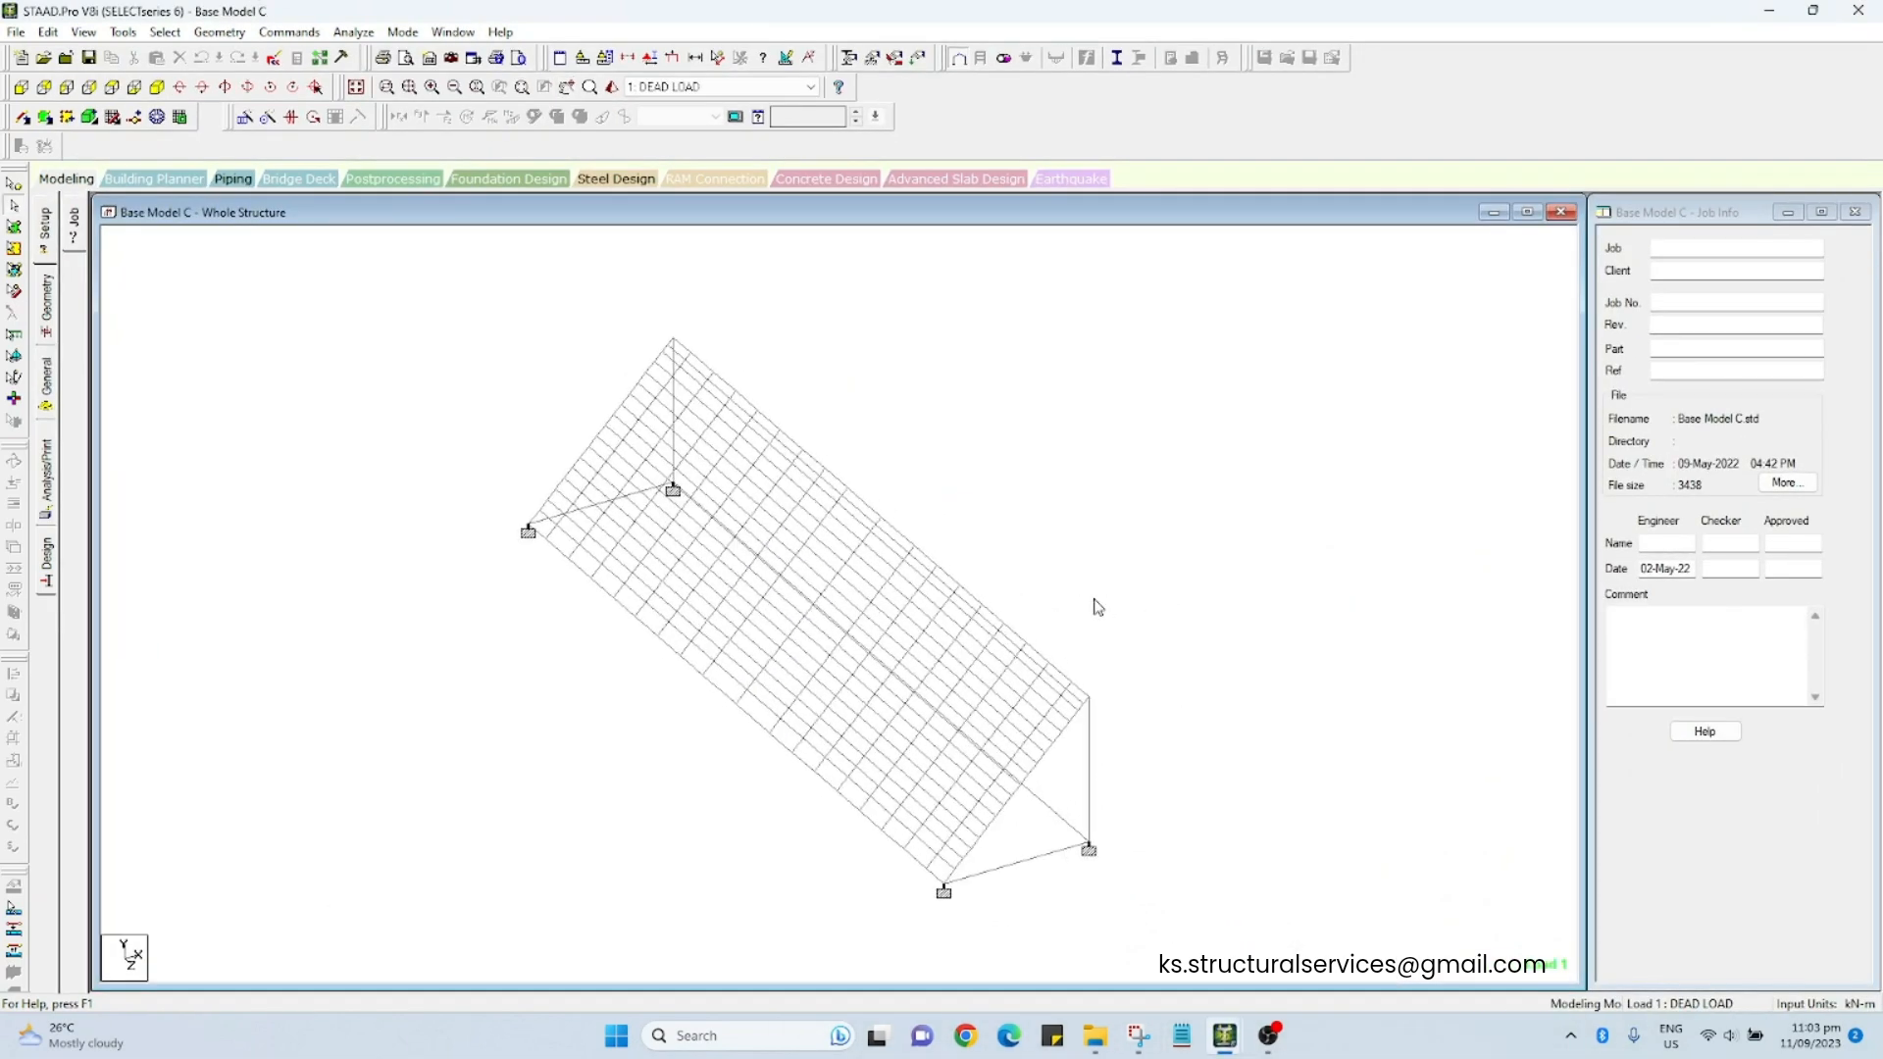
{"action": "middle_click_drag", "start_coordinate": [1097, 607], "coordinate": [1087, 623]}
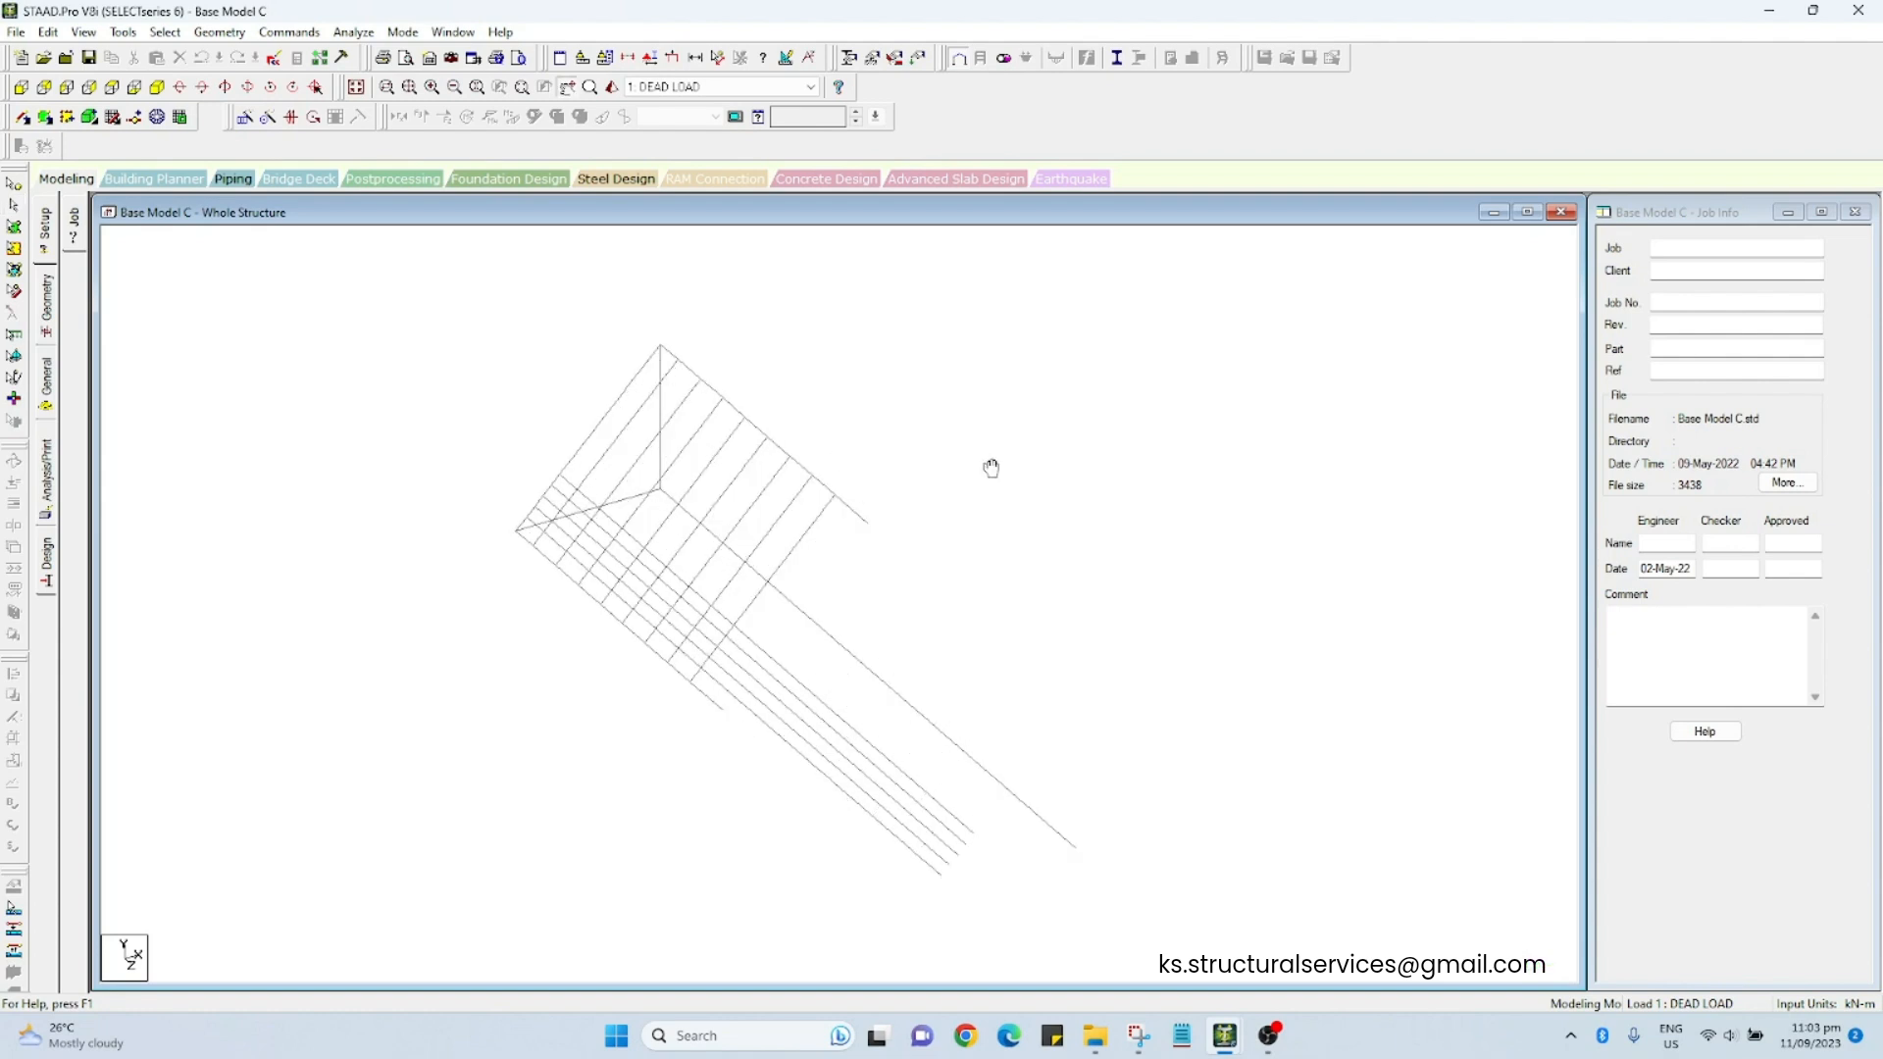
{"action": "key", "text": "ctrl+a"}
{"action": "right_click", "coordinate": [961, 455]}
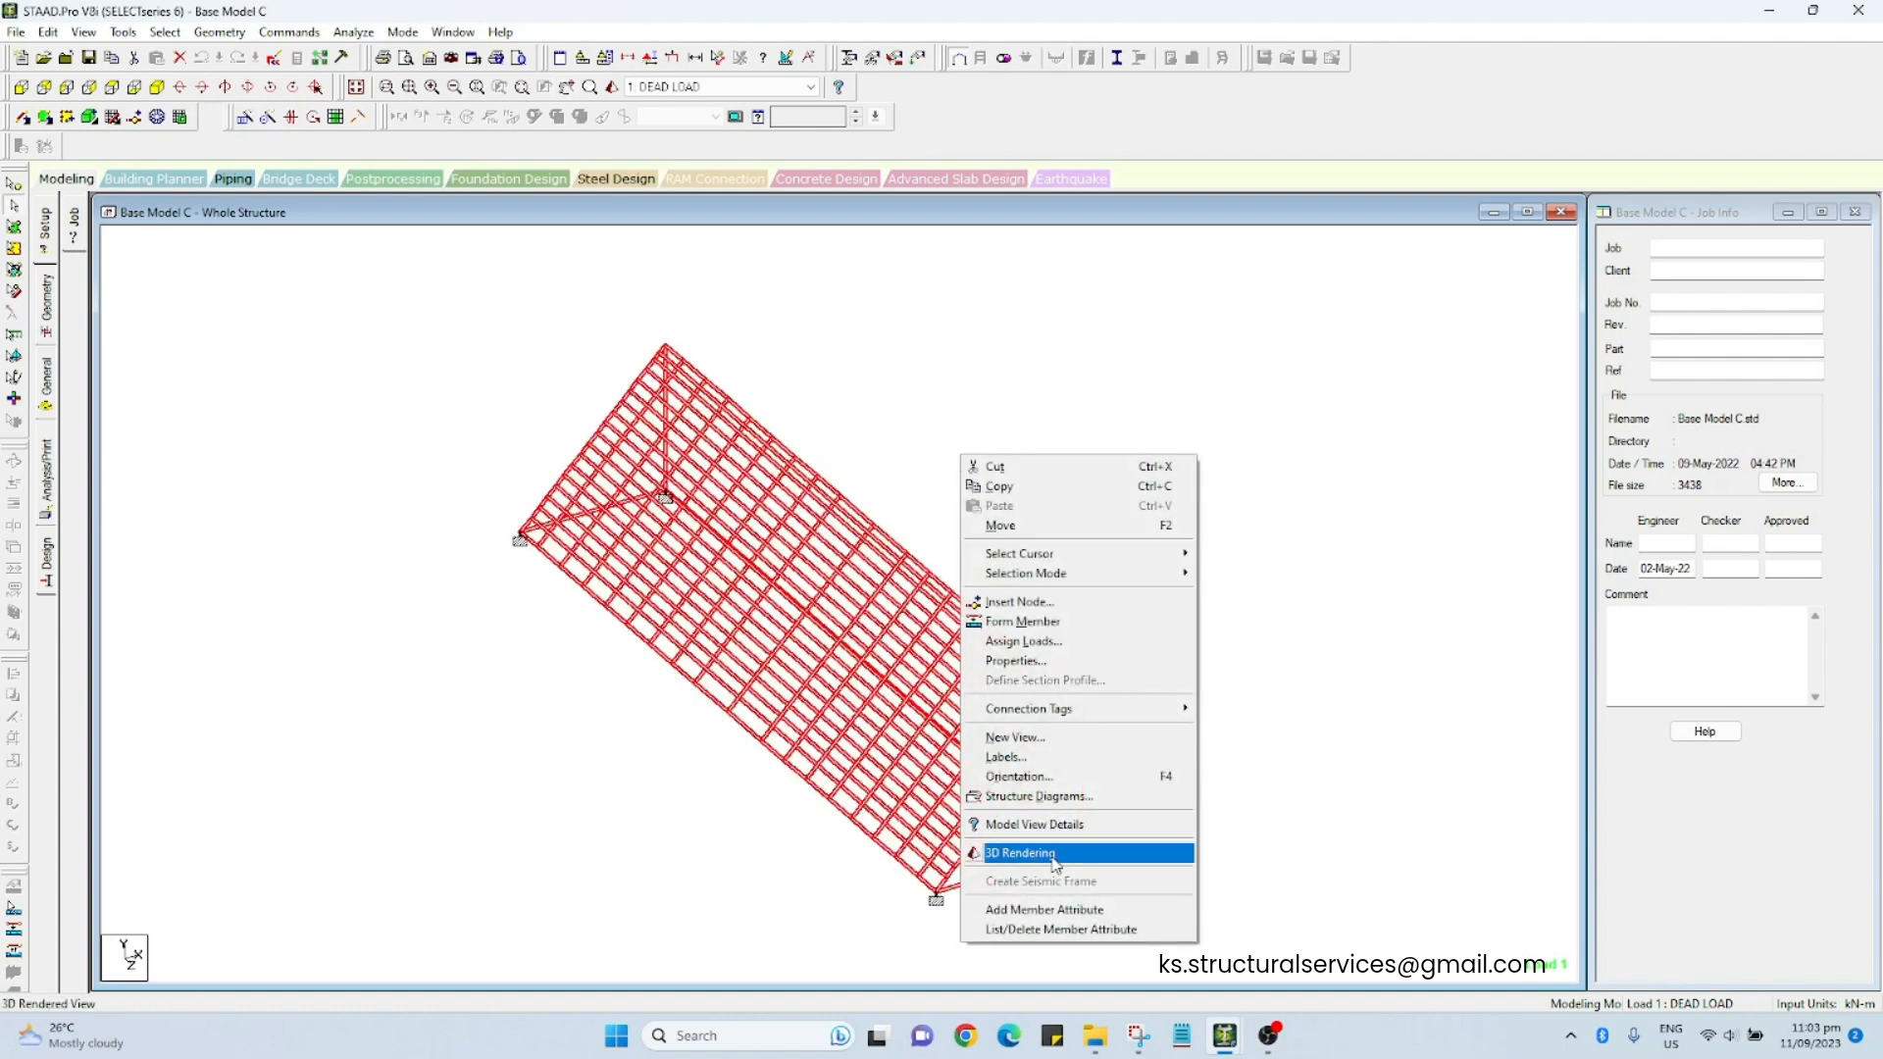
{"action": "left_click", "coordinate": [1055, 850]}
{"action": "left_click", "coordinate": [1756, 391]}
{"action": "scroll", "coordinate": [1084, 829], "scroll_direction": "up", "scroll_amount": 8}
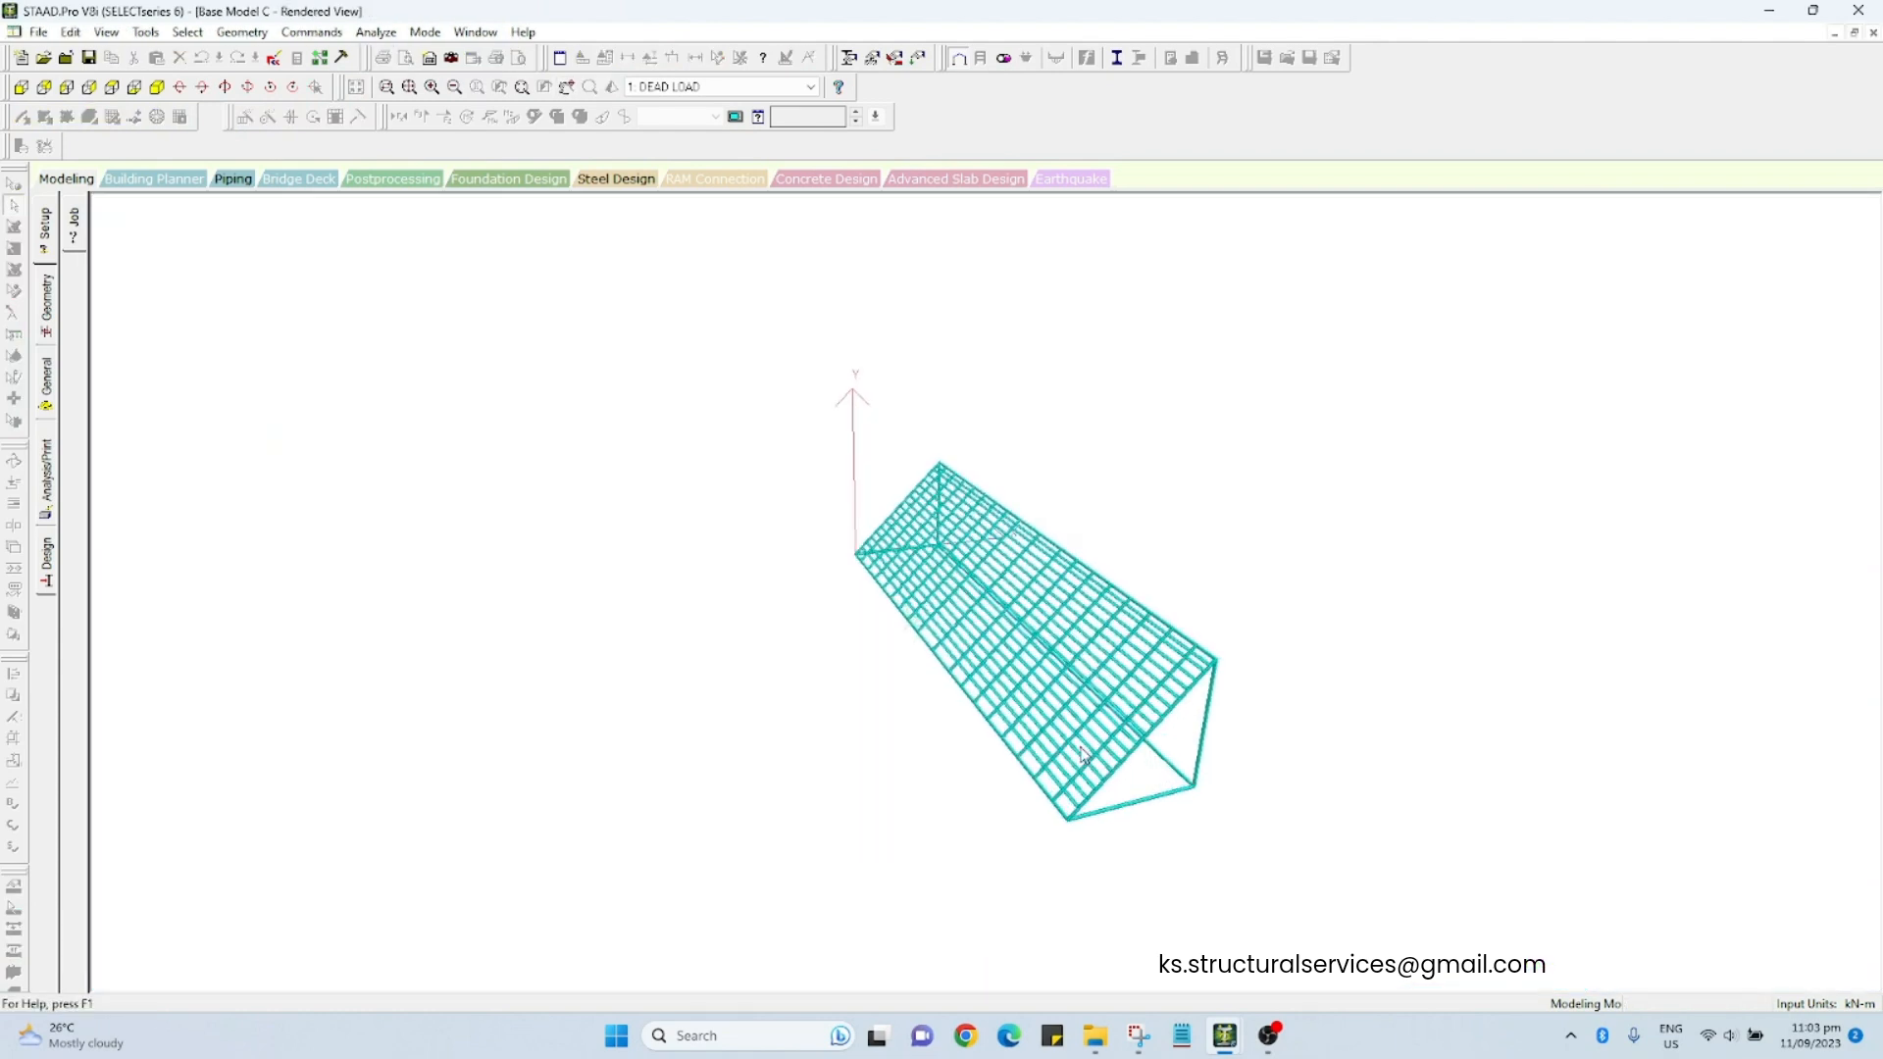
{"action": "left_click_drag", "start_coordinate": [1084, 829], "coordinate": [1045, 581]}
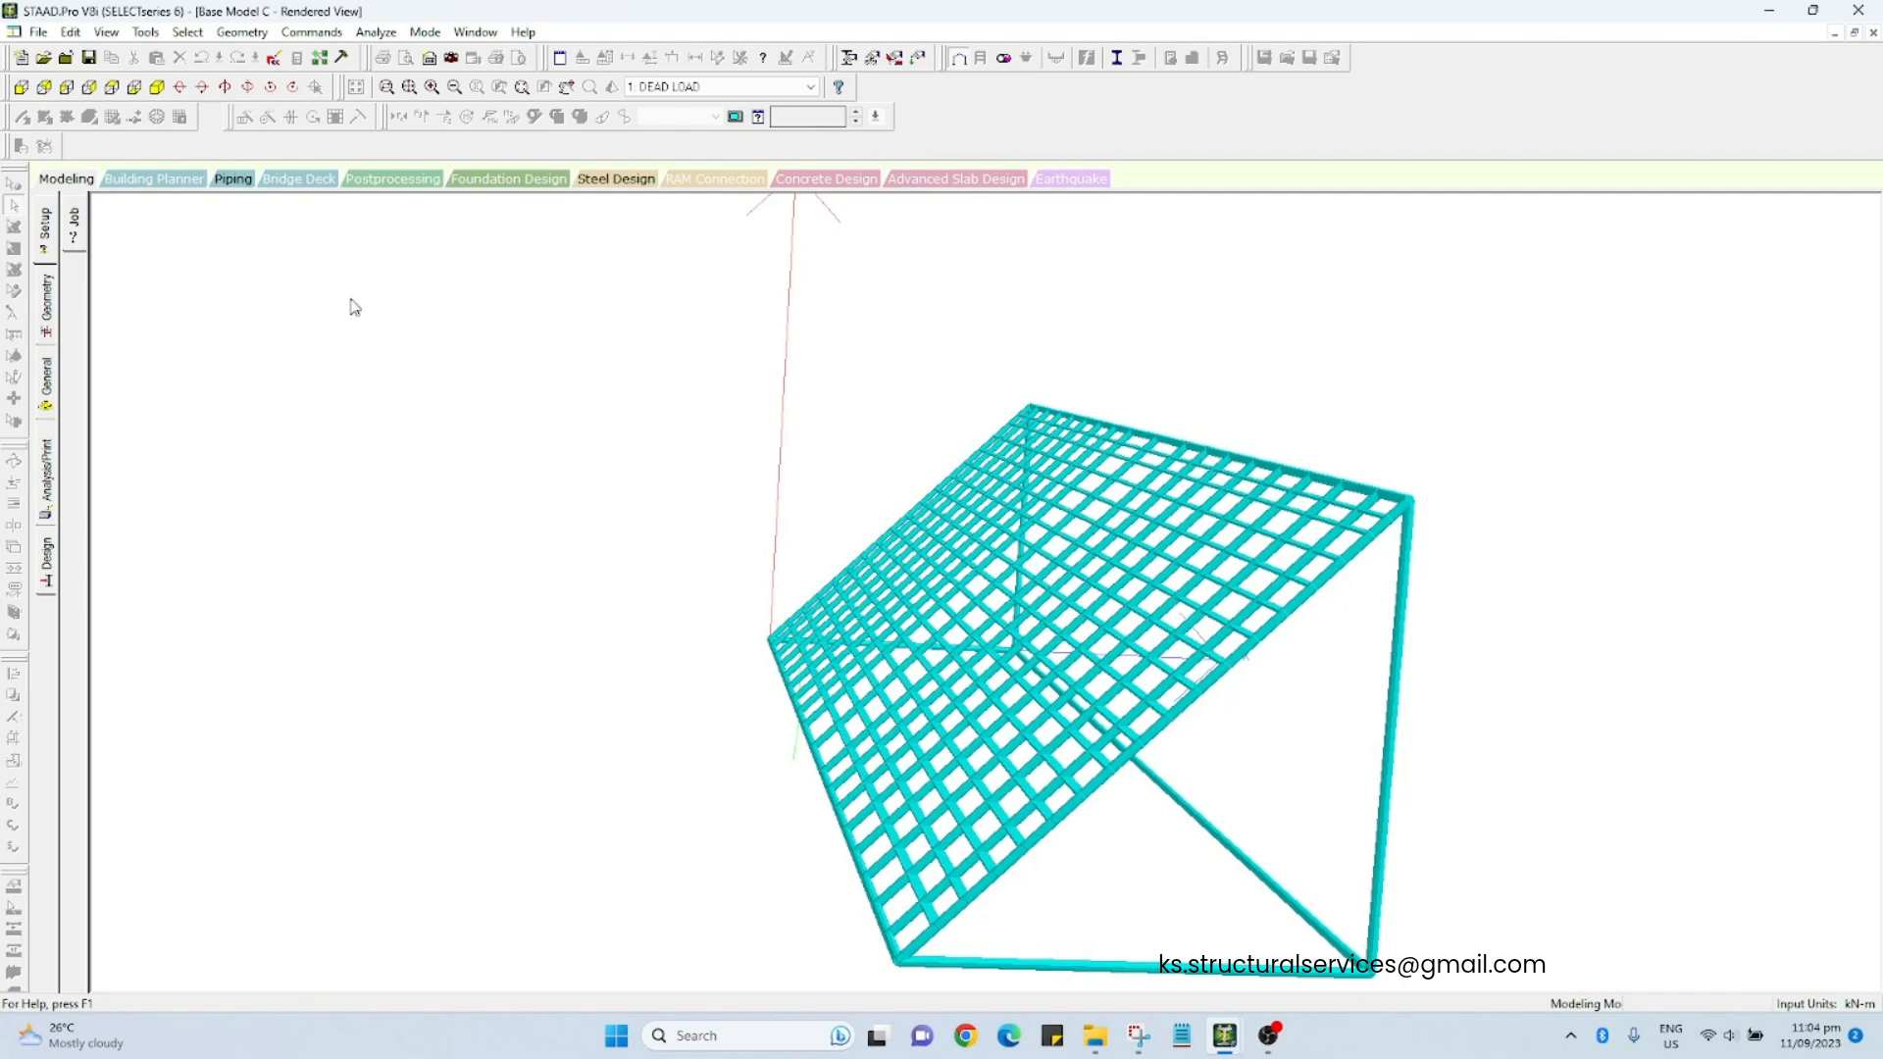
{"action": "left_click", "coordinate": [83, 183]}
{"action": "left_click", "coordinate": [300, 482]}
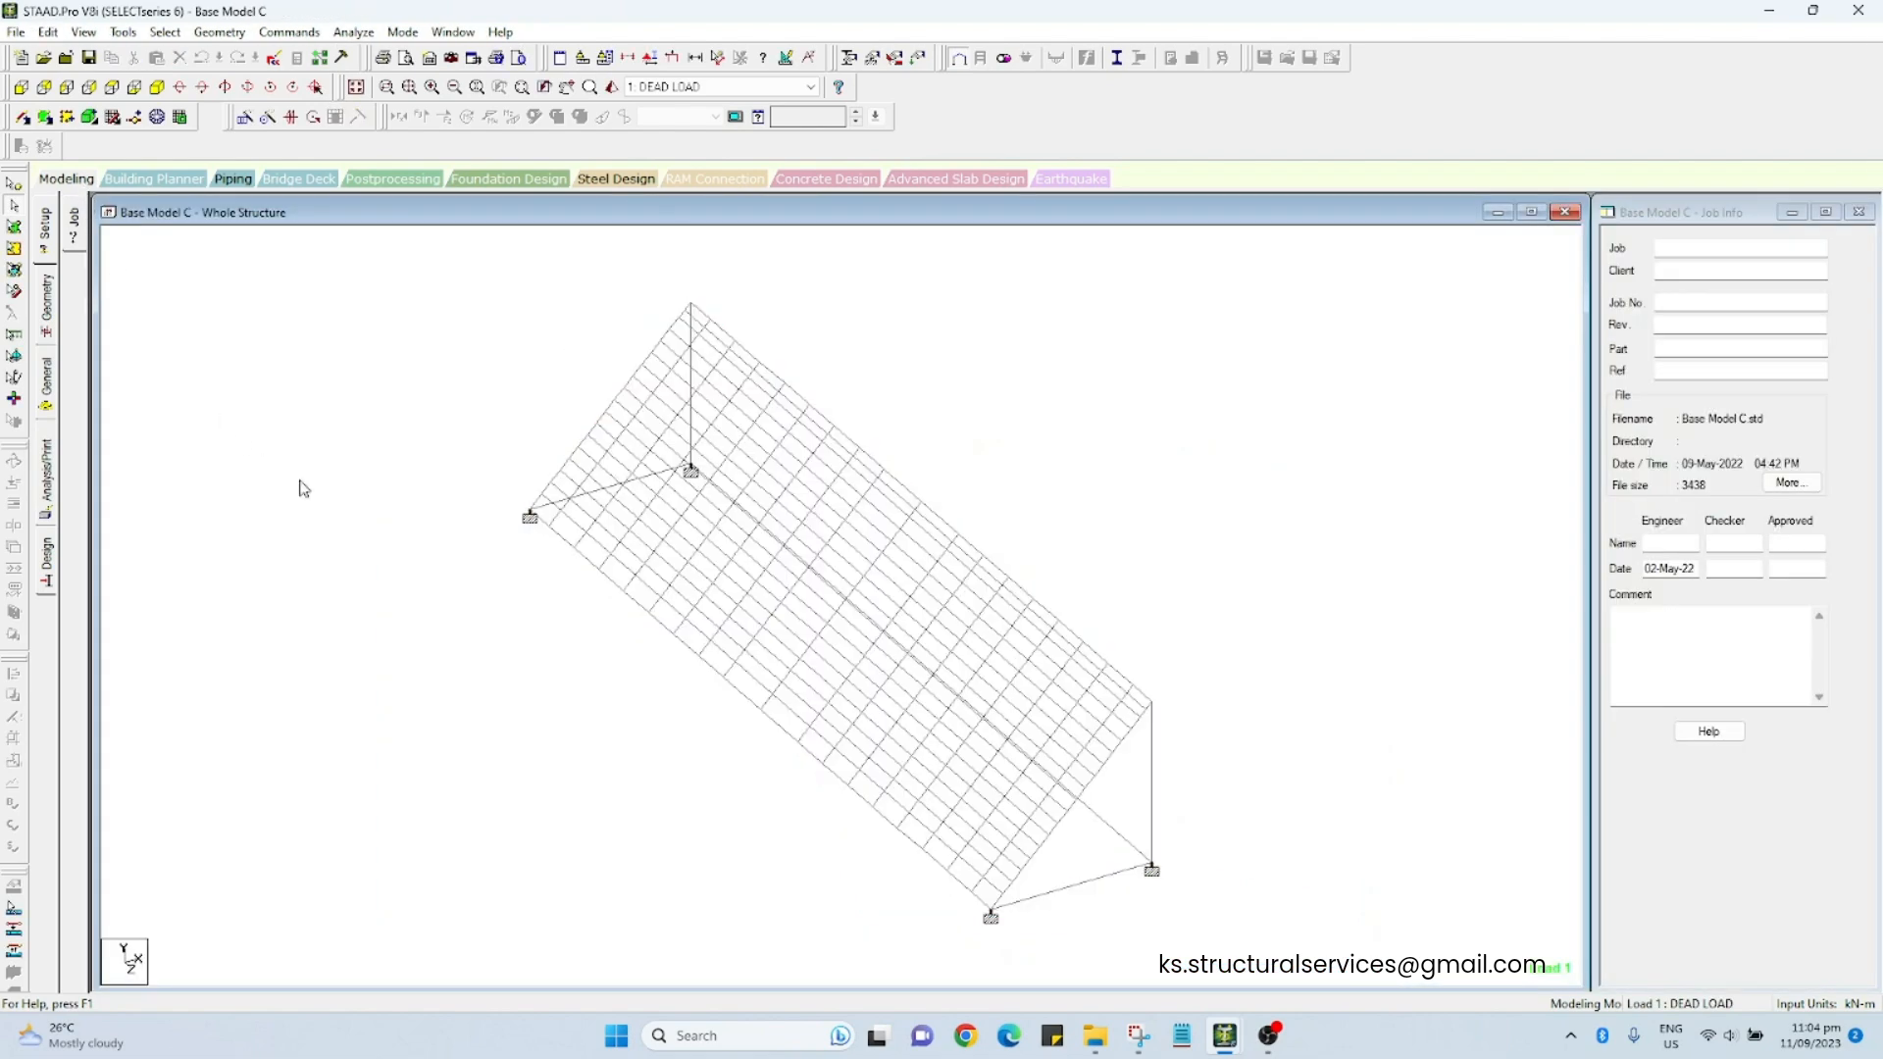
Step: Examine the BAMBOO material's assigned members and isotropic properties in Base Model C, and close the definition without changes
{"action": "left_click", "coordinate": [49, 378]}
{"action": "left_click", "coordinate": [75, 574]}
{"action": "left_click", "coordinate": [1628, 700]}
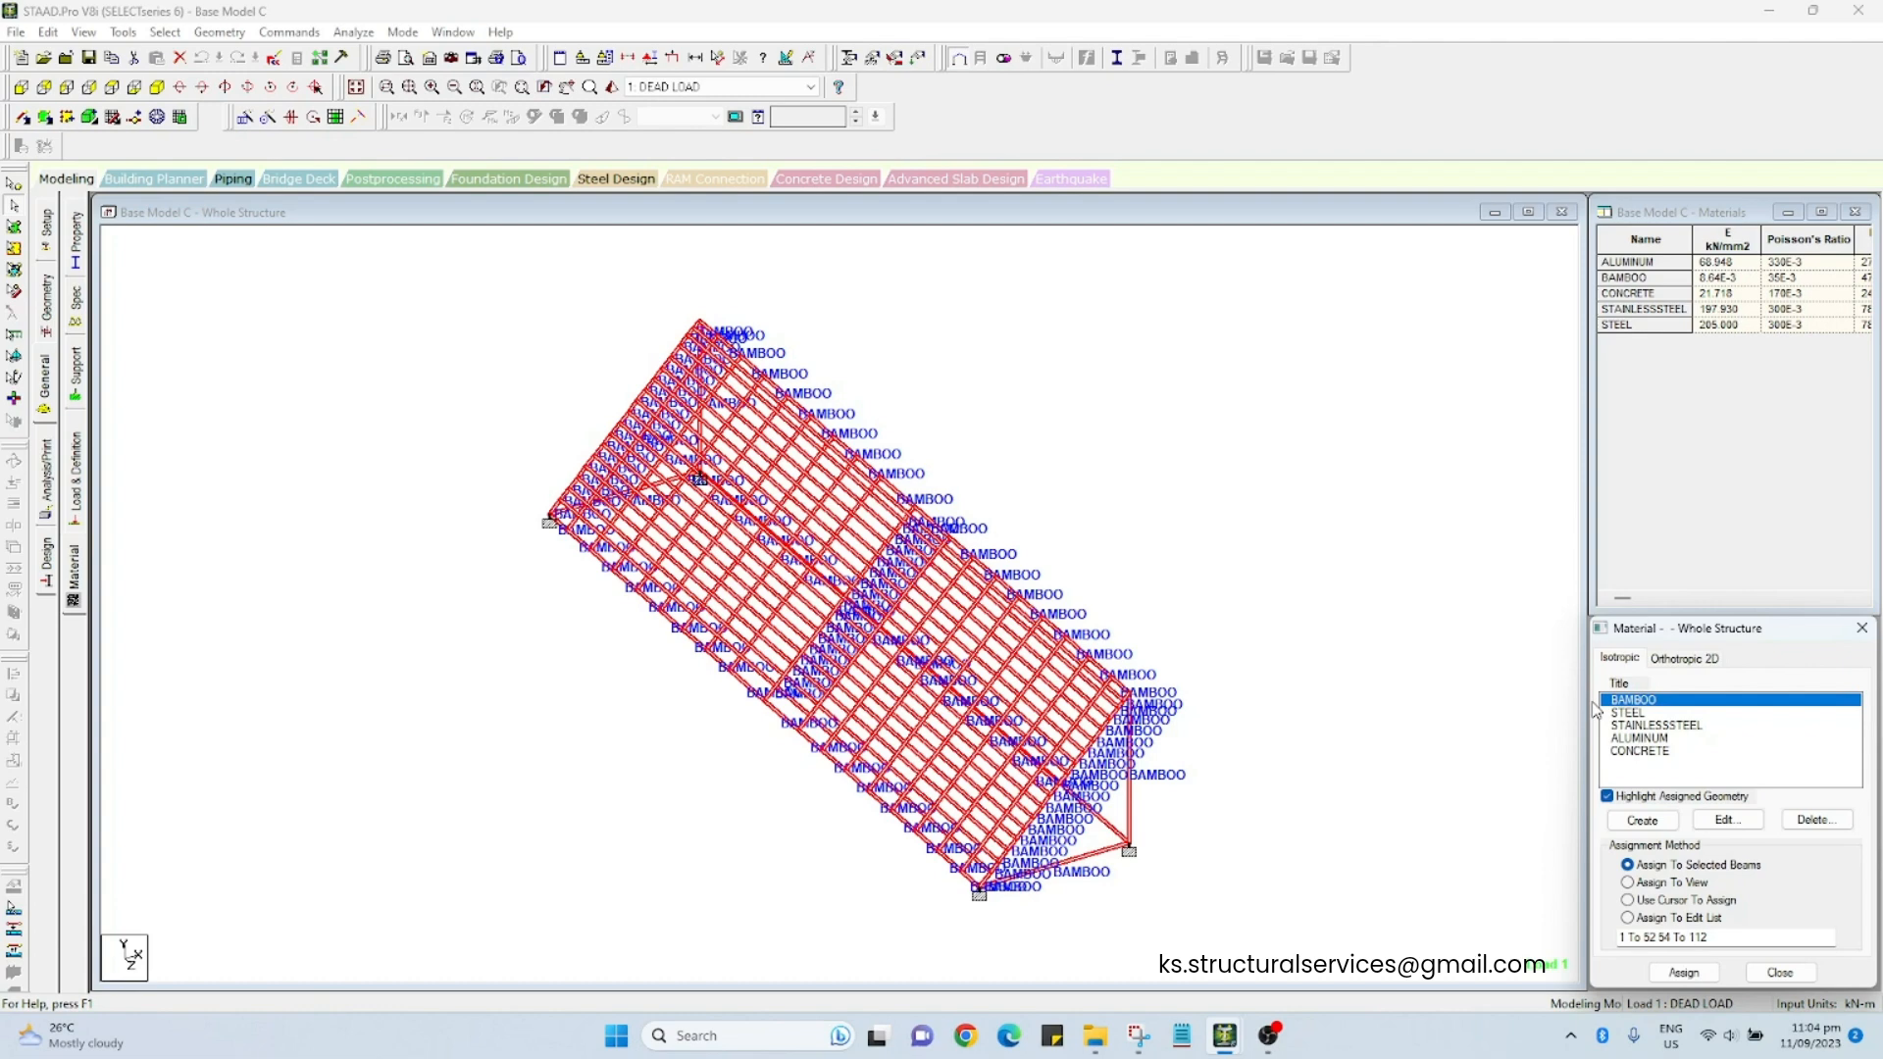
{"action": "double_click", "coordinate": [1625, 704]}
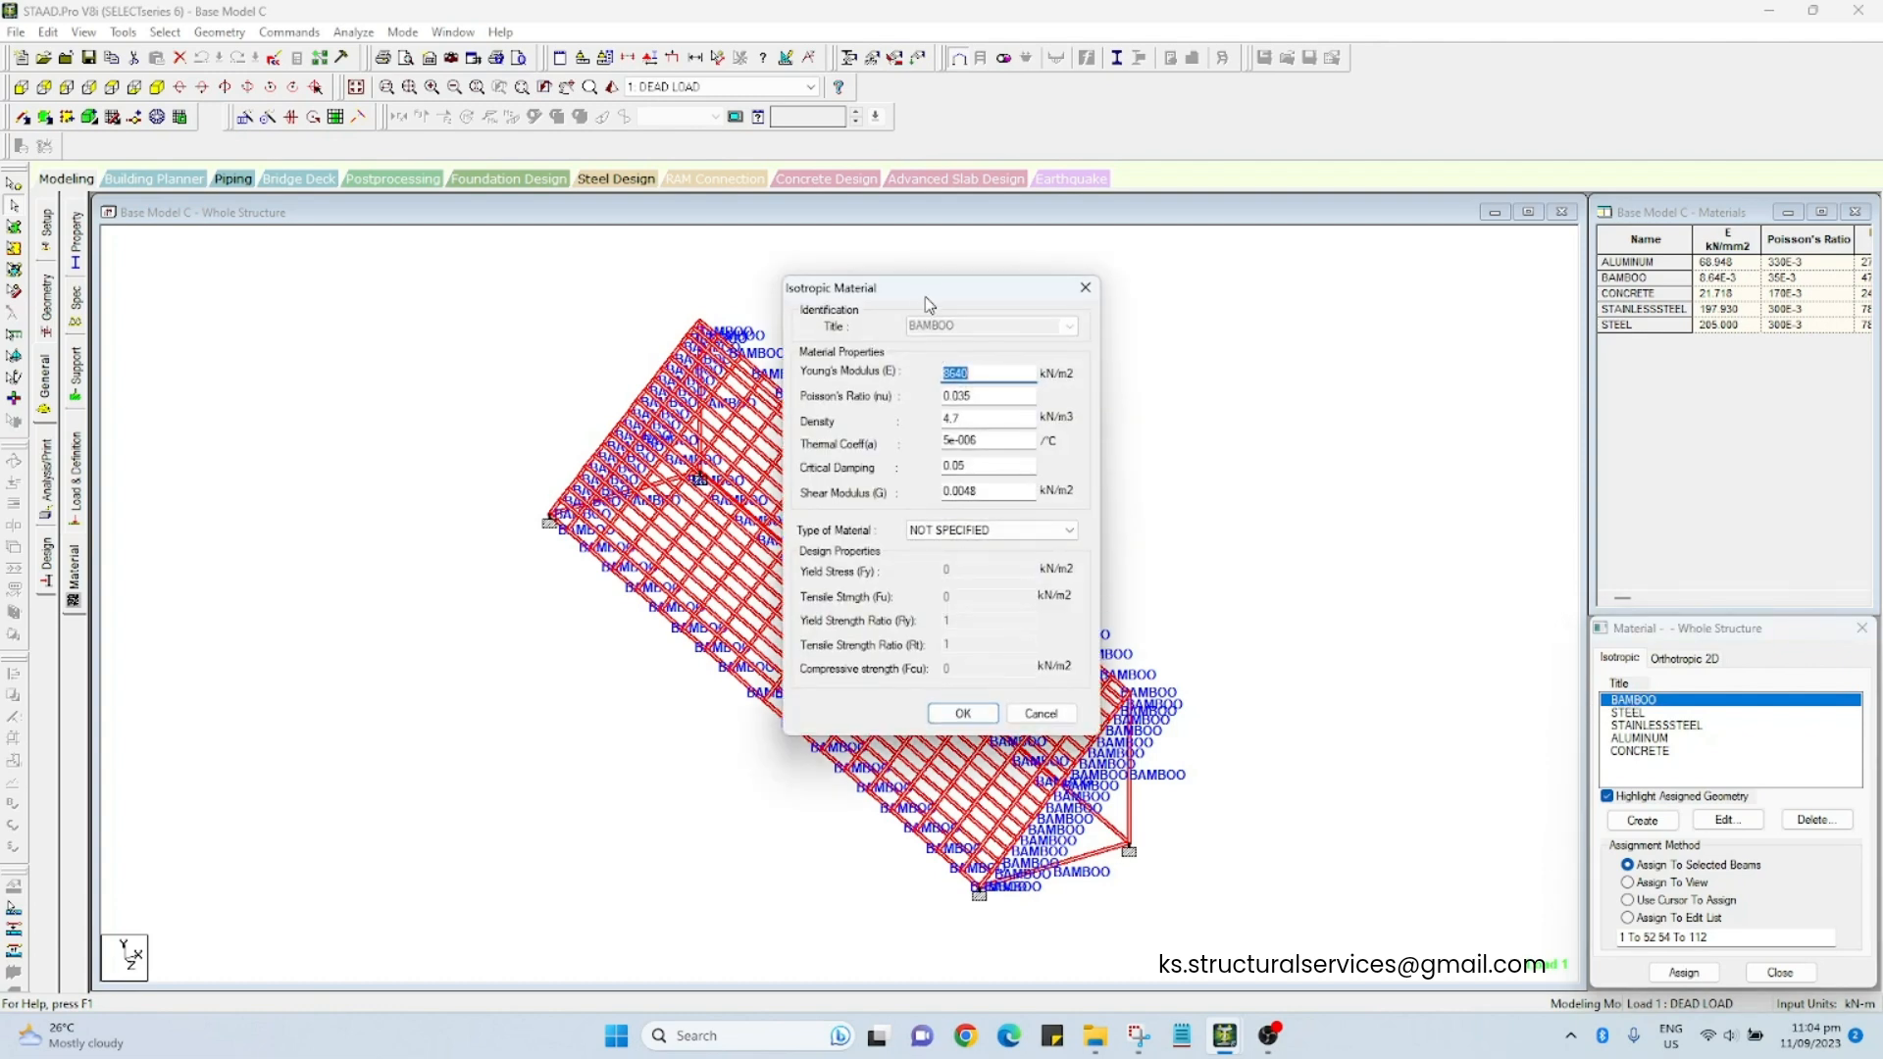
{"action": "left_click_drag", "start_coordinate": [926, 296], "coordinate": [1226, 363]}
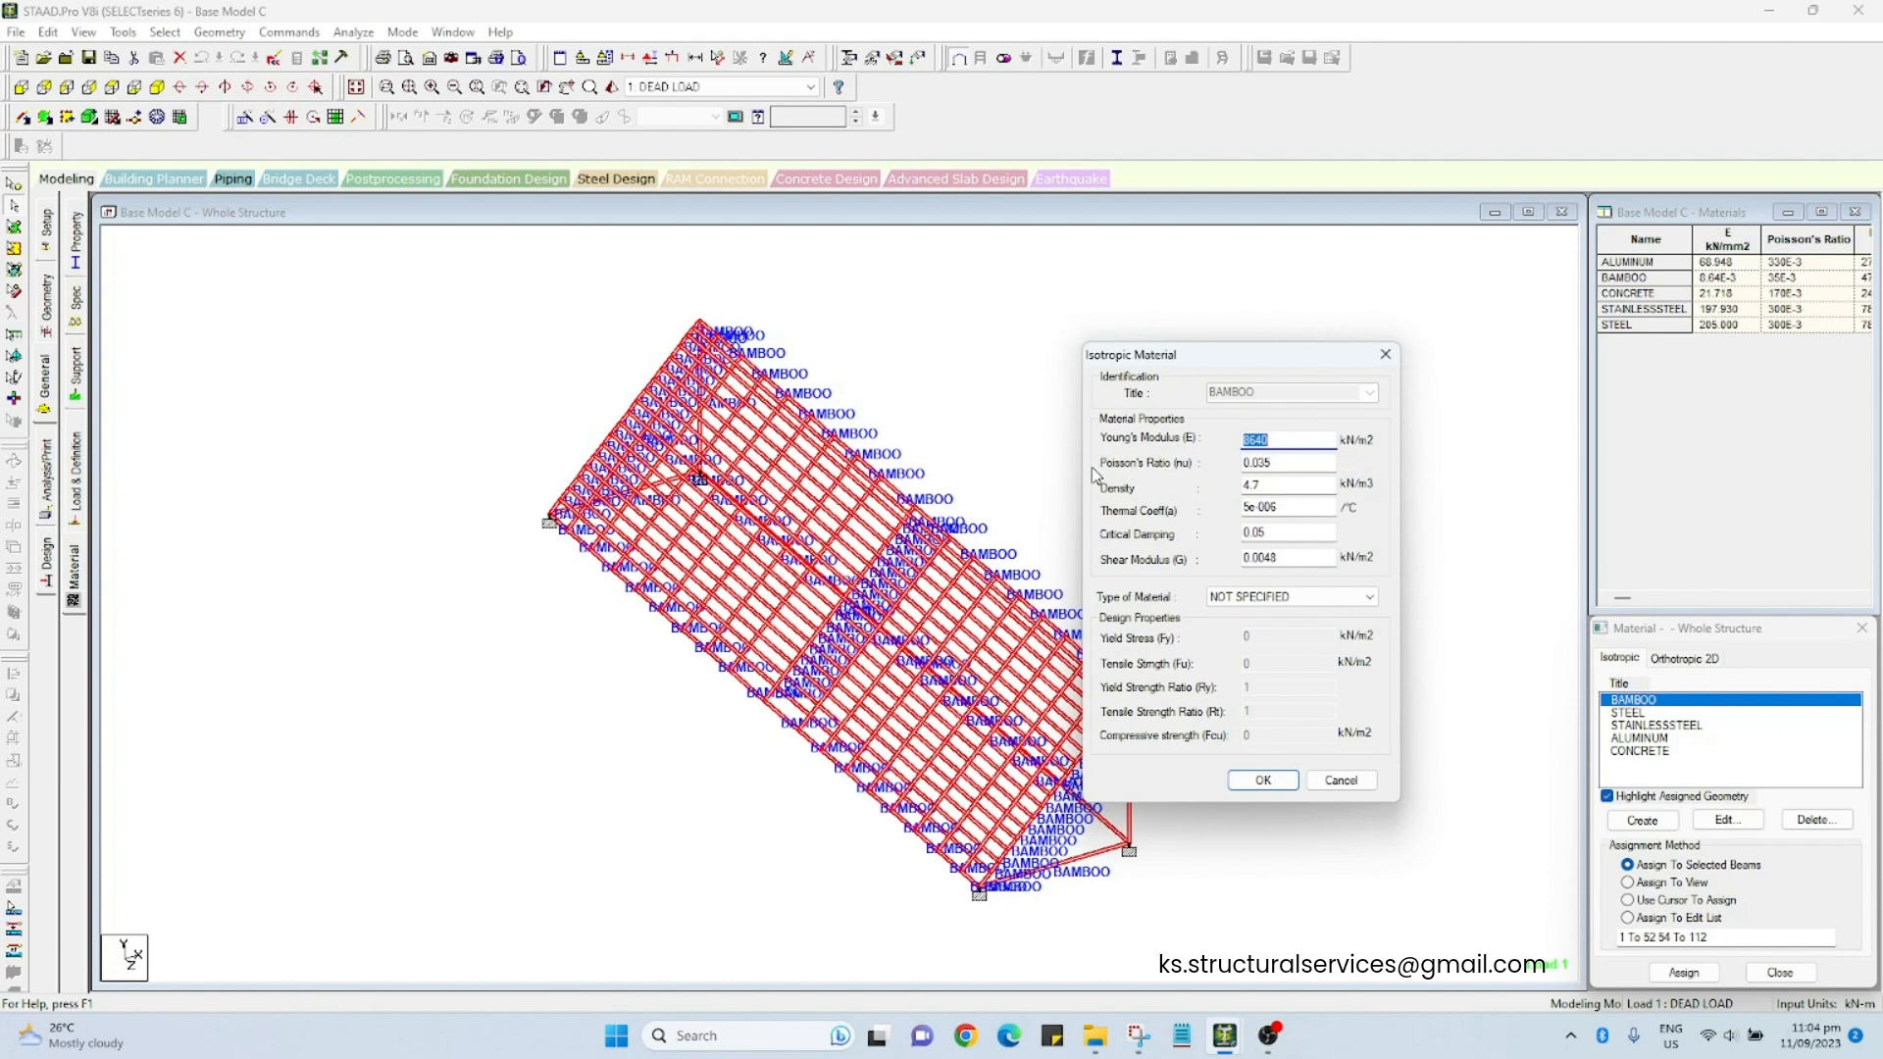
{"action": "left_click", "coordinate": [1385, 354]}
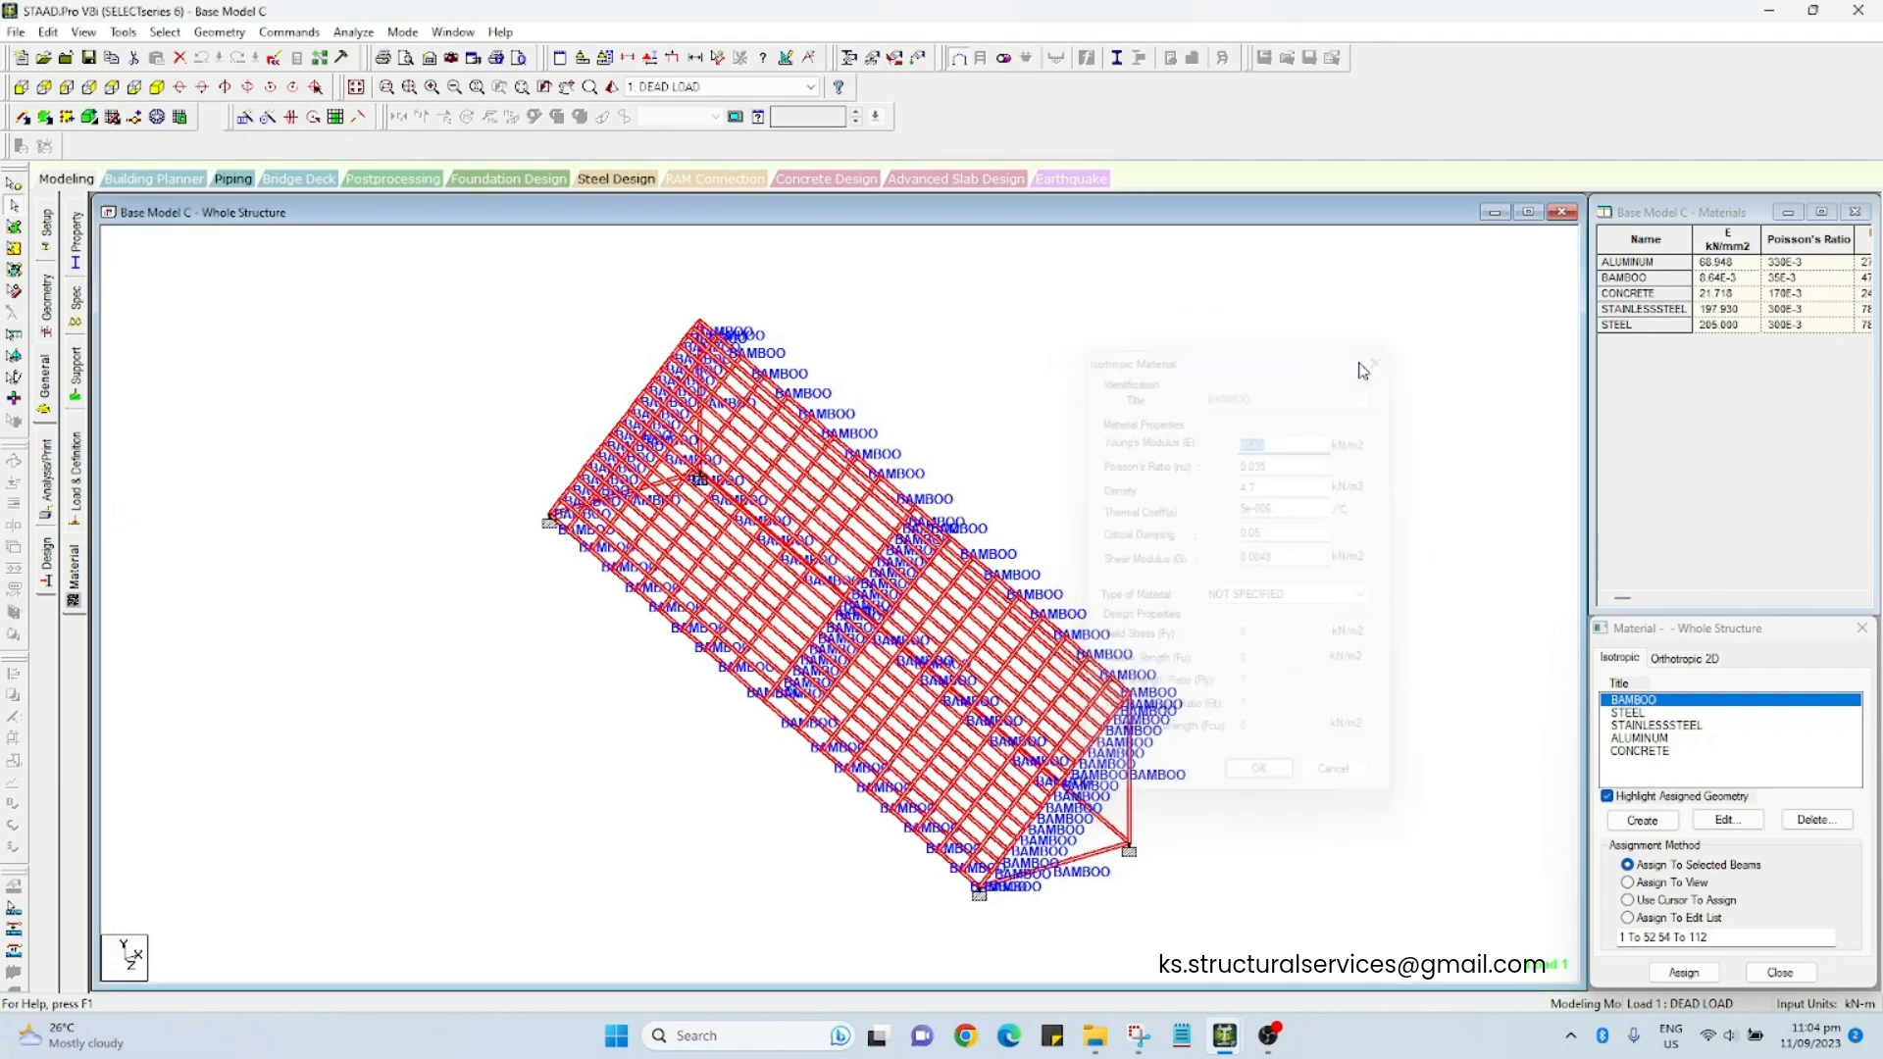
Step: Start a new isotropic material titled Bamboo and close the definition without saving it
{"action": "left_click", "coordinate": [1662, 824]}
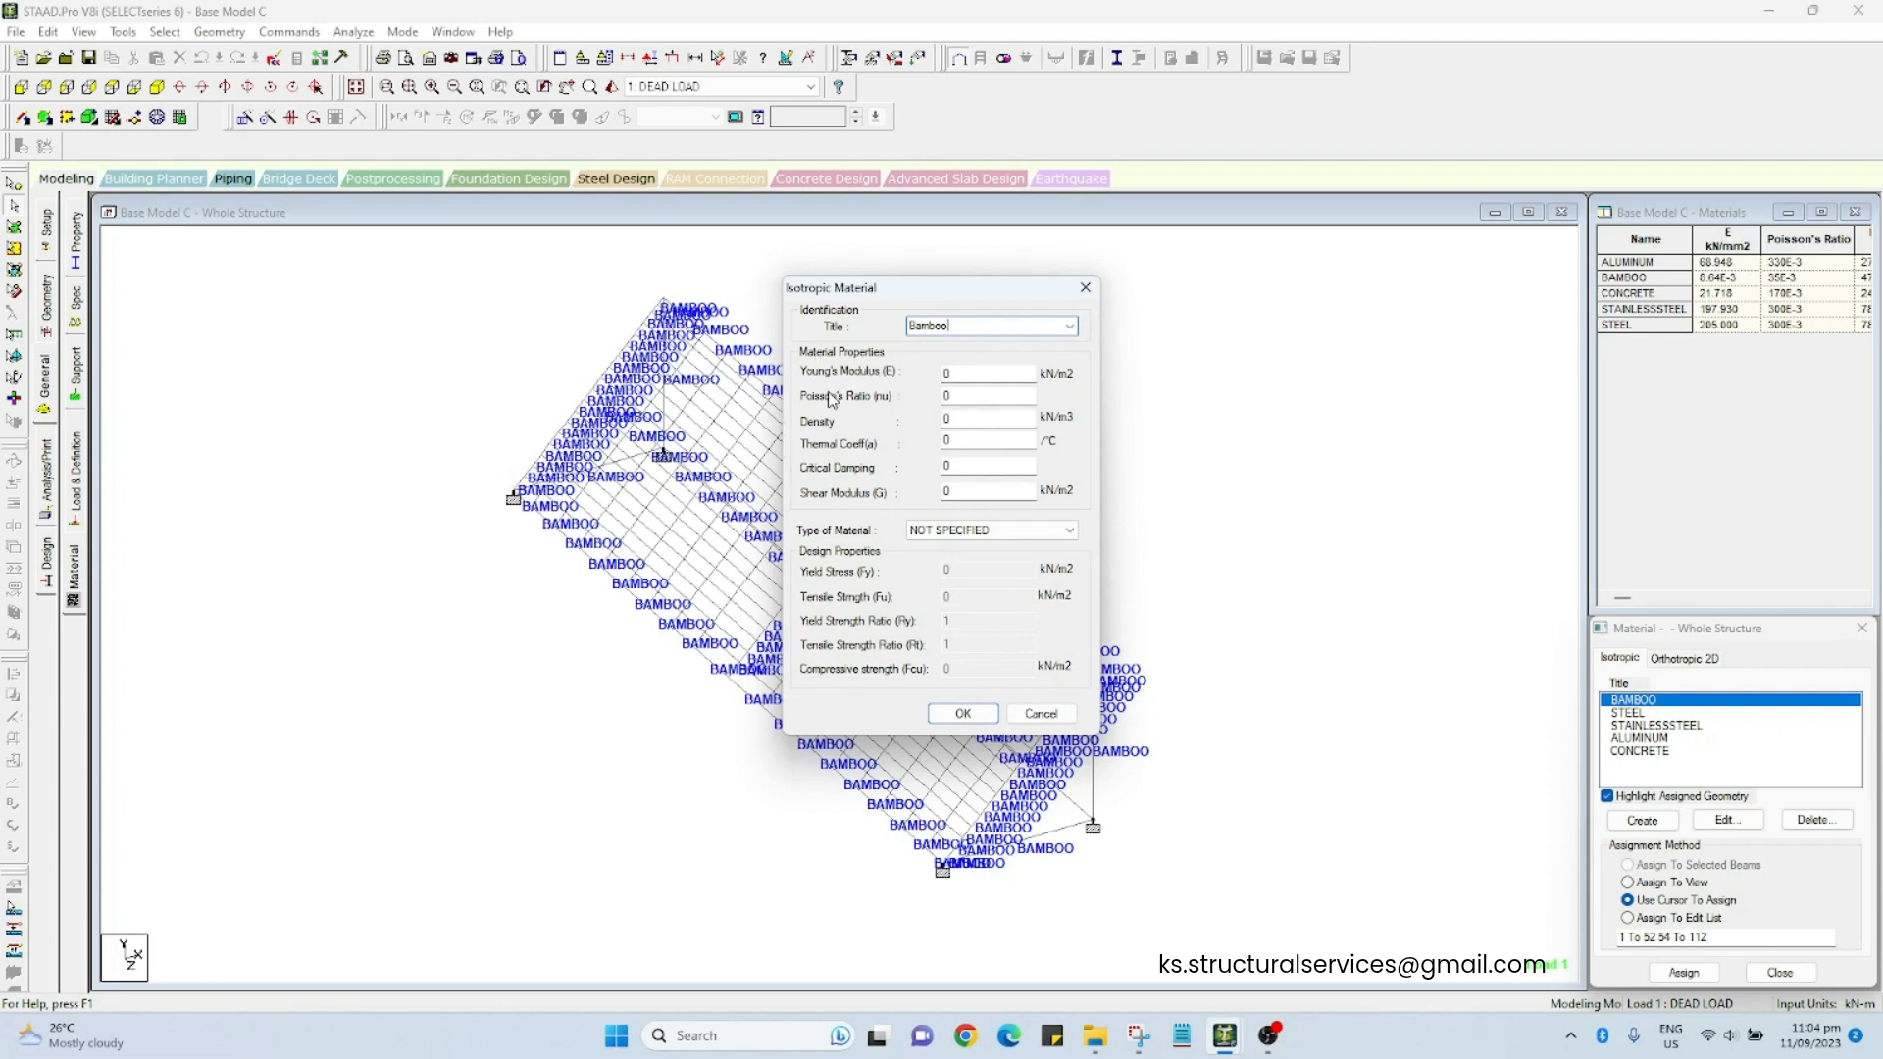
{"action": "left_click", "coordinate": [1086, 287]}
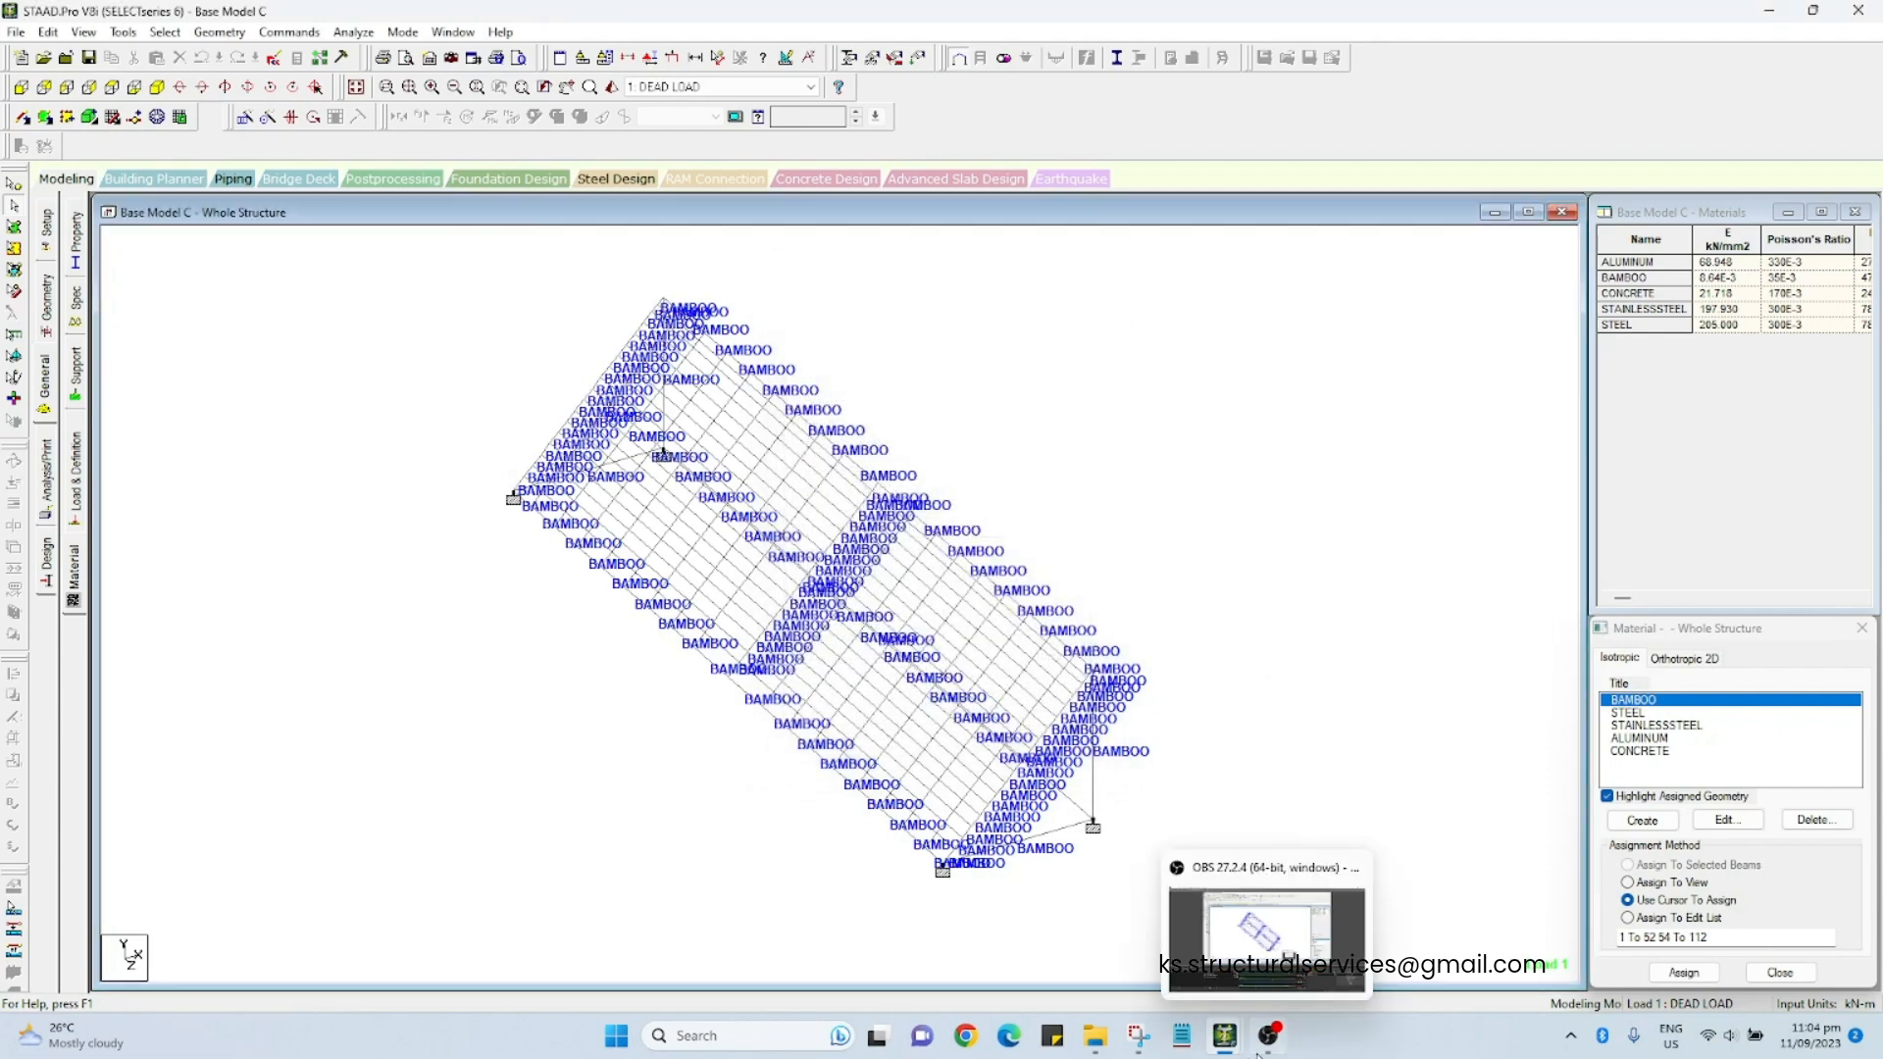
Step: Switch to the sample model and start a new isotropic material titled 21 Mpa
{"action": "mouse_move", "coordinate": [1225, 1035]}
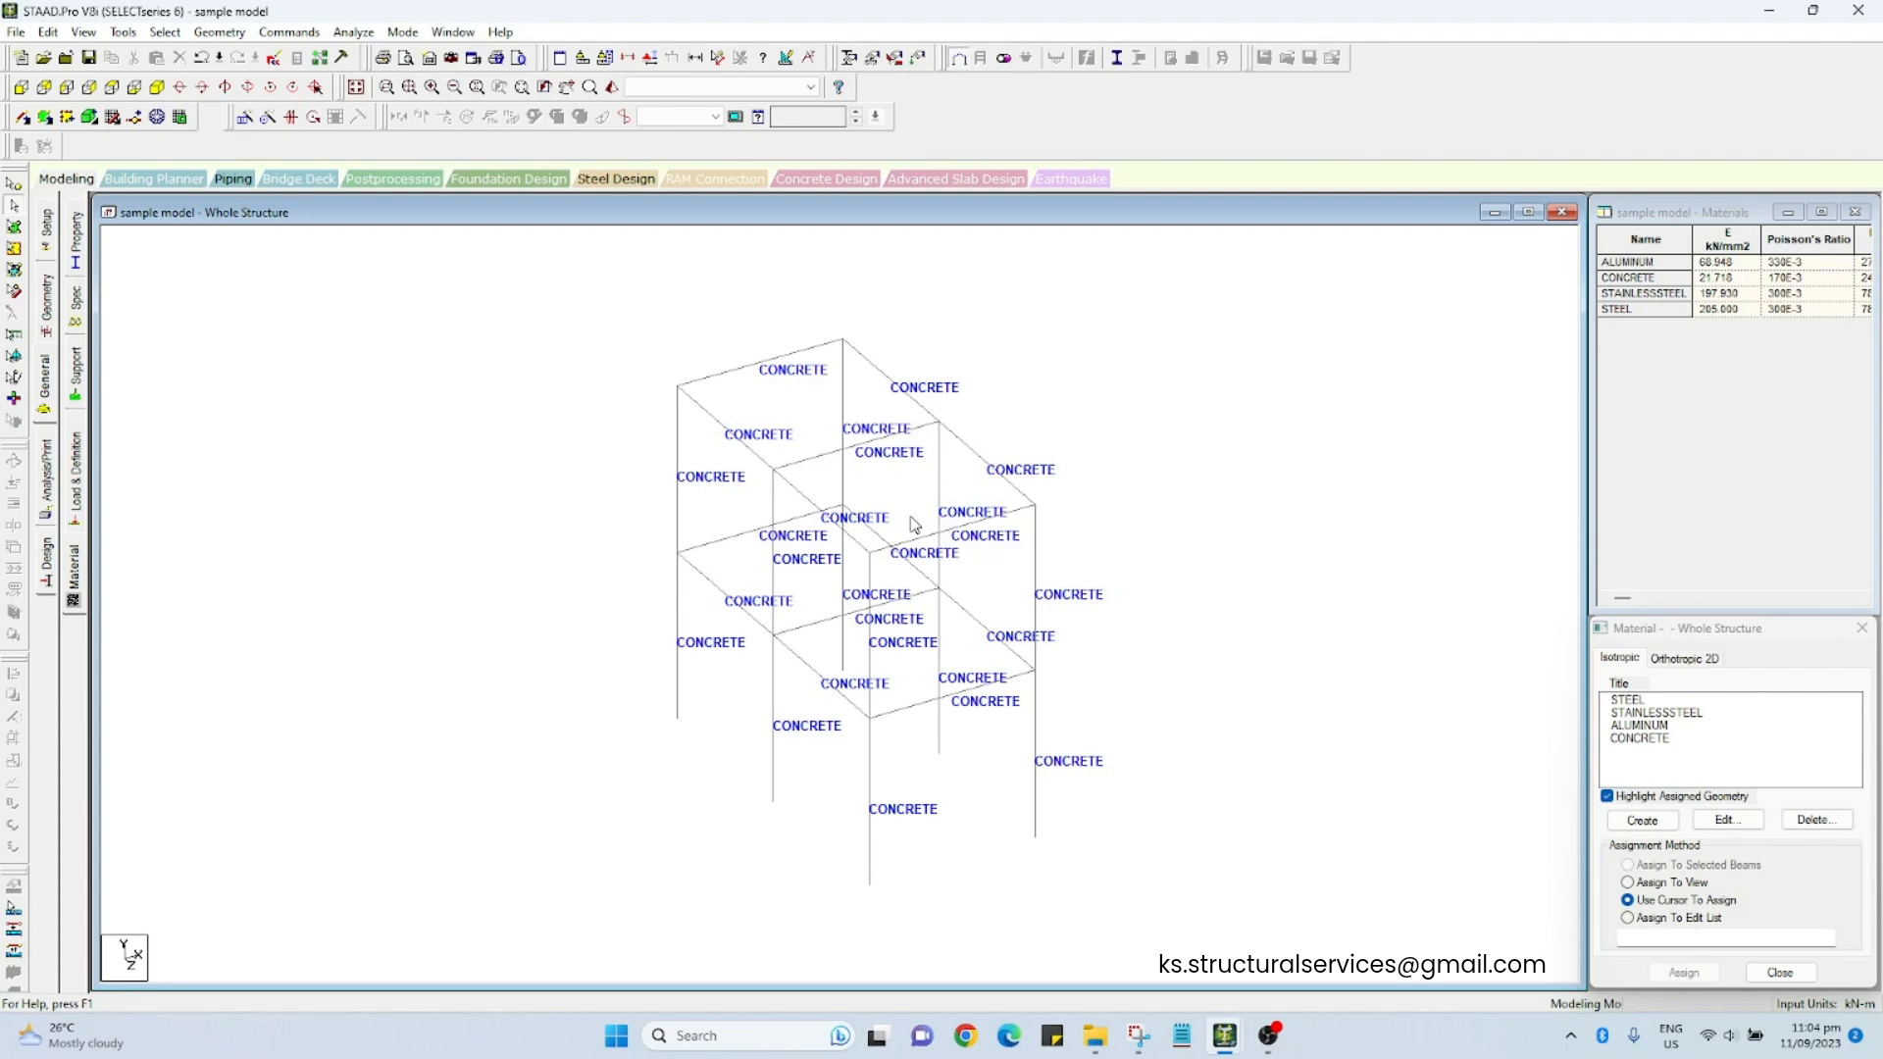
{"action": "left_click", "coordinate": [1725, 821]}
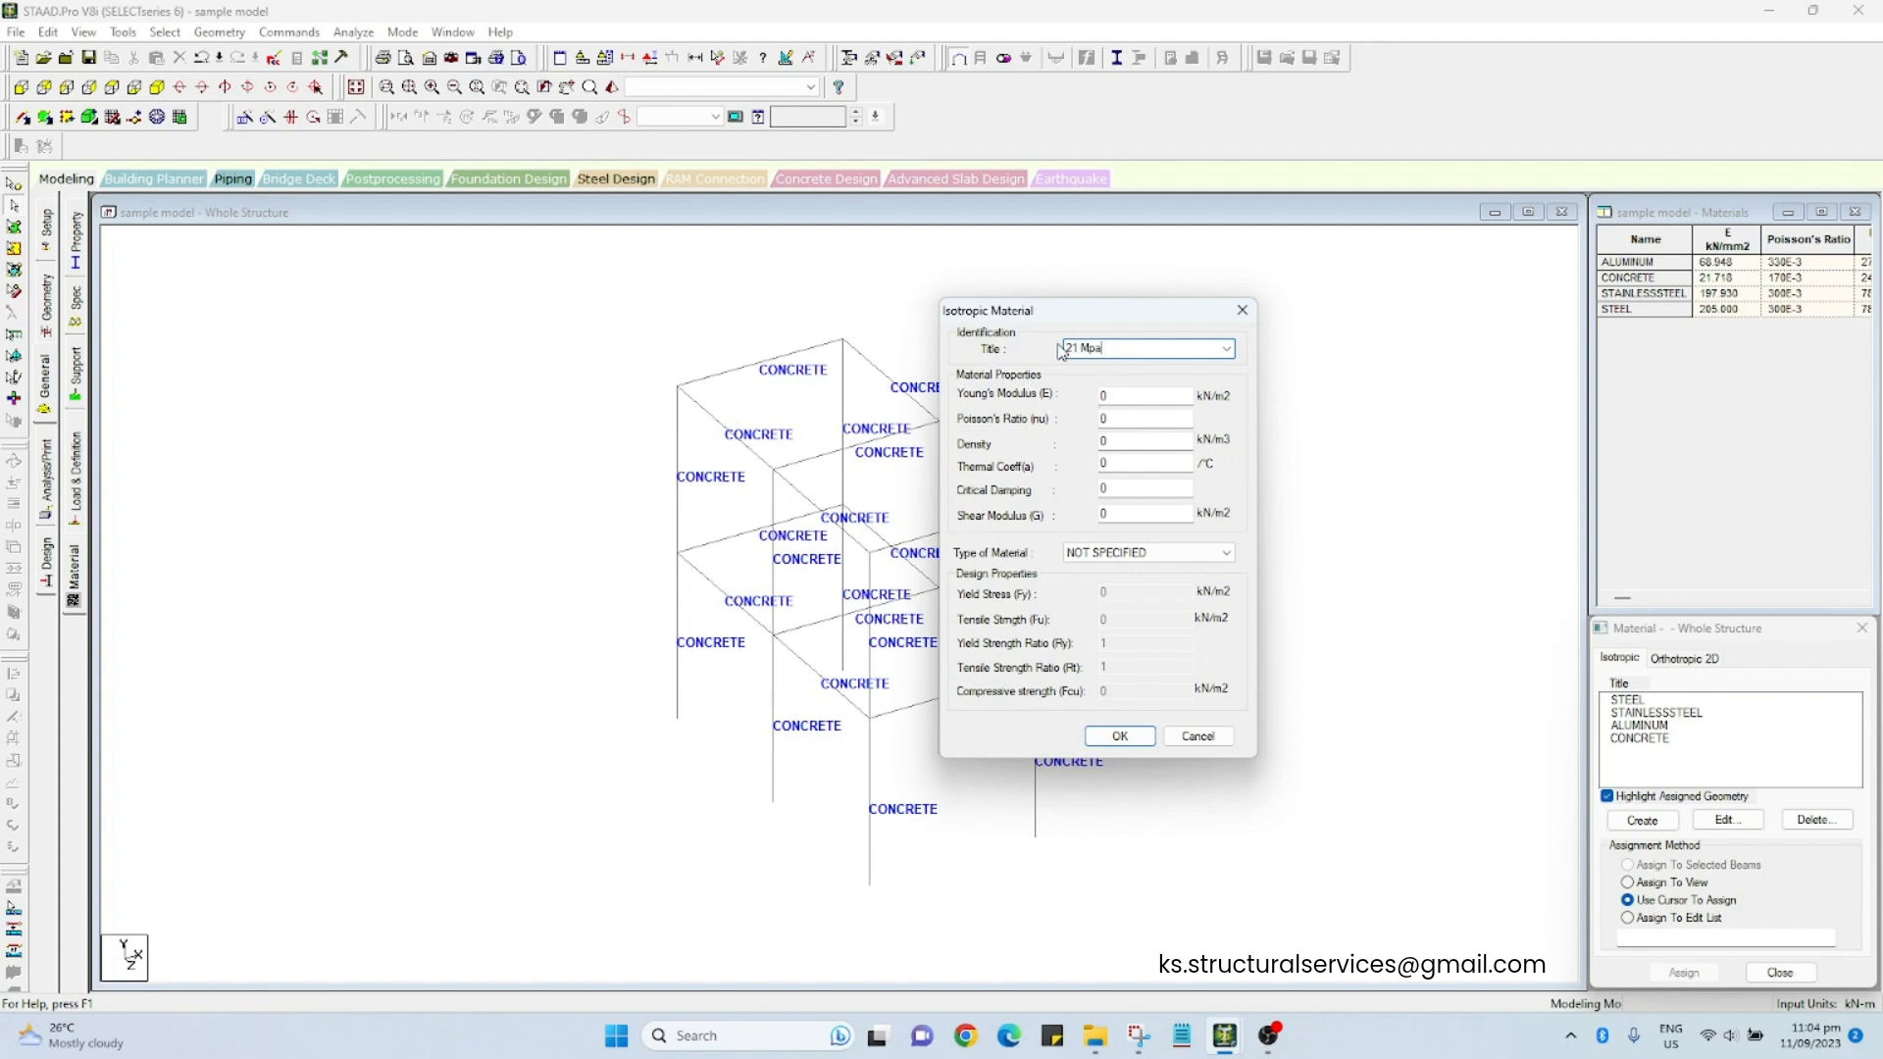
Step: Switch to the Genset.rev0 model, capture its 21MPA isotropic material definition as a screenshot, and open the capture in Snipping Tool
{"action": "mouse_move", "coordinate": [1223, 1035]}
{"action": "left_click", "coordinate": [1561, 932]}
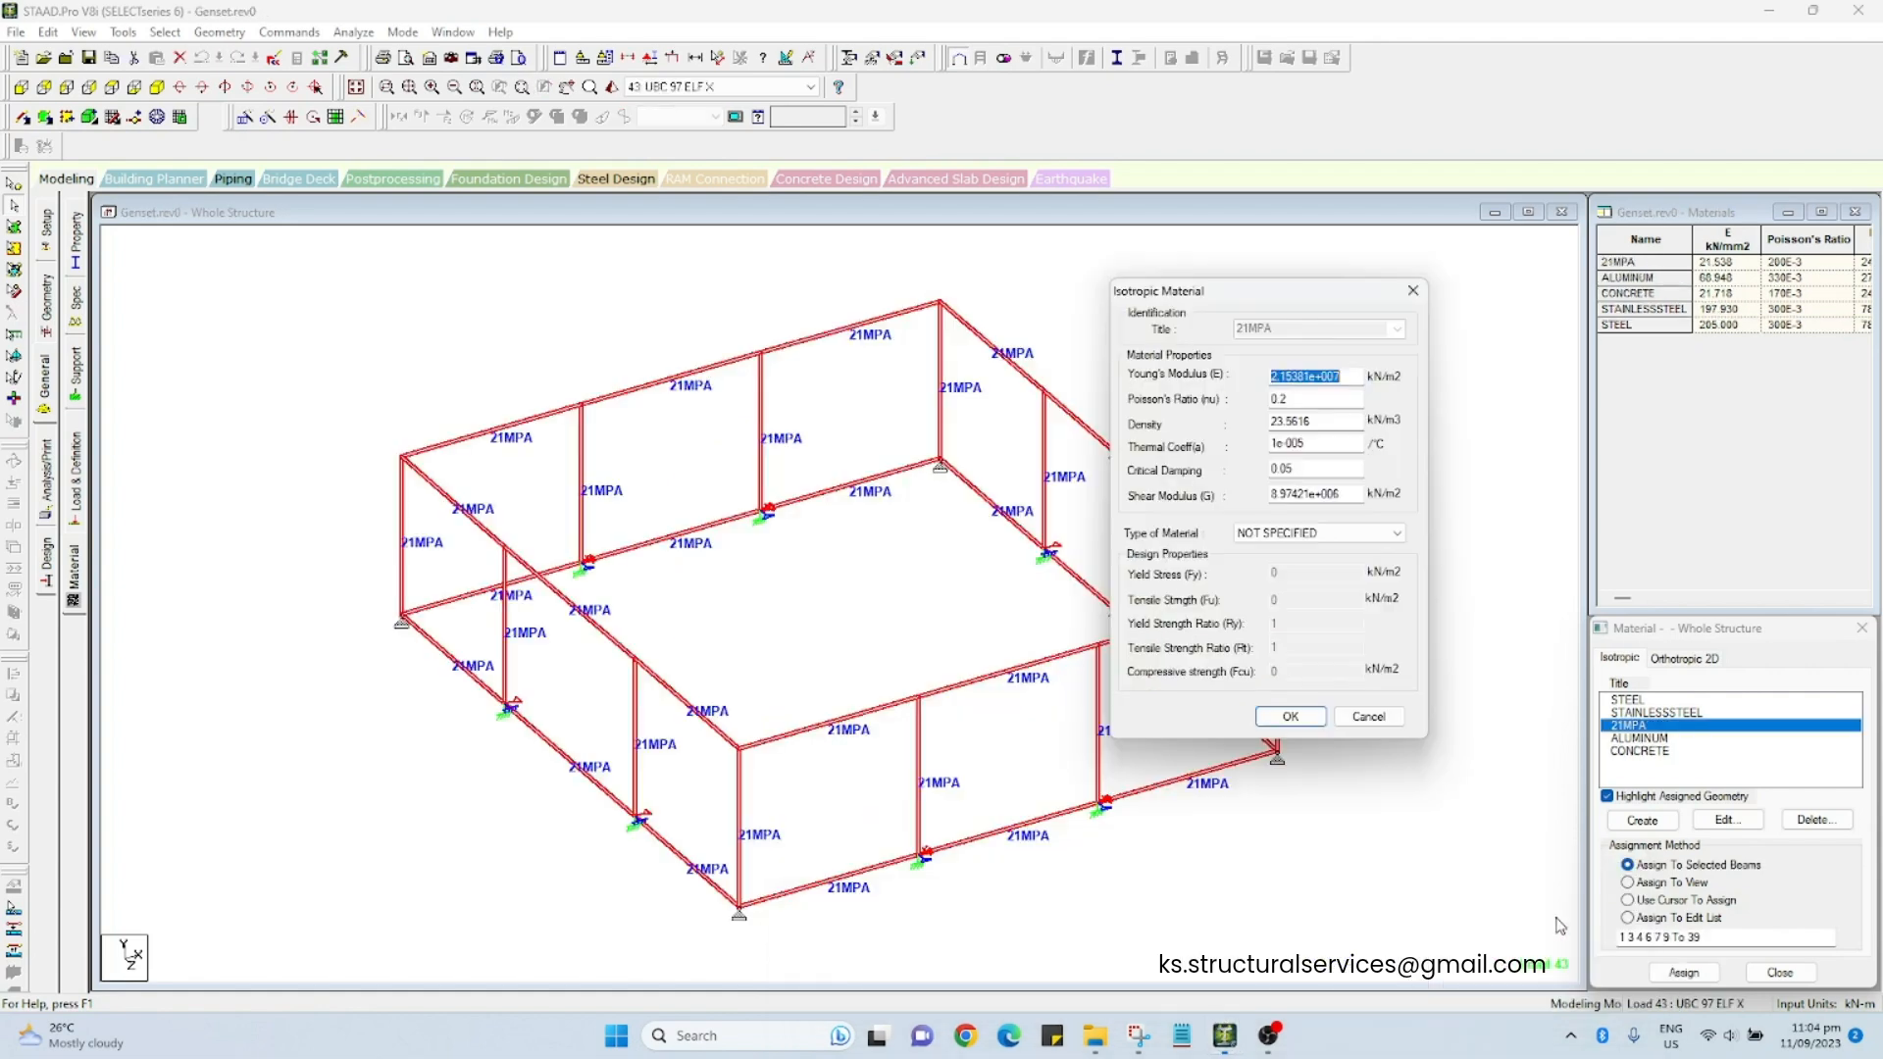
{"action": "mouse_move", "coordinate": [1319, 300]}
{"action": "left_mouse_down"}
{"action": "mouse_move", "coordinate": [1163, 310]}
{"action": "mouse_move", "coordinate": [1314, 288]}
{"action": "left_mouse_up"}
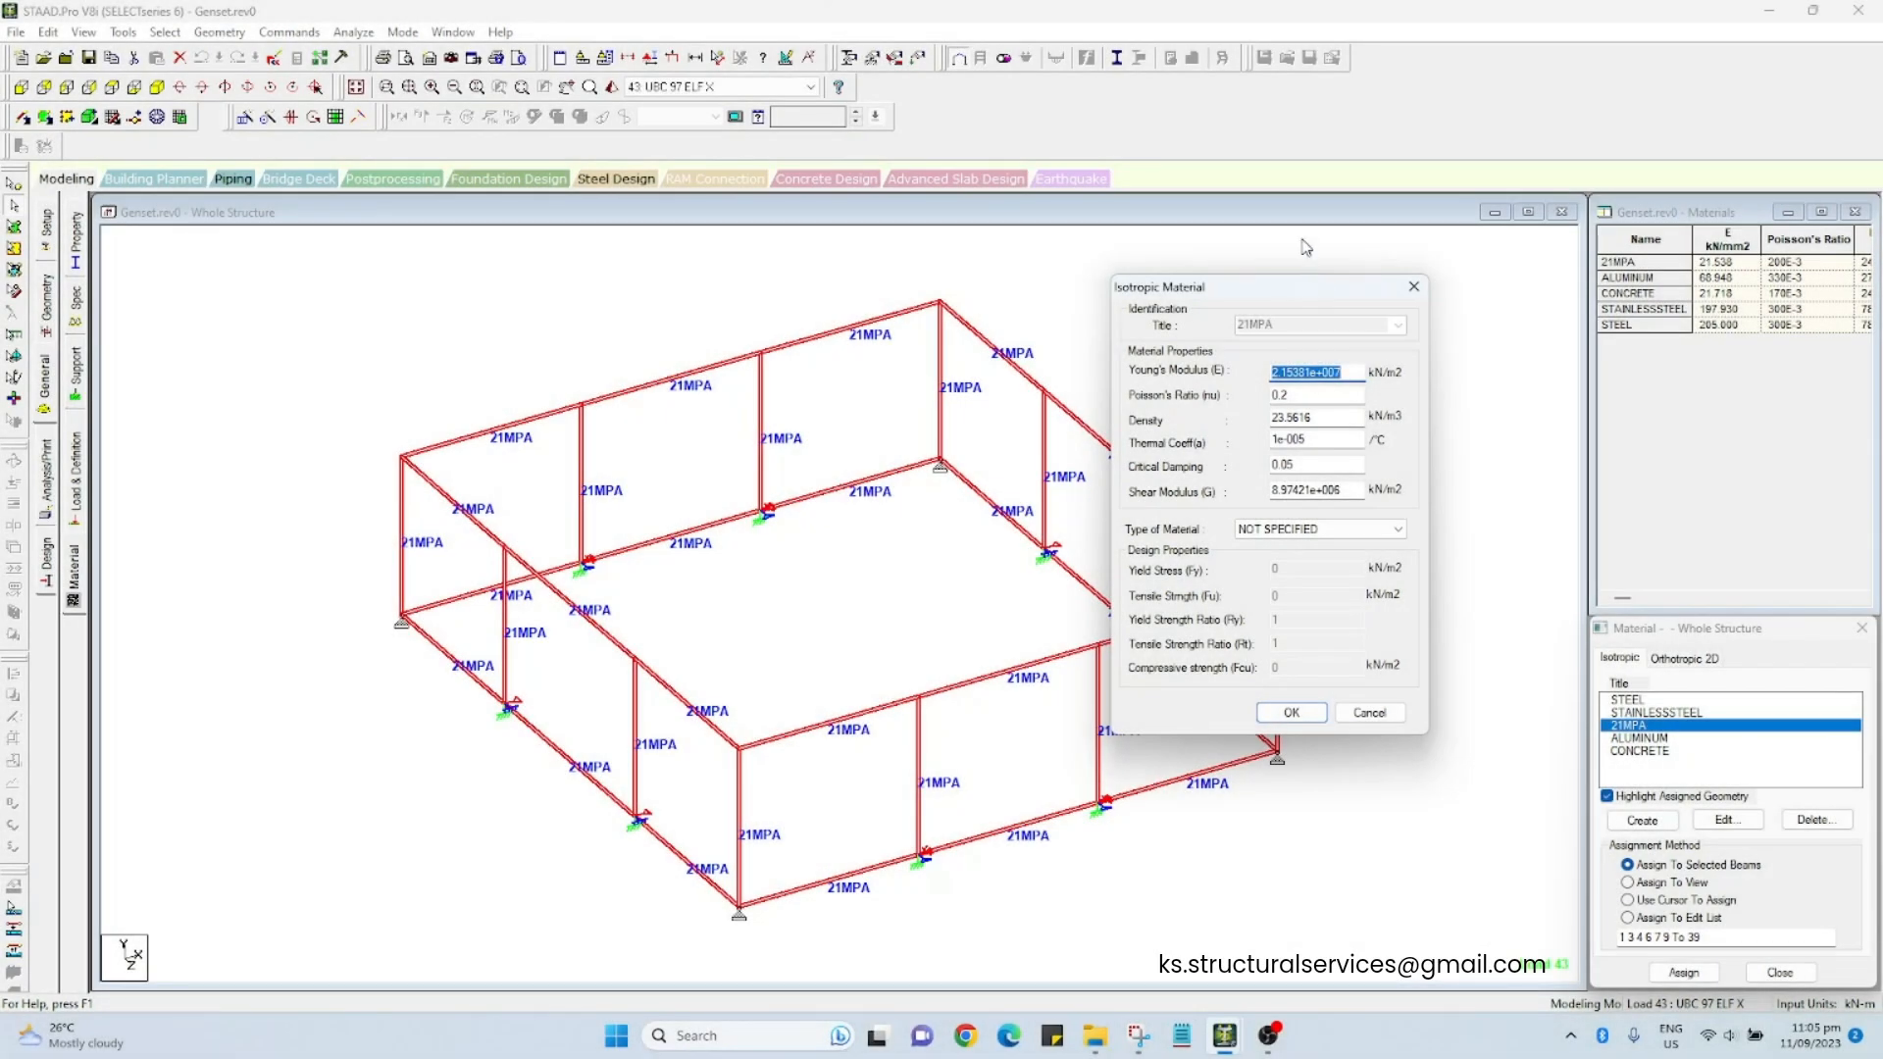
{"action": "key", "text": "super+shift+s"}
{"action": "left_click_drag", "start_coordinate": [1091, 256], "coordinate": [1452, 755]}
{"action": "left_click", "coordinate": [1707, 824]}
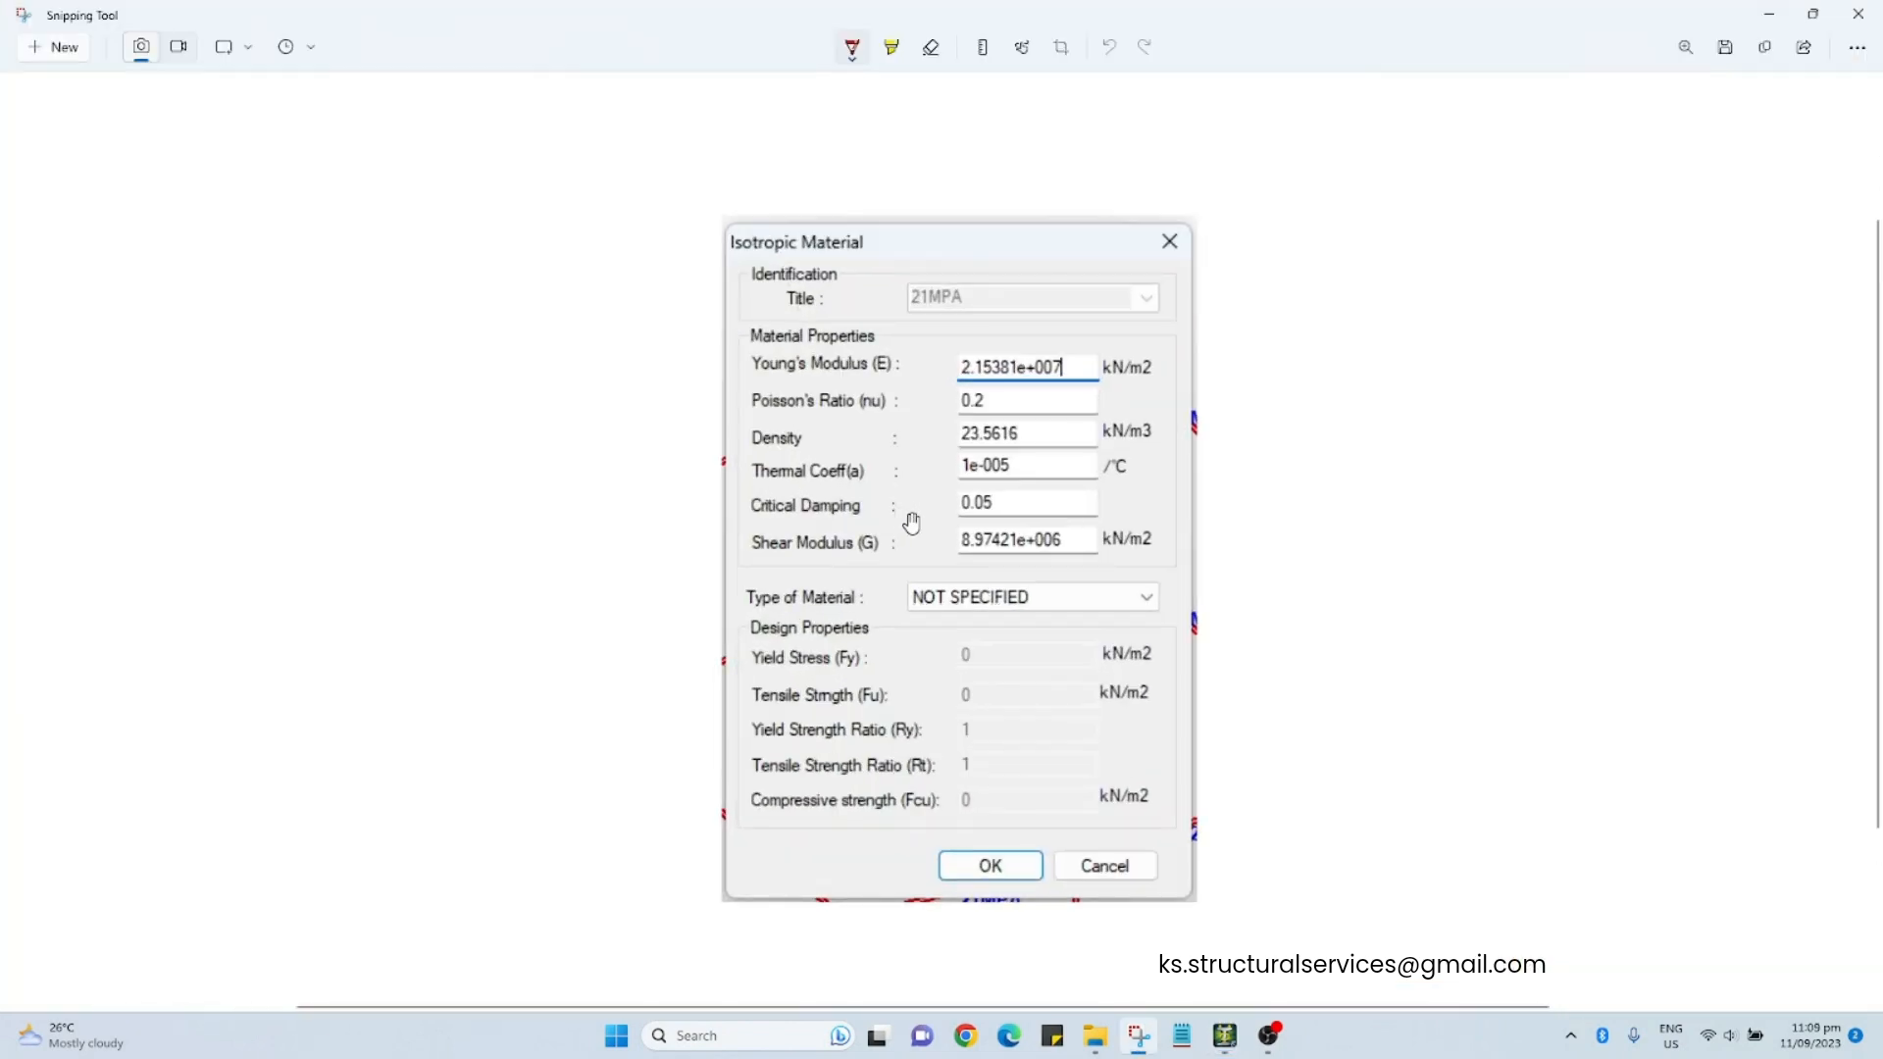
Step: Annotate the capture in red: underline 21, write 3000 psi beside the title, and underline all six material property values
{"action": "scroll", "coordinate": [912, 520], "scroll_direction": "up", "scroll_amount": 1, "text": "ctrl"}
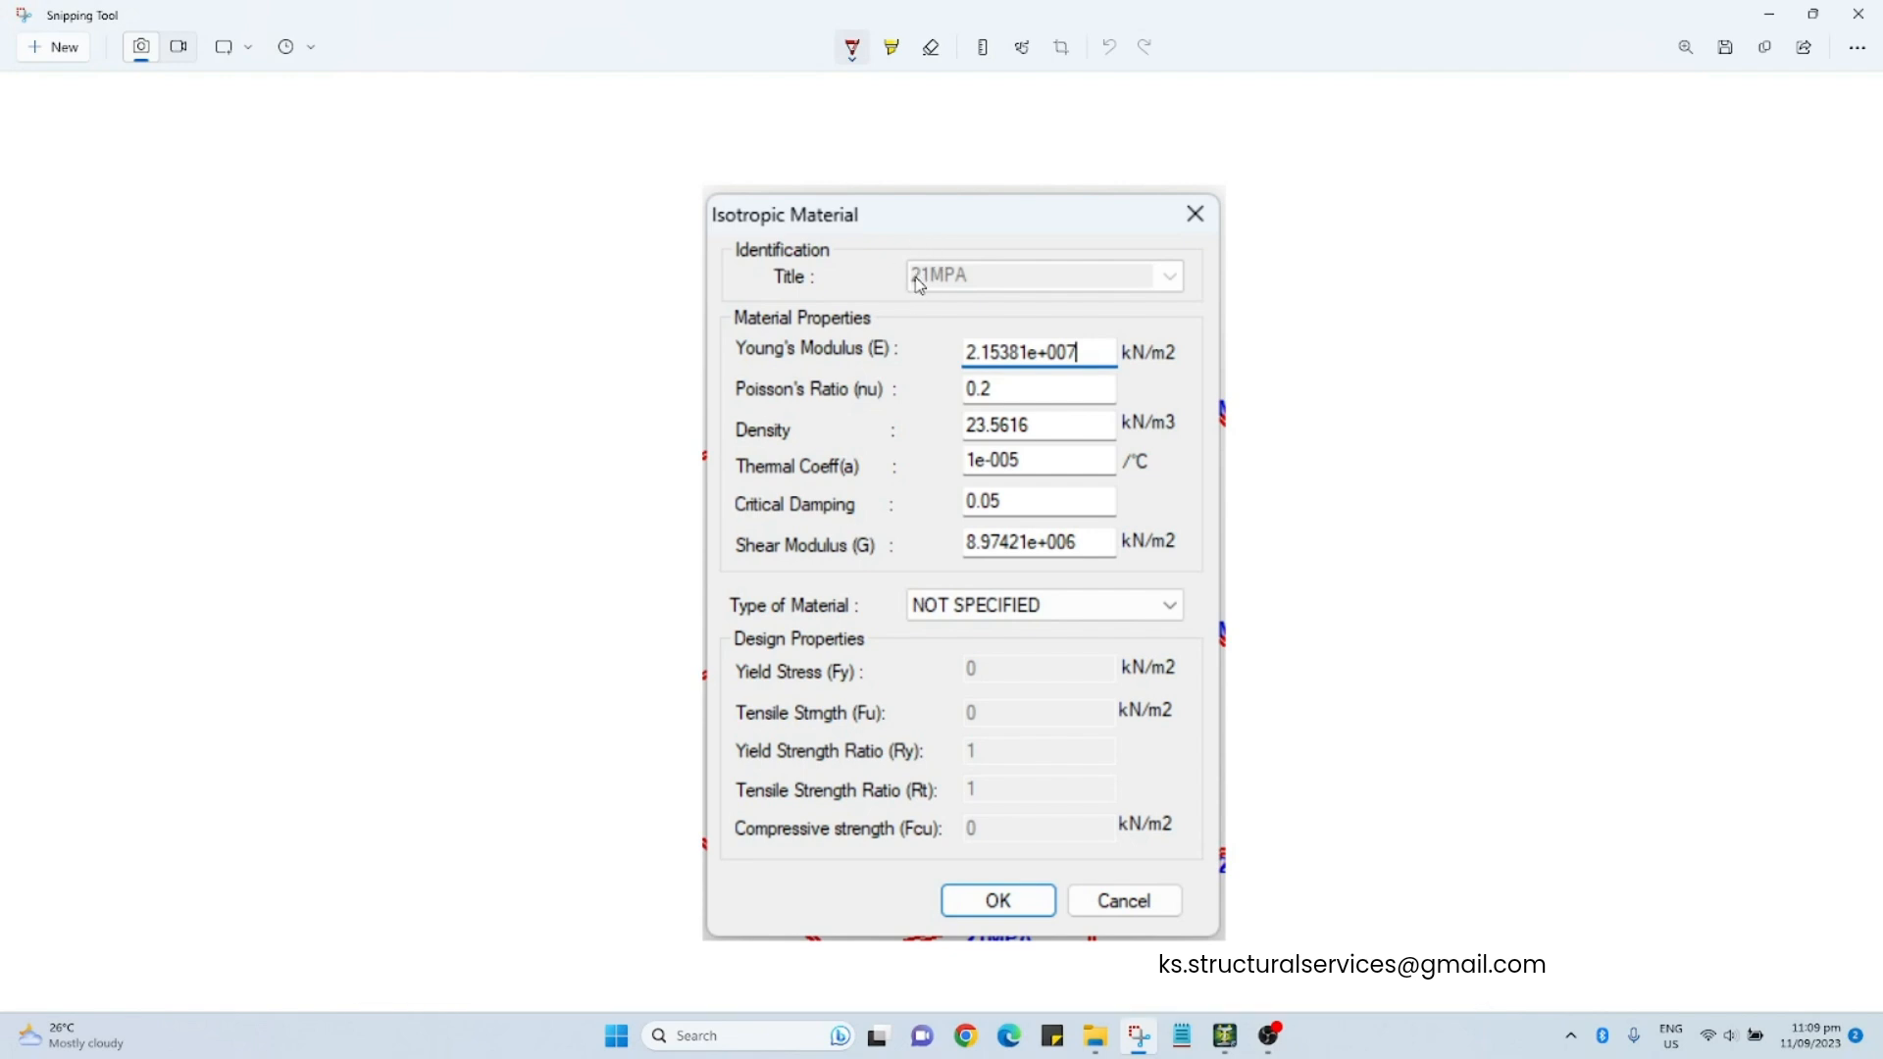
{"action": "mouse_move", "coordinate": [904, 289]}
{"action": "left_mouse_down"}
{"action": "mouse_move", "coordinate": [1084, 281]}
{"action": "mouse_move", "coordinate": [1122, 258]}
{"action": "mouse_move", "coordinate": [1173, 294]}
{"action": "left_mouse_up"}
{"action": "left_click_drag", "start_coordinate": [1206, 292], "coordinate": [1219, 257]}
{"action": "left_click", "coordinate": [1209, 229]}
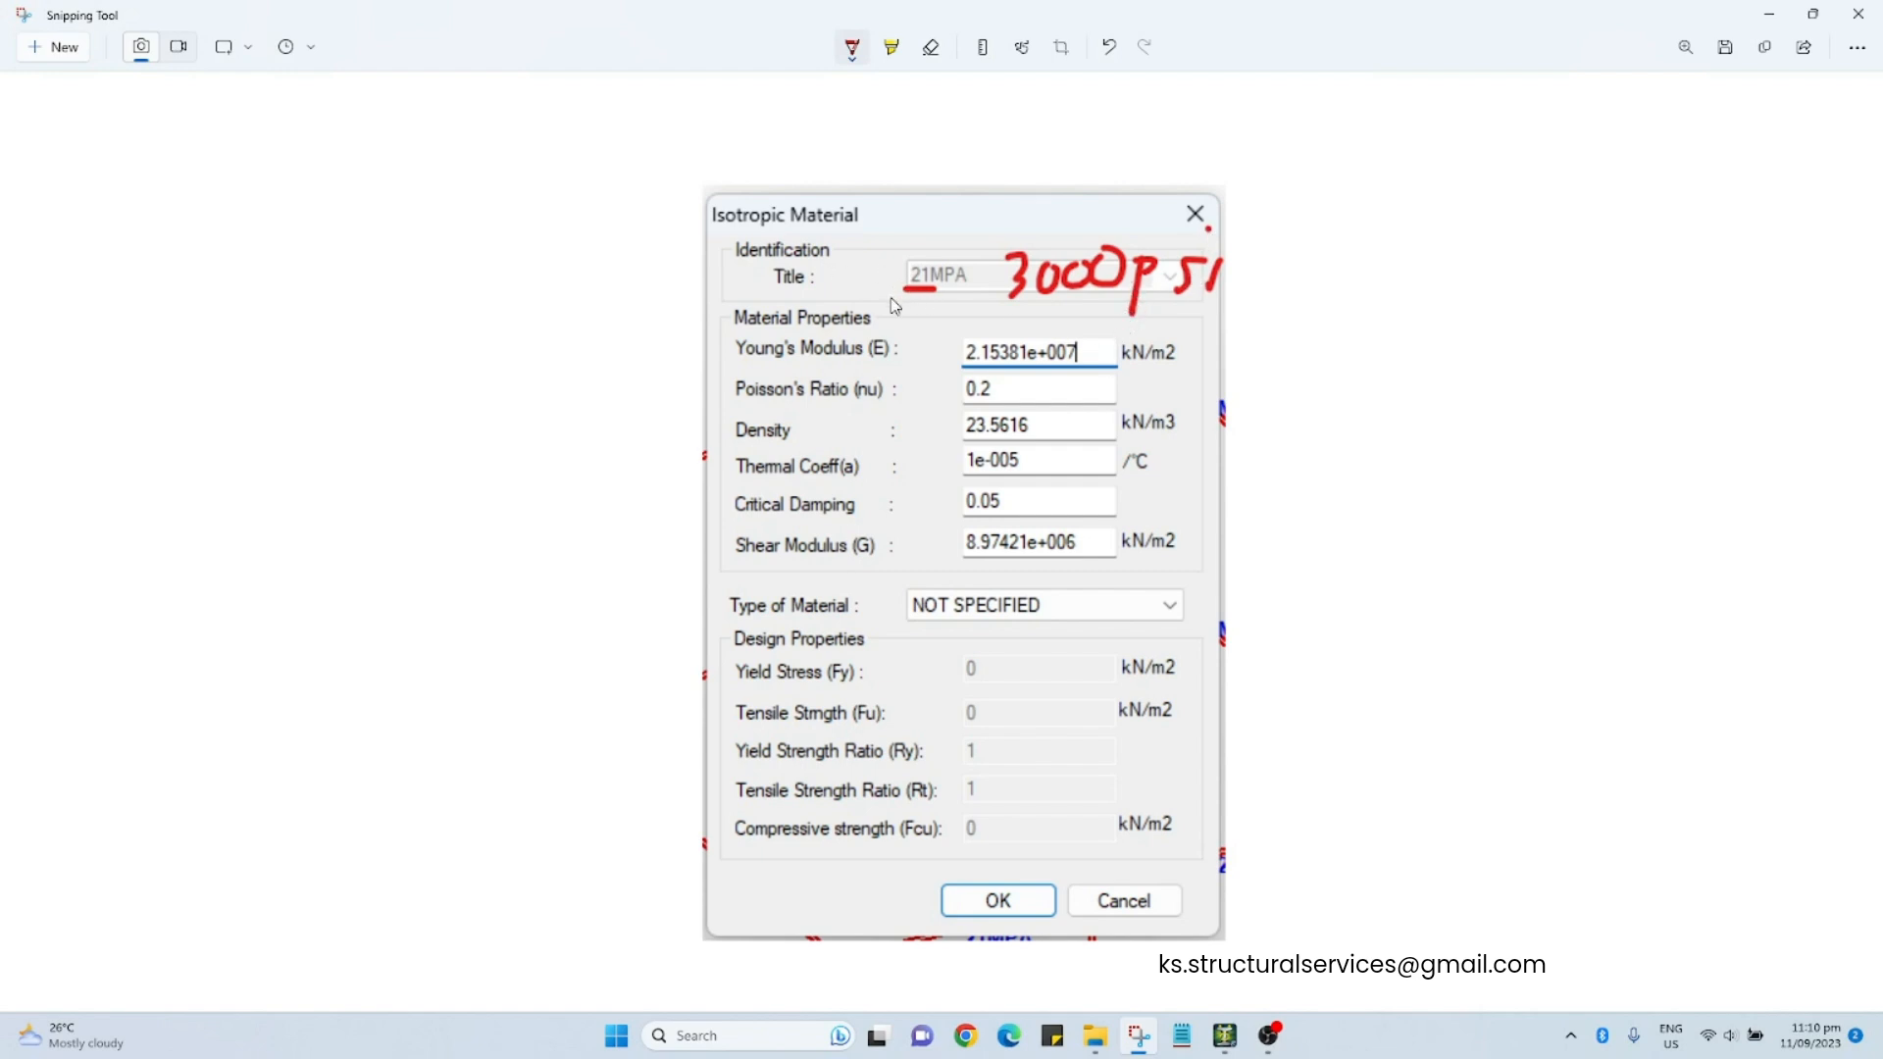
{"action": "mouse_move", "coordinate": [960, 368]}
{"action": "left_mouse_down"}
{"action": "mouse_move", "coordinate": [1049, 366]}
{"action": "mouse_move", "coordinate": [995, 399]}
{"action": "mouse_move", "coordinate": [1046, 440]}
{"action": "mouse_move", "coordinate": [993, 511]}
{"action": "mouse_move", "coordinate": [1045, 568]}
{"action": "left_mouse_up"}
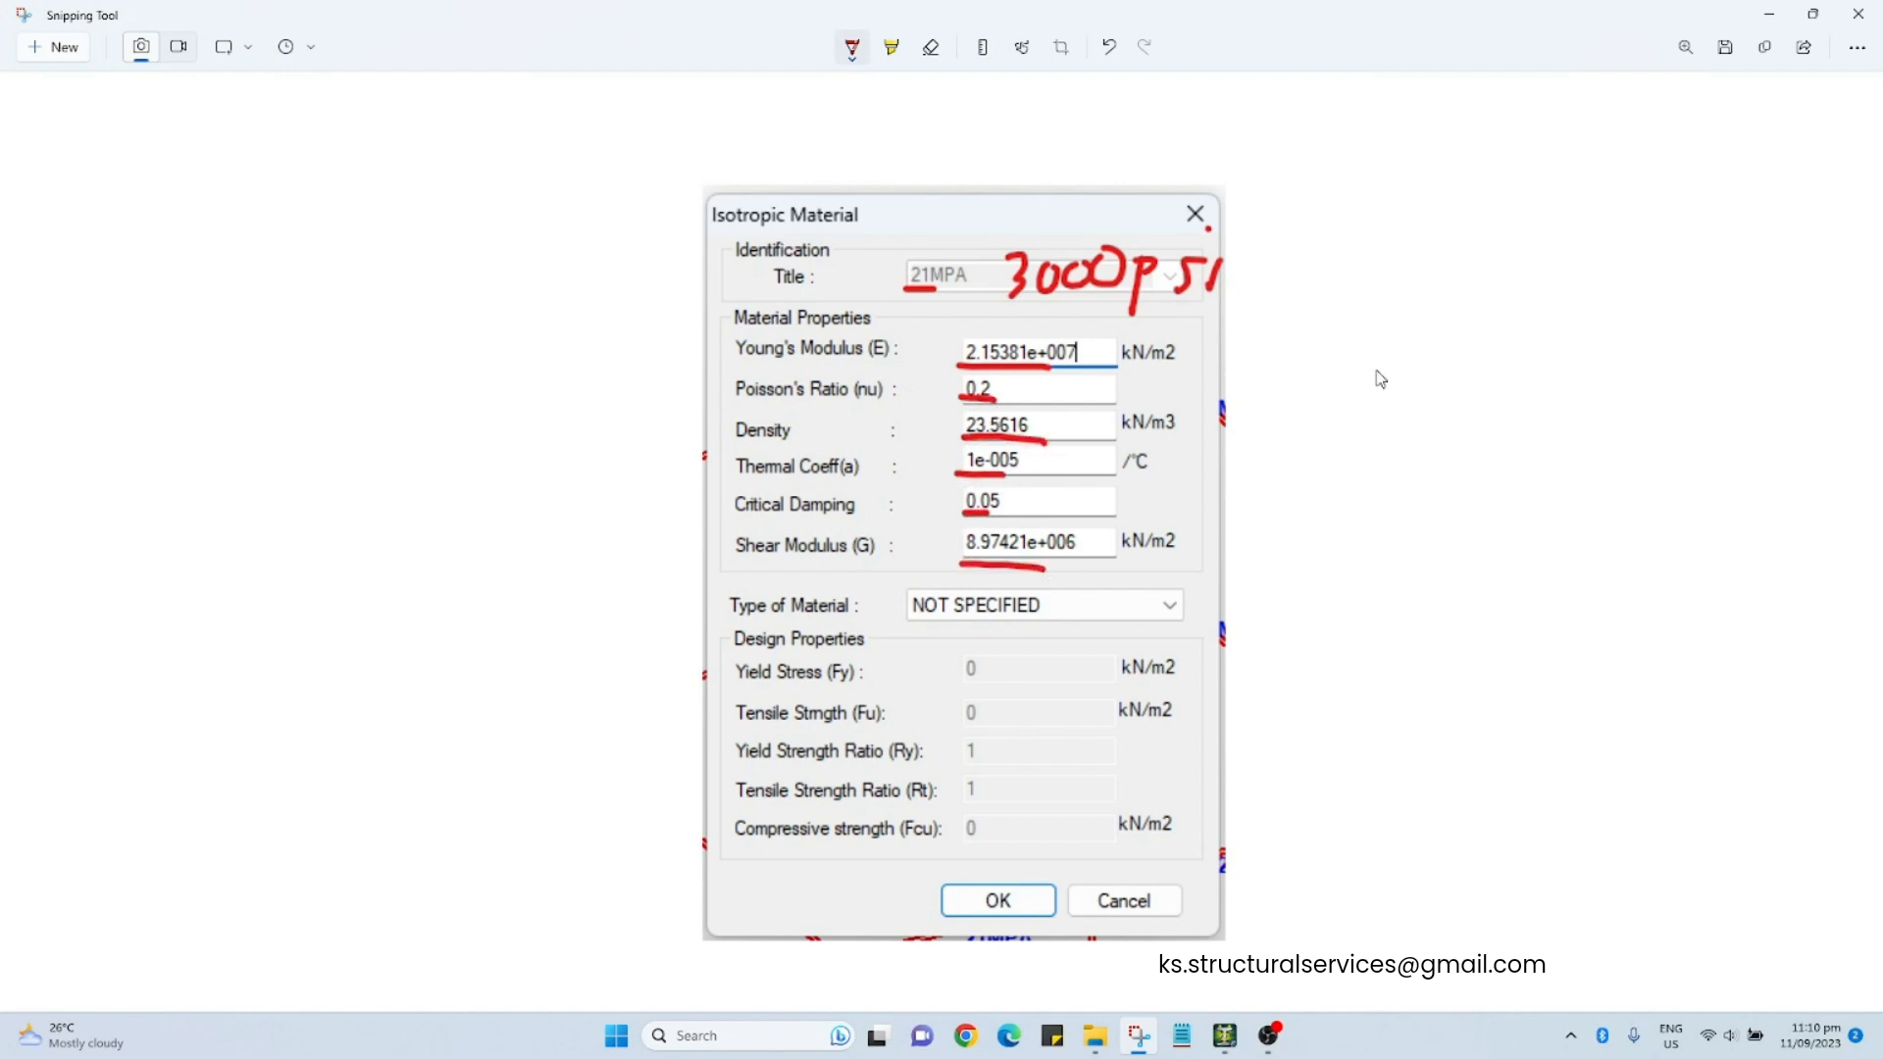
Step: Close the annotated capture and dismiss the 21MPA isotropic material definition in the Genset.rev0 model
{"action": "left_click", "coordinate": [1857, 13]}
{"action": "left_click", "coordinate": [1085, 286]}
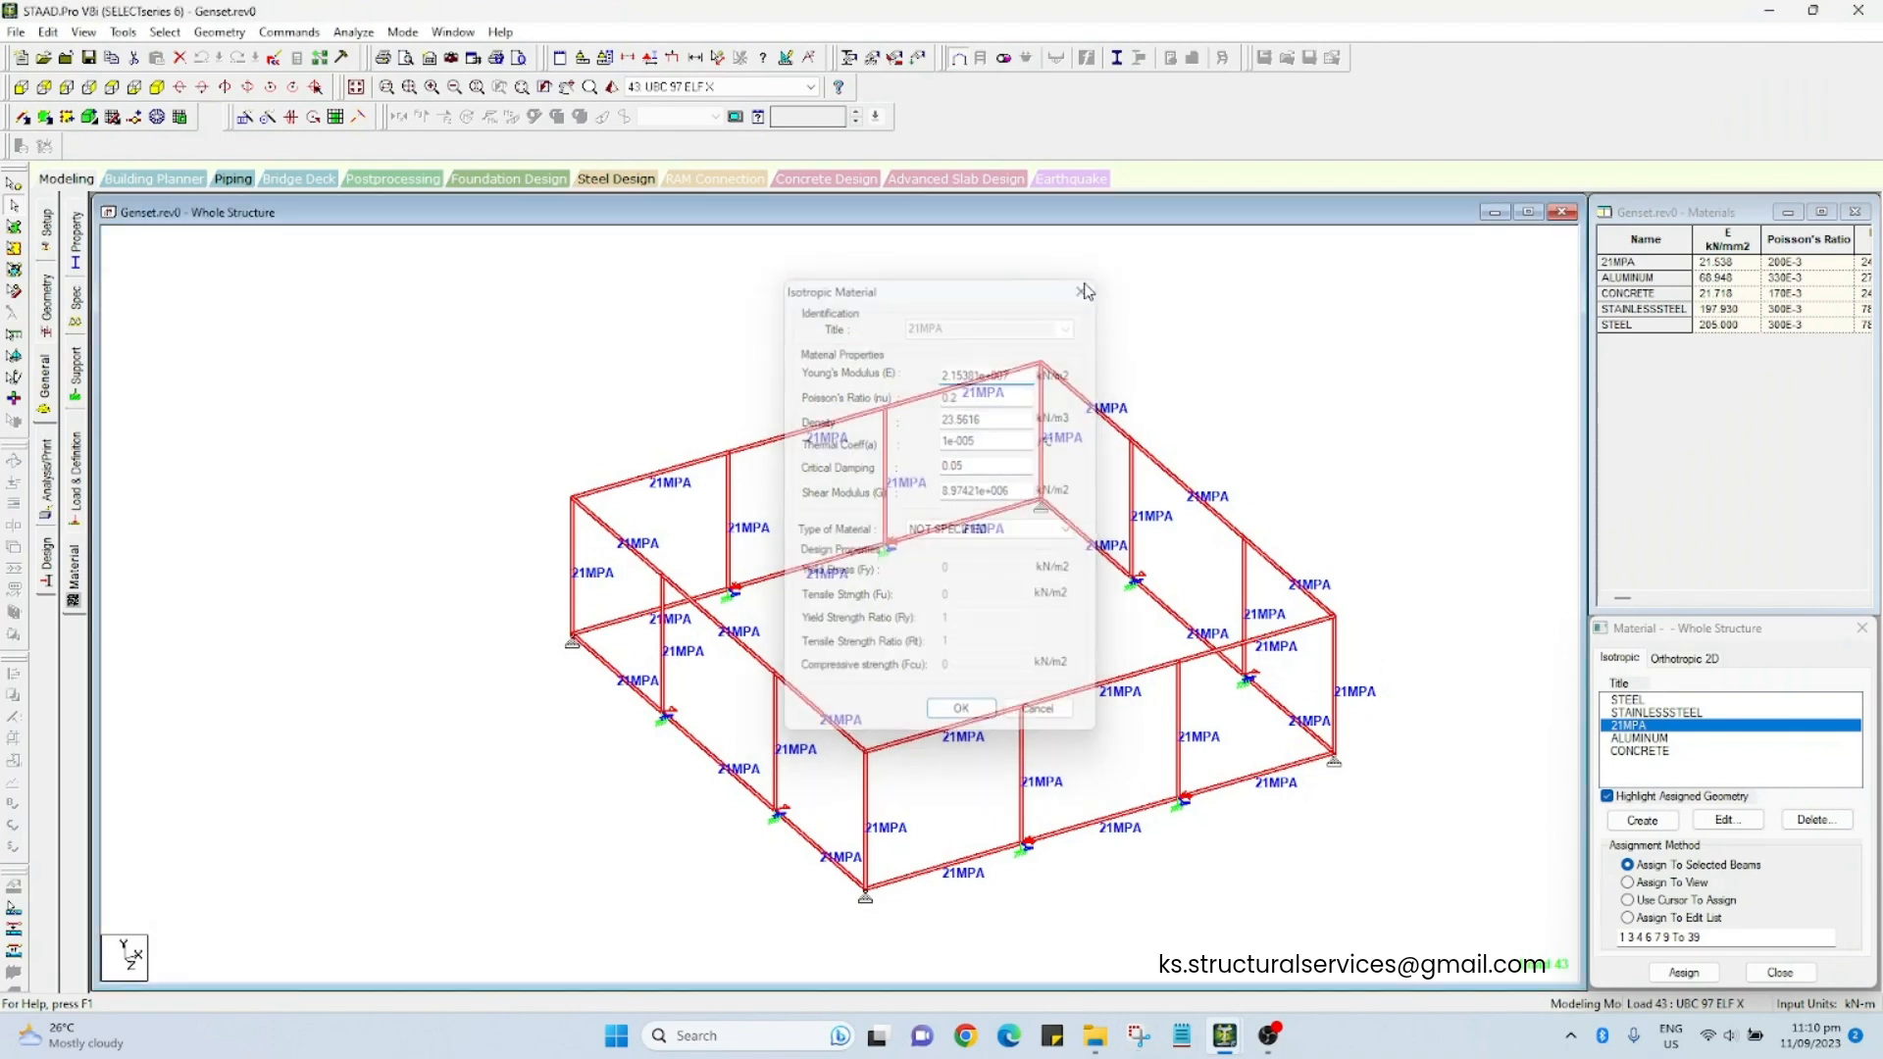
Step: Review the property fields of a blank isotropic material and the 21MPA definition, closing both without changes
{"action": "left_click", "coordinate": [1651, 818]}
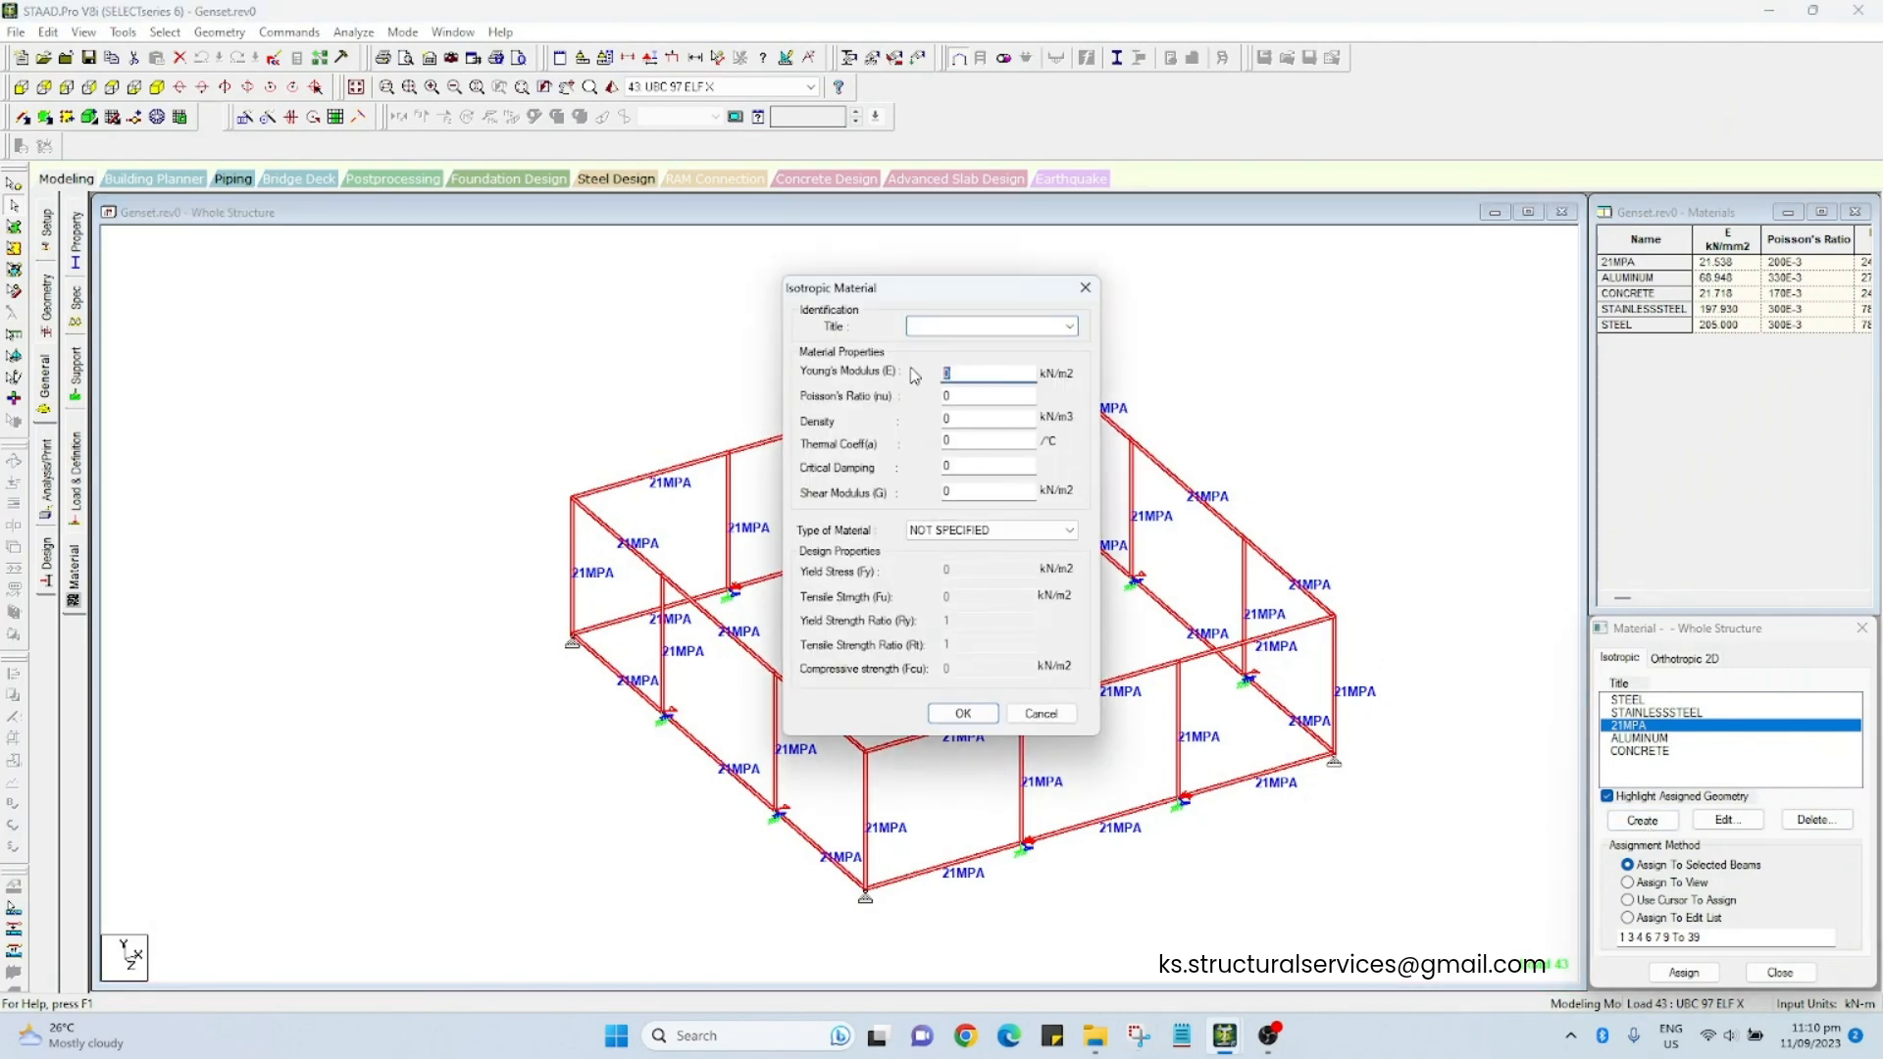
{"action": "key", "text": "Tab"}
{"action": "key", "text": "Tab"}
{"action": "key", "text": "Tab"}
{"action": "key", "text": "Tab"}
{"action": "key", "text": "Tab"}
{"action": "left_click", "coordinate": [1085, 287]}
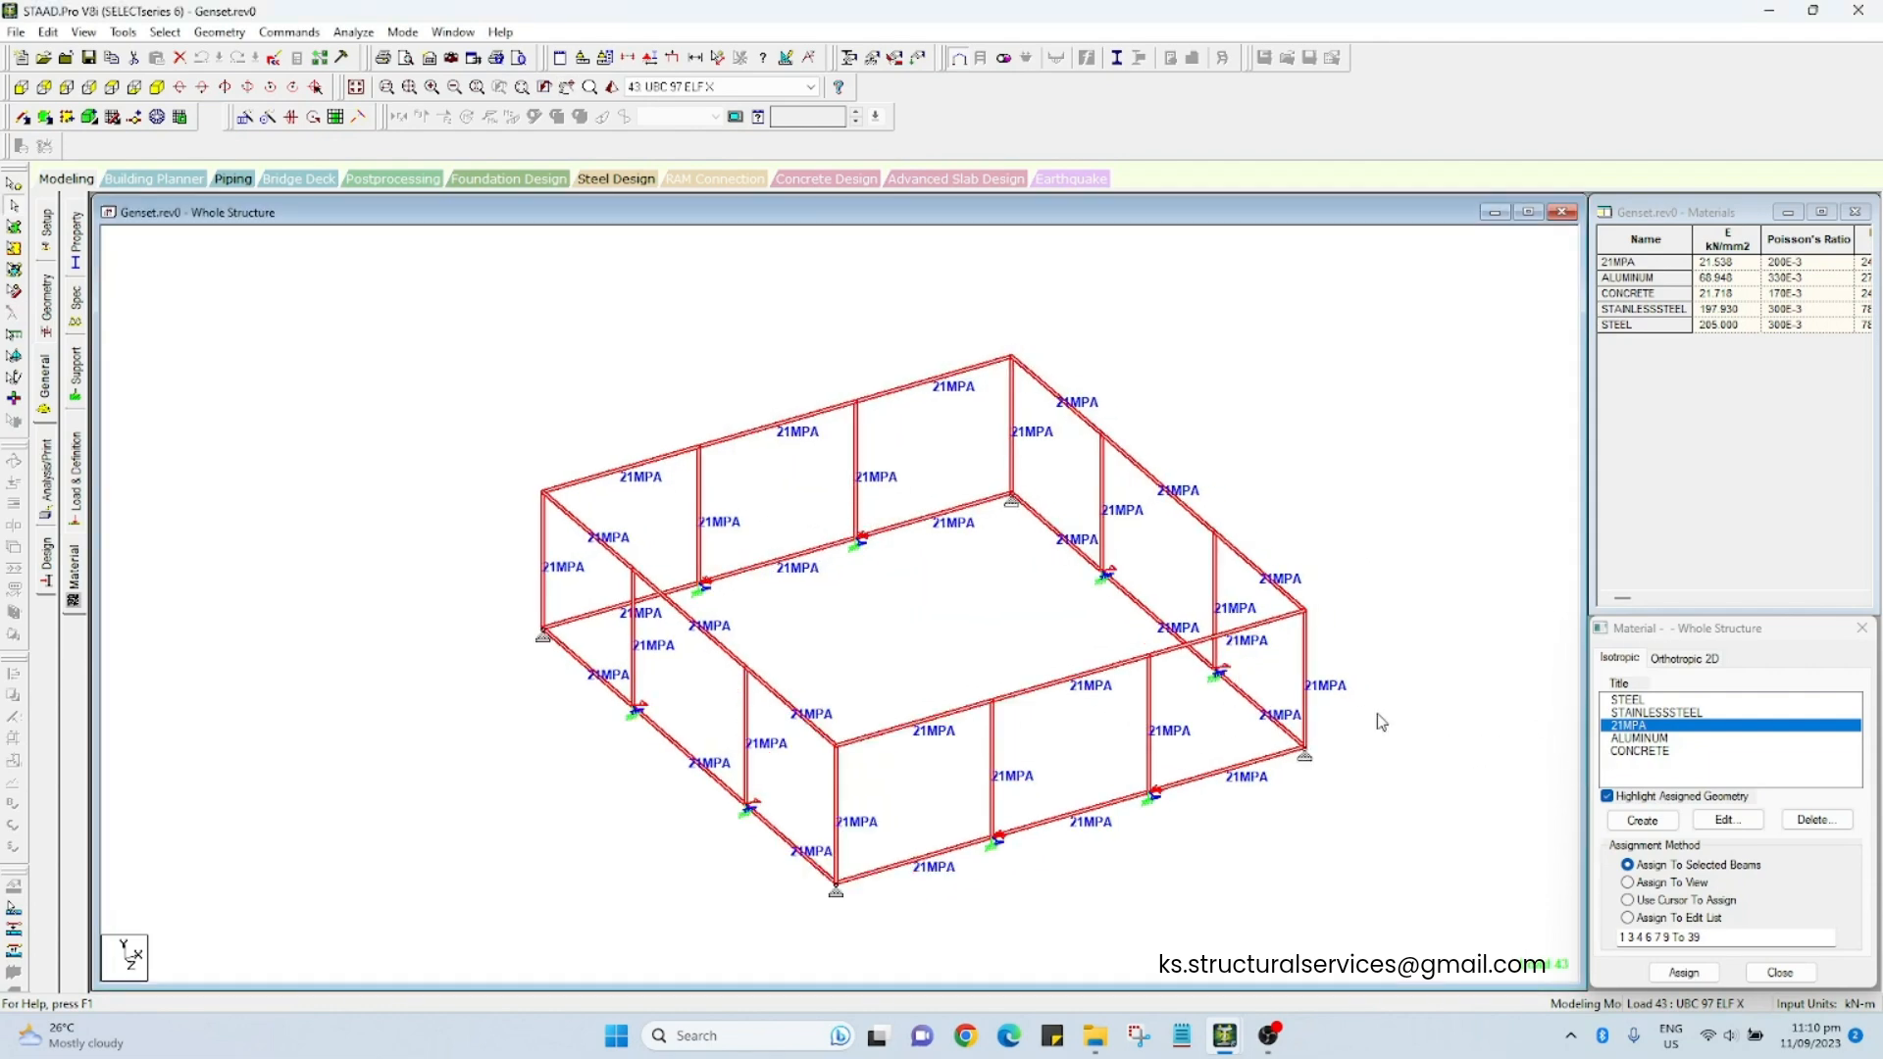
{"action": "double_click", "coordinate": [1627, 726]}
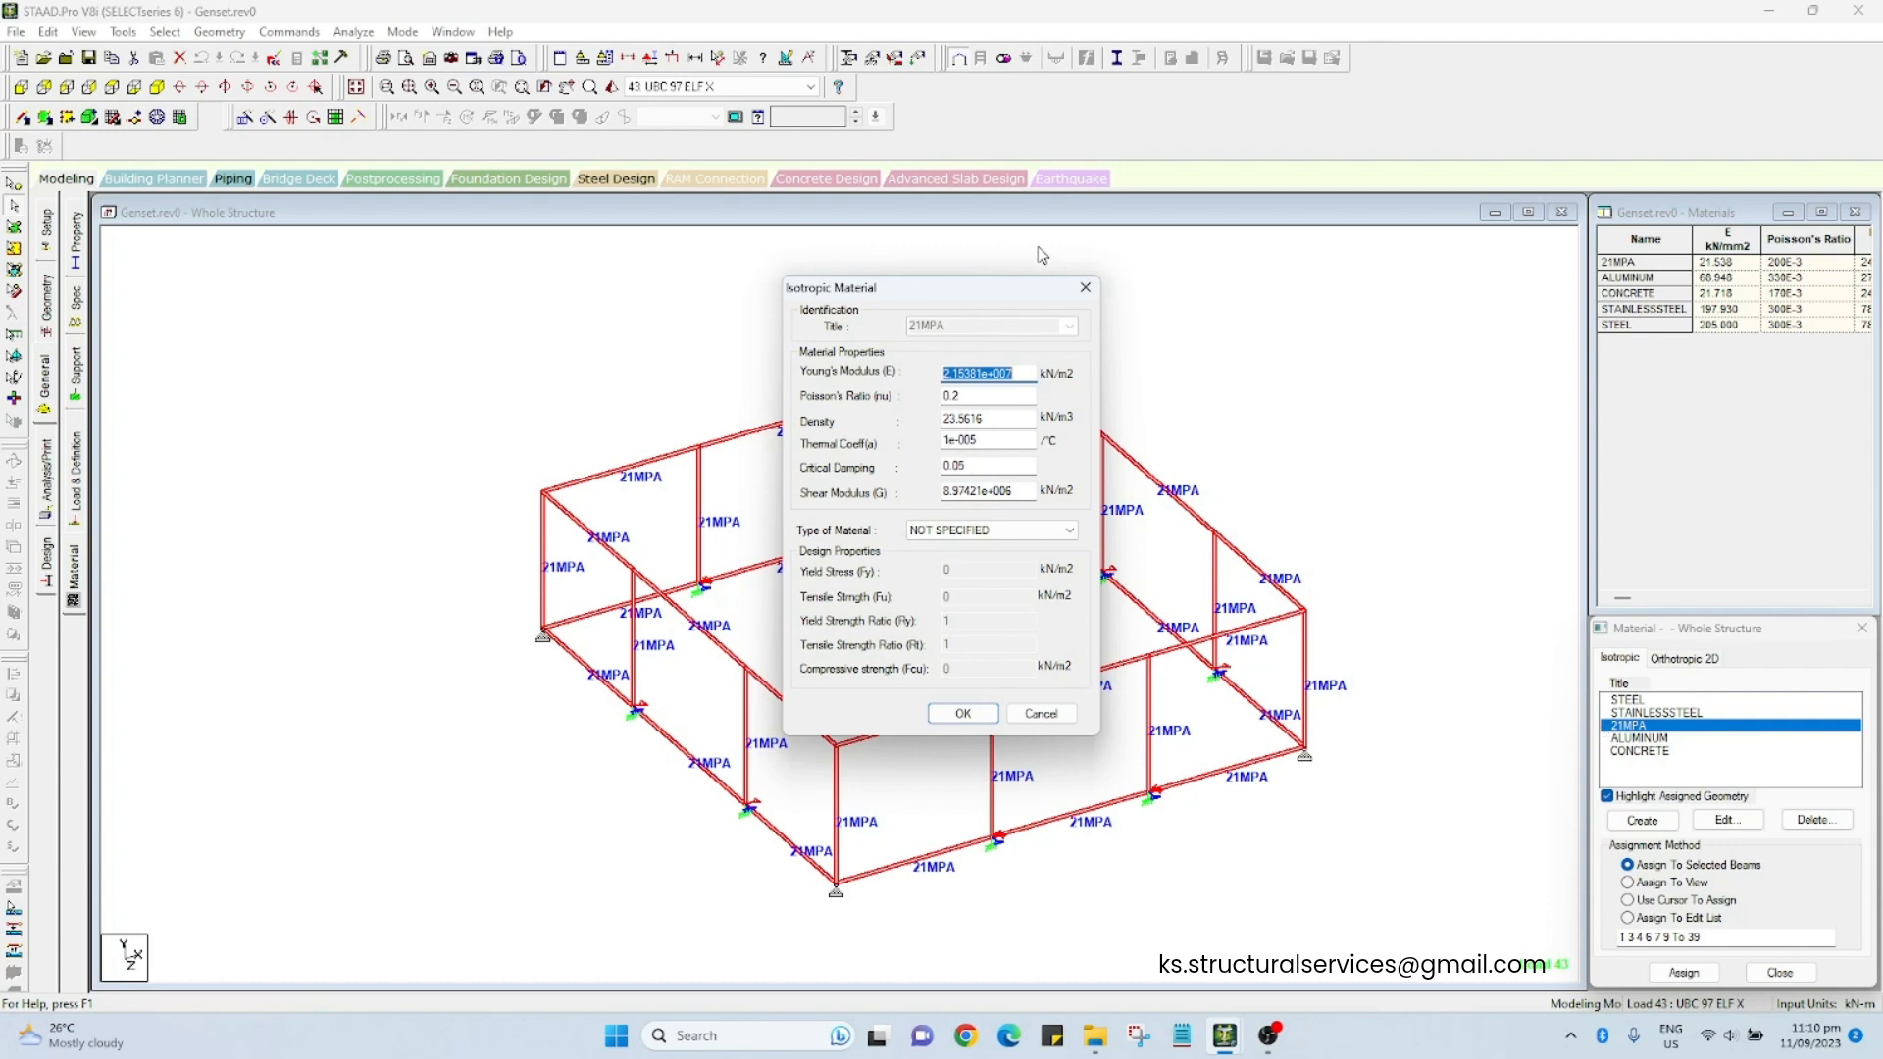
{"action": "left_click", "coordinate": [1085, 289]}
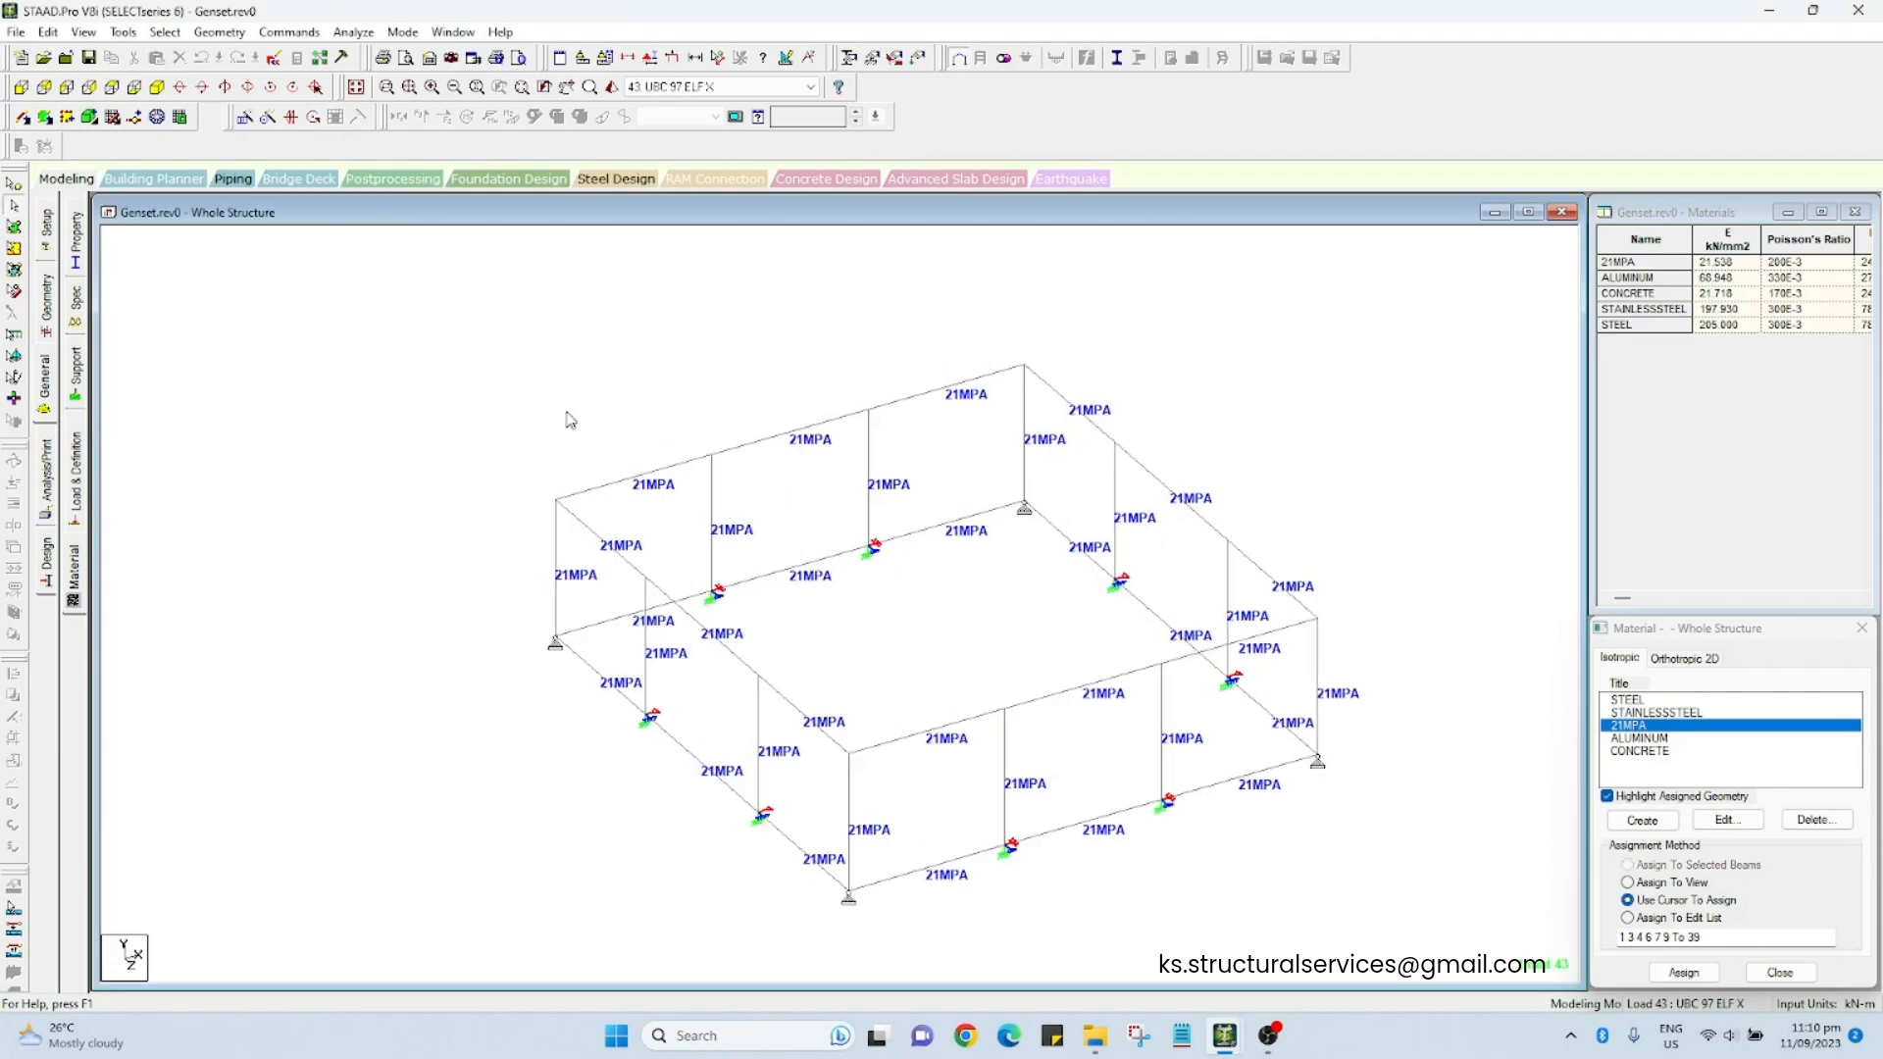
Step: Open the Genset.rev0 input file in the STAAD editor and go to its DEFINE MATERIAL section
{"action": "left_click", "coordinate": [274, 61]}
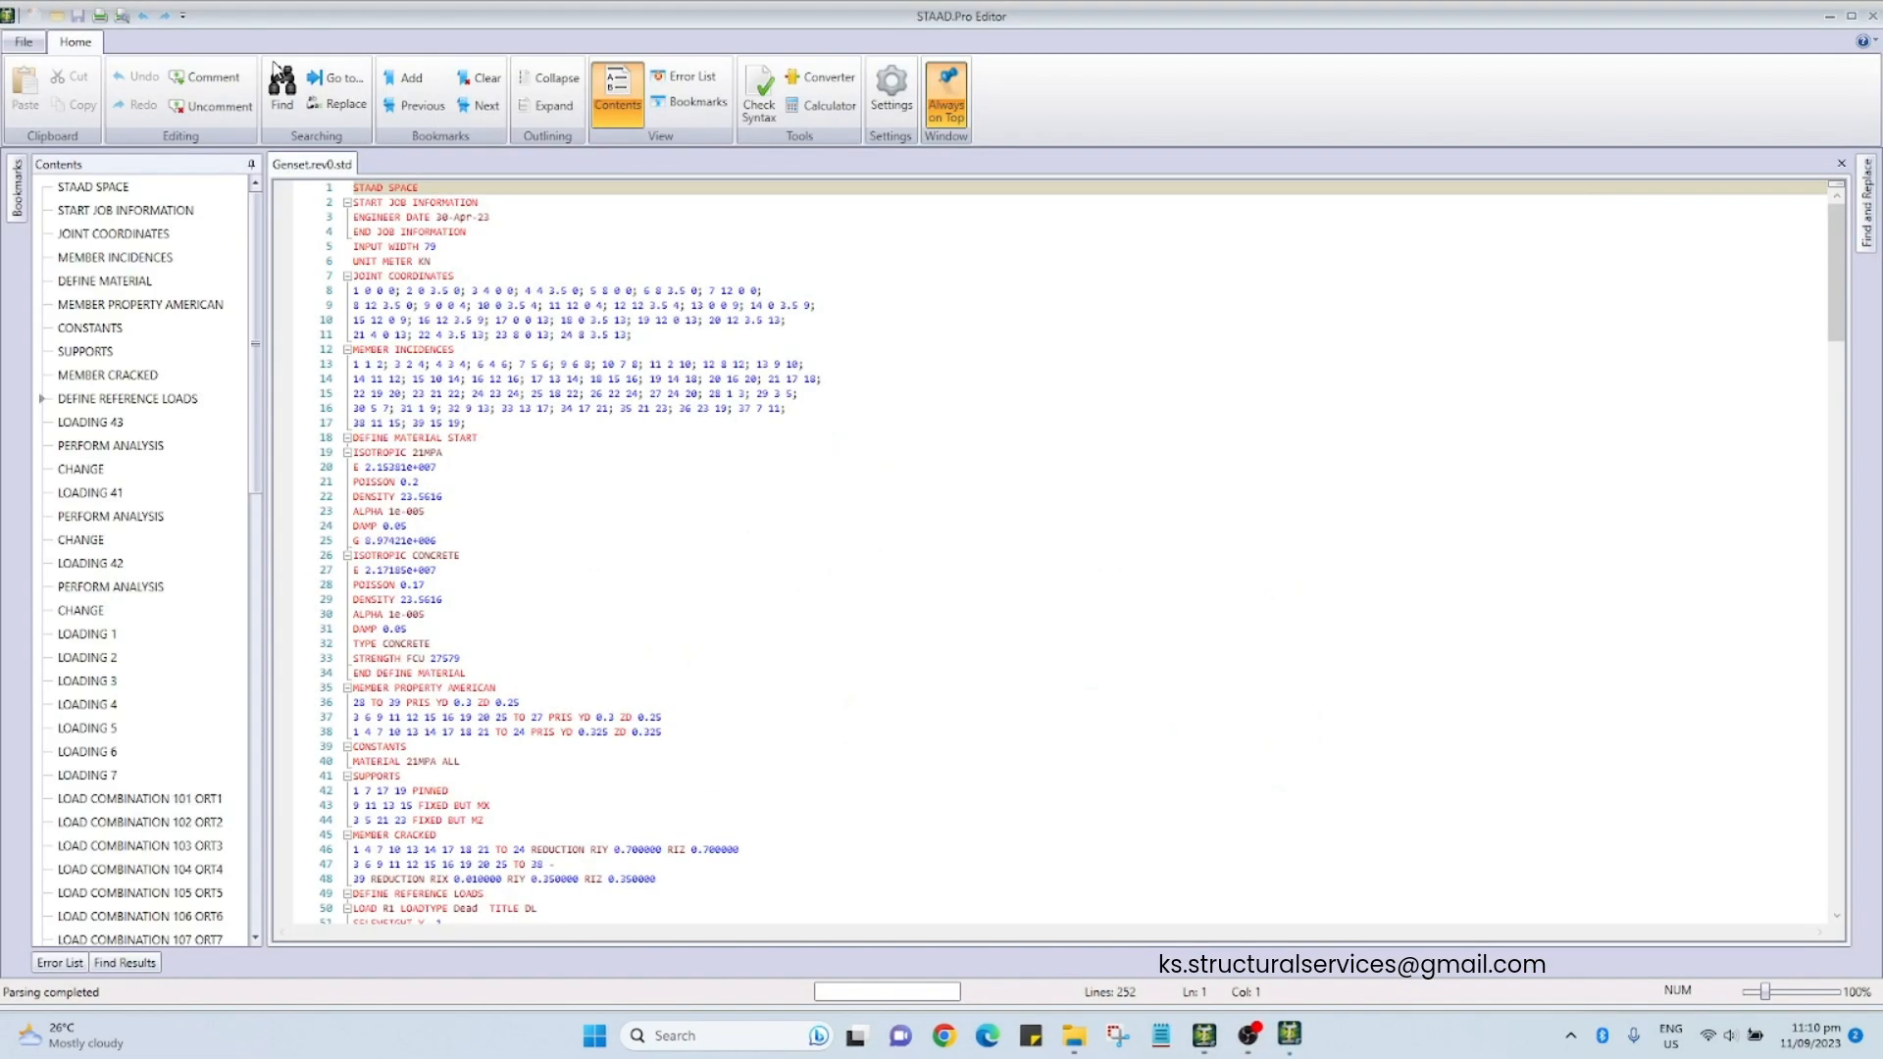
{"action": "scroll", "coordinate": [607, 333], "scroll_direction": "down", "scroll_amount": 20}
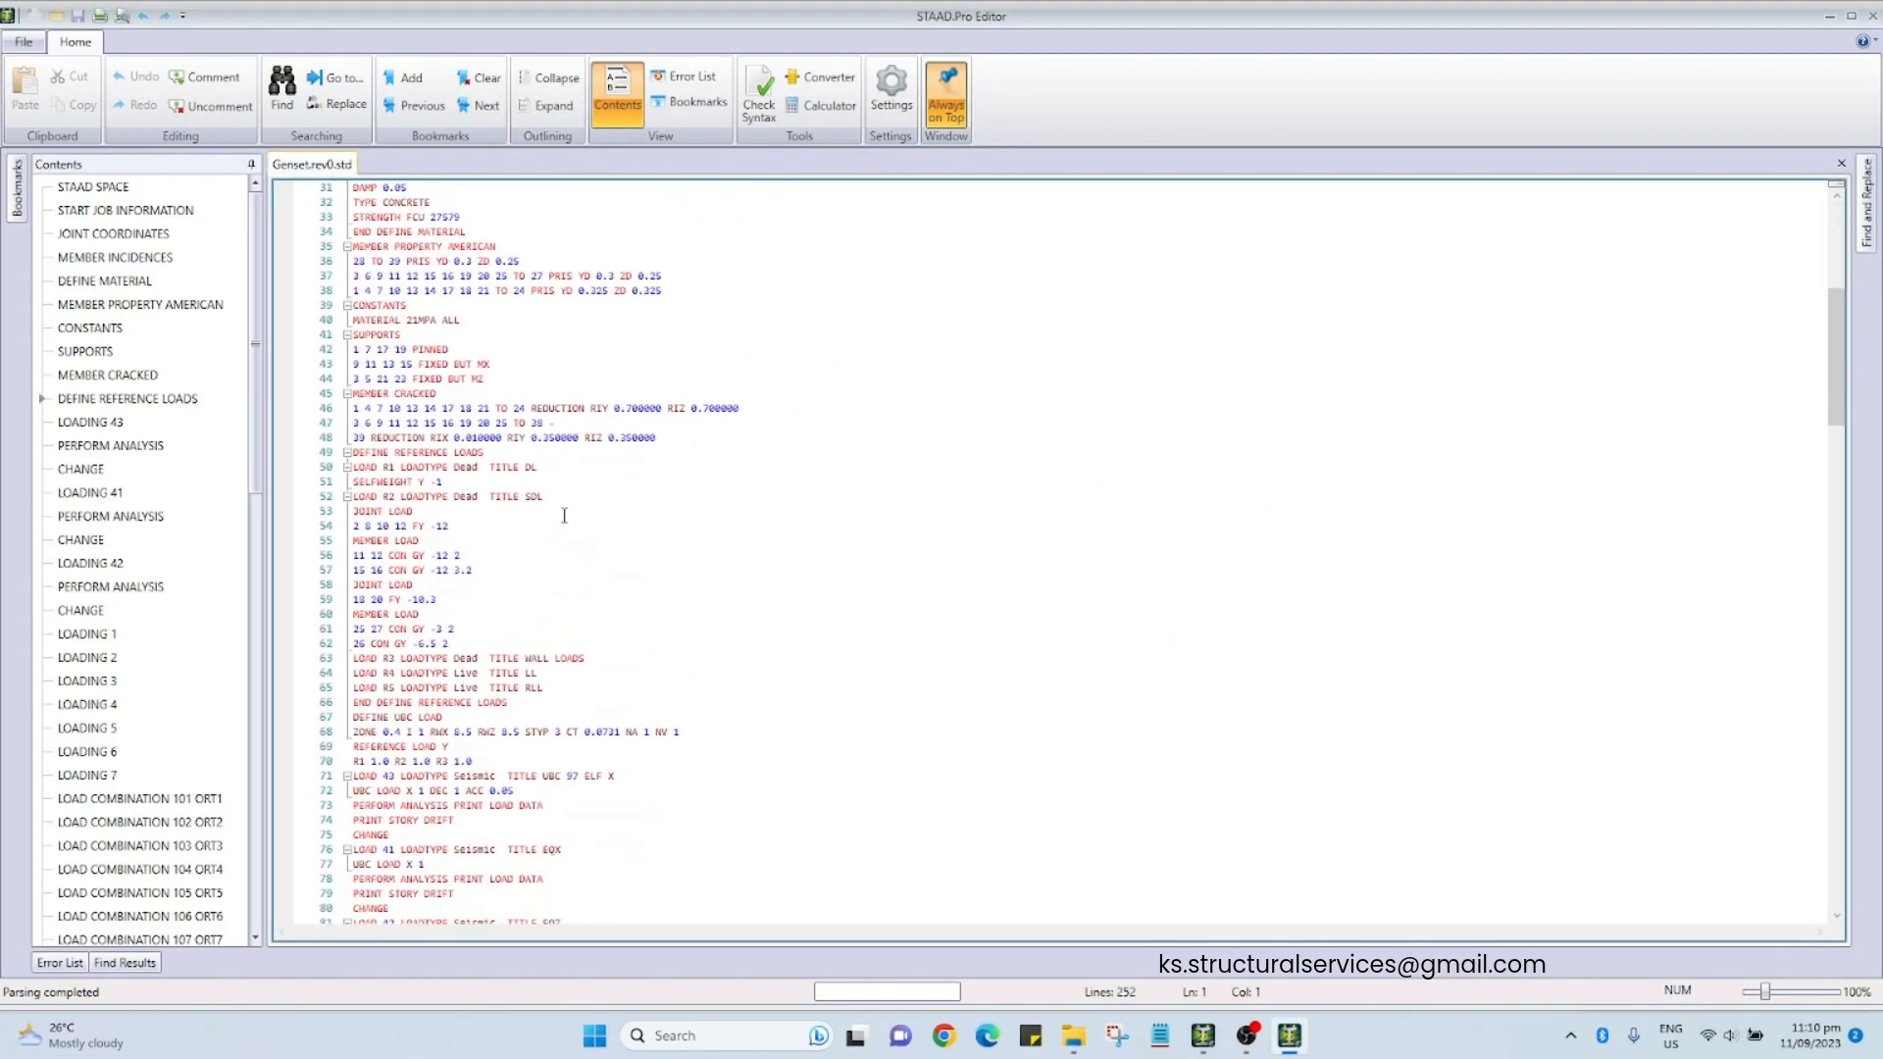
{"action": "scroll", "coordinate": [601, 634], "scroll_direction": "down", "scroll_amount": 7}
{"action": "scroll", "coordinate": [588, 667], "scroll_direction": "up", "scroll_amount": 7}
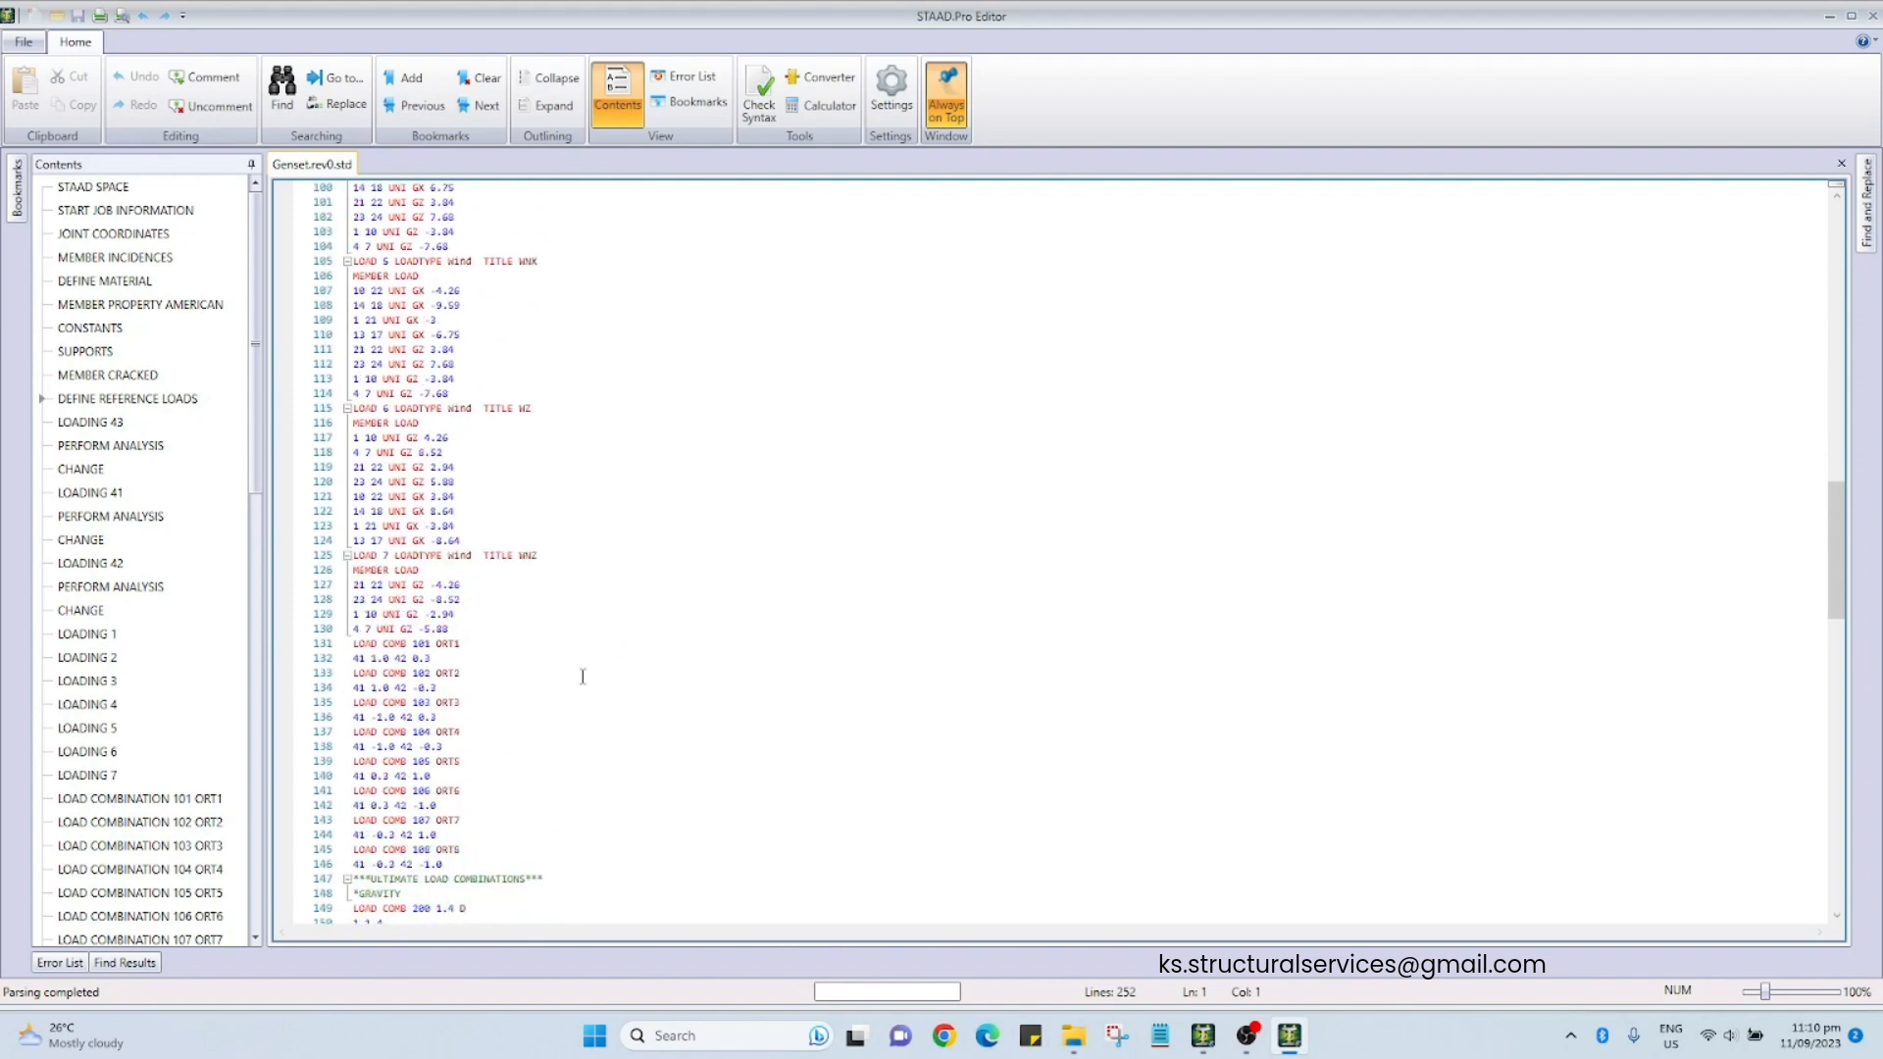
{"action": "scroll", "coordinate": [576, 678], "scroll_direction": "up", "scroll_amount": 19}
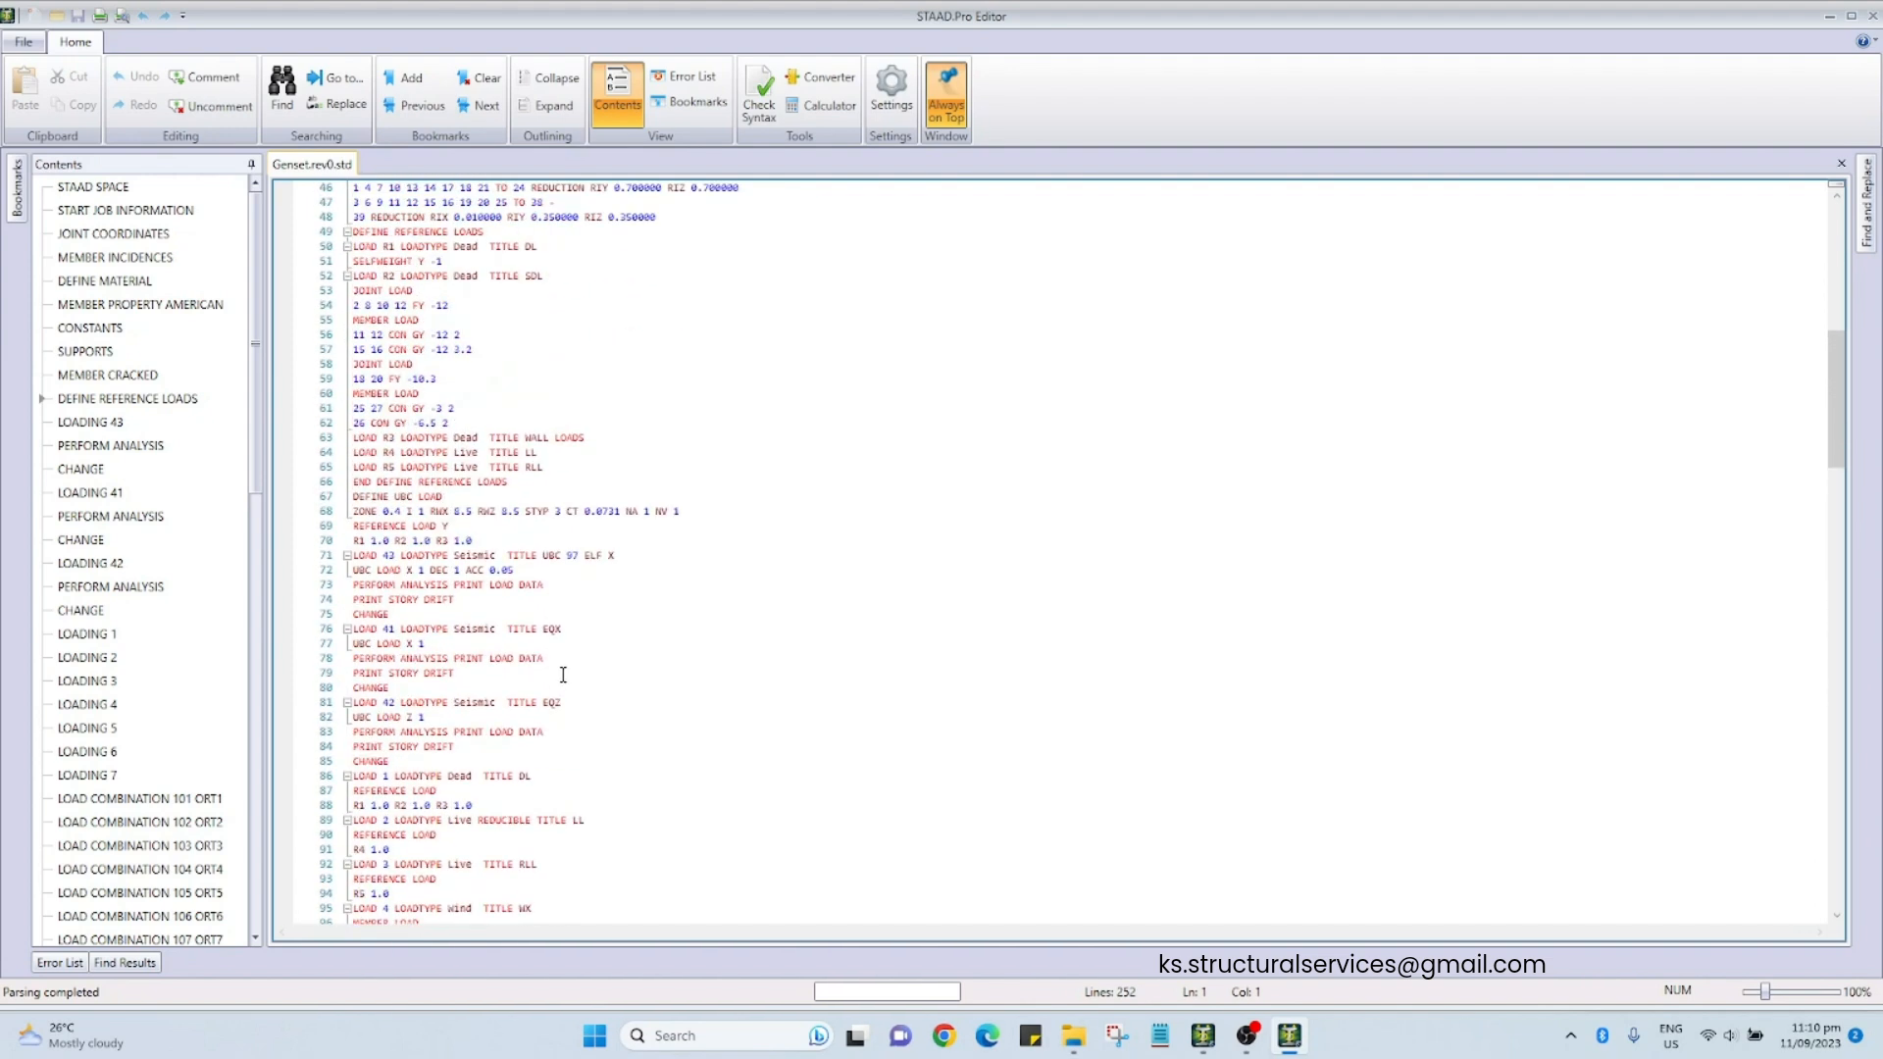
{"action": "left_click", "coordinate": [105, 281]}
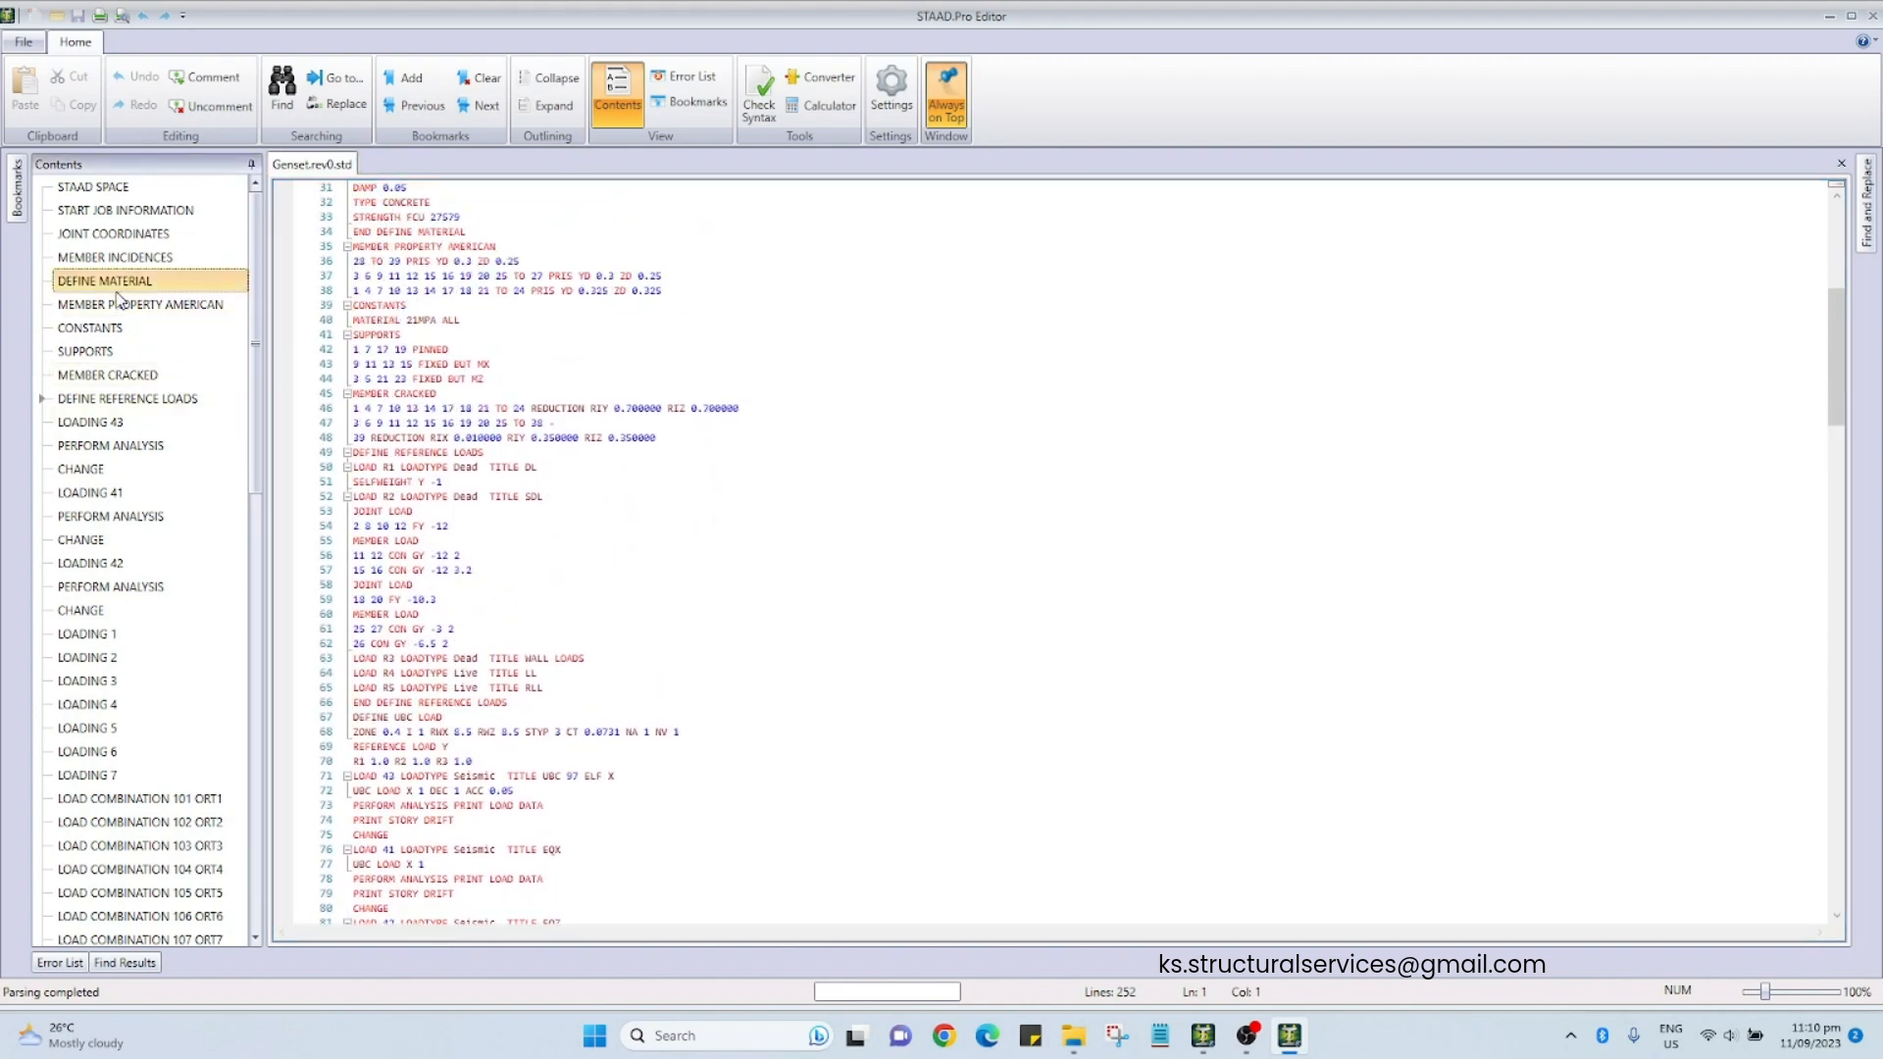
{"action": "scroll", "coordinate": [392, 330], "scroll_direction": "up", "scroll_amount": 5, "text": "ctrl"}
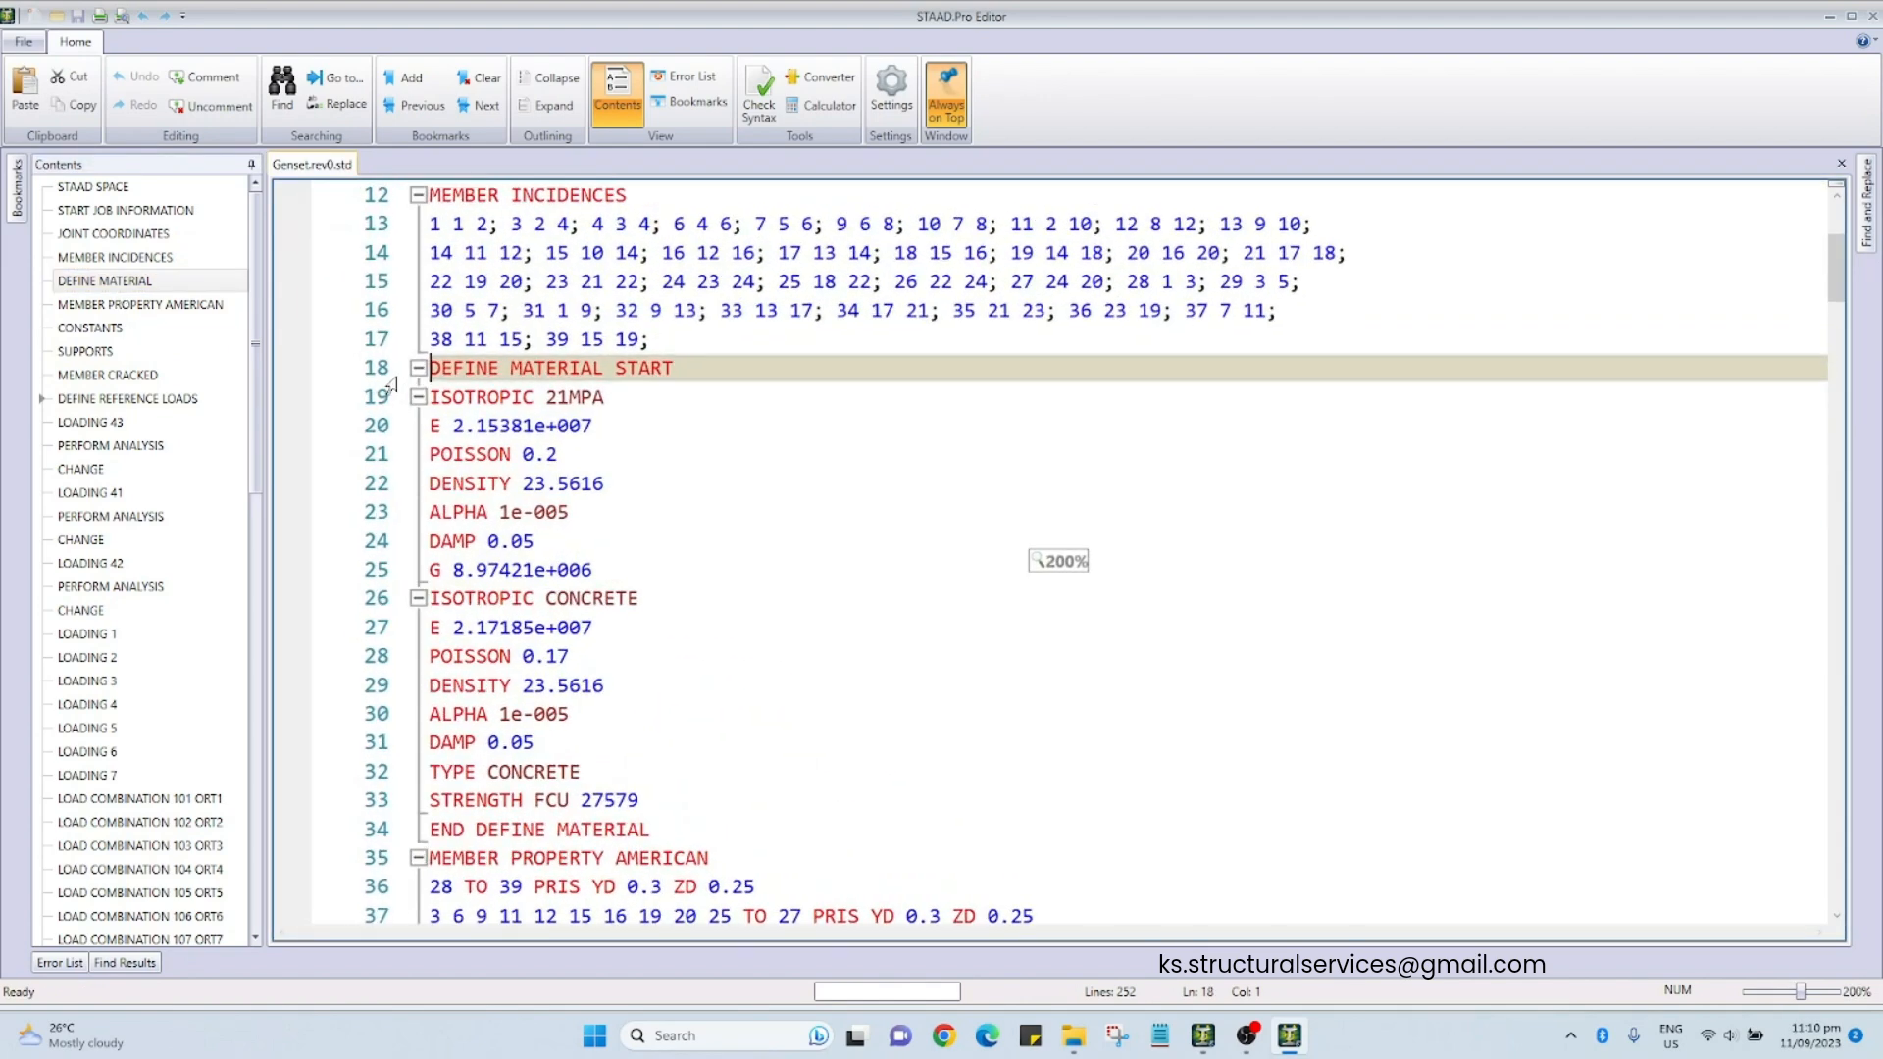
Step: Copy the ISOTROPIC 21MPA block, from its title line through the G line, and close the editor
{"action": "mouse_move", "coordinate": [438, 402]}
{"action": "left_mouse_down"}
{"action": "mouse_move", "coordinate": [554, 461]}
{"action": "mouse_move", "coordinate": [616, 579]}
{"action": "mouse_move", "coordinate": [589, 580]}
{"action": "mouse_move", "coordinate": [435, 412]}
{"action": "left_mouse_up"}
{"action": "left_click", "coordinate": [618, 581]}
{"action": "right_click", "coordinate": [481, 449]}
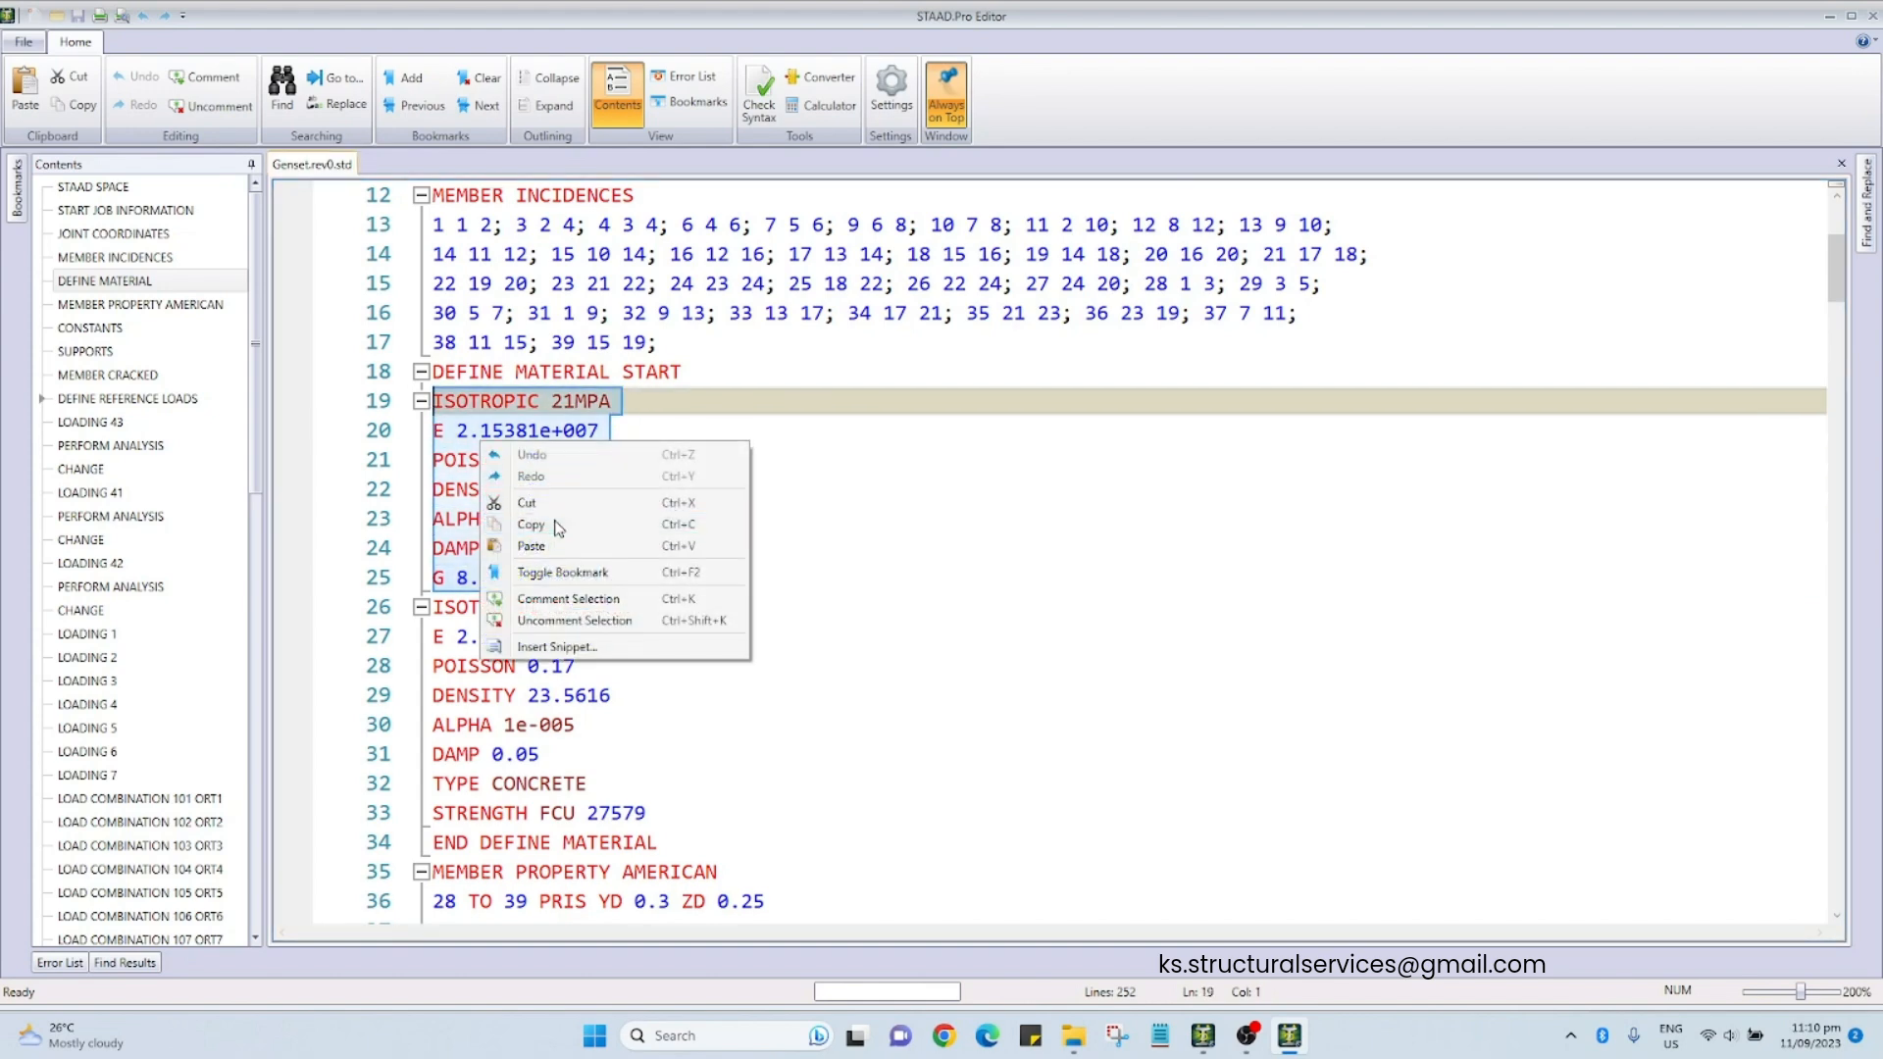
{"action": "left_click", "coordinate": [686, 525]}
{"action": "left_click", "coordinate": [1871, 16]}
Step: Switch to the sample model, open its input file in the STAAD editor and go to the DEFINE MATERIAL section
{"action": "mouse_move", "coordinate": [1225, 1039]}
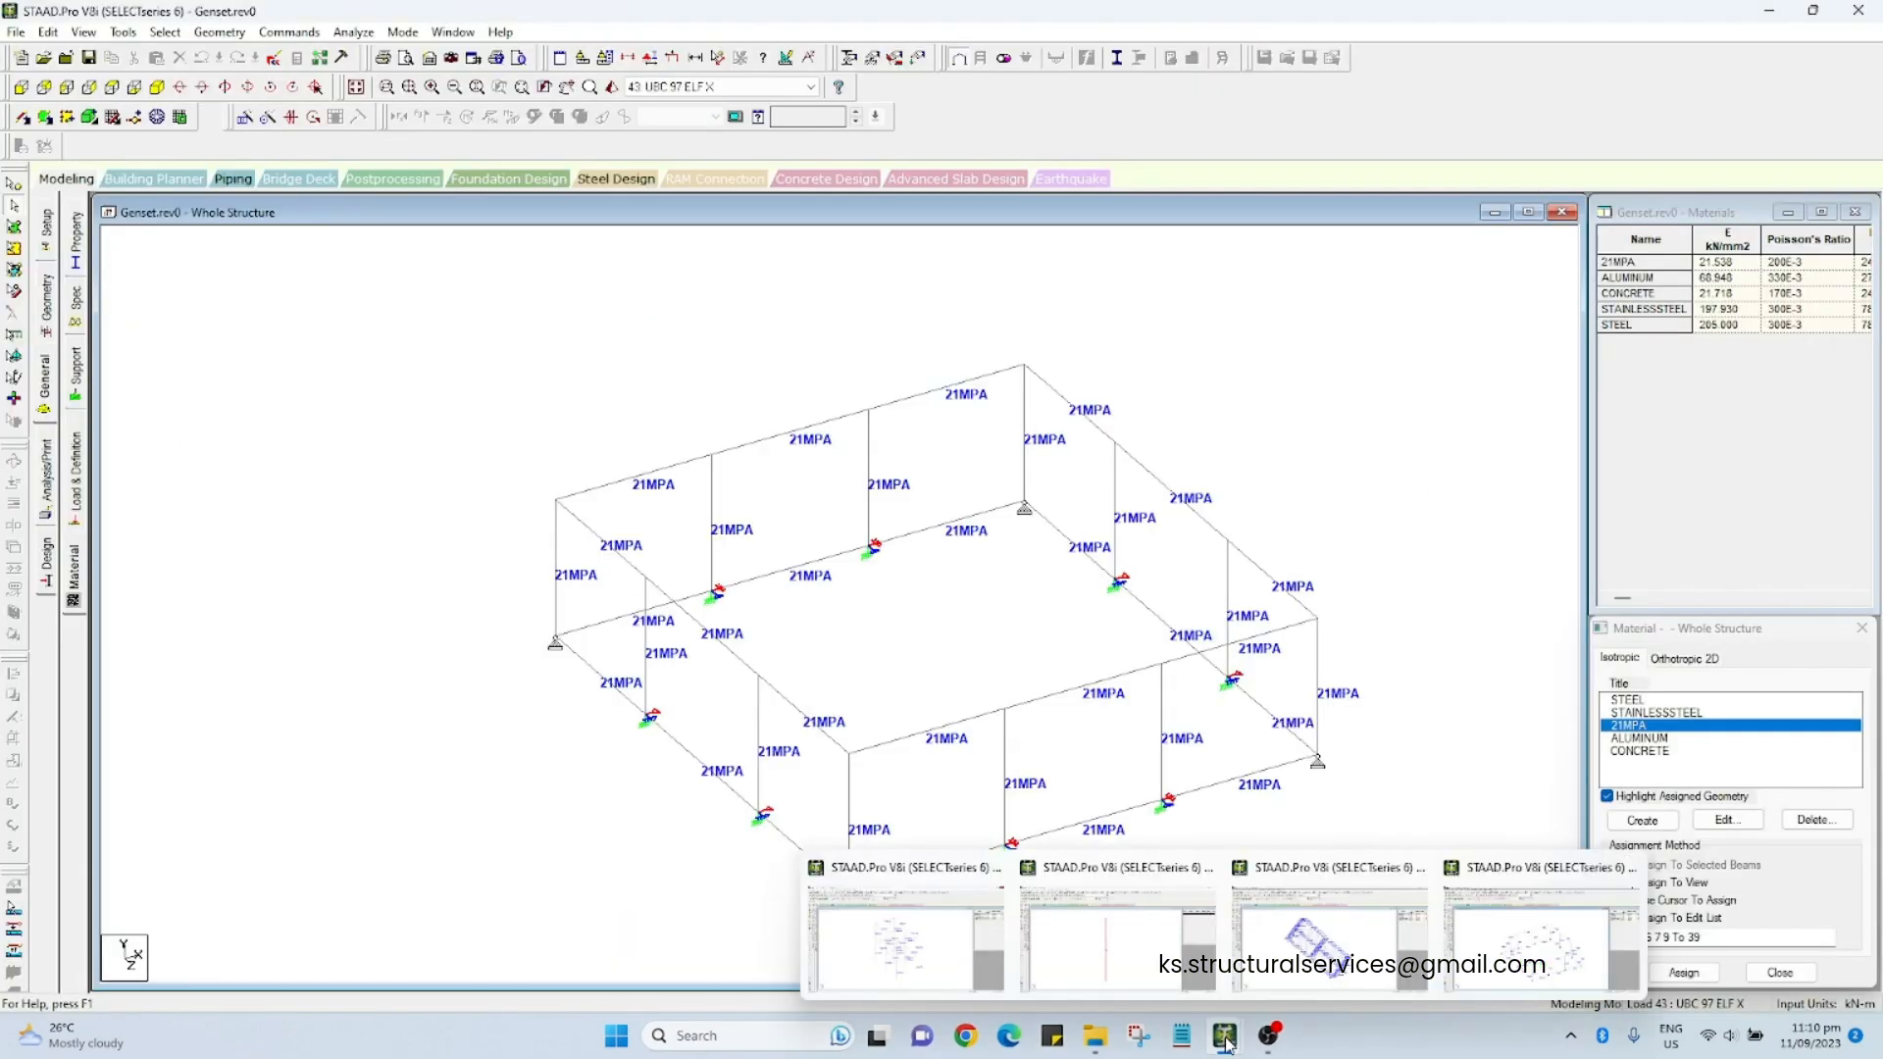
{"action": "left_click", "coordinate": [904, 958]}
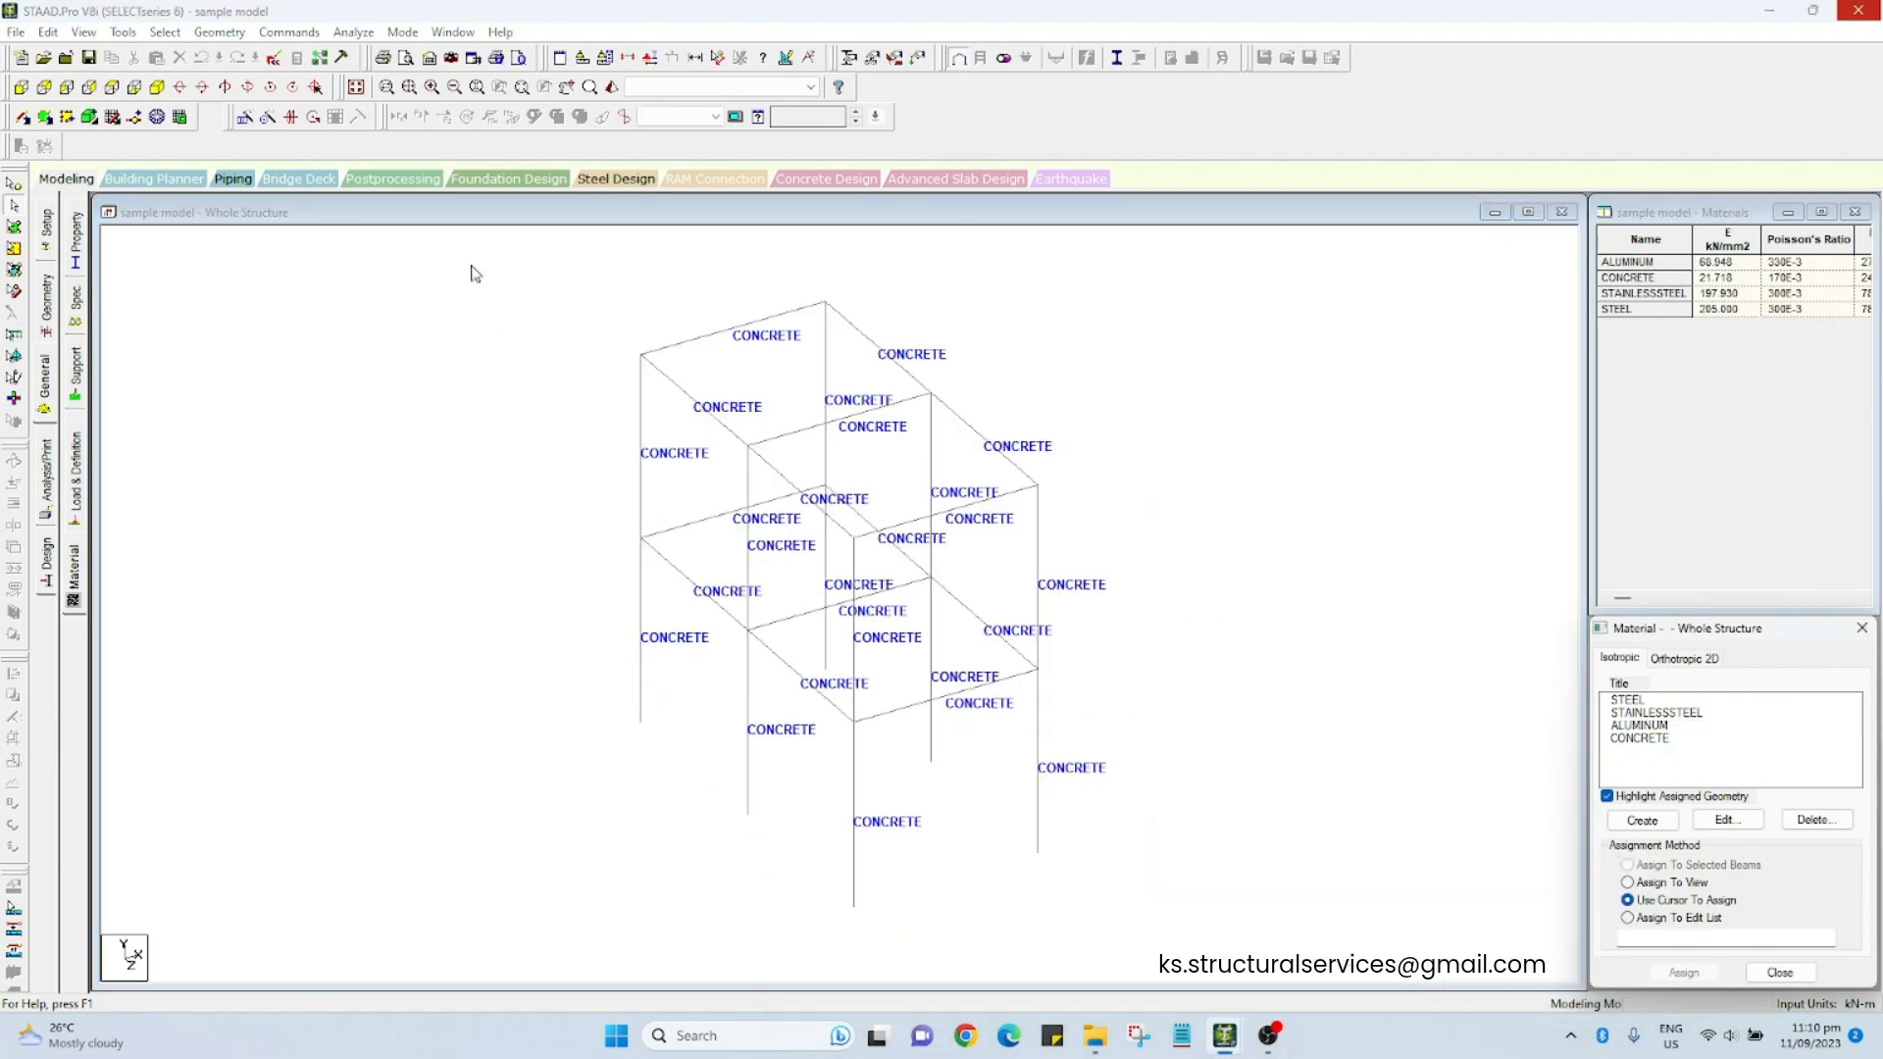
{"action": "left_click", "coordinate": [296, 59]}
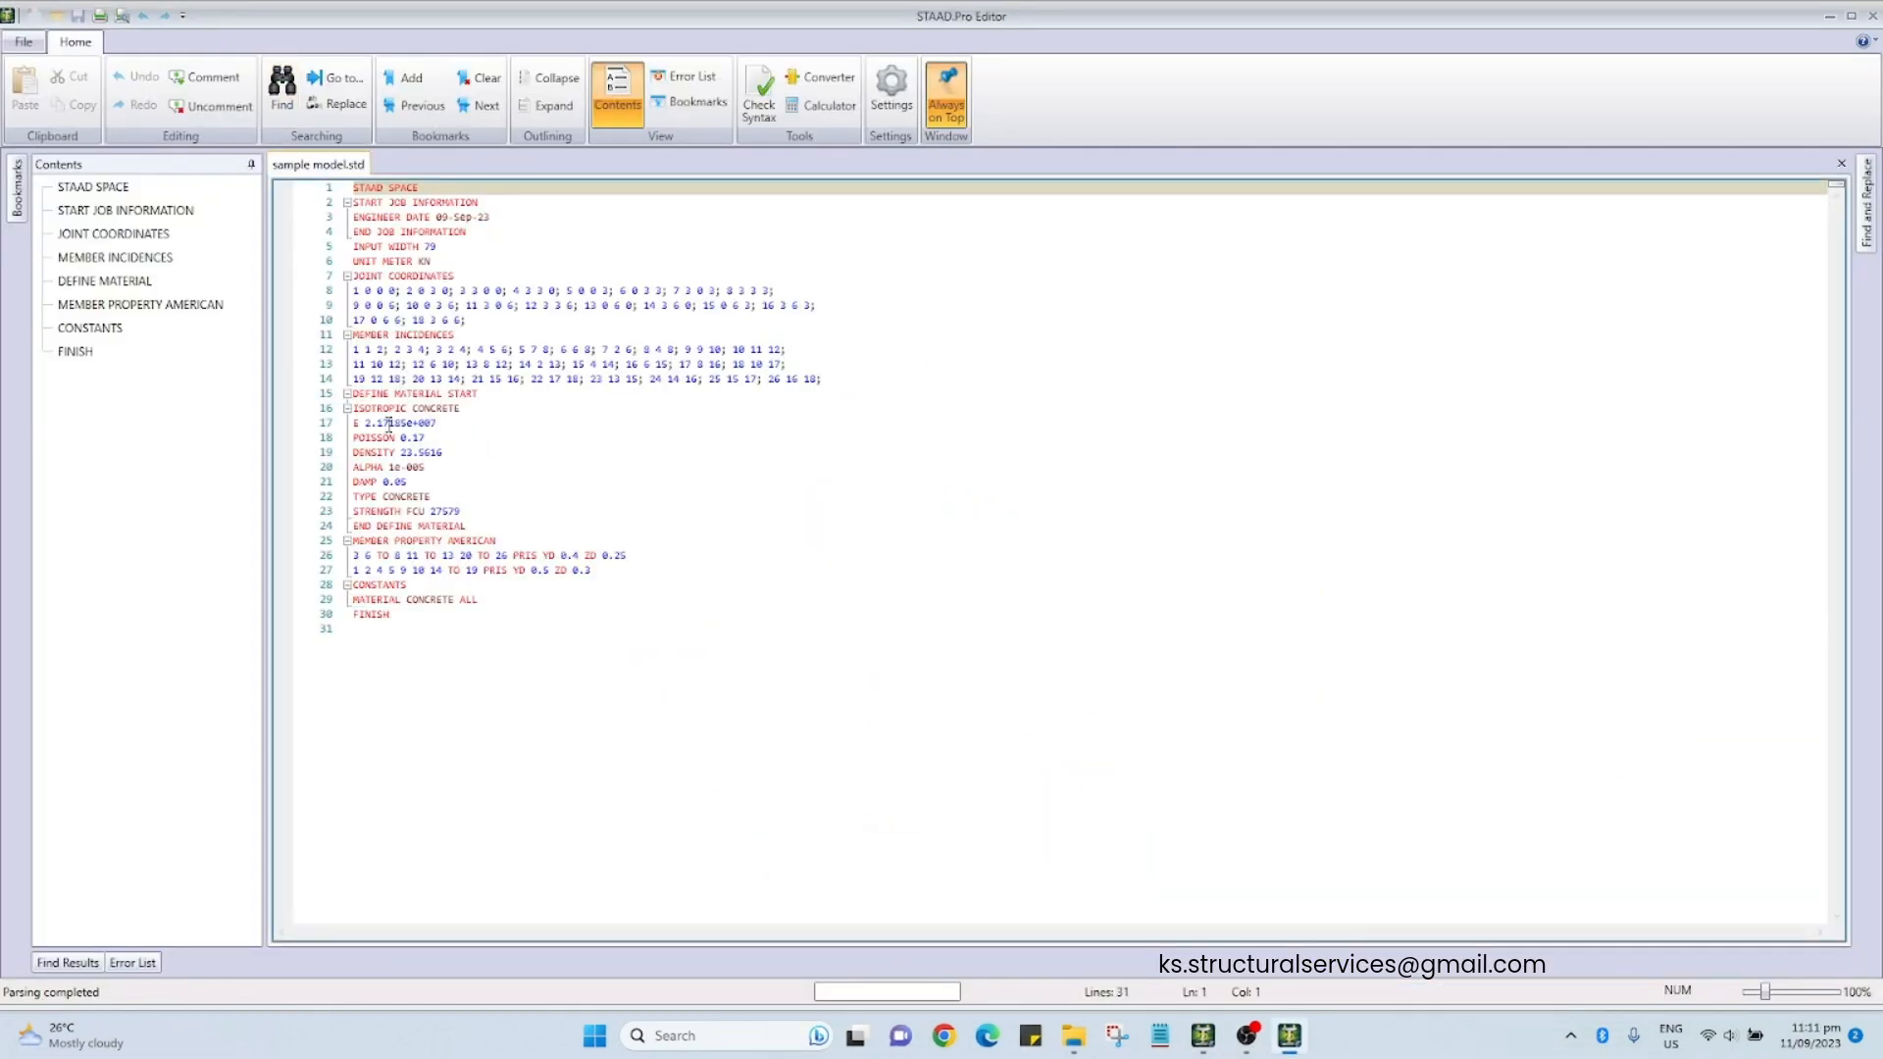
{"action": "scroll", "coordinate": [389, 423], "scroll_direction": "up", "scroll_amount": 5, "text": "ctrl"}
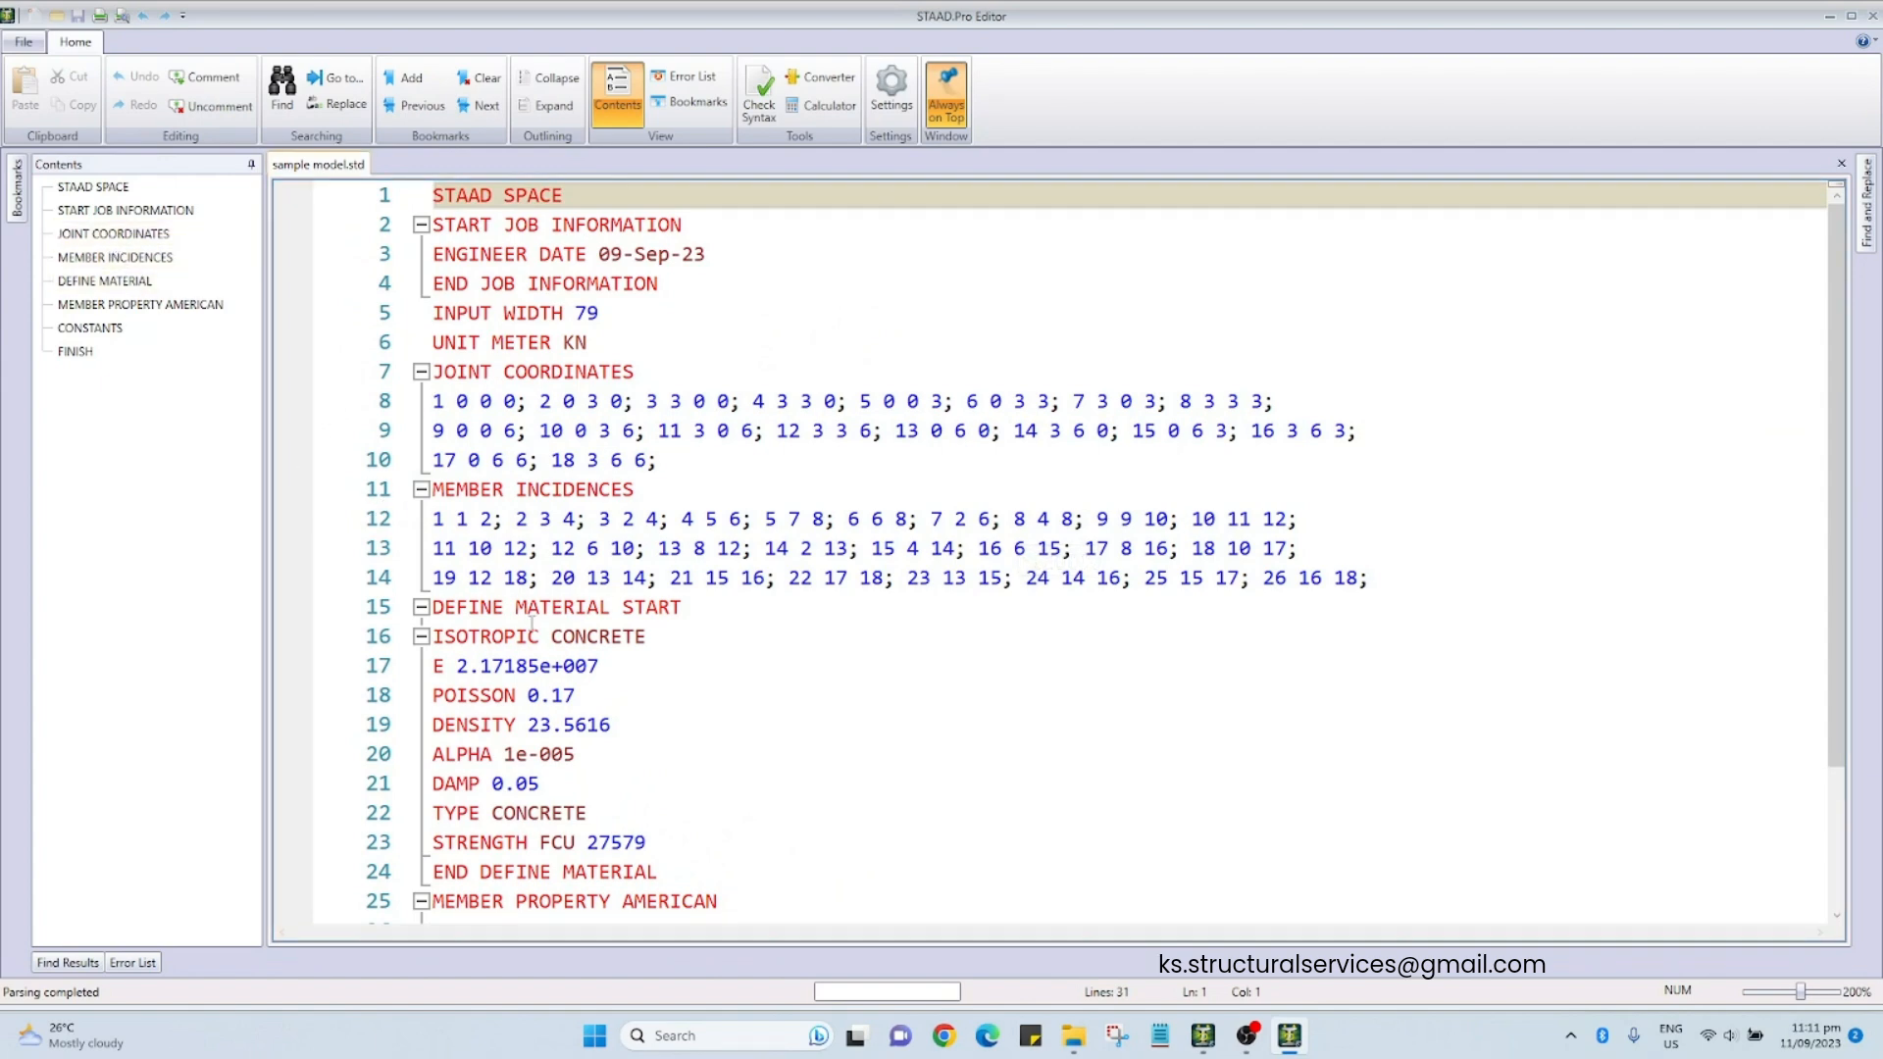
{"action": "scroll", "coordinate": [533, 624], "scroll_direction": "down", "scroll_amount": 2}
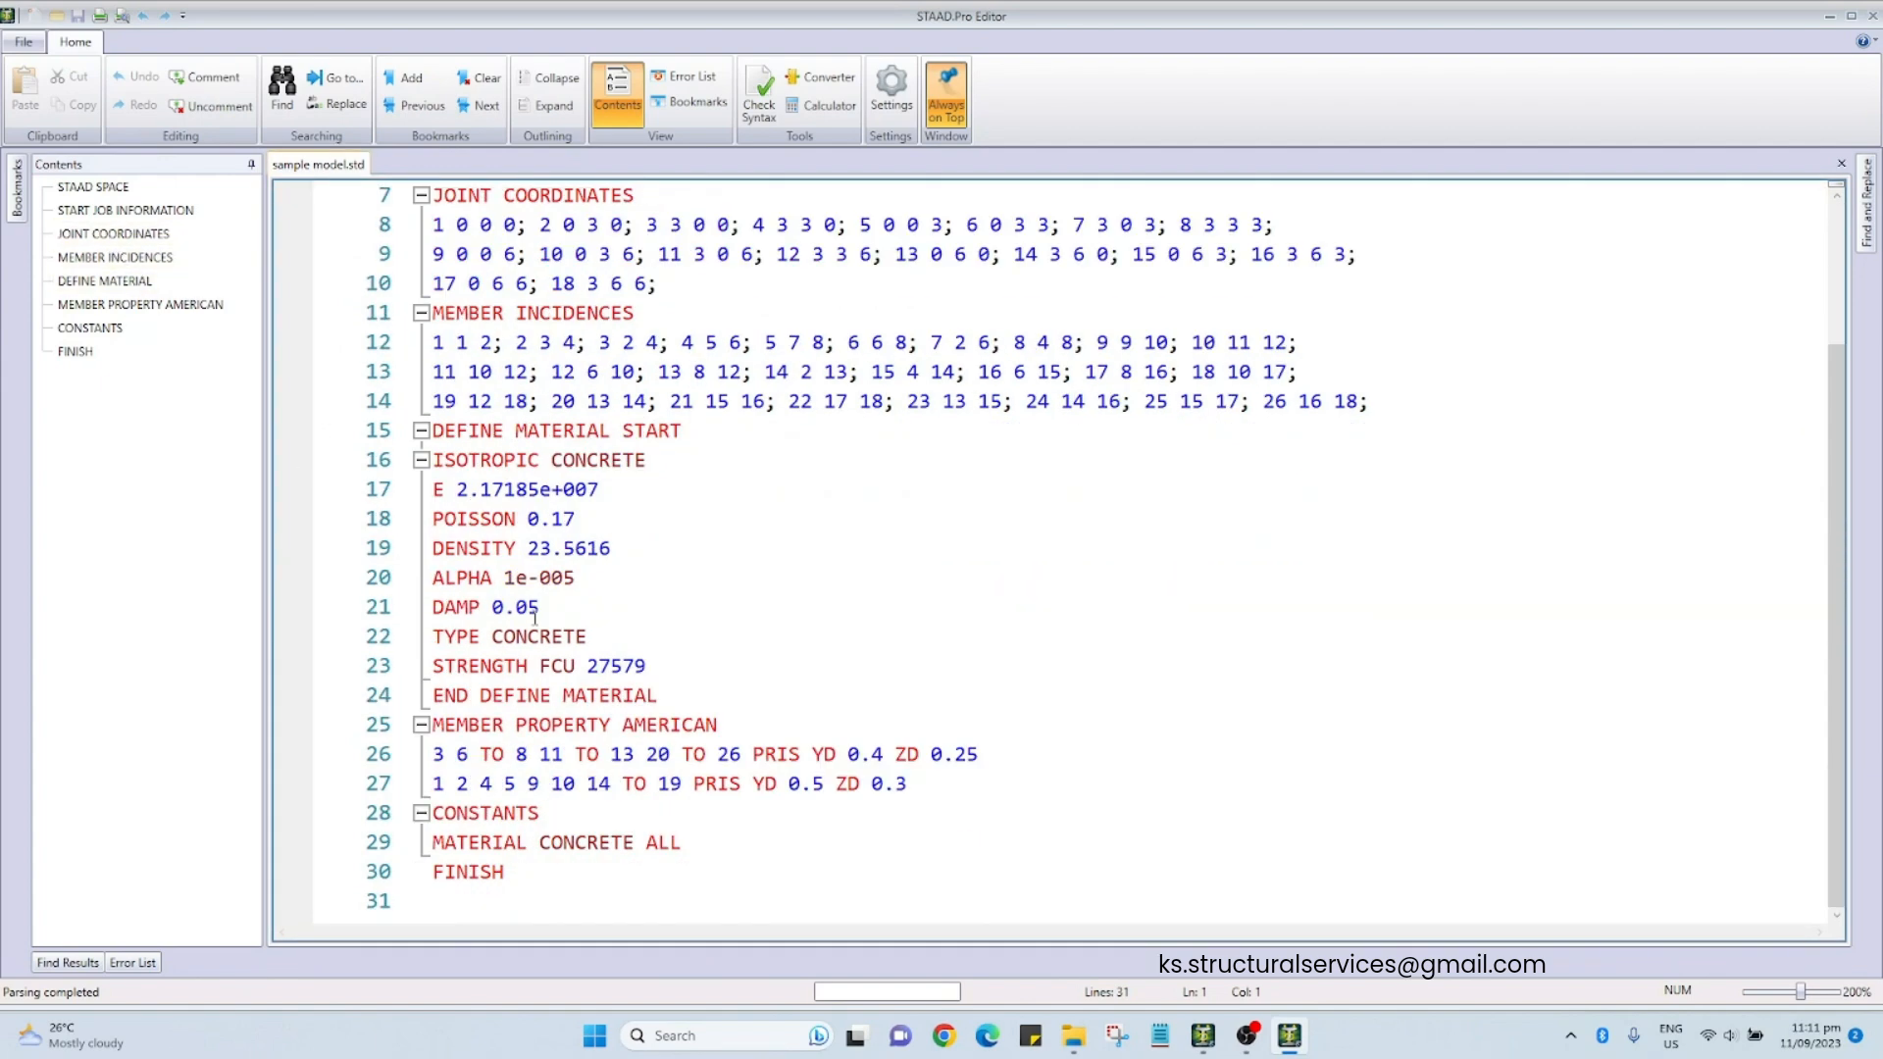
{"action": "left_click", "coordinate": [118, 281]}
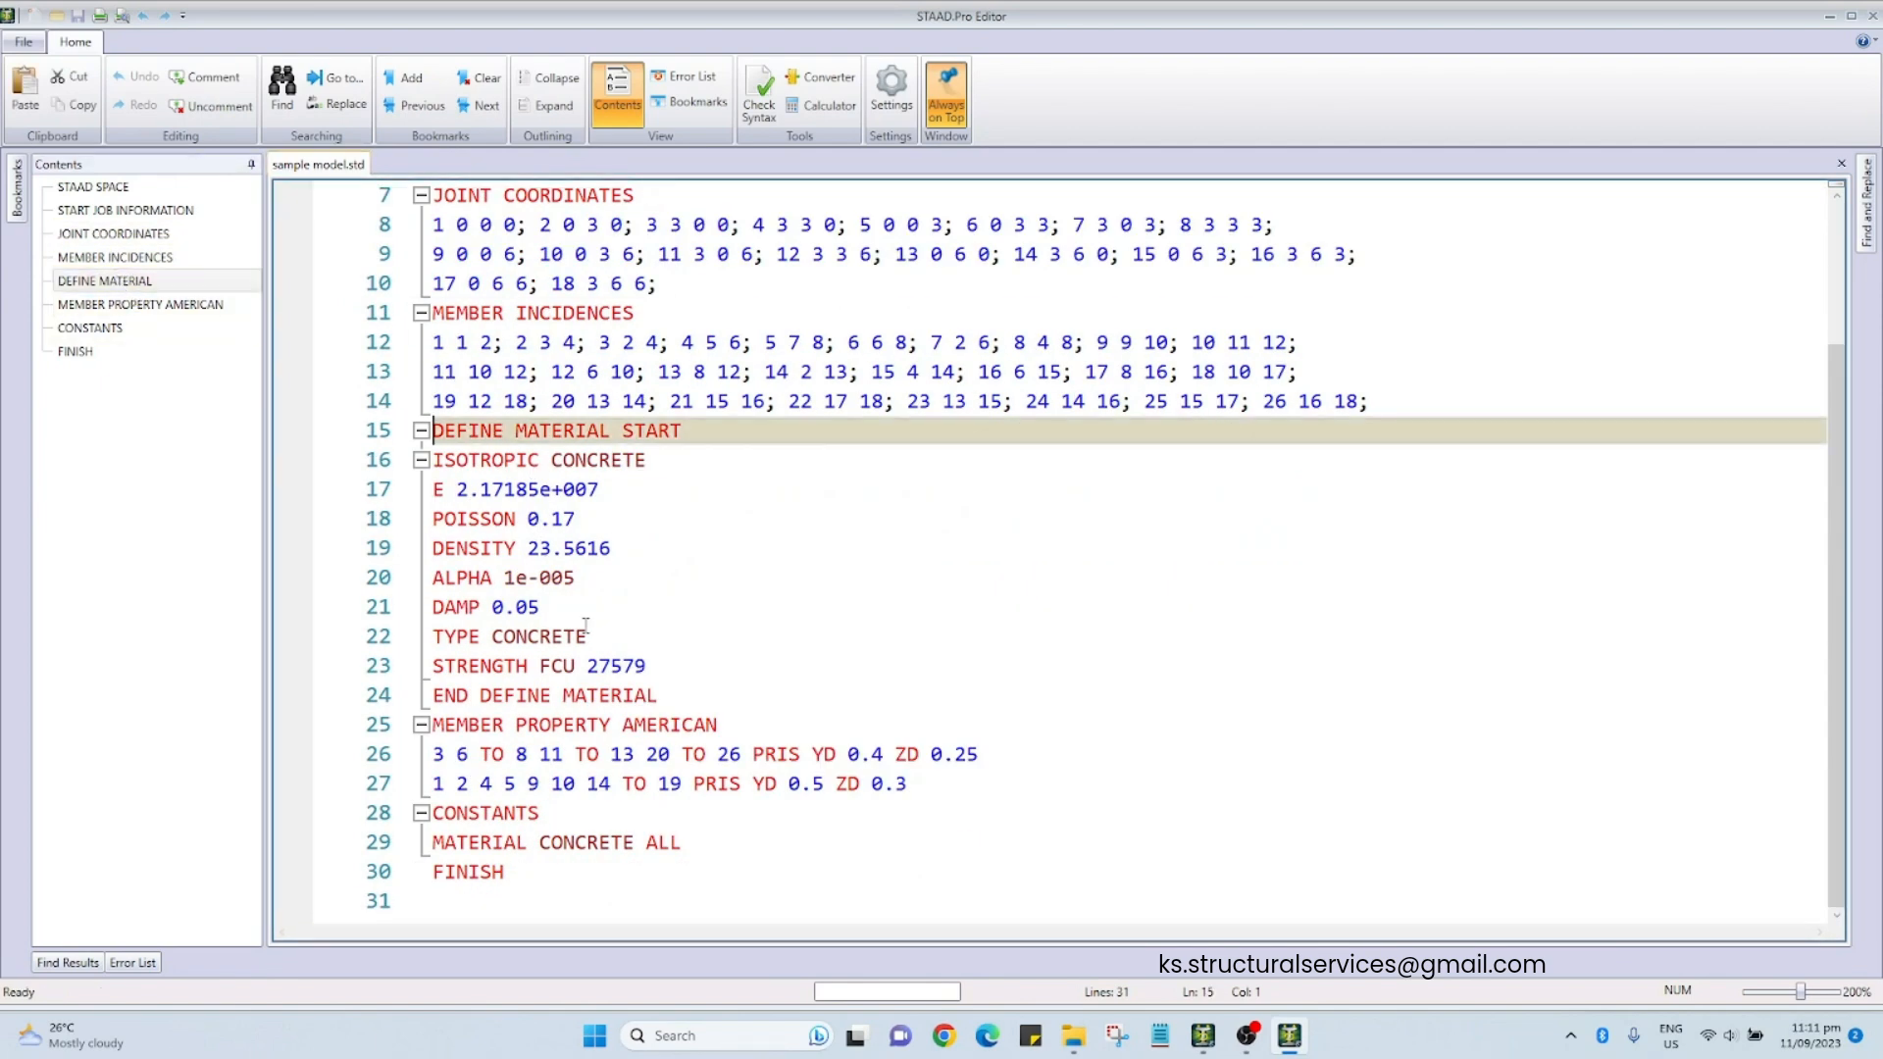
Step: Paste the copied ISOTROPIC 21MPA block on a new line below STRENGTH FCU 27579, then save the file and close the editor
{"action": "left_click_drag", "start_coordinate": [649, 671], "coordinate": [435, 460]}
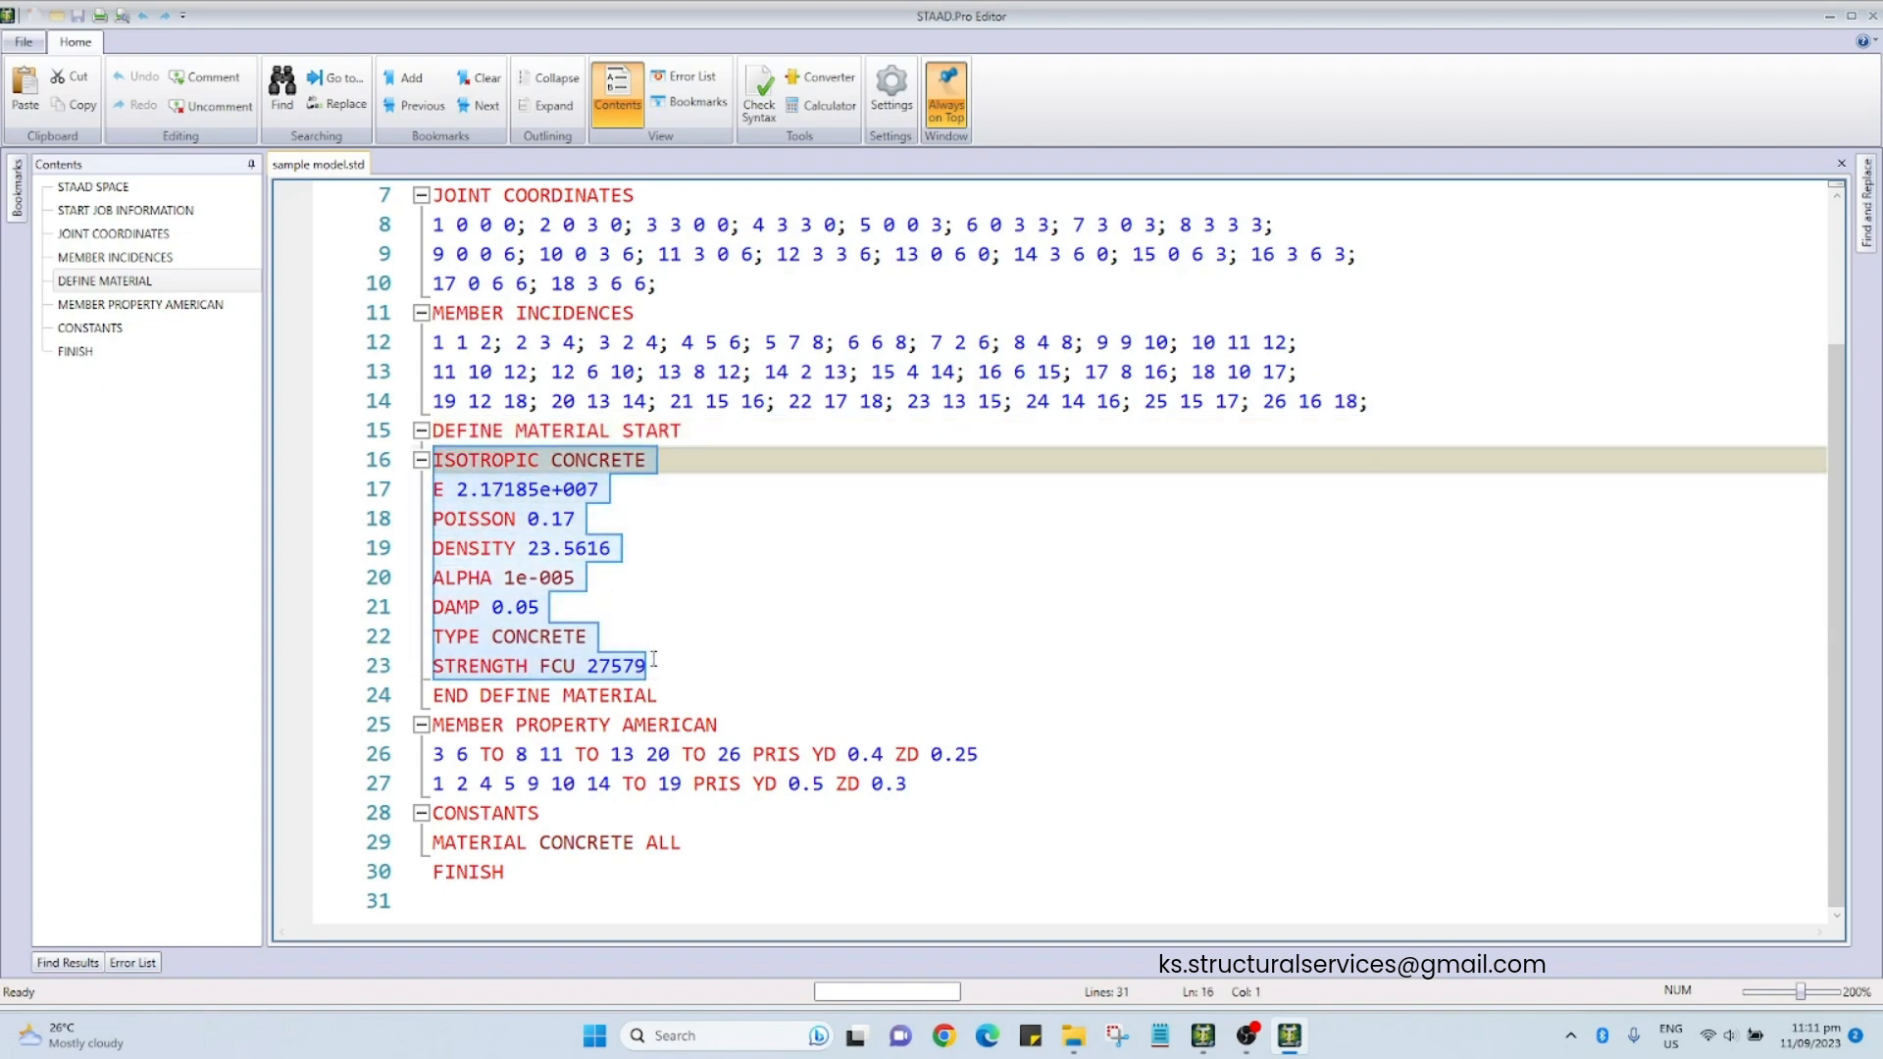
{"action": "left_click", "coordinate": [665, 665]}
{"action": "key", "text": "Return"}
{"action": "key", "text": "ctrl+v"}
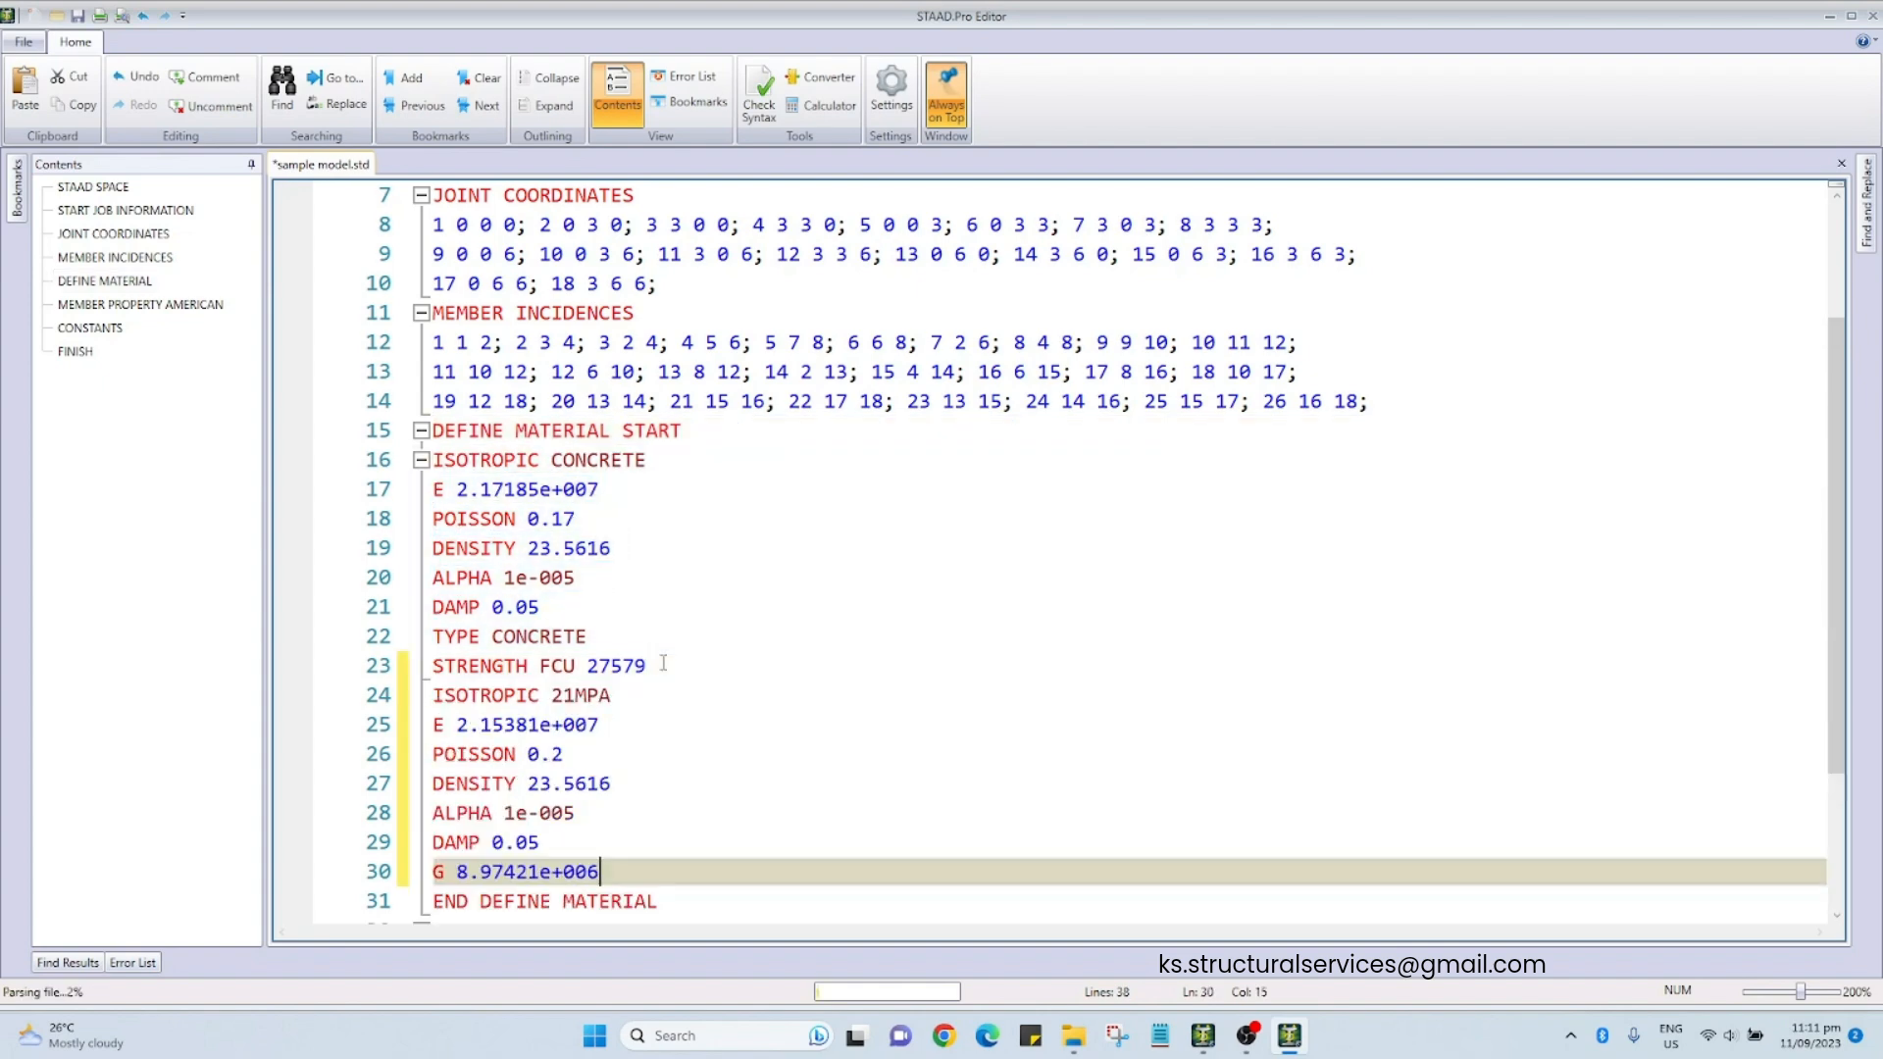
{"action": "scroll", "coordinate": [570, 703], "scroll_direction": "down", "scroll_amount": 2}
{"action": "key", "text": "ctrl+s"}
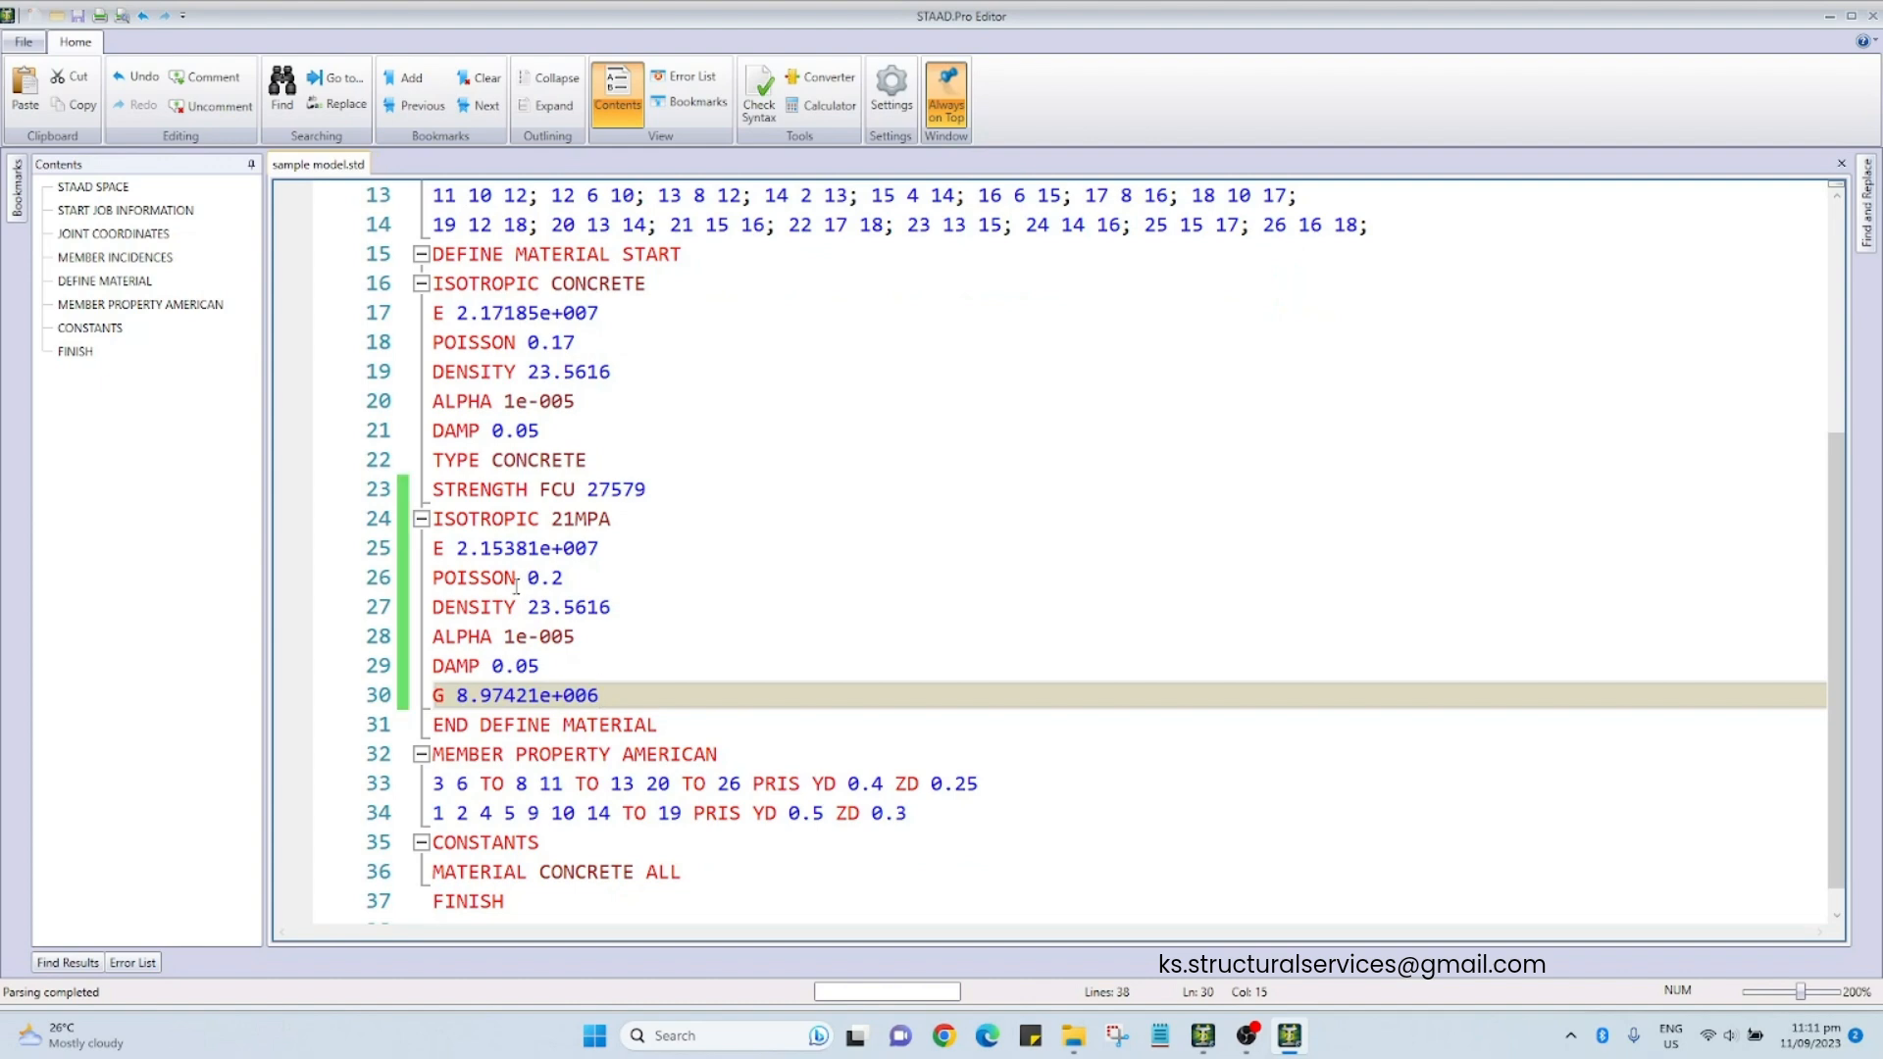
{"action": "left_click", "coordinate": [1871, 15]}
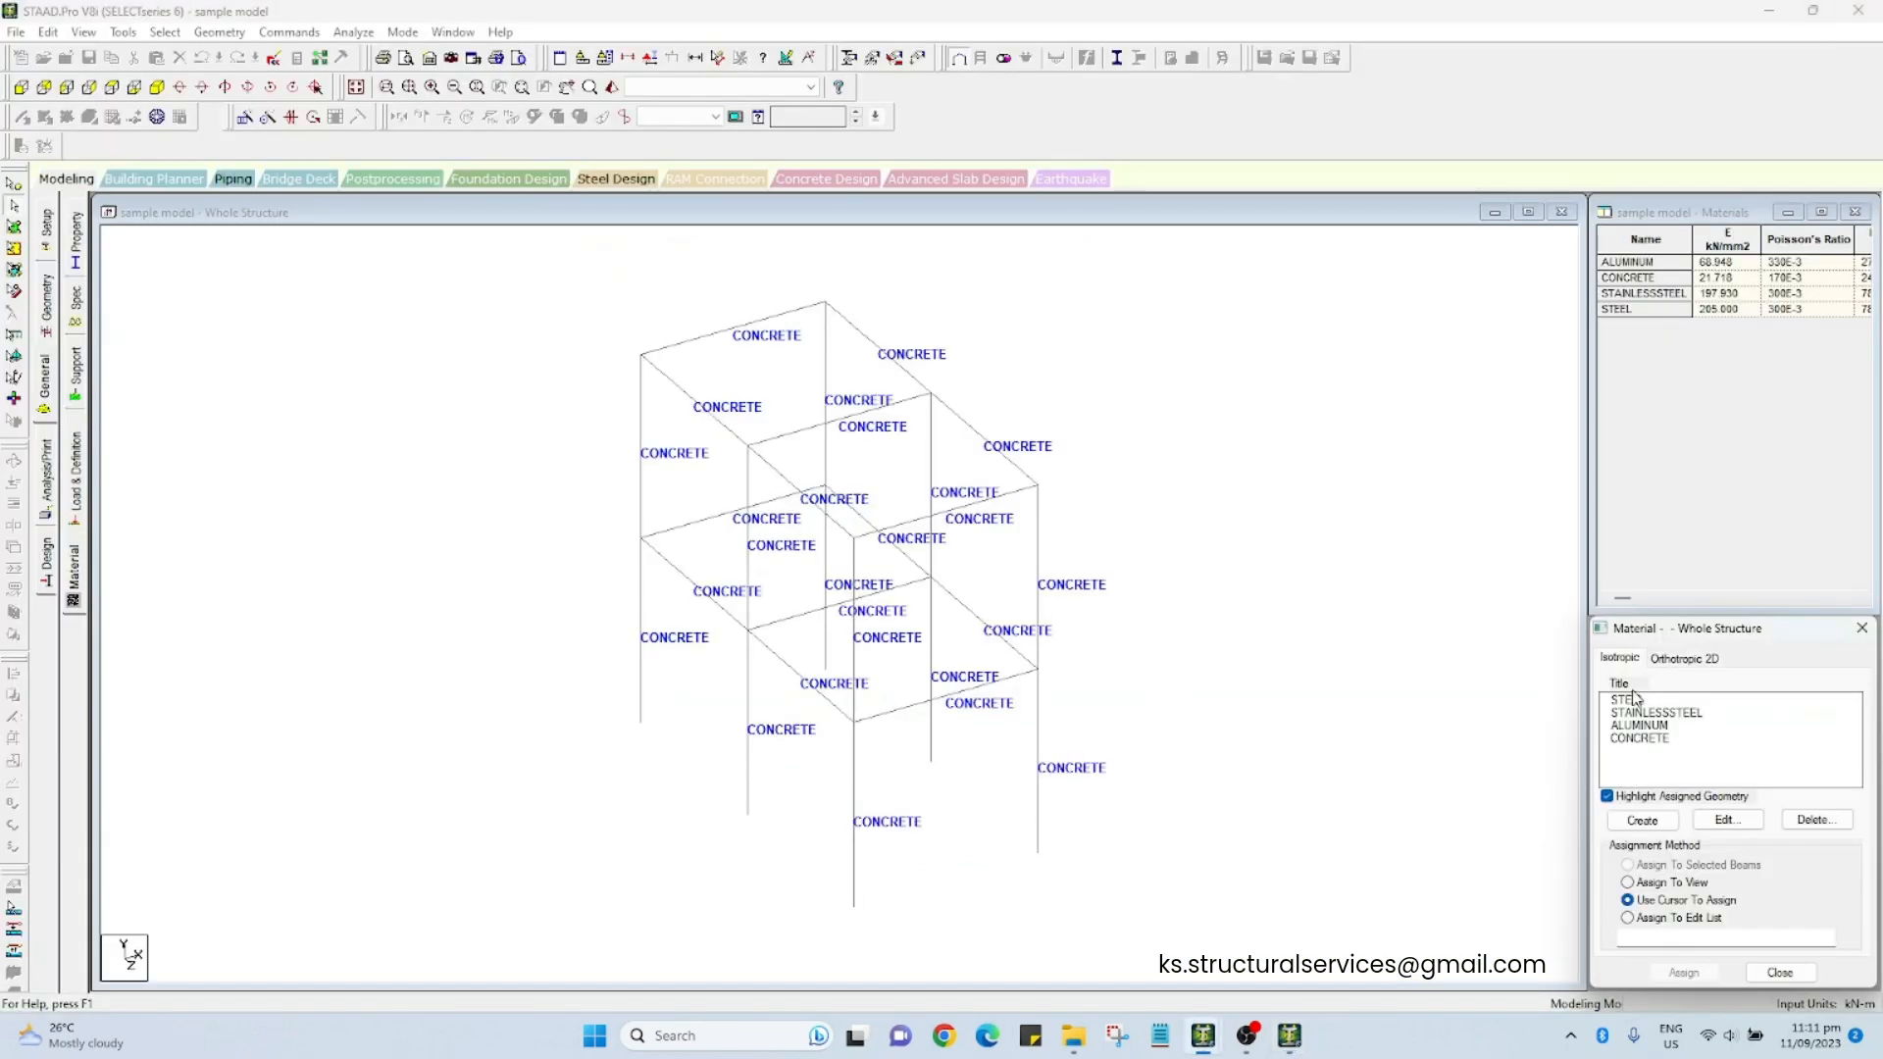
{"action": "left_click", "coordinate": [1288, 1036]}
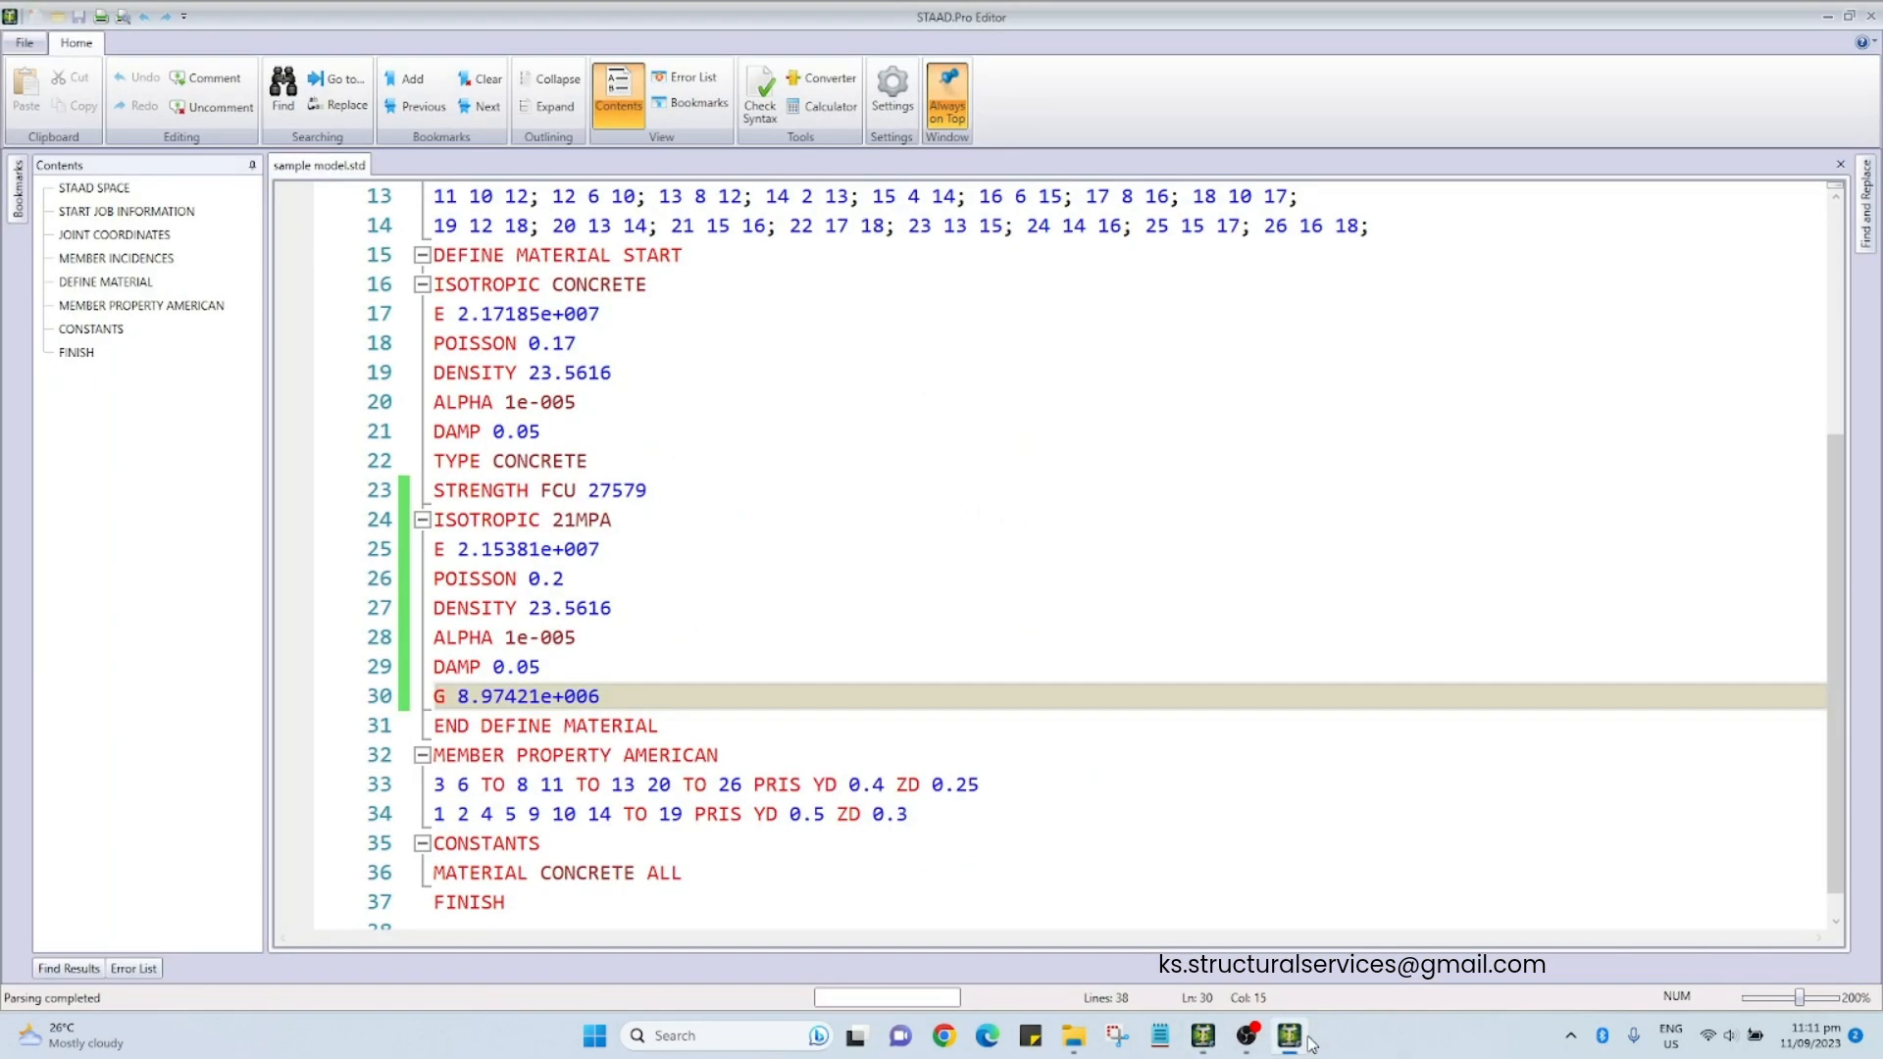
{"action": "left_click", "coordinate": [1873, 16]}
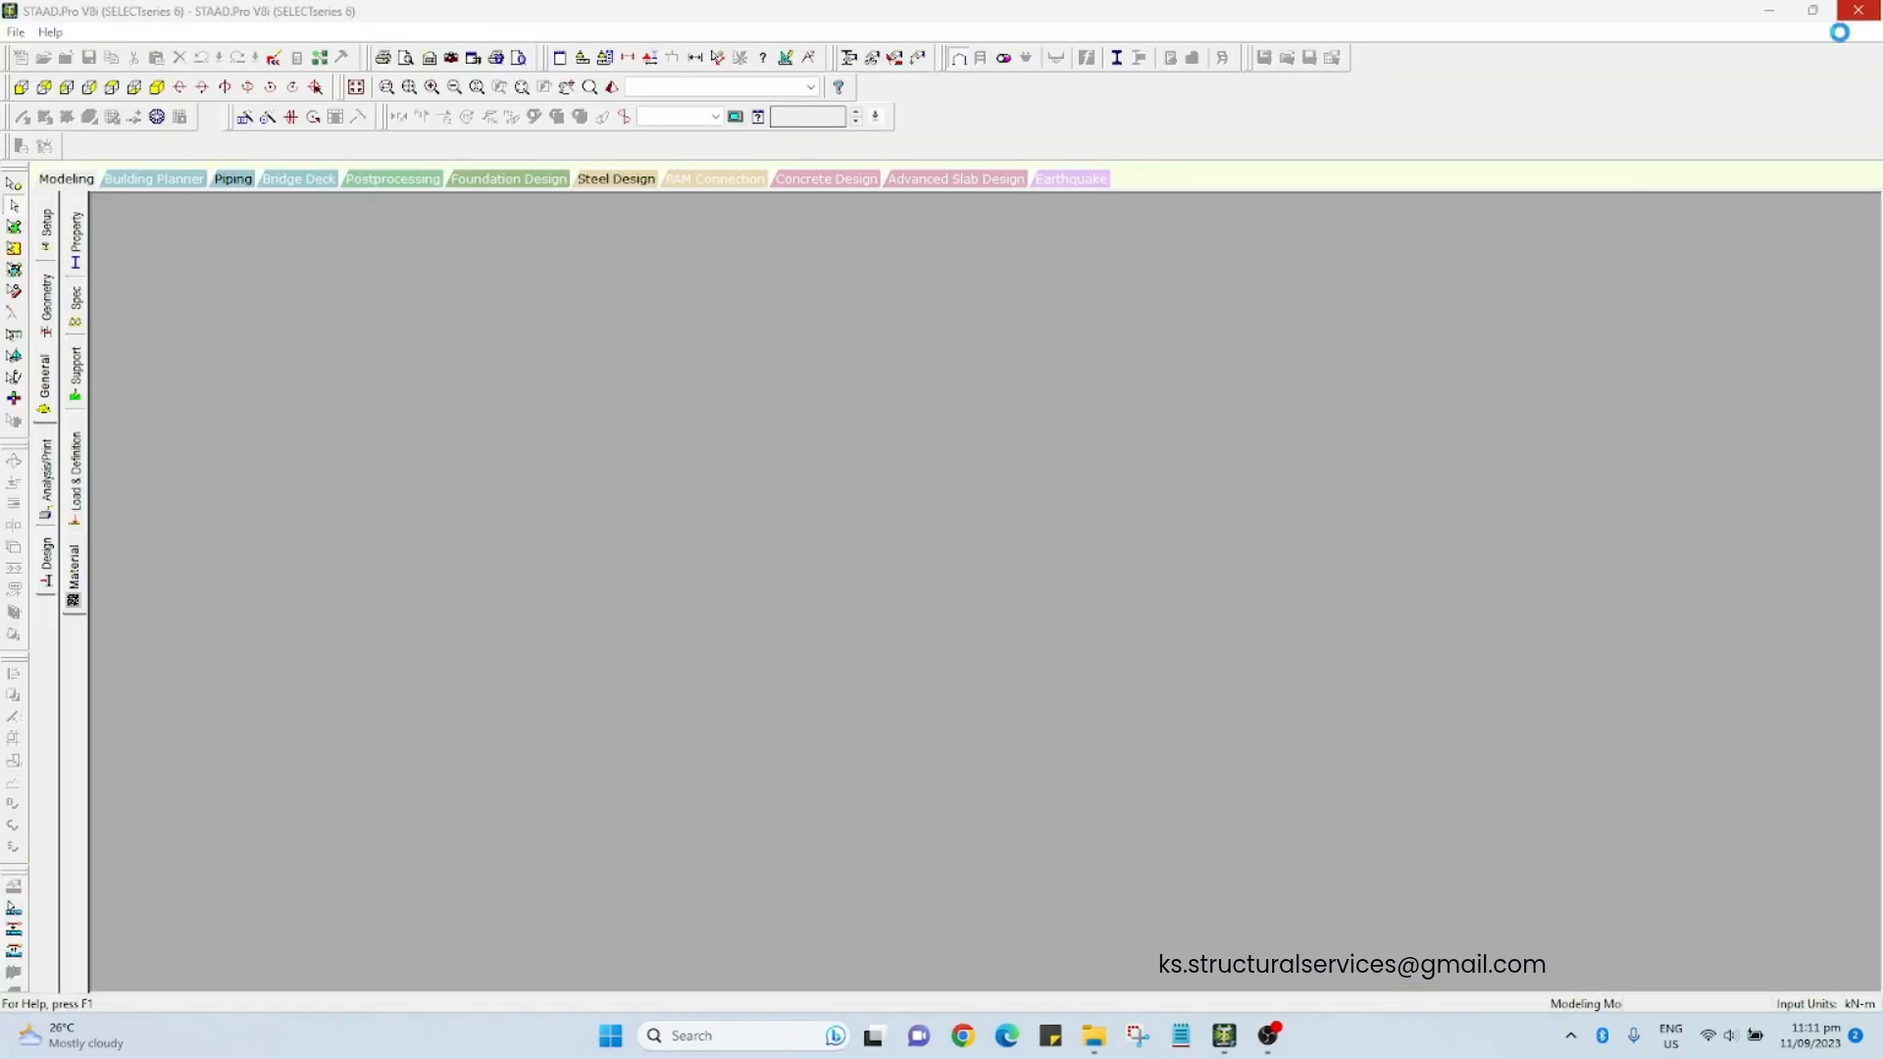
Step: Assign the 21MPA material to all members of the sample model's frame and clear the selection
{"action": "left_click", "coordinate": [1640, 725]}
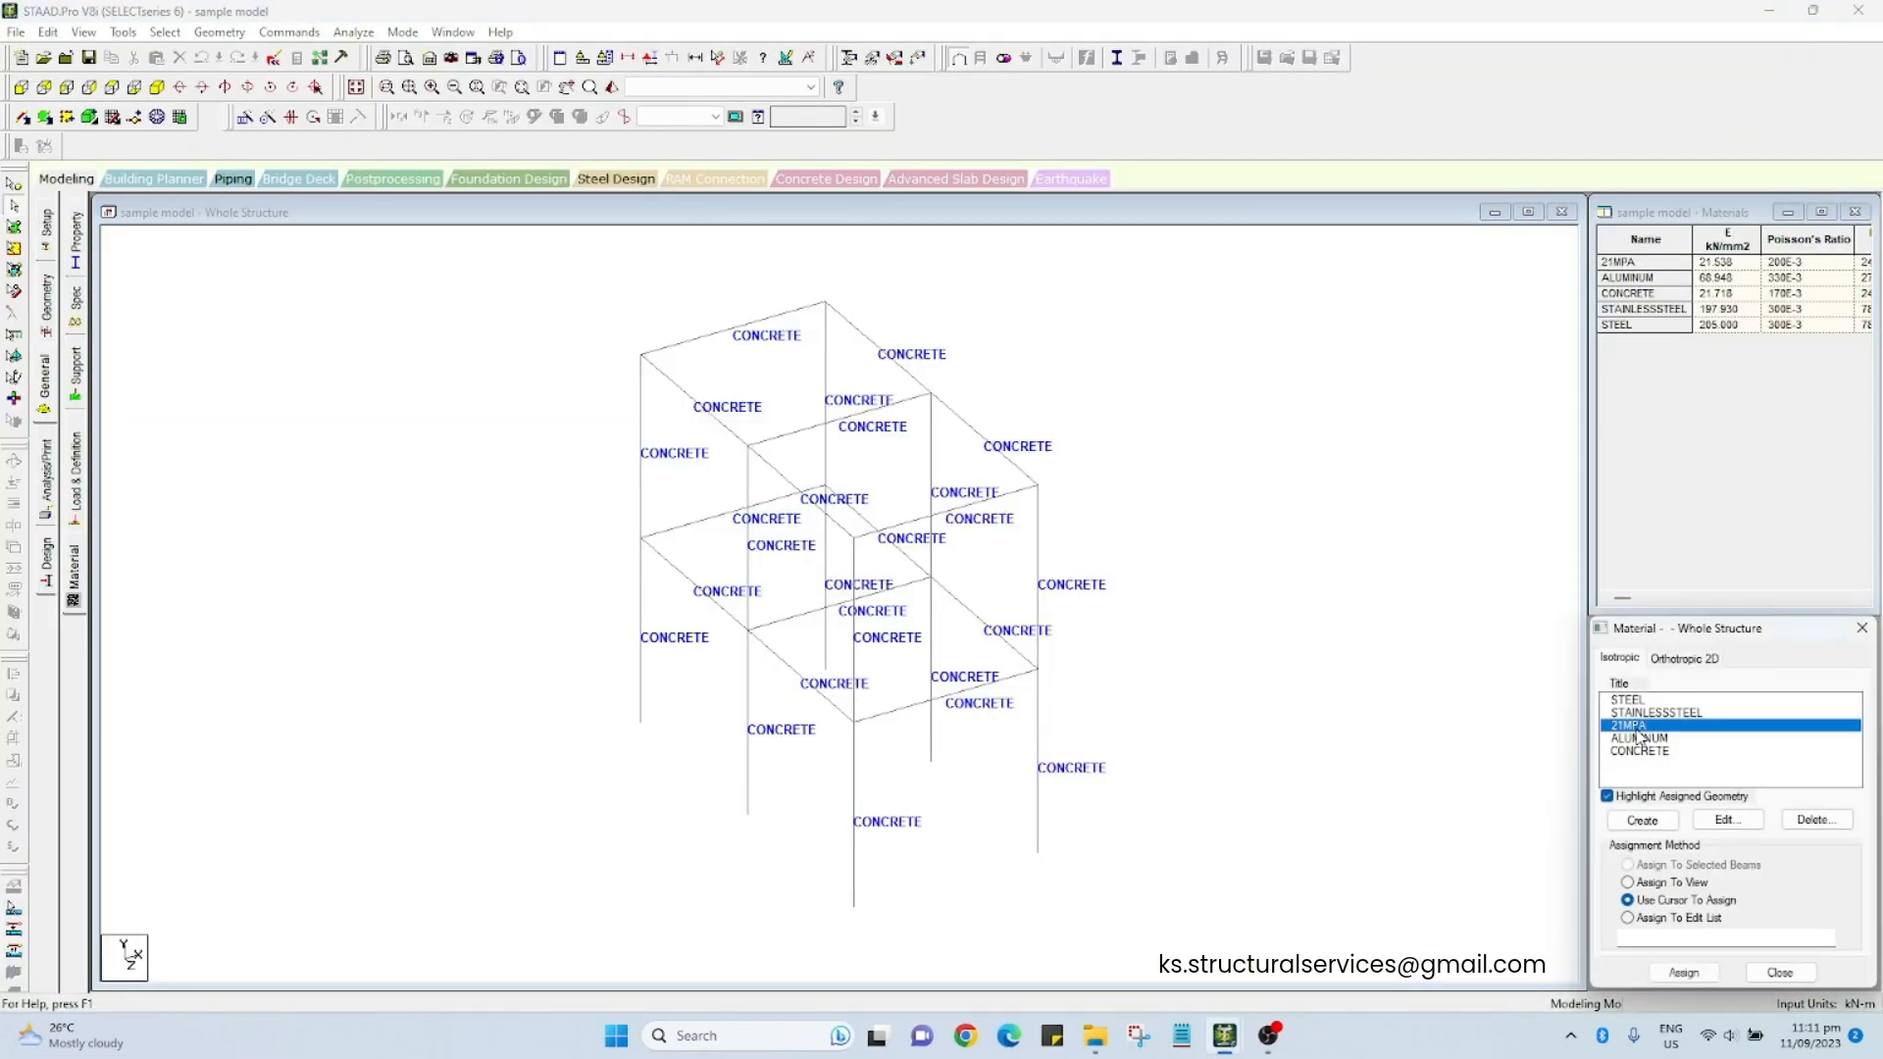
{"action": "left_click", "coordinate": [1285, 698]}
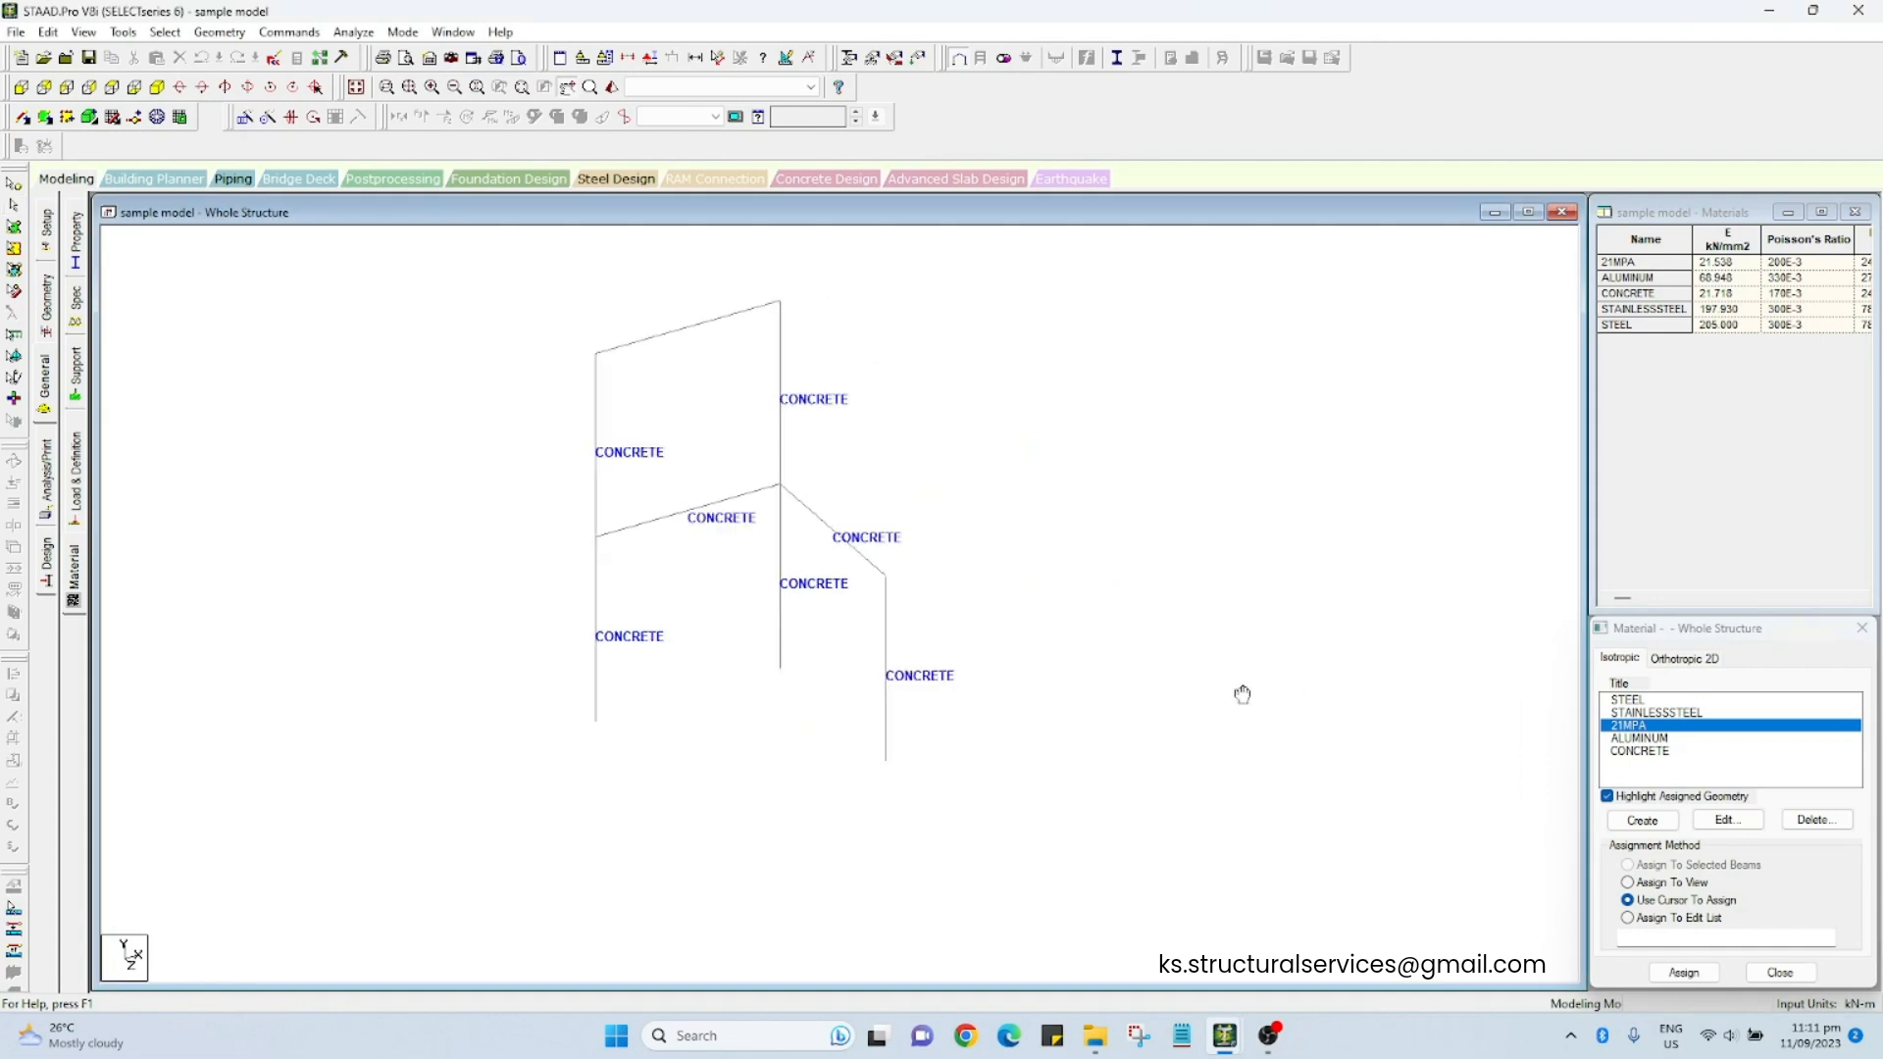
{"action": "left_click", "coordinate": [1629, 729]}
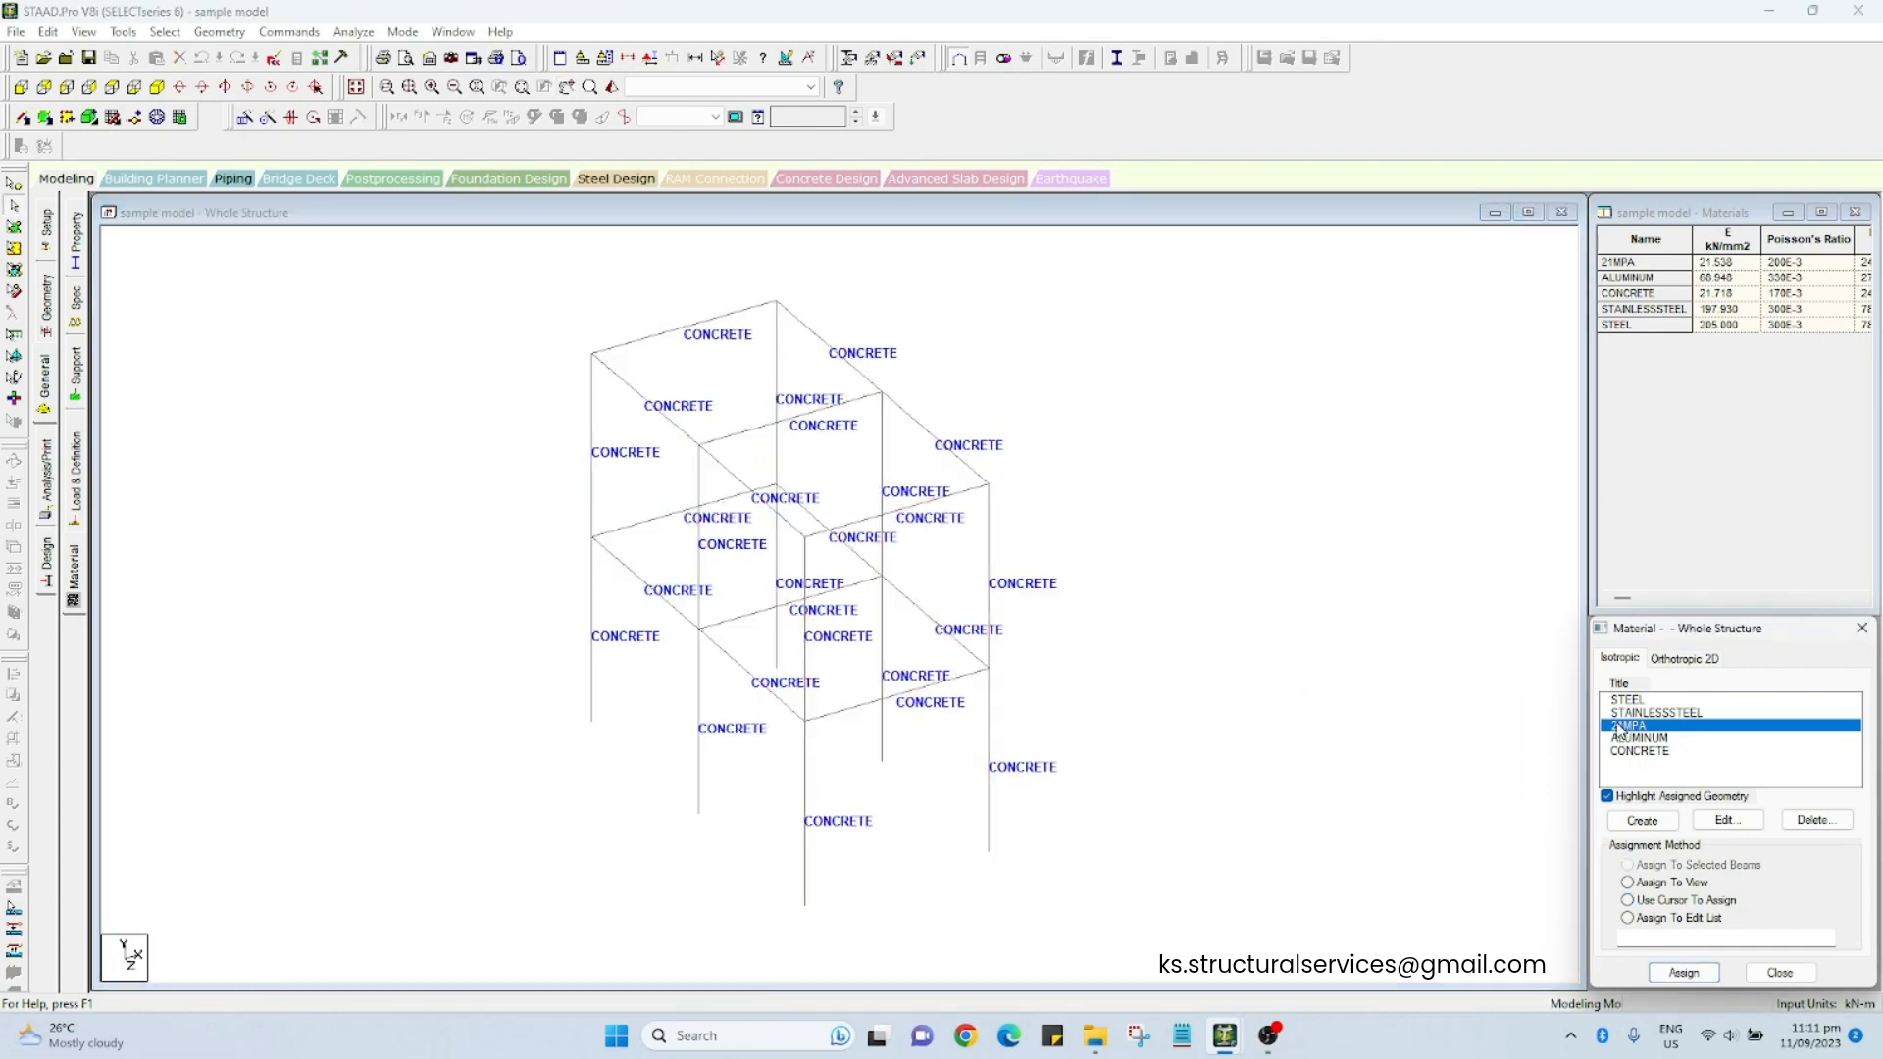
{"action": "left_click", "coordinate": [1391, 768]}
{"action": "left_click", "coordinate": [1625, 730]}
{"action": "left_click", "coordinate": [1184, 728]}
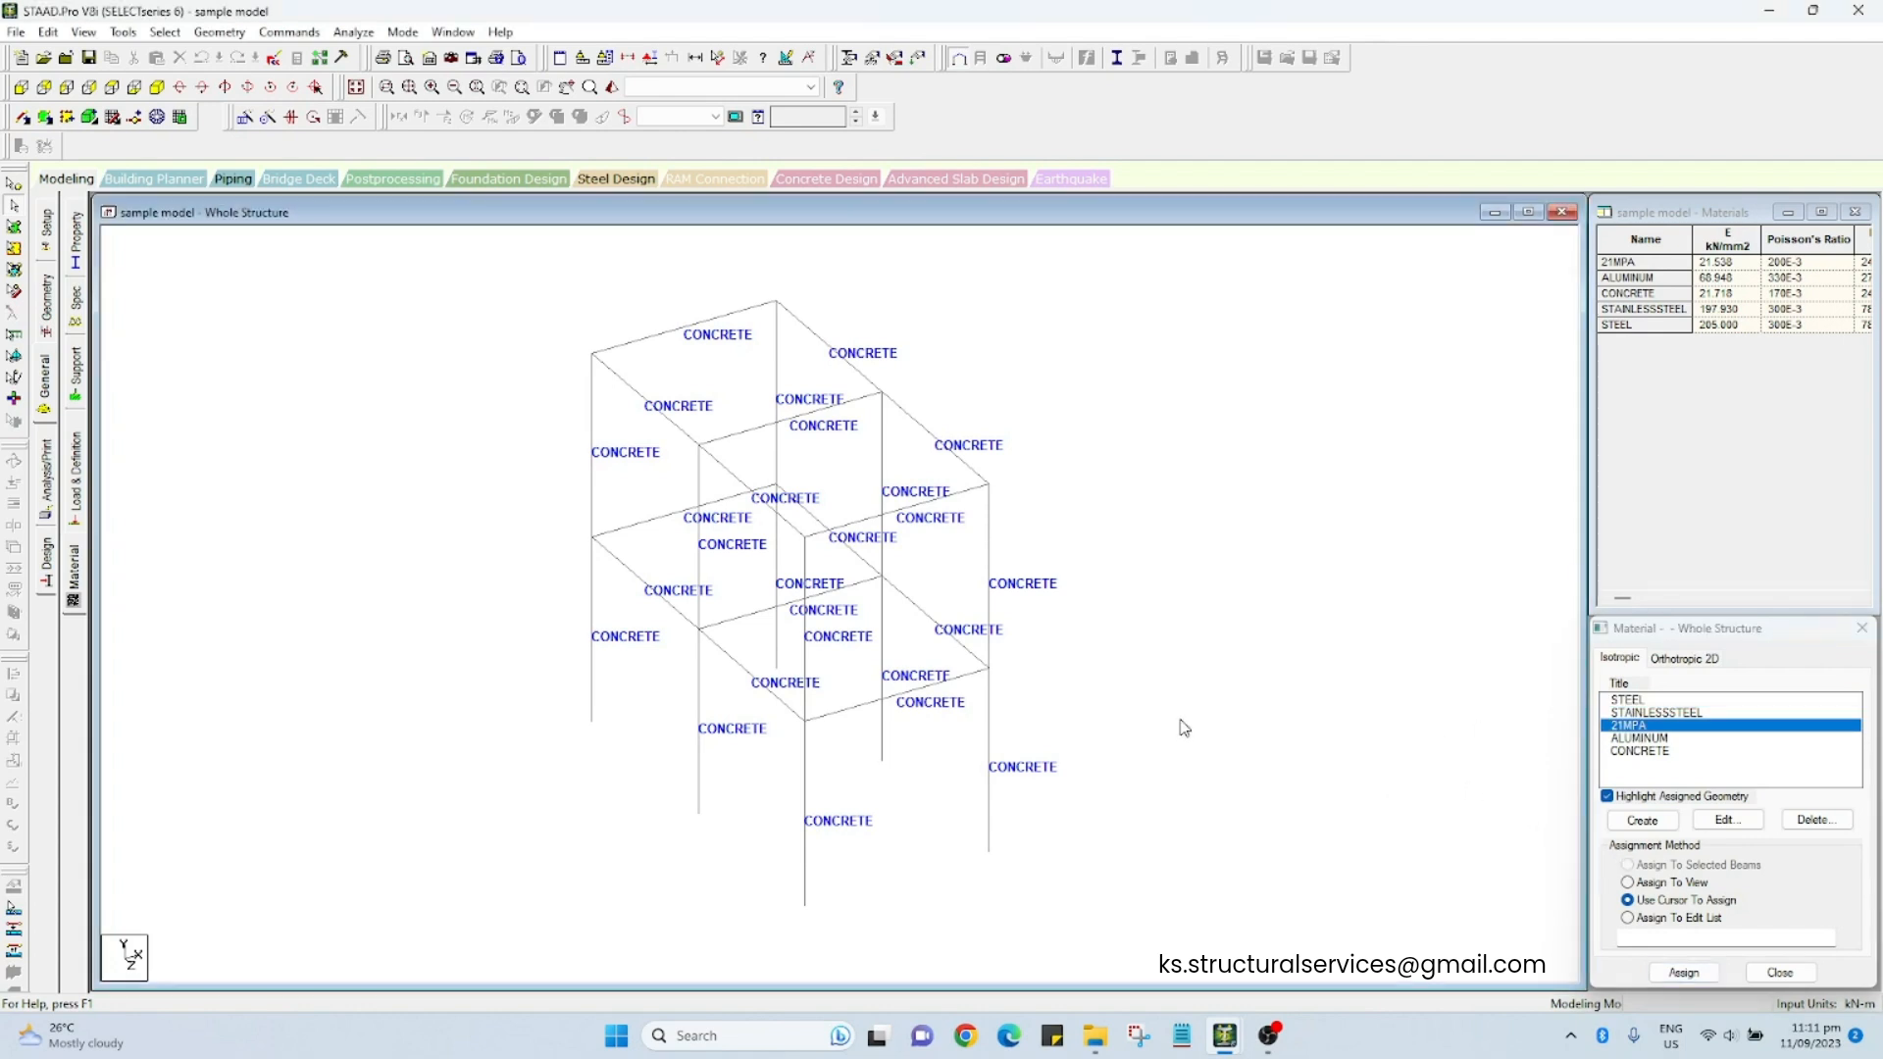
{"action": "middle_click_drag", "start_coordinate": [1184, 728], "coordinate": [1171, 748]}
{"action": "key", "text": "ctrl+a"}
{"action": "left_click", "coordinate": [1680, 972]}
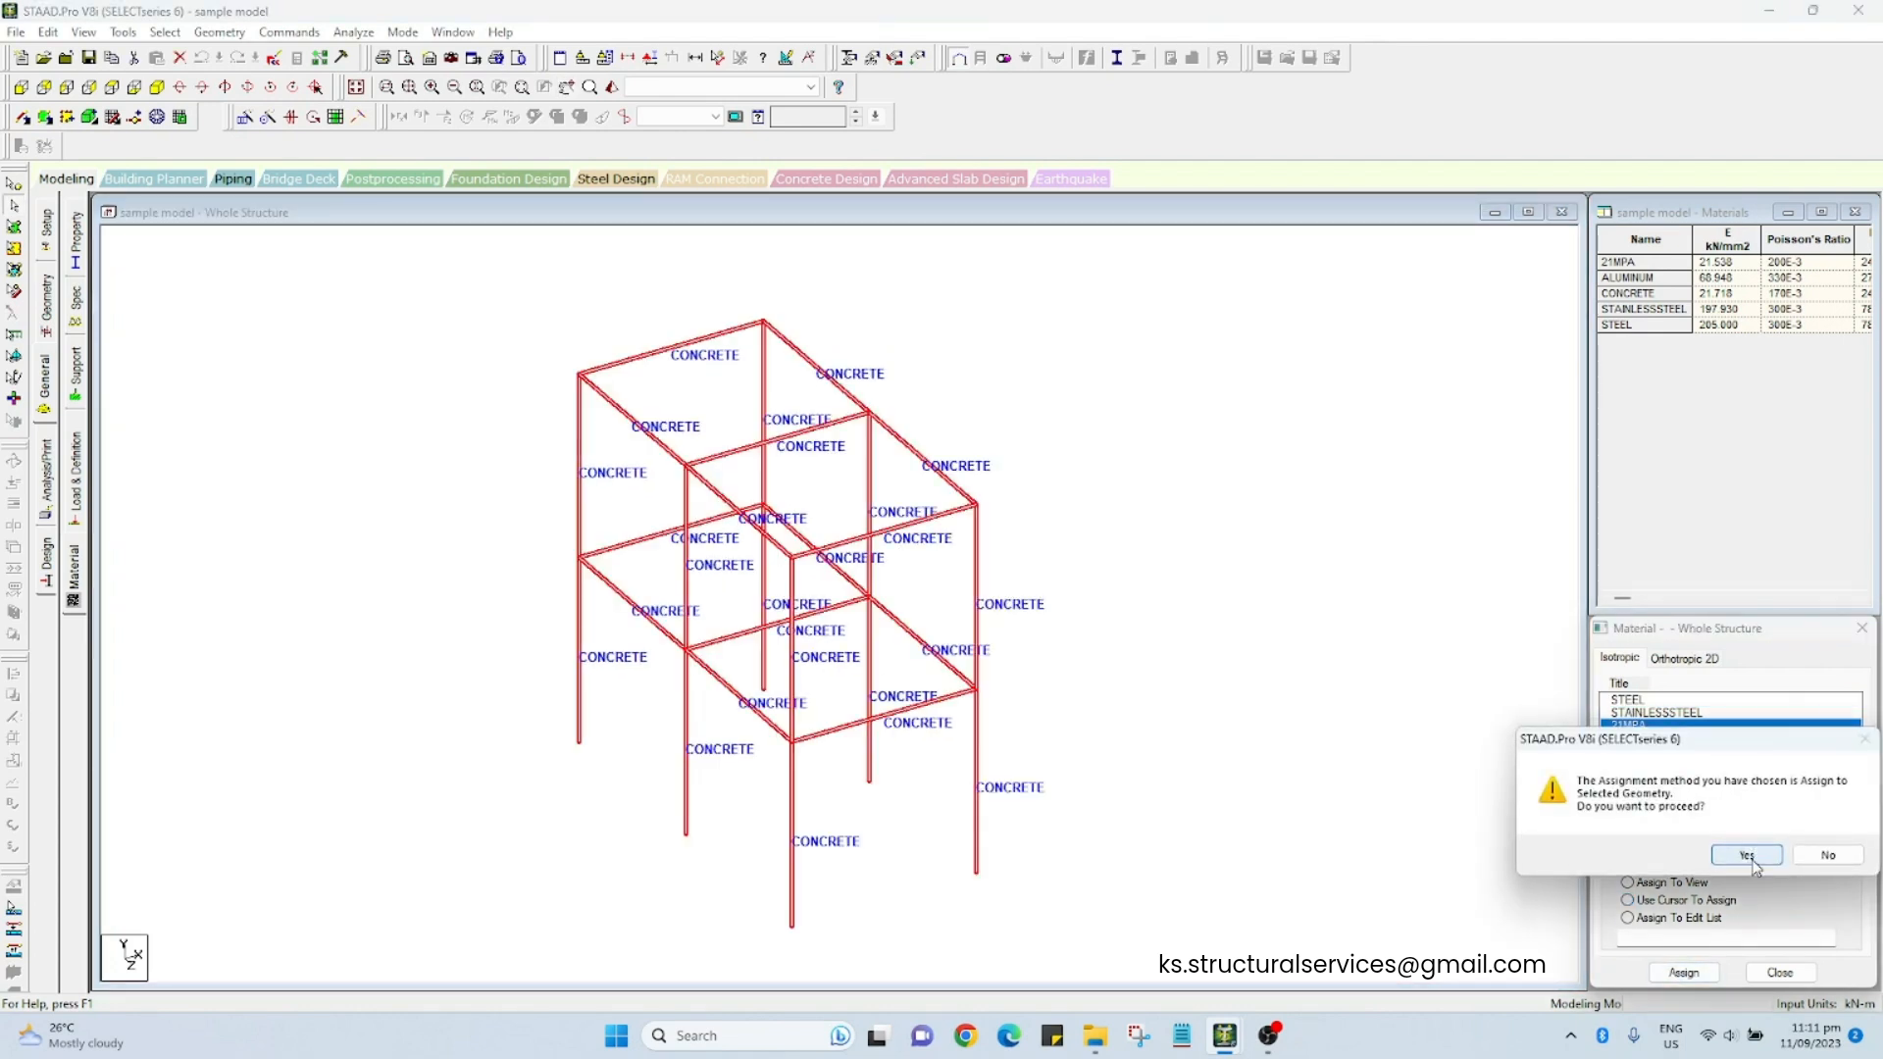
{"action": "left_click", "coordinate": [1756, 859]}
{"action": "left_click_drag", "start_coordinate": [1153, 957], "coordinate": [425, 319]}
{"action": "left_click", "coordinate": [1180, 616]}
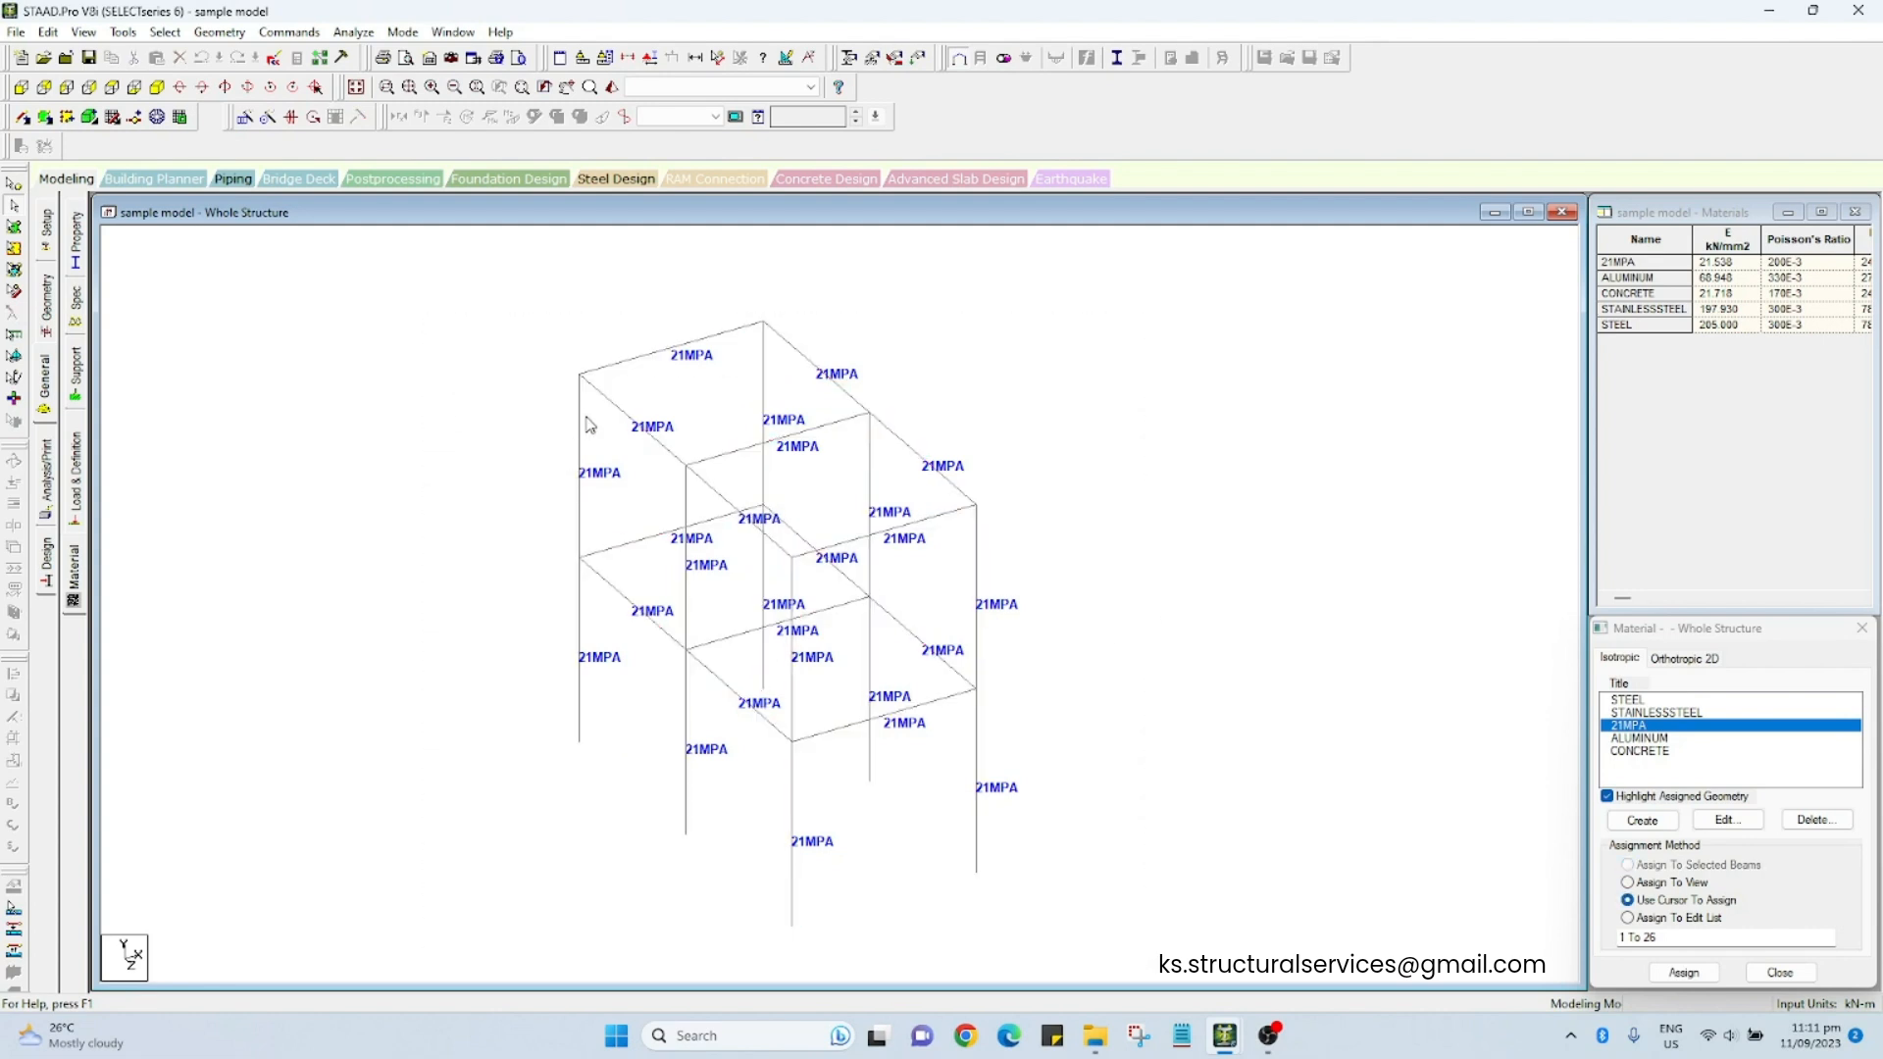